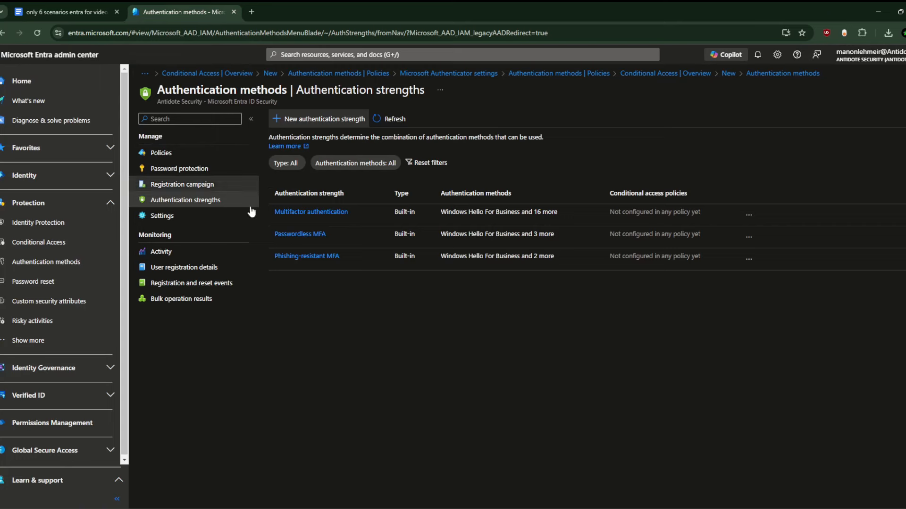
pyautogui.click(209, 154)
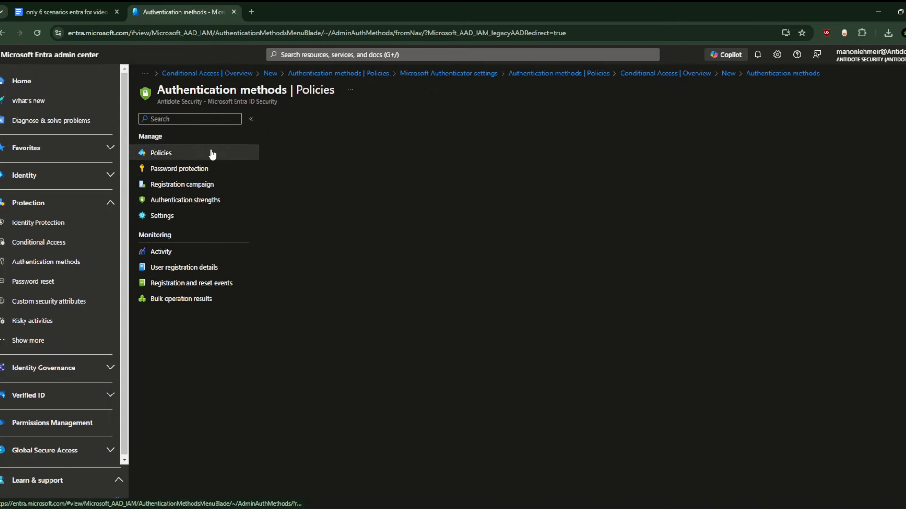
pyautogui.click(201, 202)
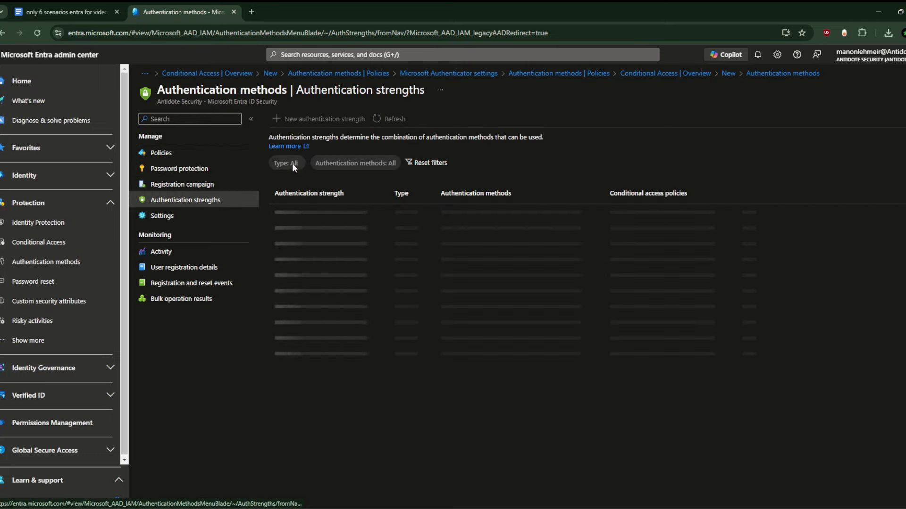
pyautogui.rightClick(185, 12)
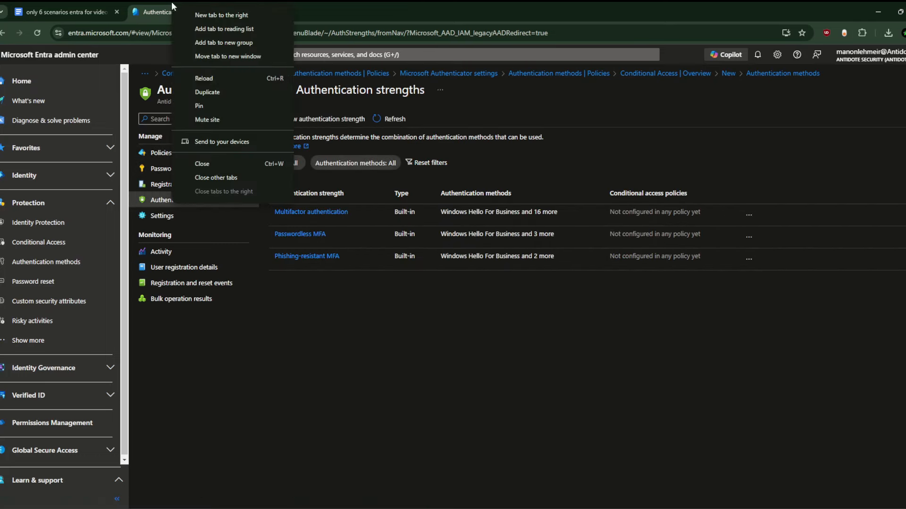
pyautogui.click(234, 102)
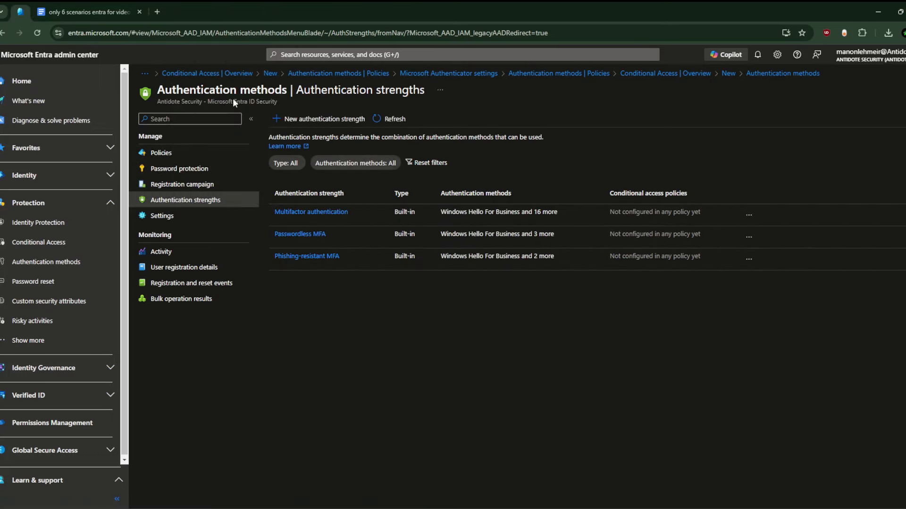
pyautogui.rightClick(26, 10)
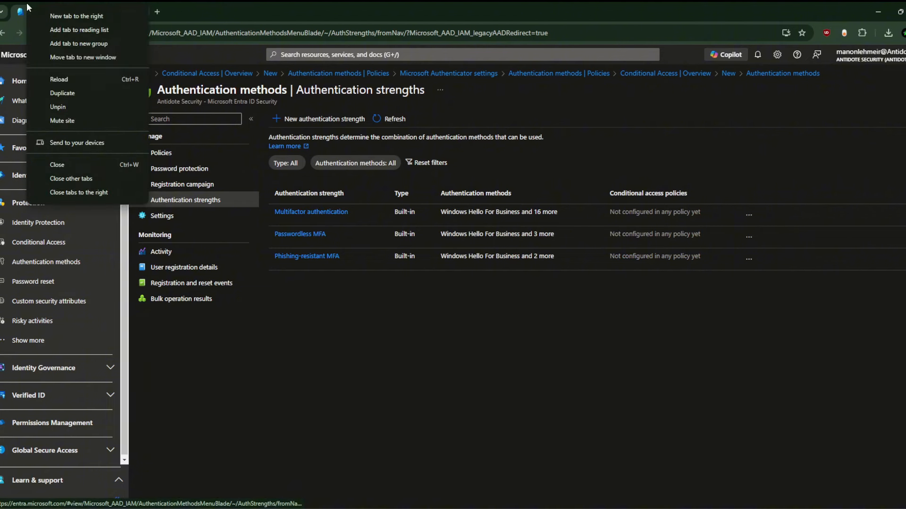
pyautogui.click(94, 110)
pyautogui.moveTo(45, 2); pyautogui.dragTo(175, 10)
# - Duplicate the Authentication methods browser tab and open the authentication method policies in the copy
pyautogui.rightClick(174, 11)
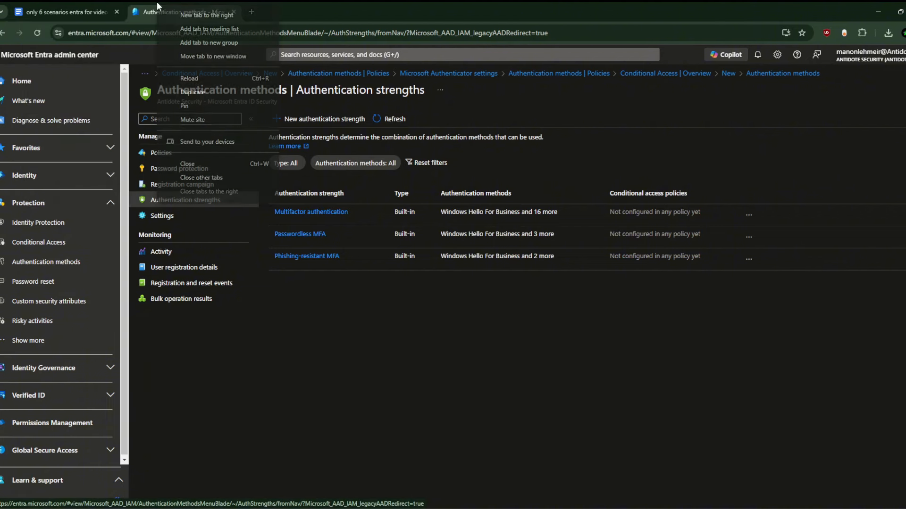
pyautogui.click(219, 100)
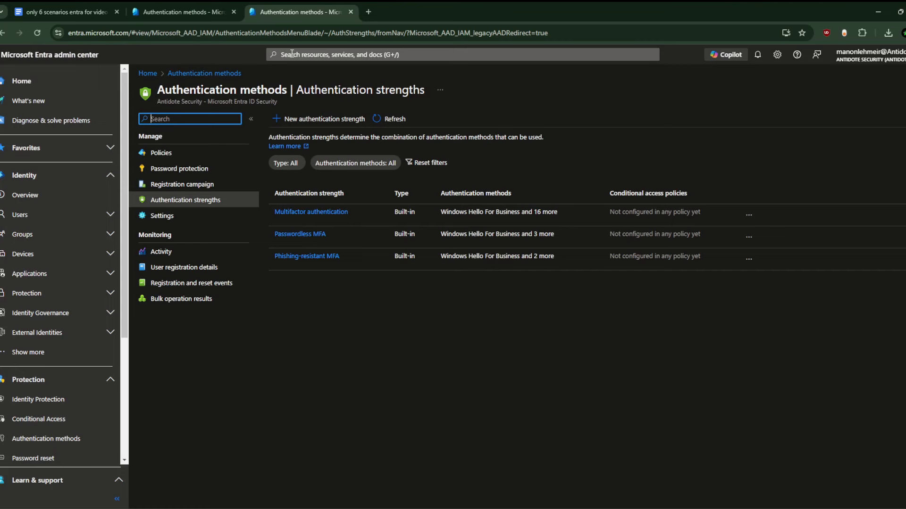
pyautogui.click(170, 155)
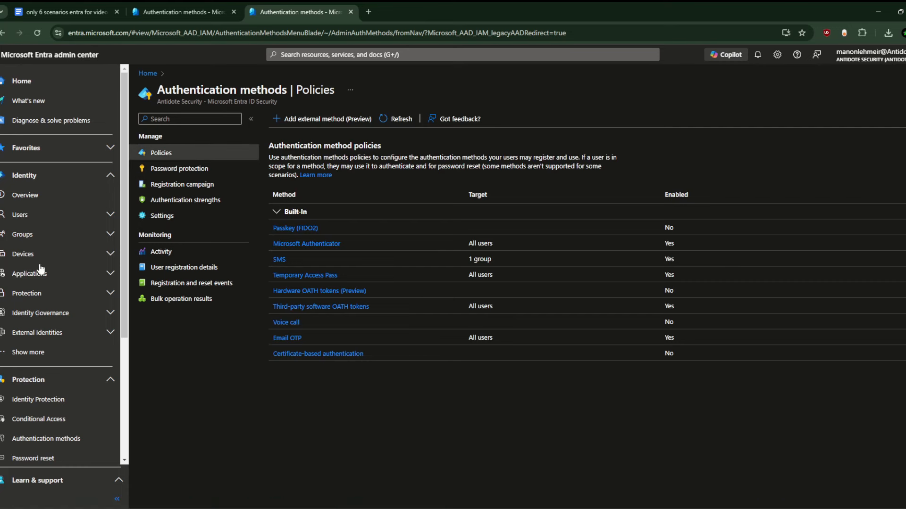
# - Start a new Conditional Access policy from the Conditional Access overview
pyautogui.scroll(-2, 78, 348)
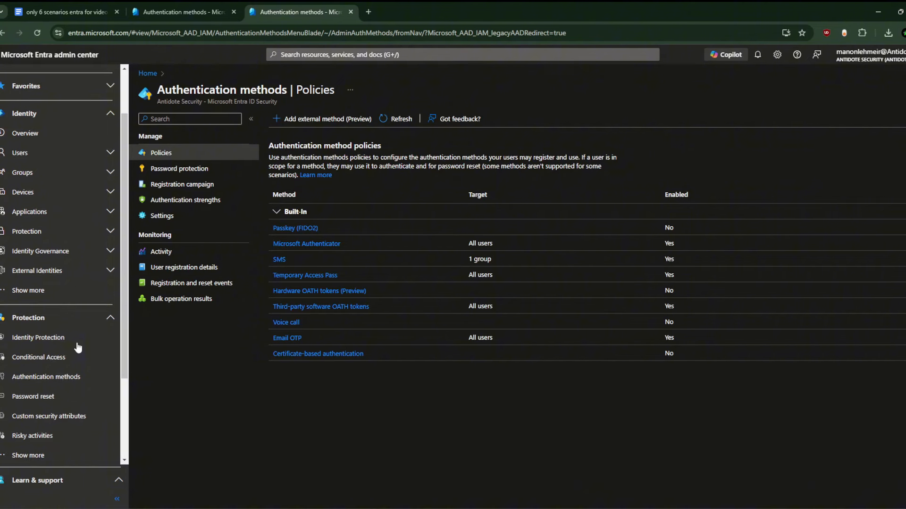
pyautogui.click(60, 357)
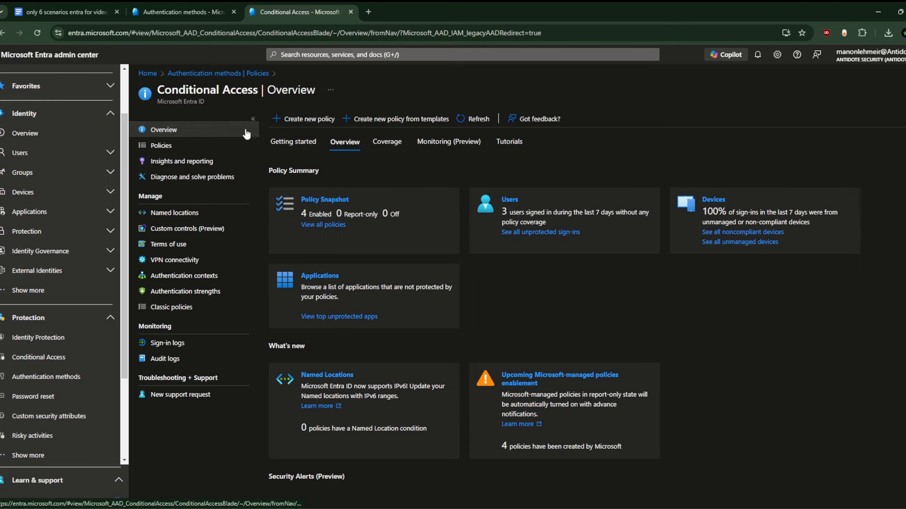
pyautogui.click(302, 121)
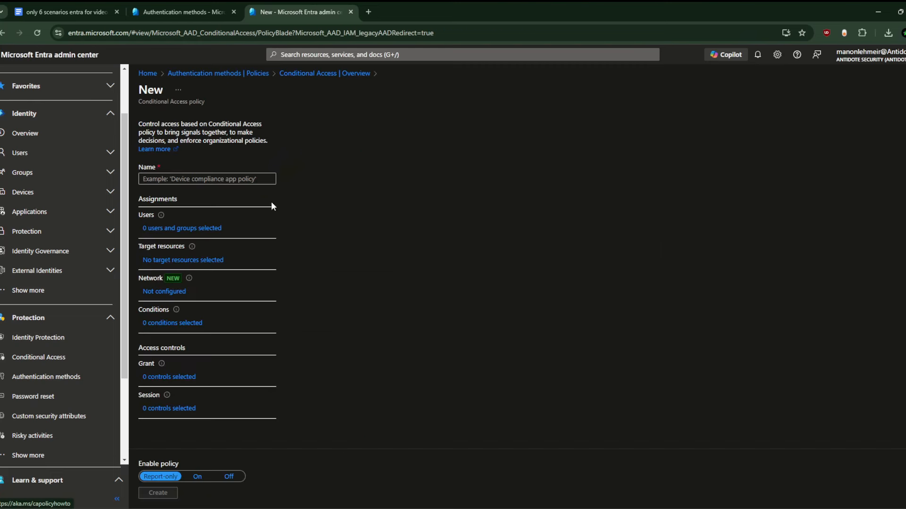
# - Name the new Conditional Access policy "Senior Scientist Manager"
pyautogui.click(218, 178)
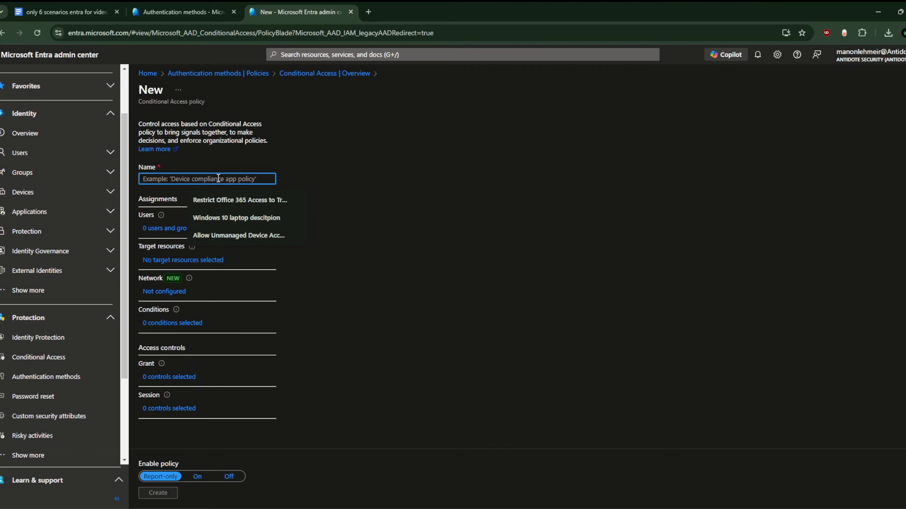
pyautogui.write('Sen')
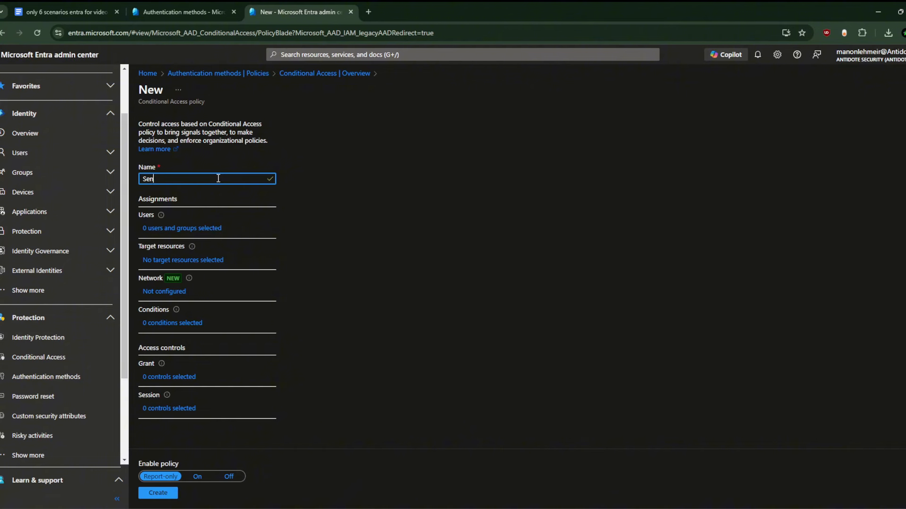
pyautogui.write('ior Scientist Manager')
# - Try to limit the policy to specific users and groups by picking two user accounts, and close the selection without saving it
pyautogui.click(220, 228)
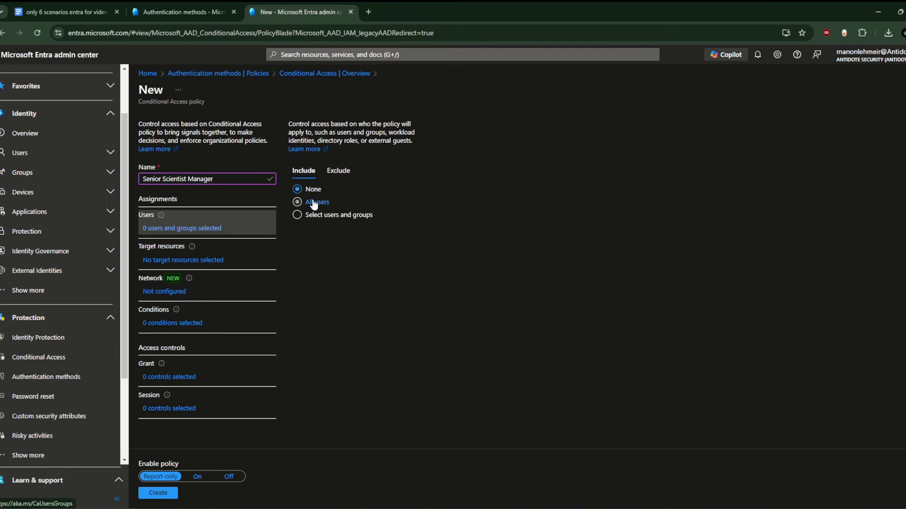
pyautogui.click(319, 215)
pyautogui.click(315, 266)
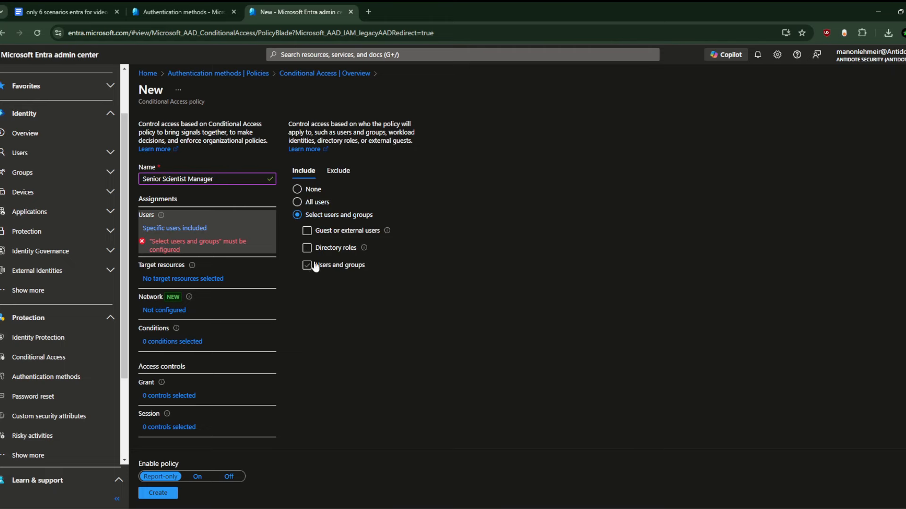
pyautogui.click(317, 292)
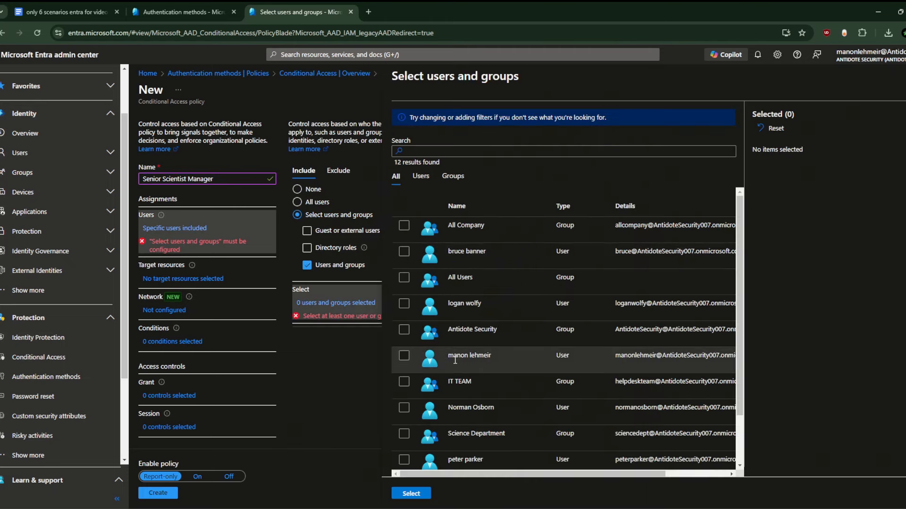
pyautogui.click(403, 408)
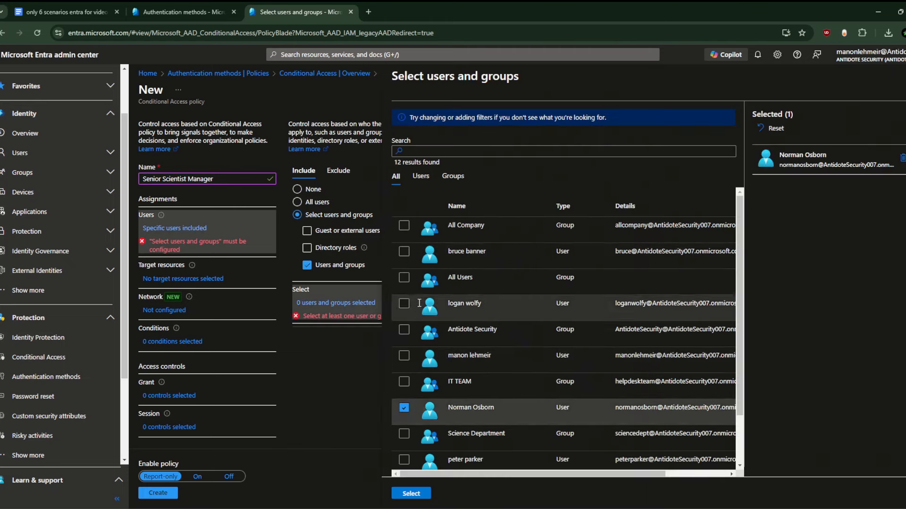
pyautogui.click(408, 352)
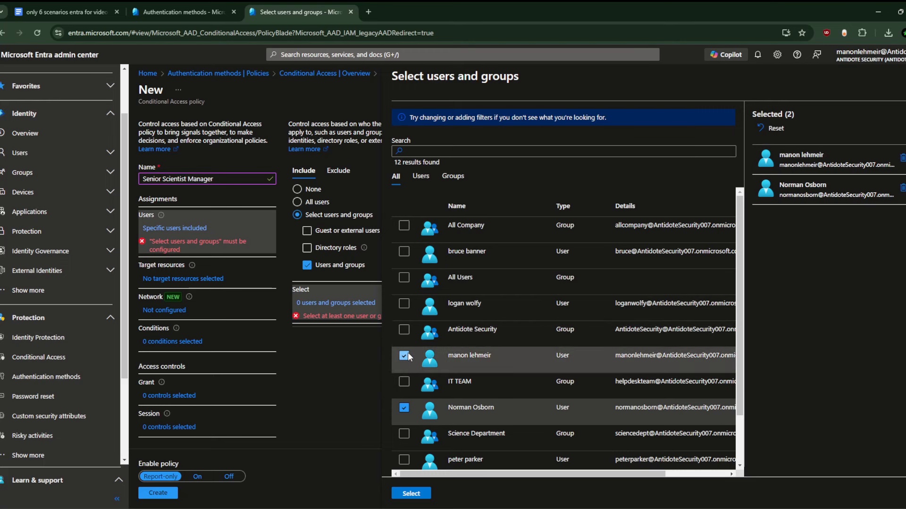
pyautogui.click(404, 408)
pyautogui.click(403, 356)
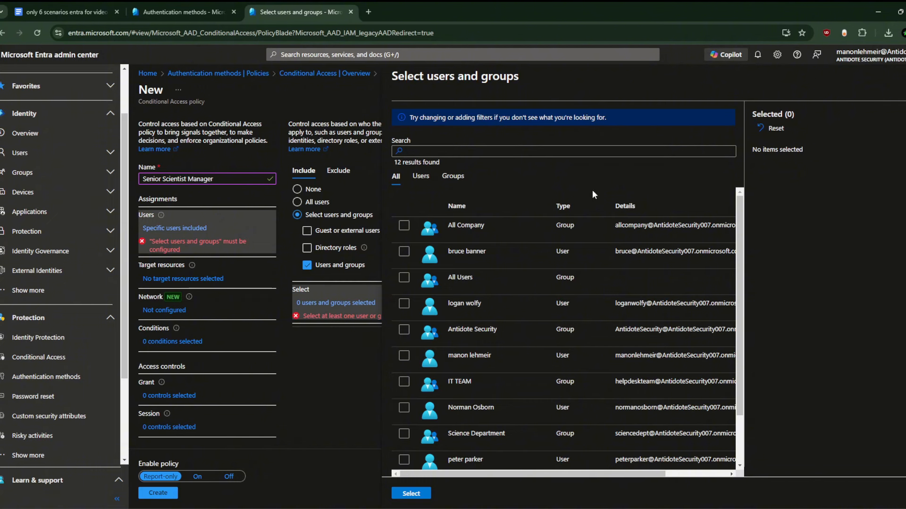
pyautogui.click(905, 76)
# - Clear the name of the new Conditional Access policy
pyautogui.click(223, 176)
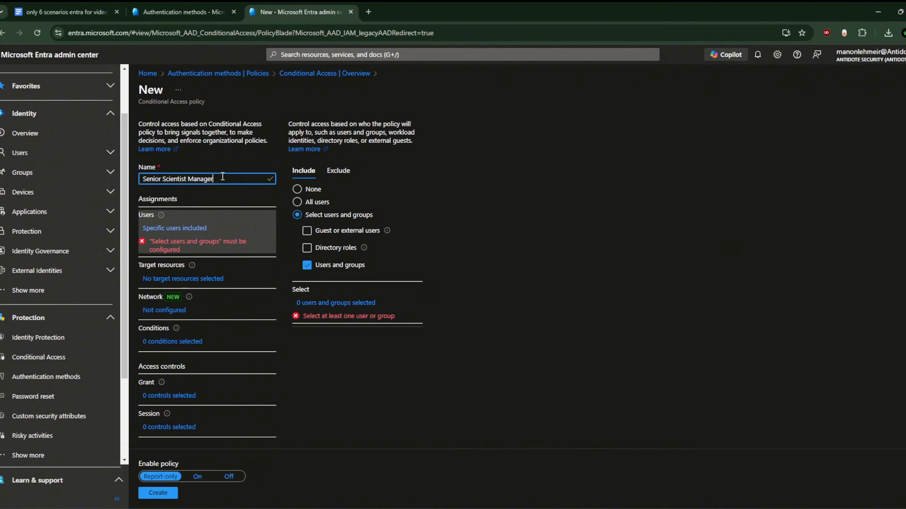
pyautogui.press('BackSpace')
pyautogui.press('BackSpace')
pyautogui.write('er')
pyautogui.hotkey('ctrl', 'a')
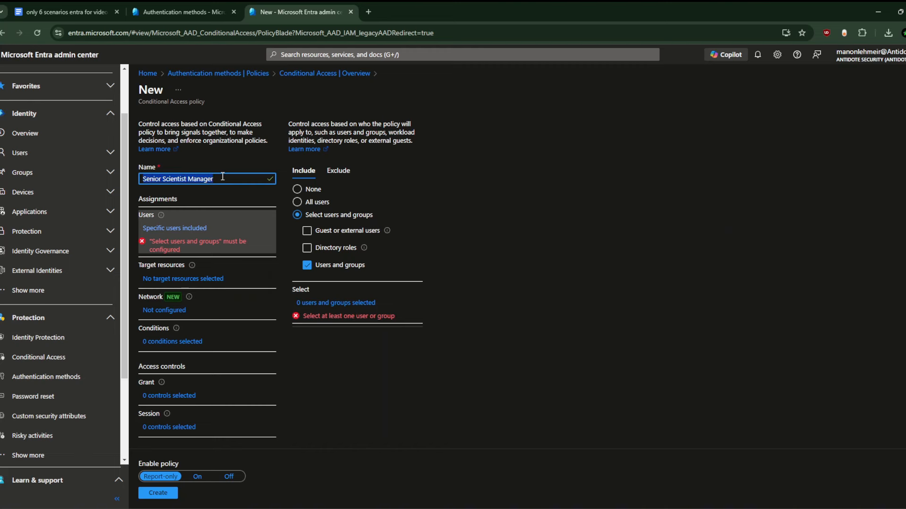
pyautogui.press('BackSpace')
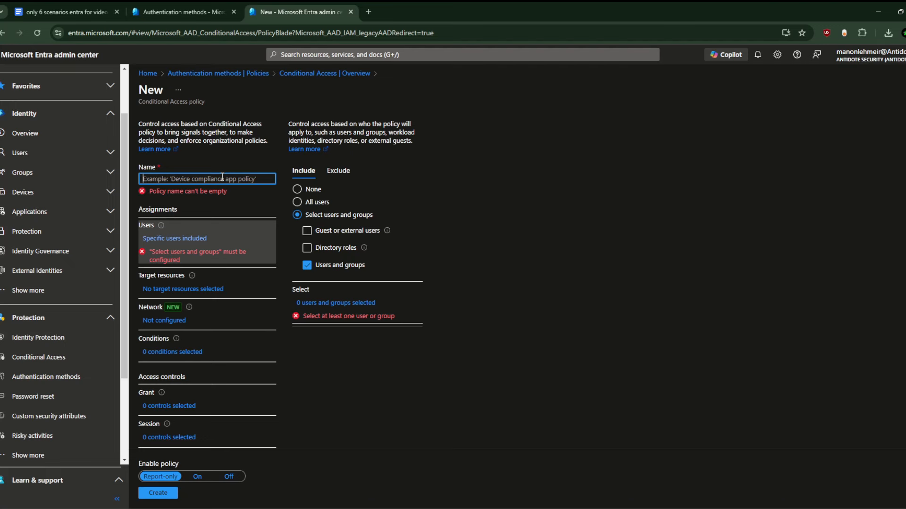
# - Check Scenario 1 in the Google Docs document and name the new policy "Exclude everyone from this APP"
pyautogui.click(75, 10)
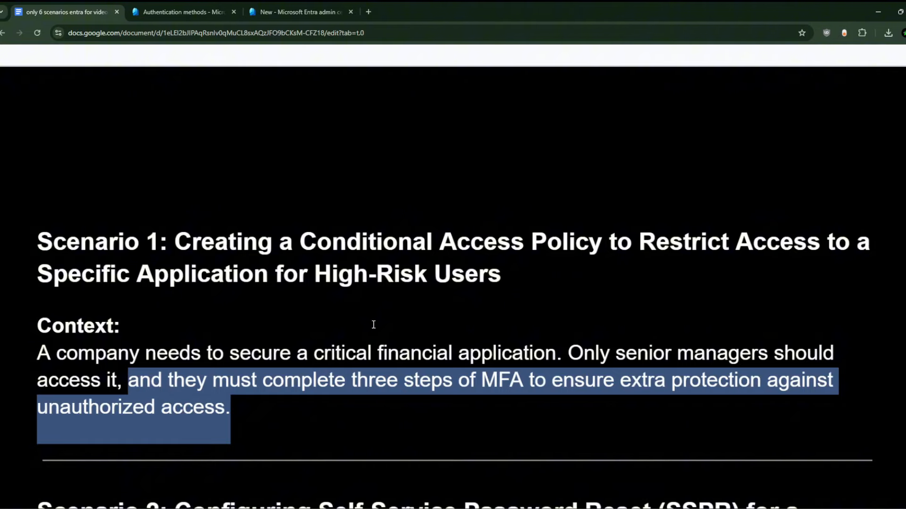
pyautogui.click(281, 2)
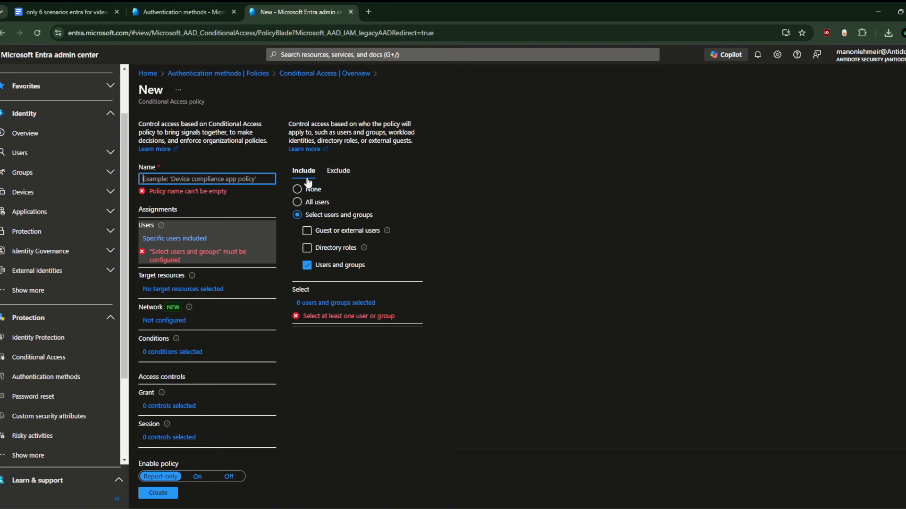
pyautogui.click(206, 178)
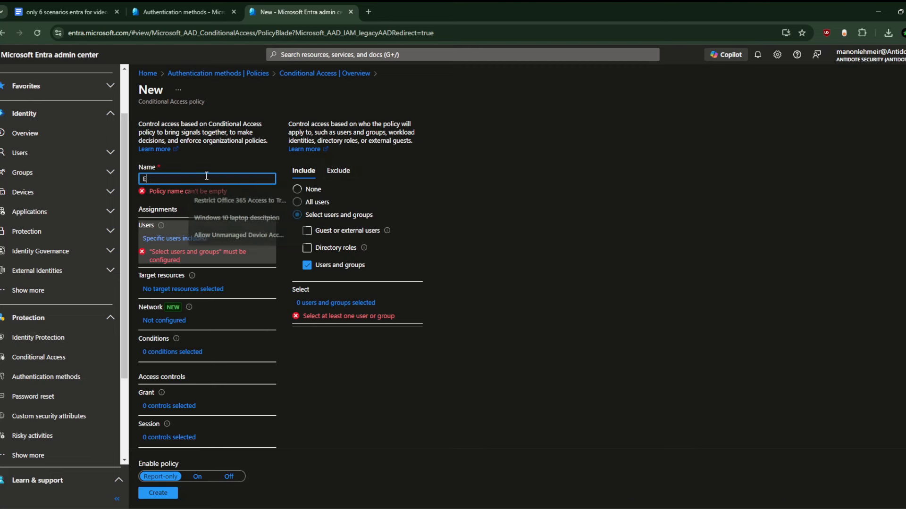
pyautogui.write('Exclude everyon')
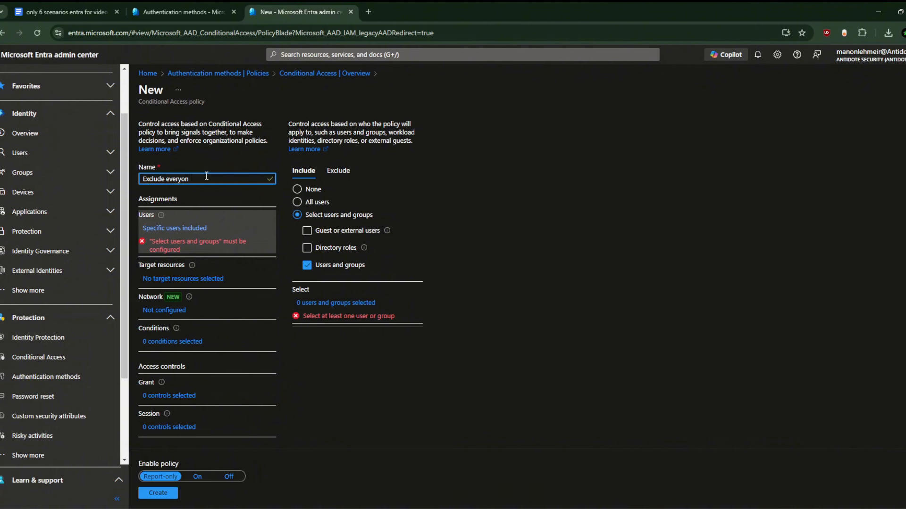
pyautogui.write('e from this APP')
# - Include all users in the policy and exclude two user accounts, the signed-in administrator and one other user
pyautogui.click(303, 202)
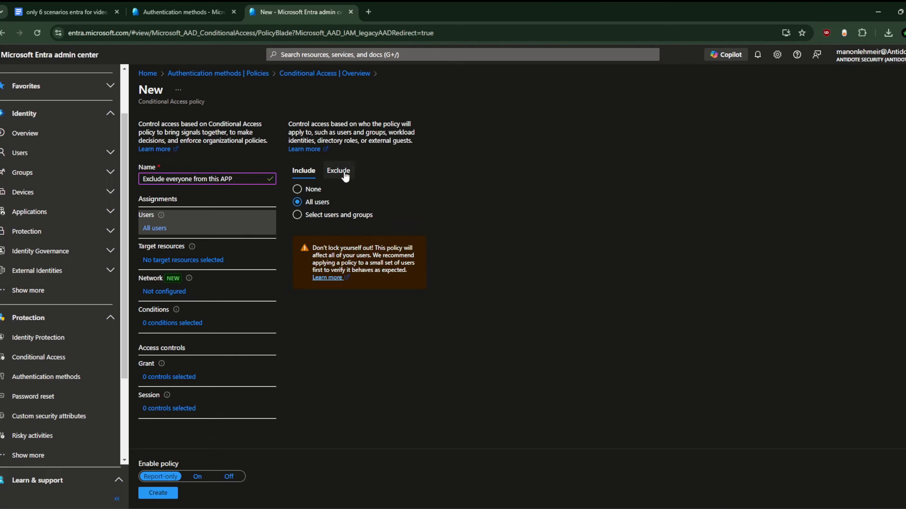
pyautogui.click(345, 174)
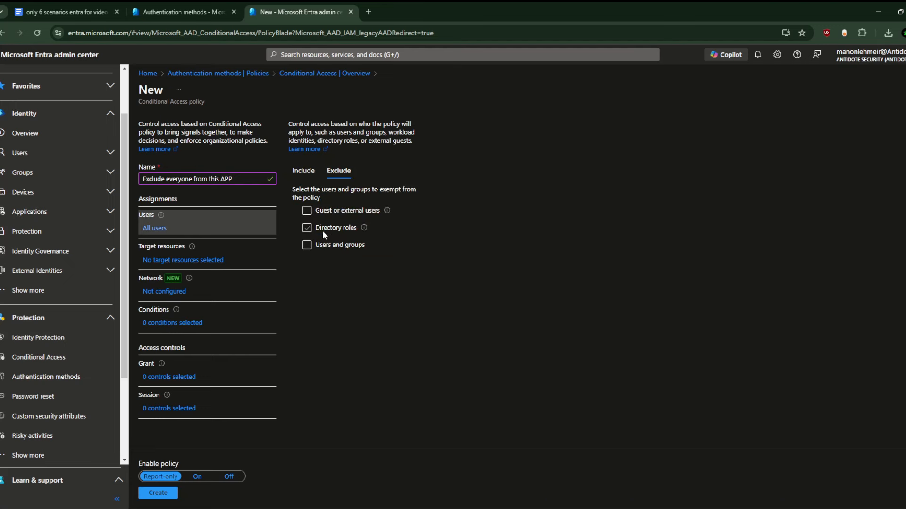
pyautogui.click(324, 212)
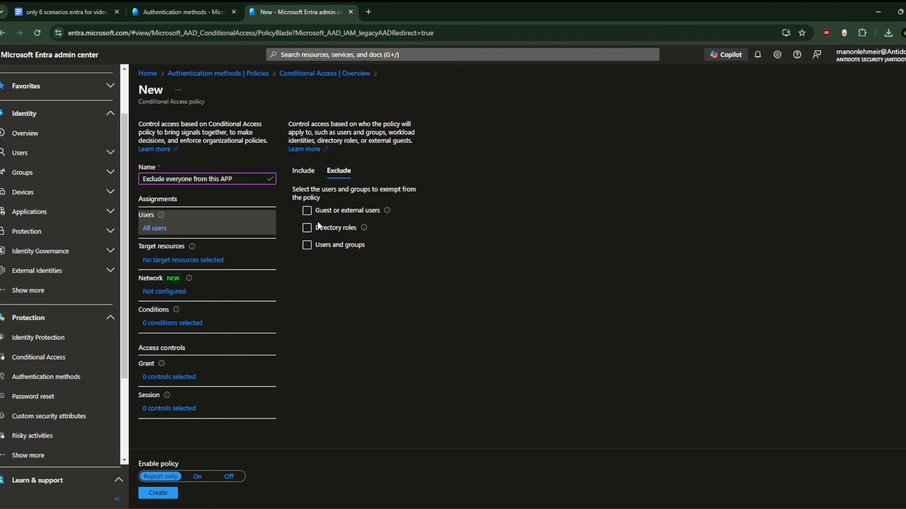
pyautogui.click(314, 249)
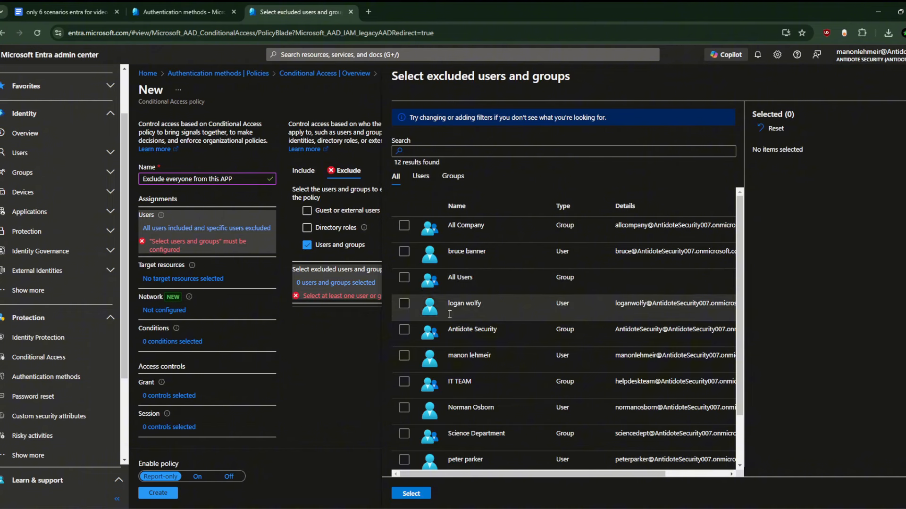
pyautogui.click(403, 356)
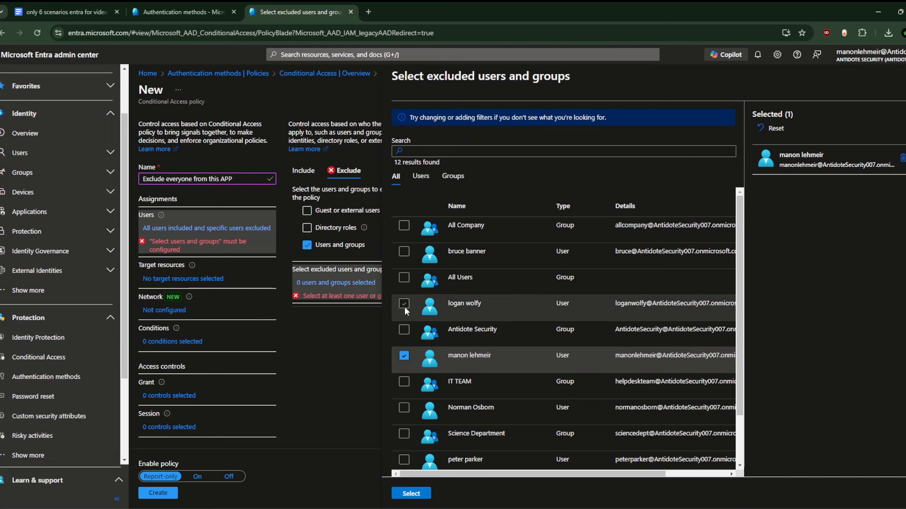
pyautogui.click(404, 408)
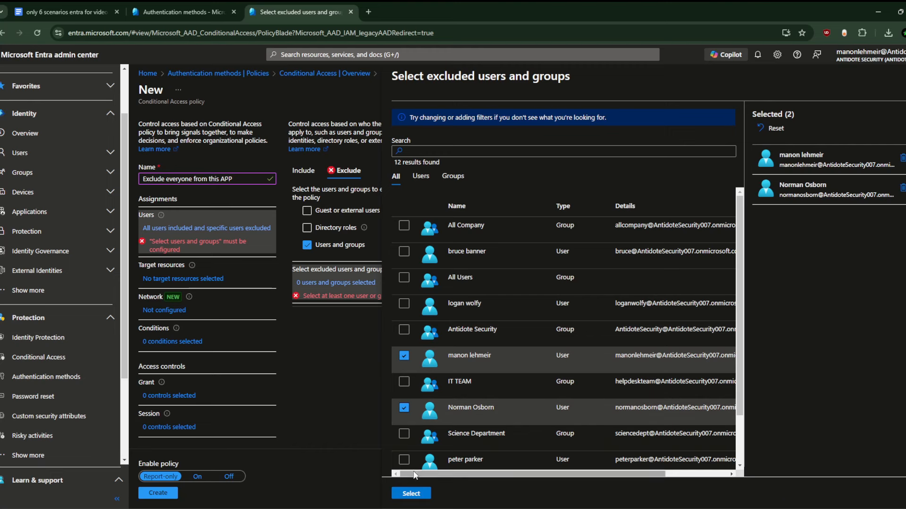
pyautogui.click(413, 493)
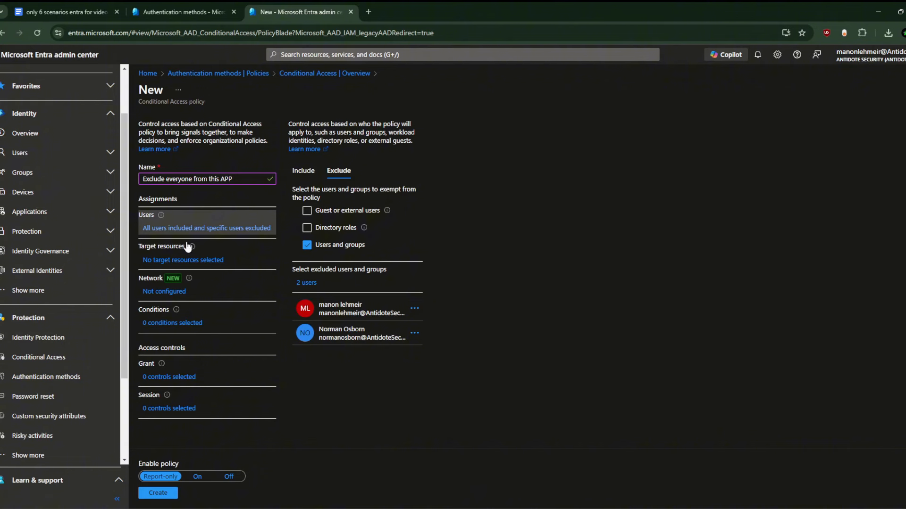
# - Set the policy's target resources to include all resources (formerly 'All cloud apps')
pyautogui.click(198, 260)
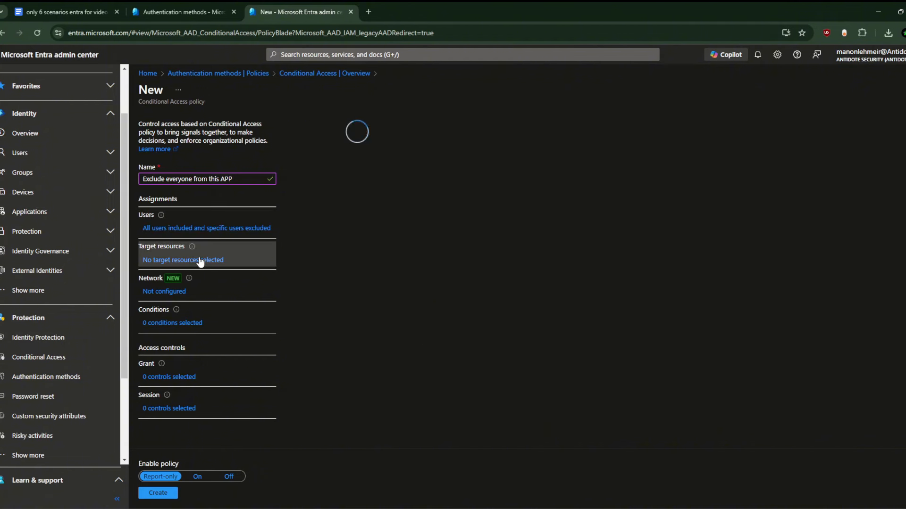
pyautogui.click(297, 244)
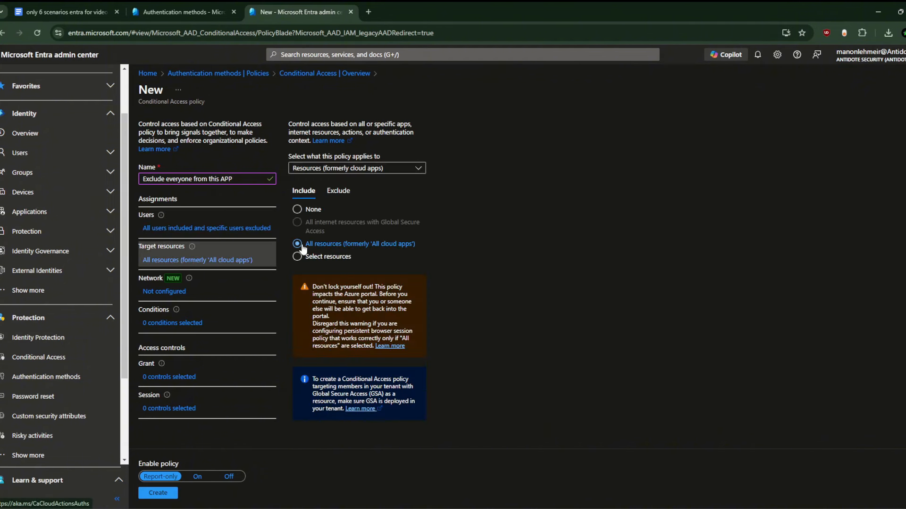
# - Limit the policy's target resources to selected resources and choose Bing as the included app
pyautogui.click(306, 257)
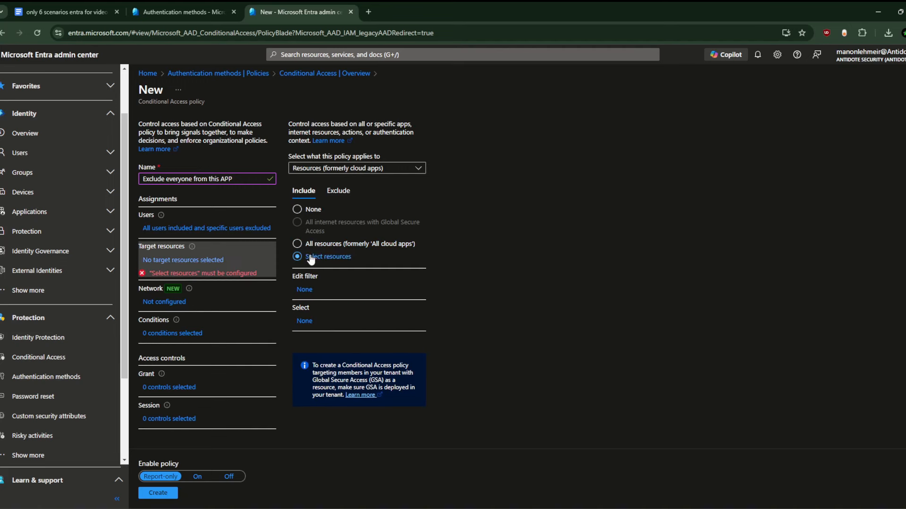
pyautogui.click(304, 321)
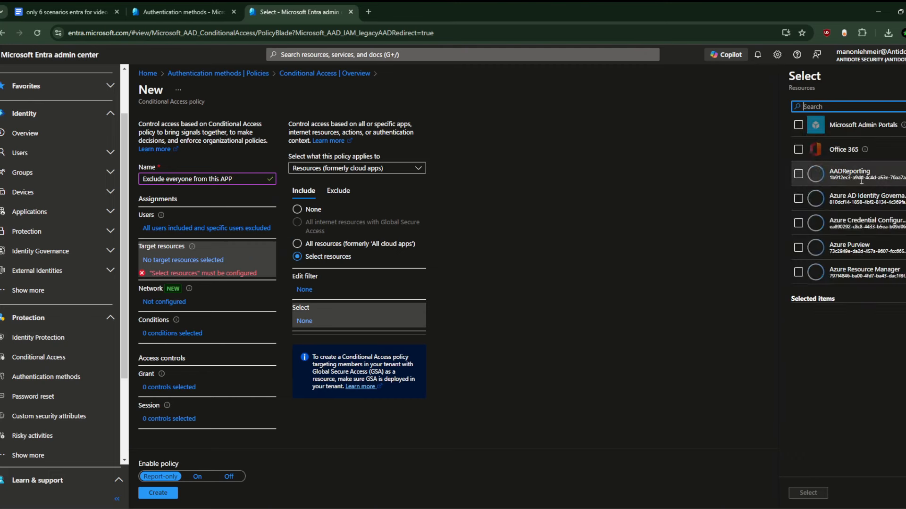
pyautogui.scroll(-3, 856, 220)
pyautogui.scroll(-1, 863, 224)
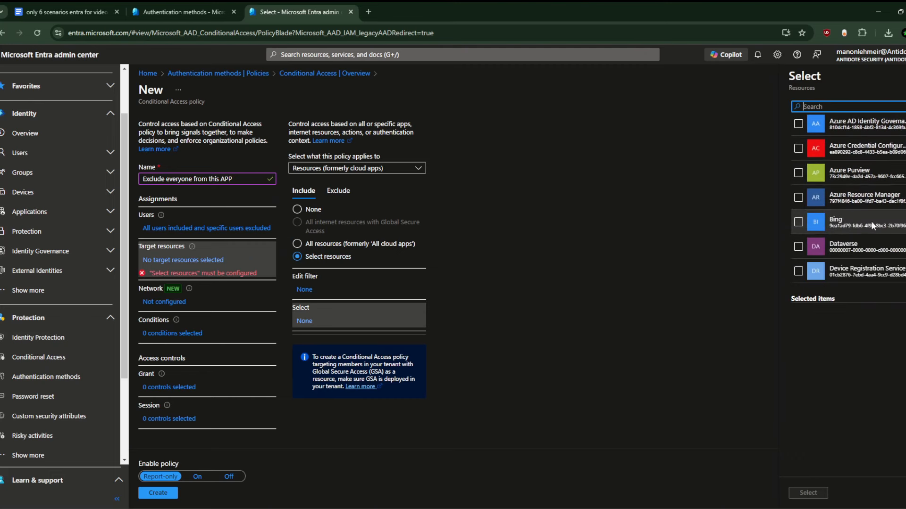
pyautogui.scroll(-1, 865, 221)
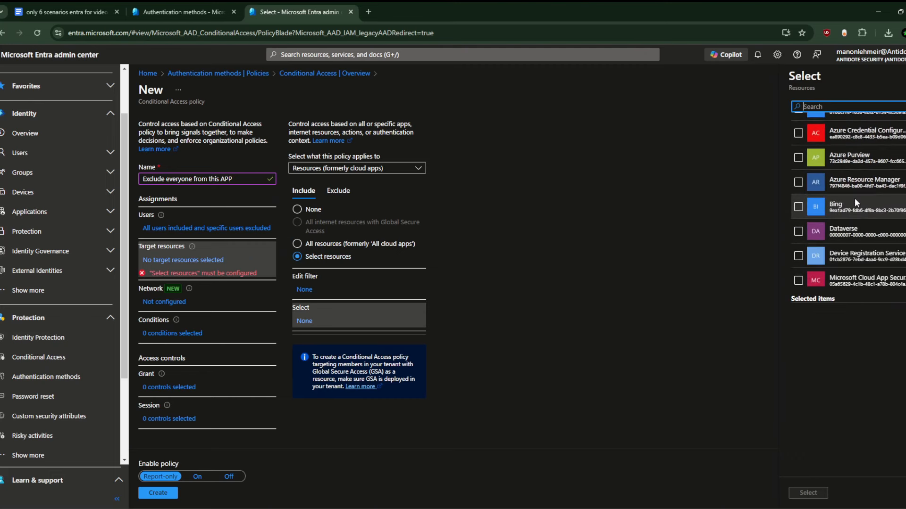
pyautogui.click(798, 207)
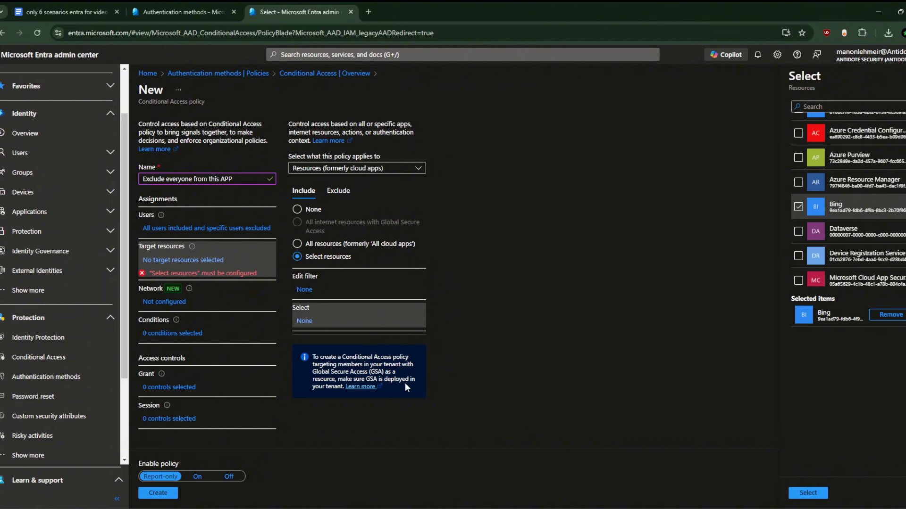
pyautogui.click(809, 494)
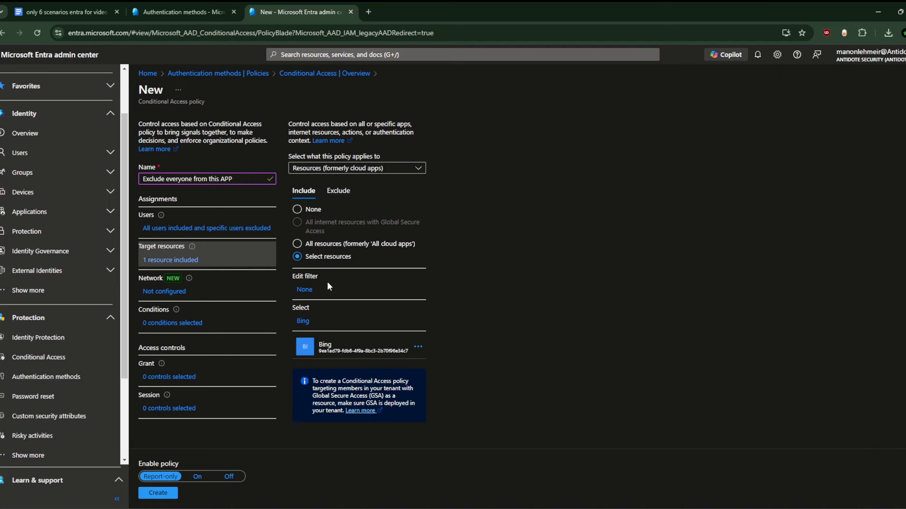
# - Set the policy's grant control to block access and create the policy in report-only mode
pyautogui.click(189, 319)
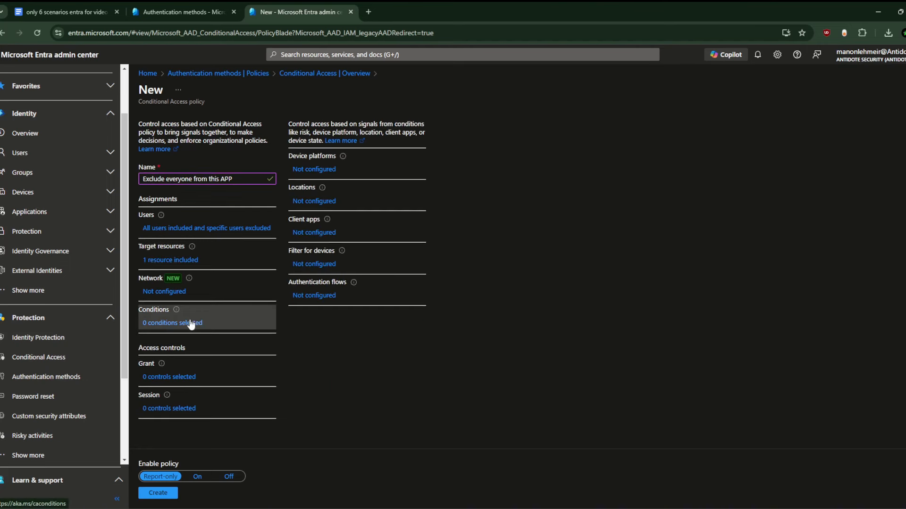
pyautogui.click(168, 377)
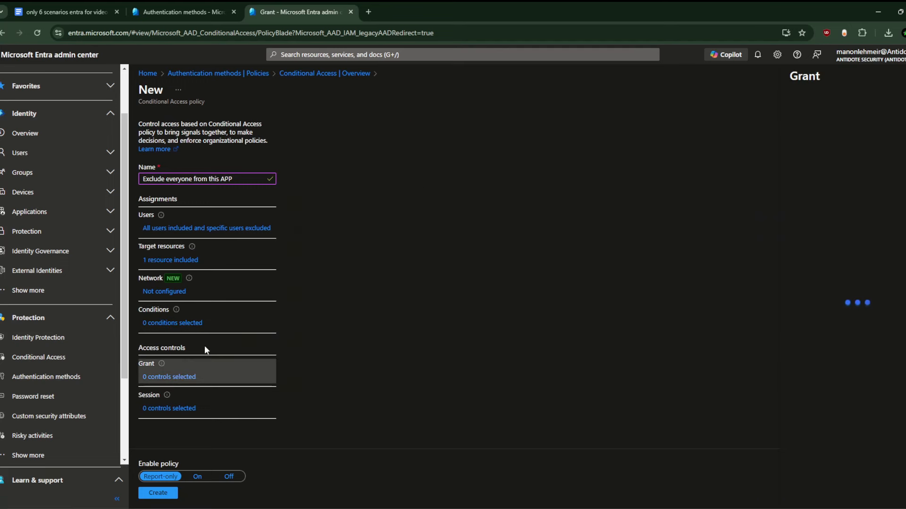
pyautogui.click(829, 203)
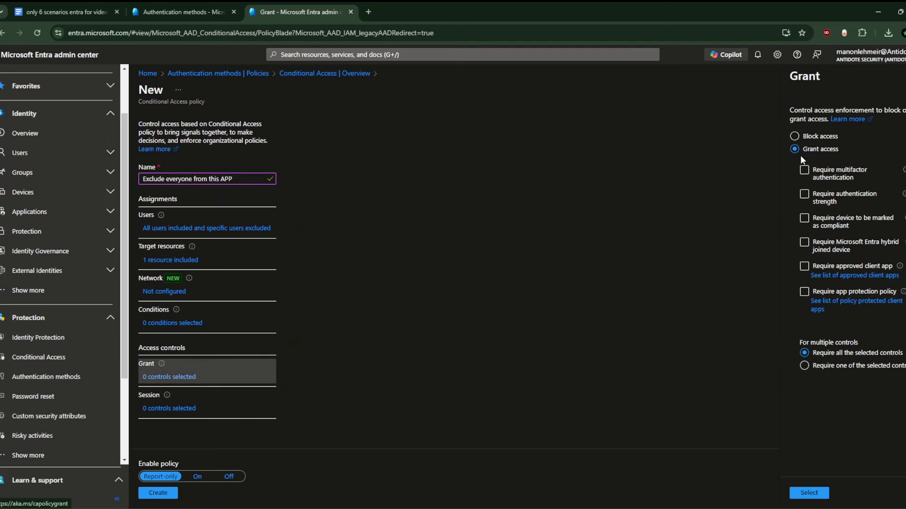
pyautogui.click(811, 138)
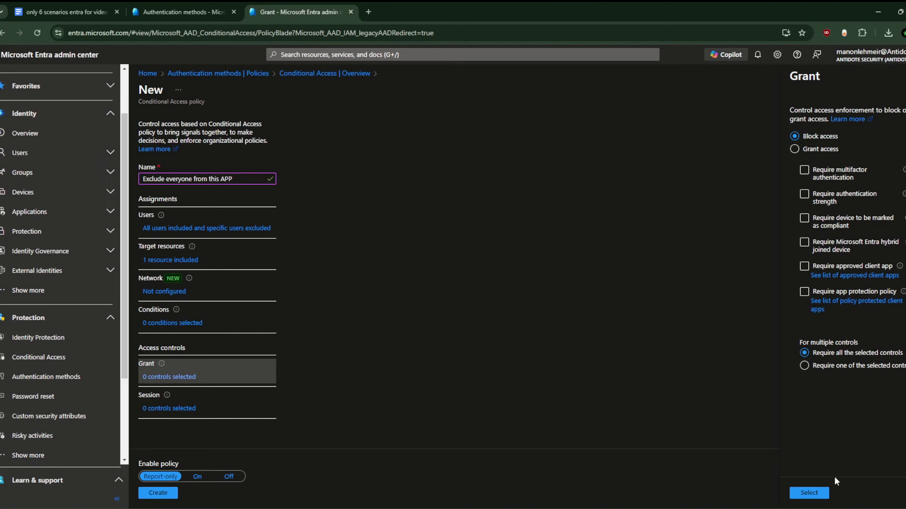
pyautogui.click(811, 494)
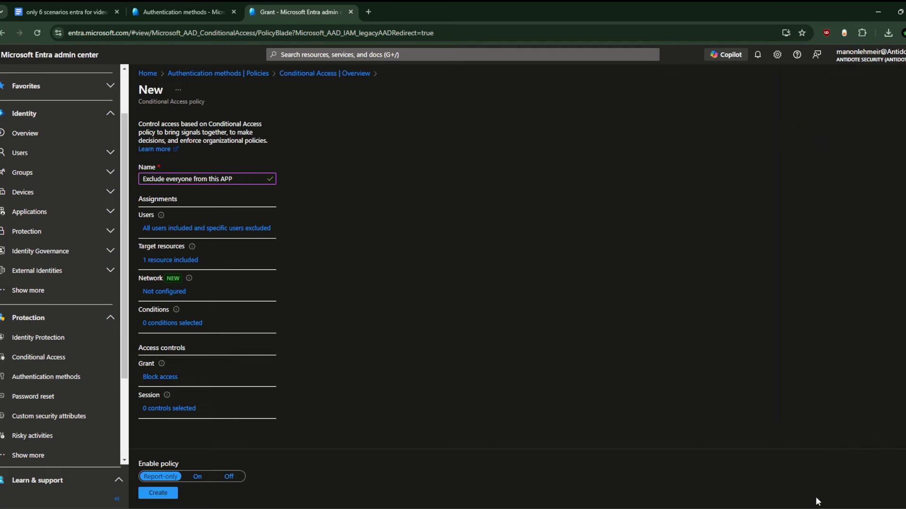
pyautogui.click(158, 493)
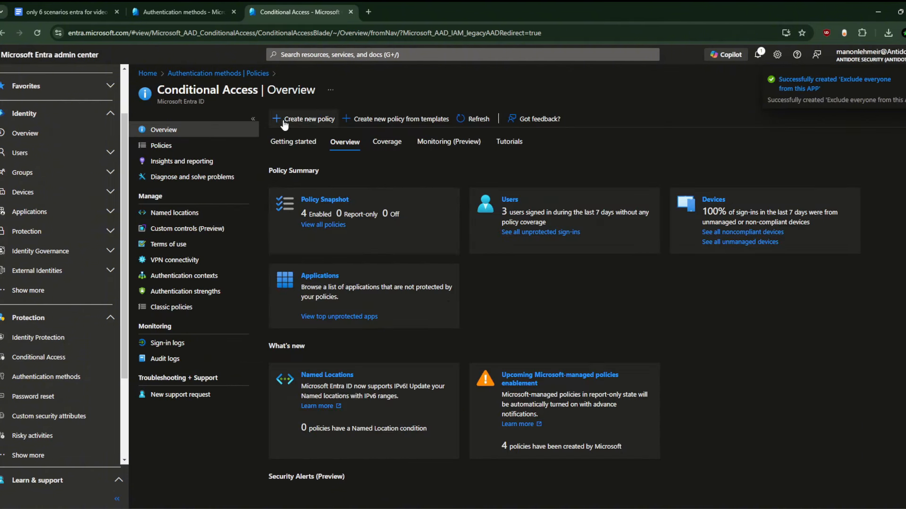
# - Start another new Conditional Access policy and name it "Senior Scientist Manager"
pyautogui.click(309, 119)
pyautogui.click(217, 179)
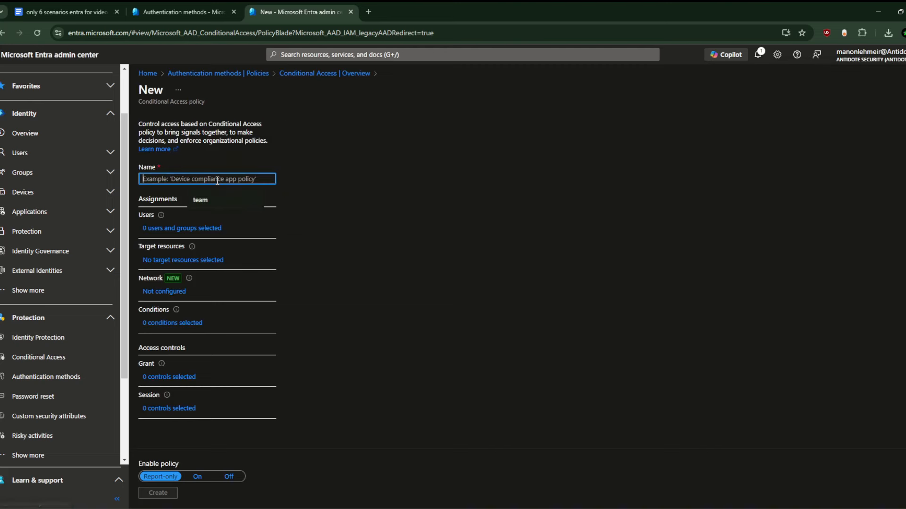
pyautogui.write('Senior Scientist Manager')
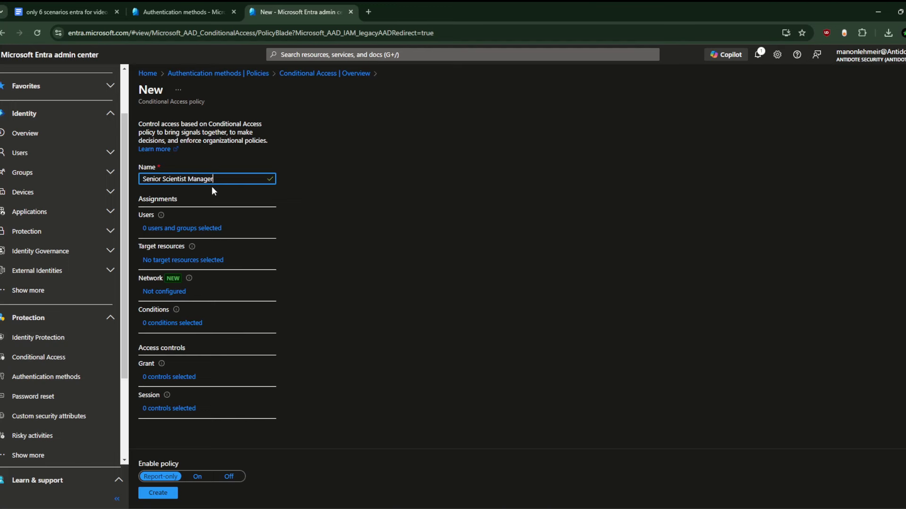
# - Include two specific users in the policy, the signed-in administrator and the other account exempted from the blocking policy
pyautogui.click(203, 229)
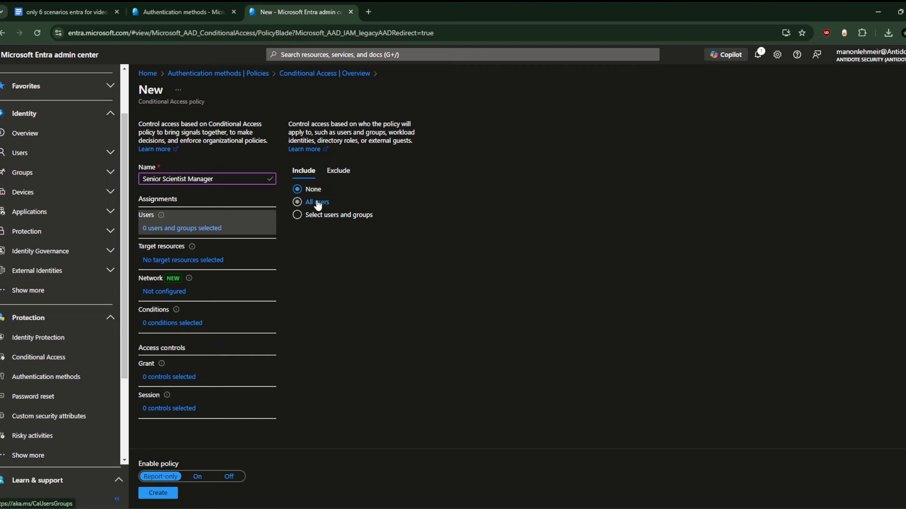
pyautogui.click(310, 217)
pyautogui.click(307, 248)
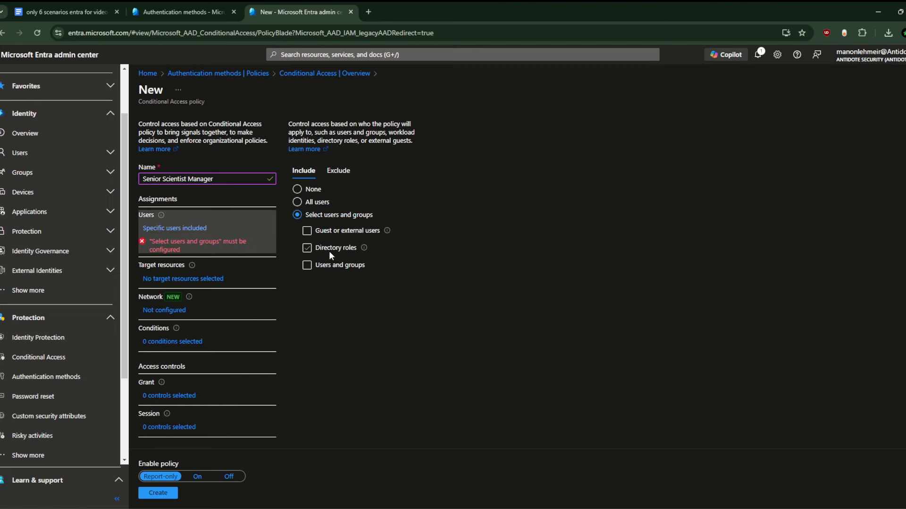
pyautogui.click(324, 269)
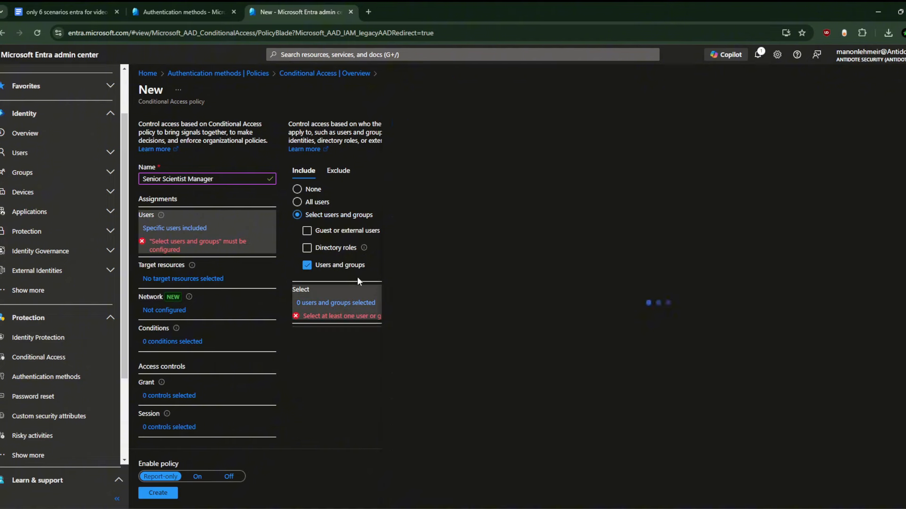
pyautogui.click(410, 363)
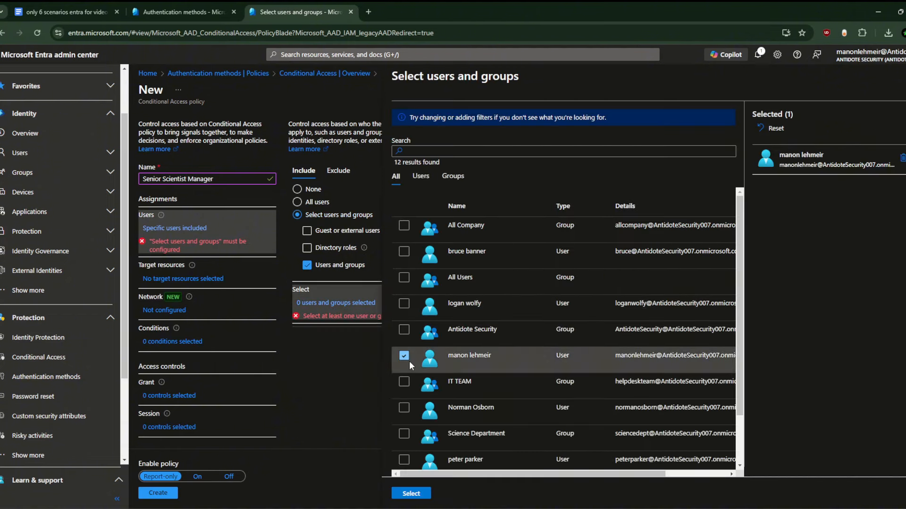
pyautogui.click(409, 413)
pyautogui.click(407, 494)
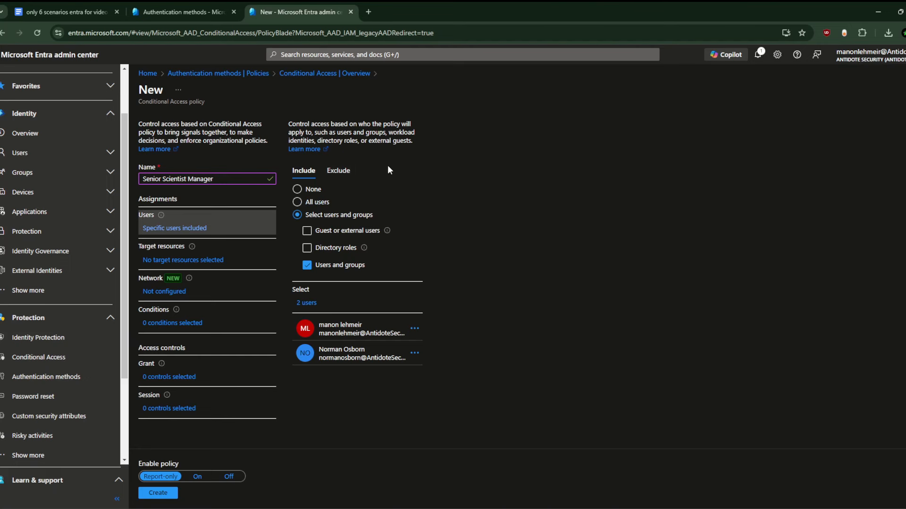
pyautogui.click(340, 172)
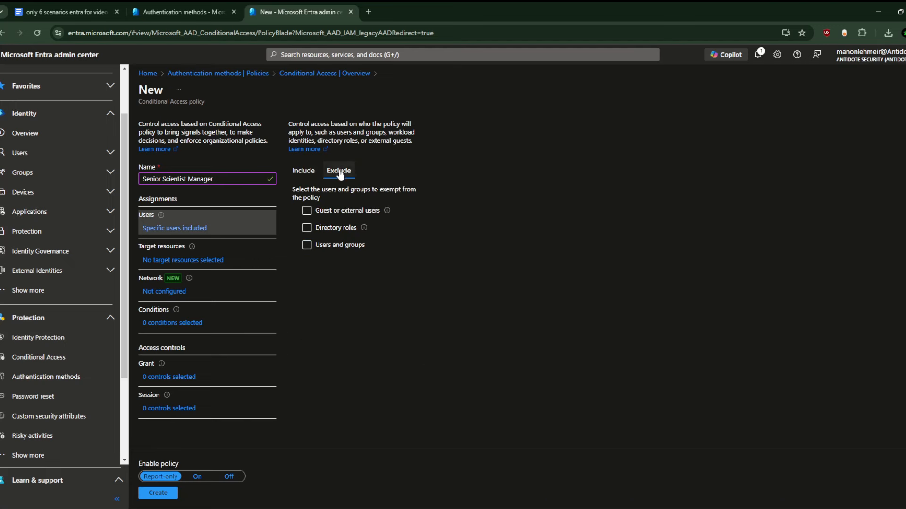
pyautogui.click(318, 228)
pyautogui.click(326, 227)
pyautogui.click(306, 245)
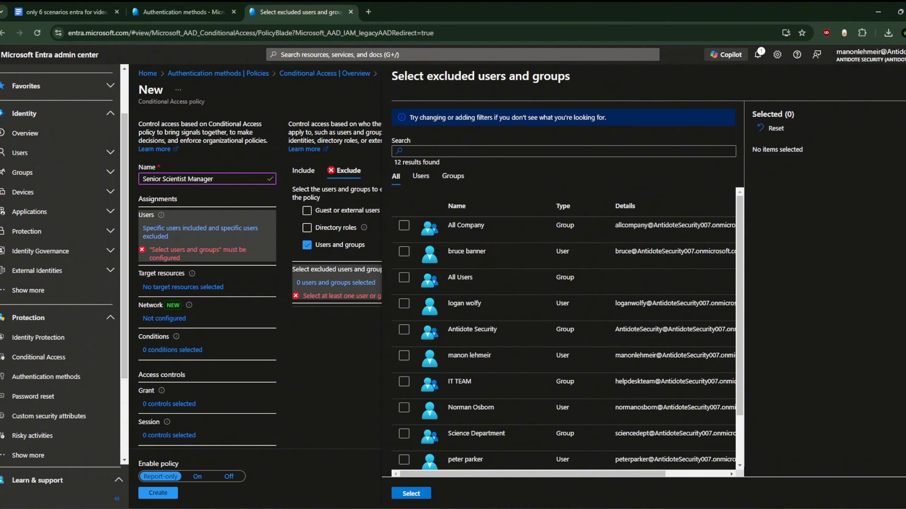
pyautogui.click(904, 76)
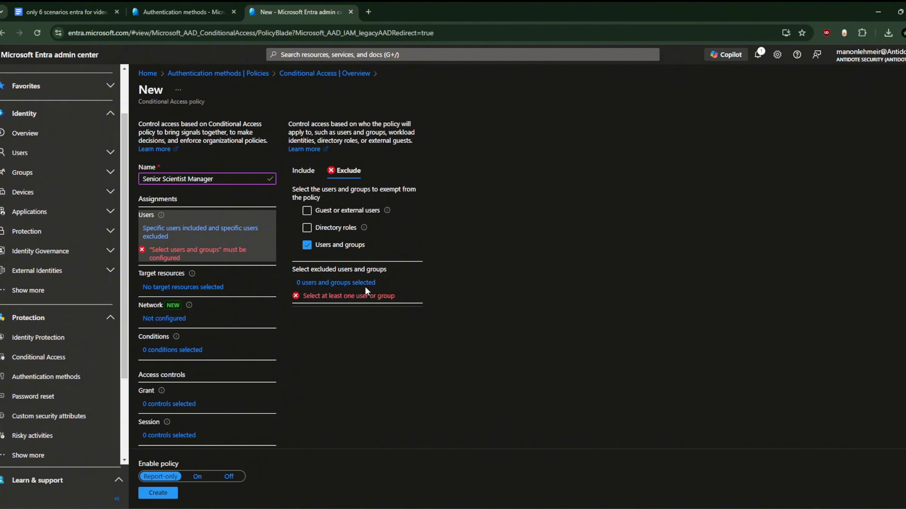
pyautogui.click(308, 245)
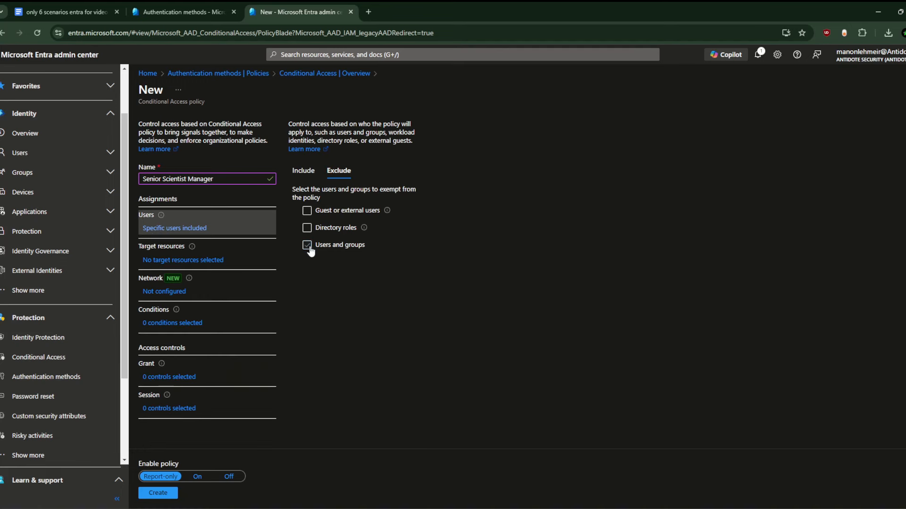
pyautogui.click(310, 170)
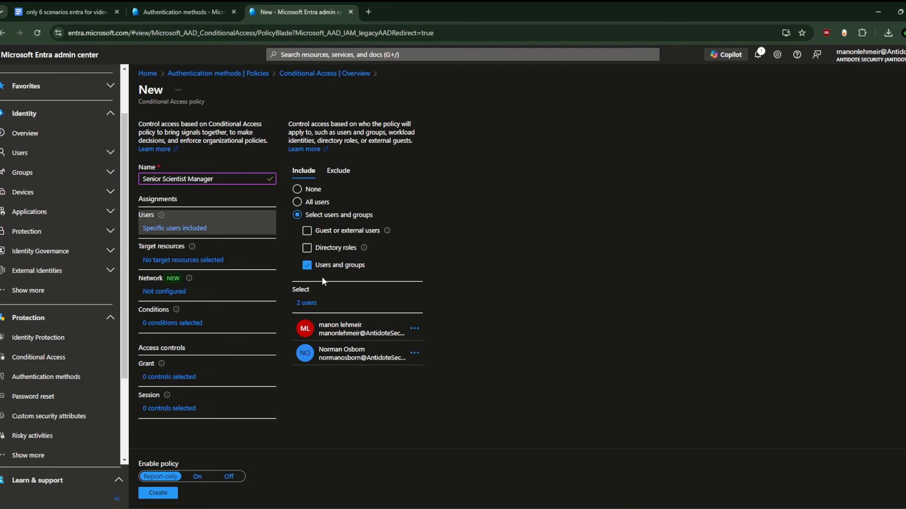
# - Look through the users and groups available for inclusion, trying a search for "secu", without adding any
pyautogui.click(307, 306)
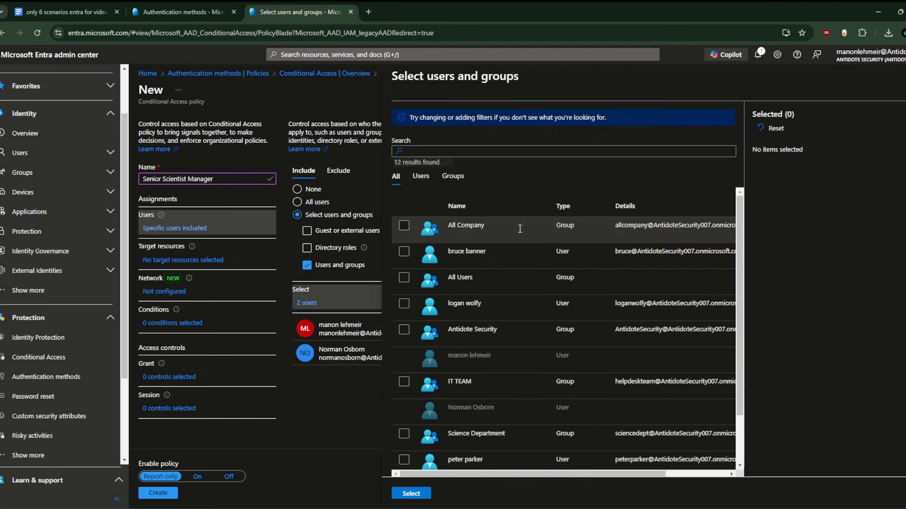
pyautogui.click(459, 153)
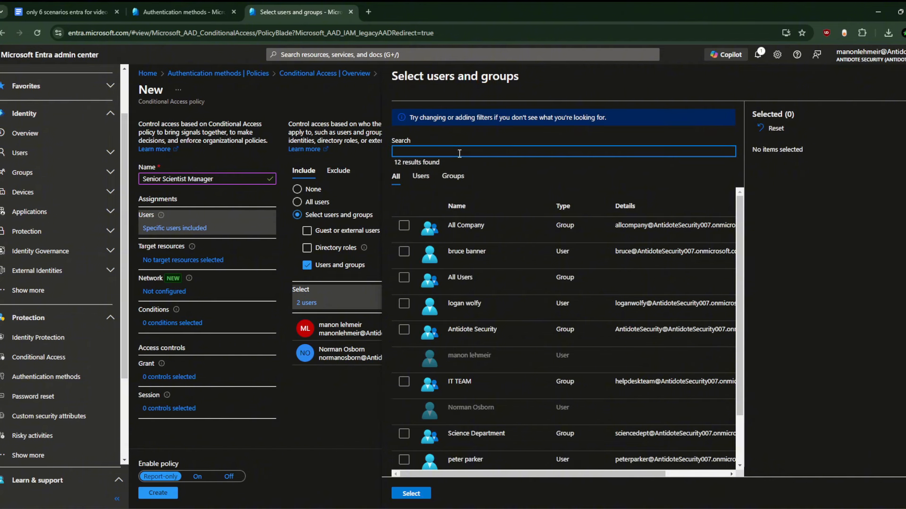
pyautogui.write('secu')
pyautogui.press('BackSpace')
pyautogui.press('BackSpace')
pyautogui.press('BackSpace')
pyautogui.press('BackSpace')
pyautogui.scroll(-2, 505, 324)
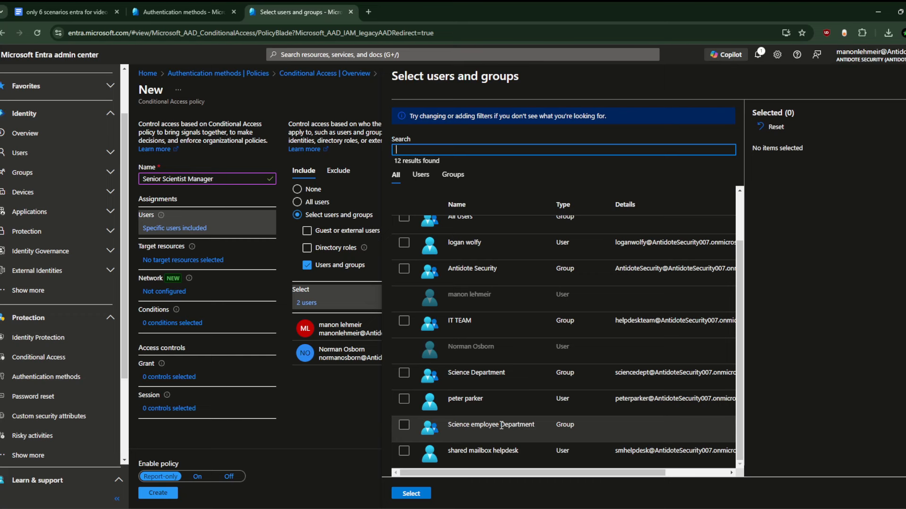
pyautogui.click(885, 80)
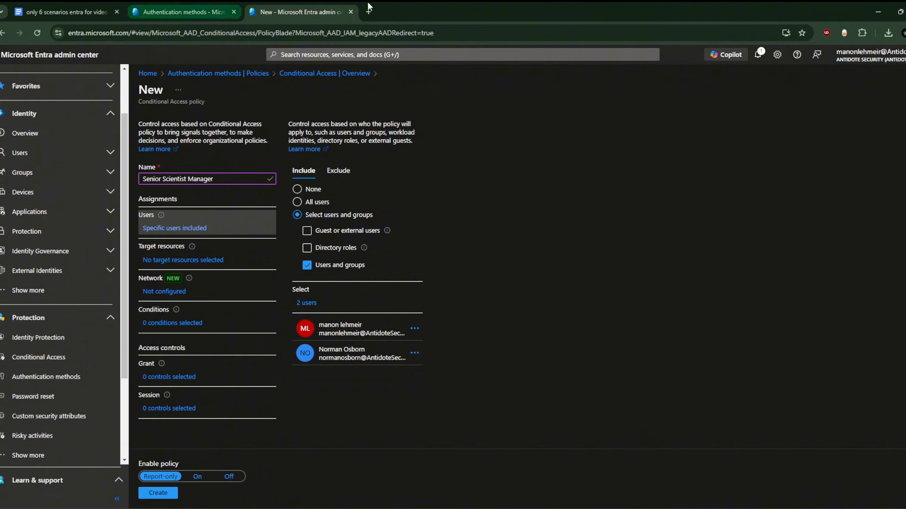
# - Open the Active groups page of the Microsoft 365 admin center in a new browser tab
pyautogui.scroll(2, 105, 75)
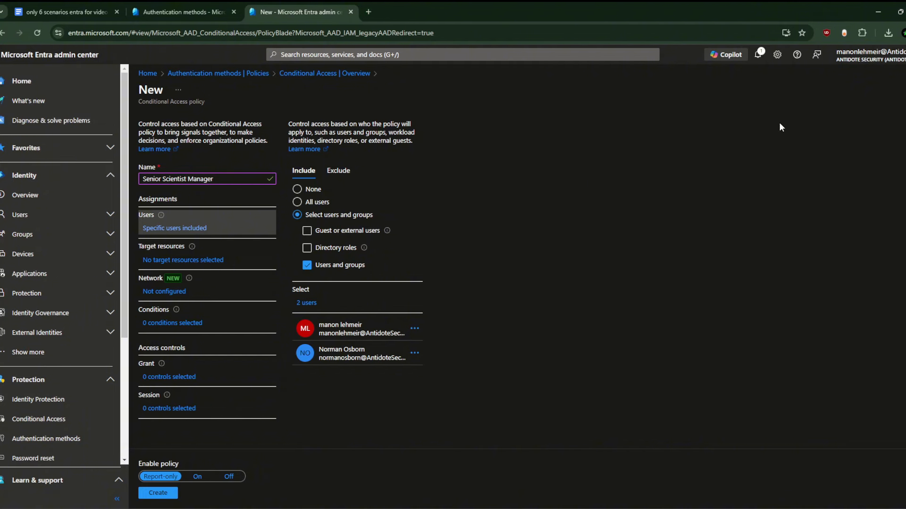
pyautogui.click(373, 9)
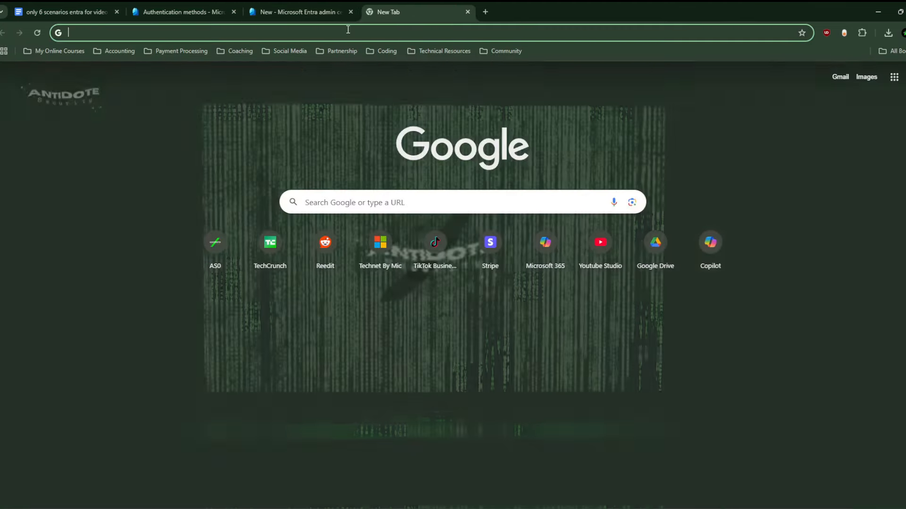
pyautogui.write('admin.microsoft.com/Adminportal/Home?source=applauncher#/groups')
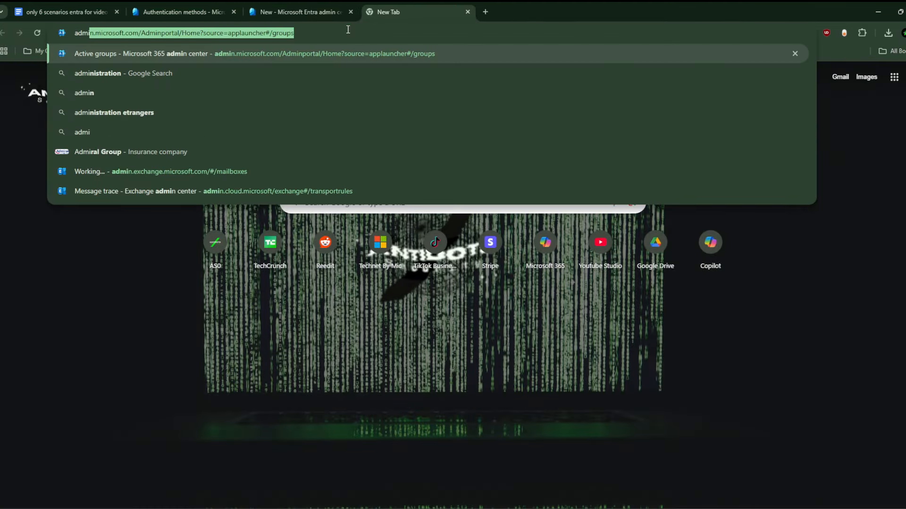
pyautogui.press('Return')
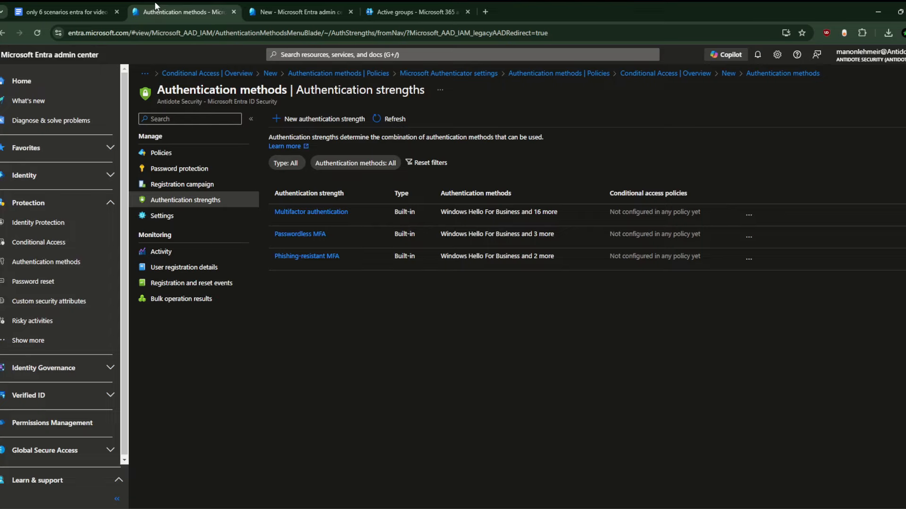
# - Return to the Senior Scientist Manager policy in the Entra admin center and review its included and excluded users
pyautogui.click(157, 3)
pyautogui.click(269, 3)
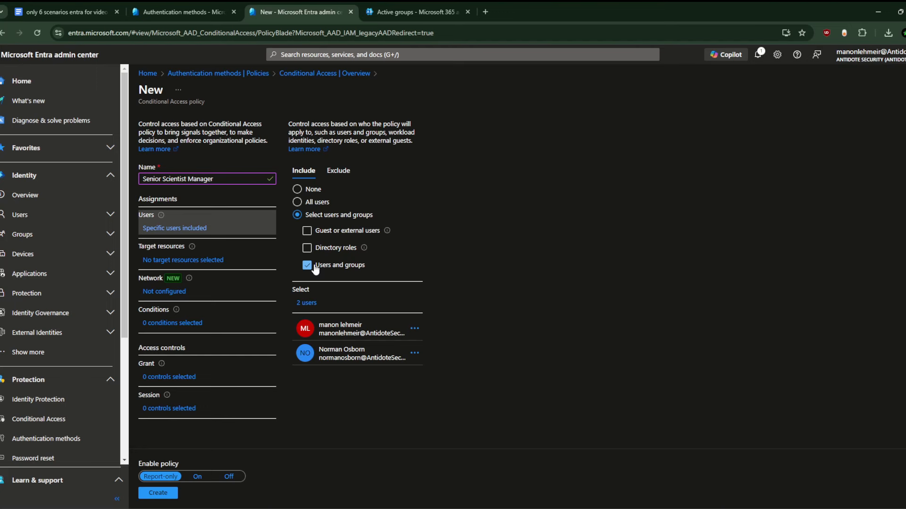
pyautogui.click(343, 172)
pyautogui.click(303, 172)
pyautogui.click(318, 230)
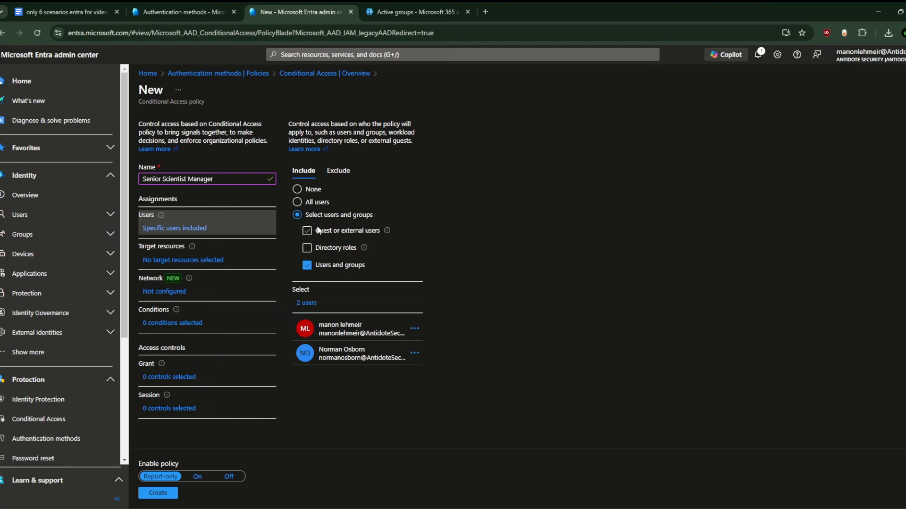
# - Target only the Bing resource in the Senior Scientist Manager policy
pyautogui.click(196, 263)
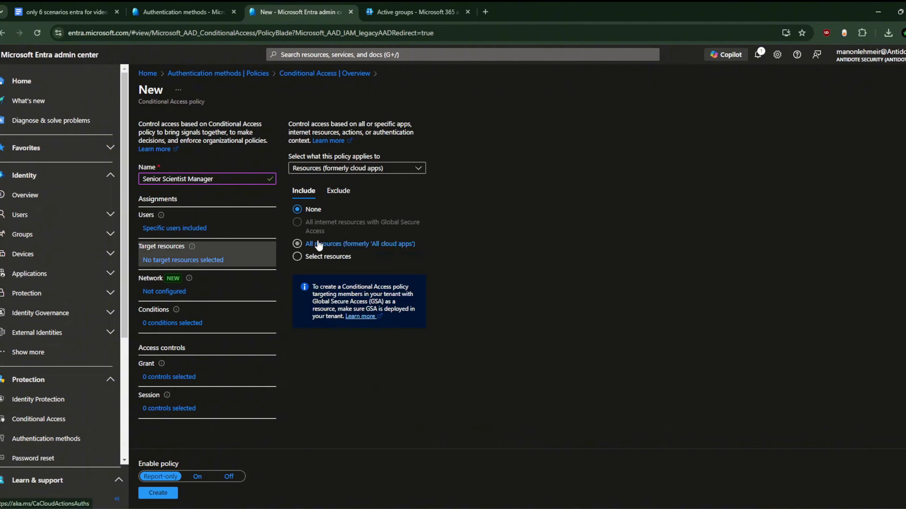
pyautogui.click(308, 256)
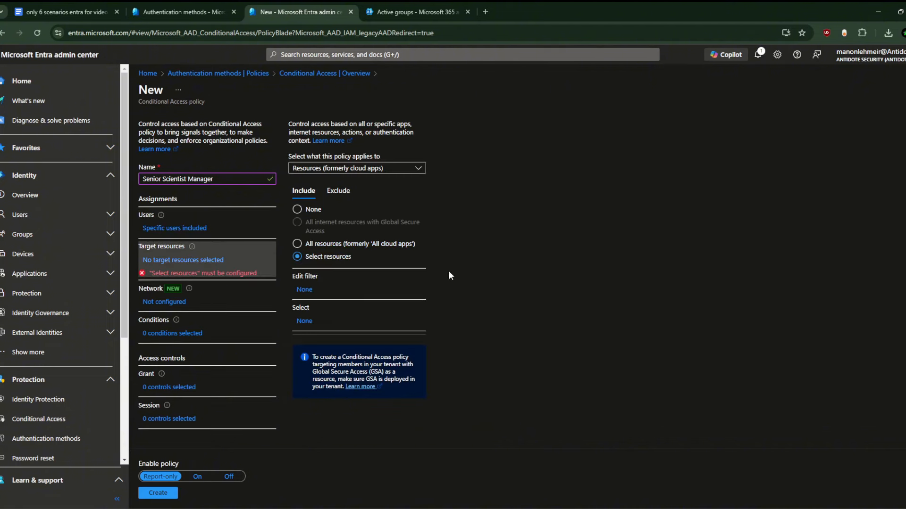
pyautogui.click(311, 321)
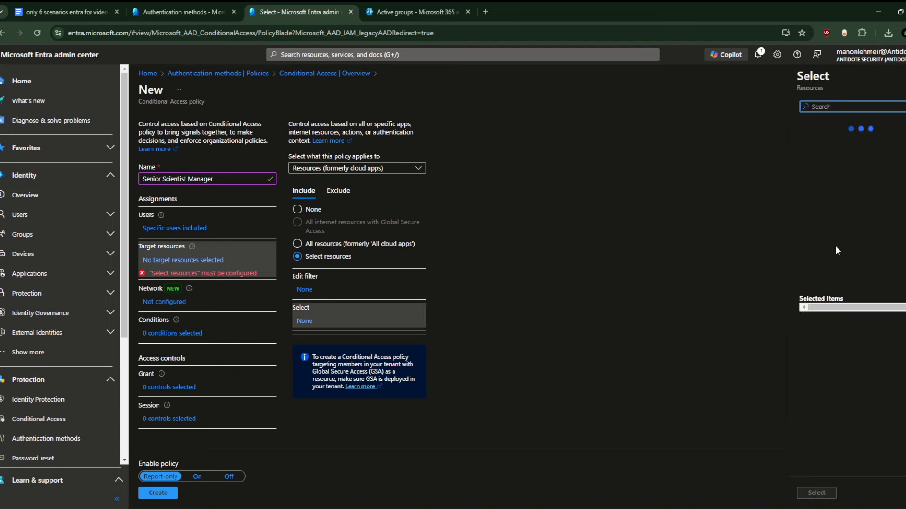
pyautogui.scroll(-2, 833, 238)
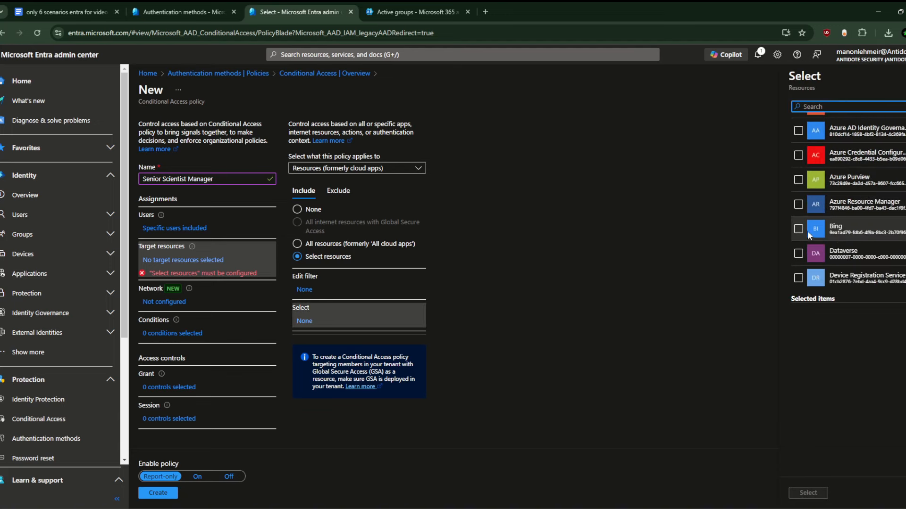
pyautogui.click(800, 230)
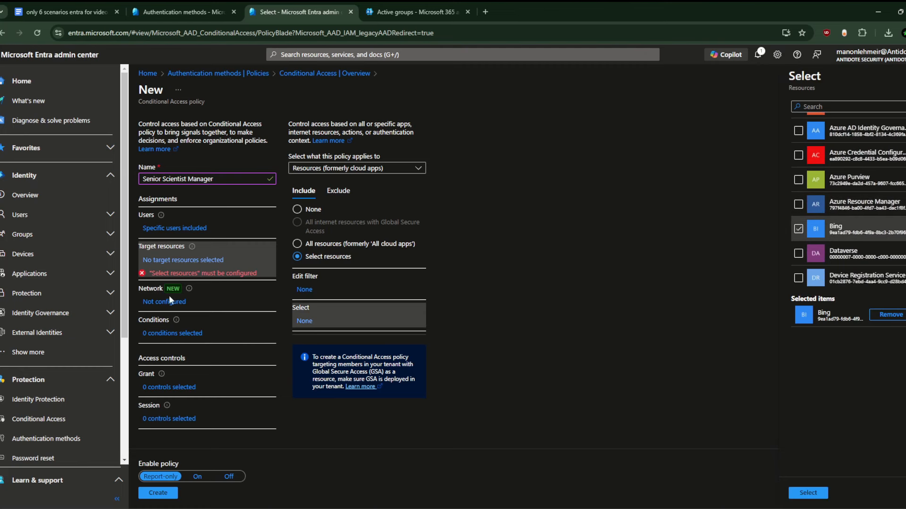
pyautogui.click(178, 390)
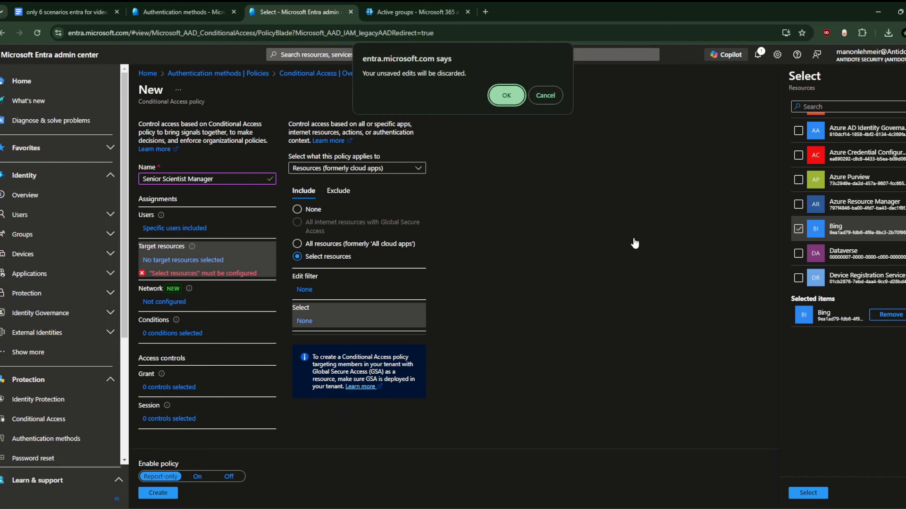
pyautogui.click(550, 99)
pyautogui.click(807, 492)
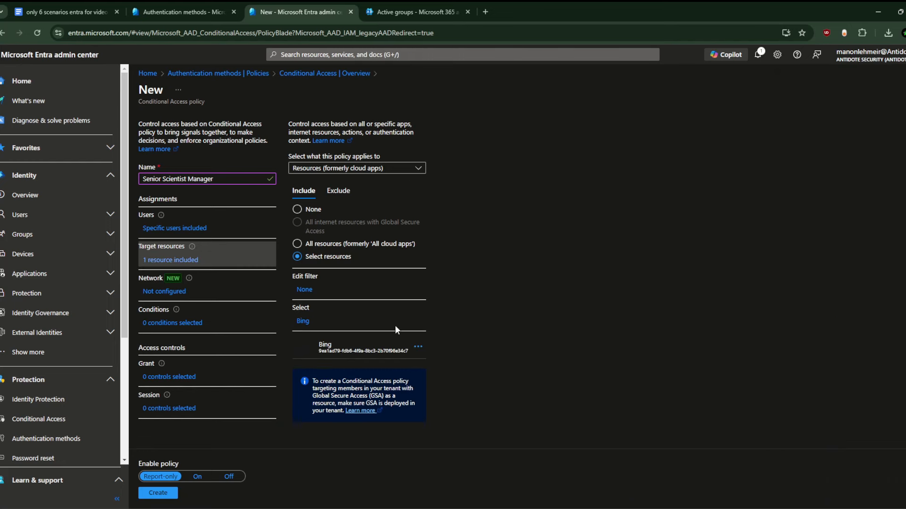
# - Require authentication strength in the policy's grant controls and look through the available strength levels
pyautogui.click(166, 371)
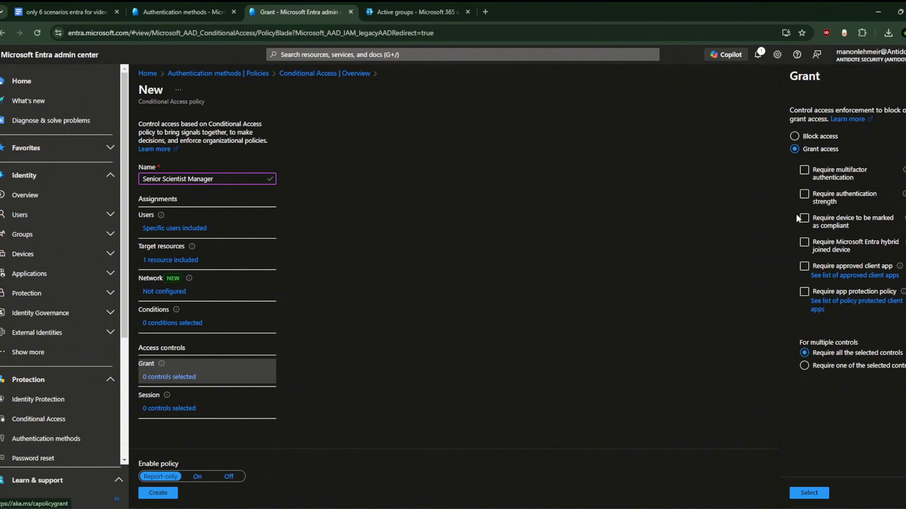
pyautogui.click(832, 196)
pyautogui.click(830, 194)
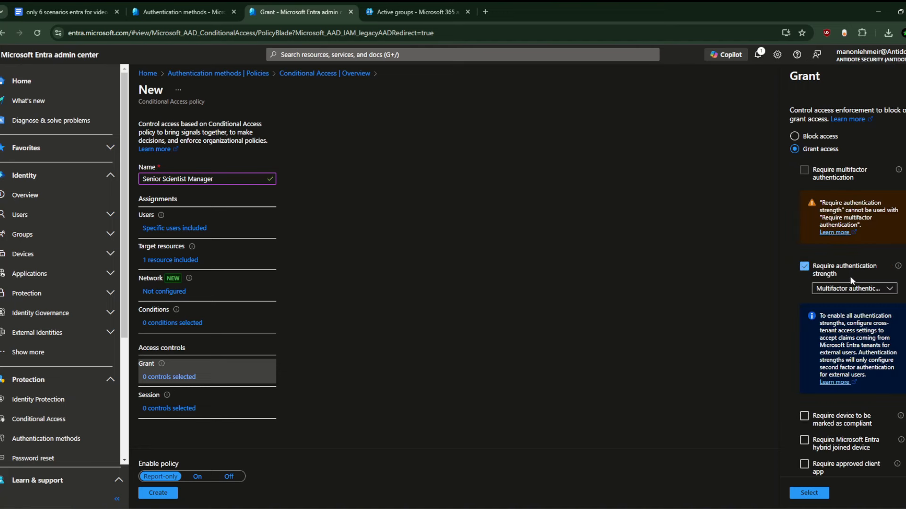
pyautogui.click(852, 290)
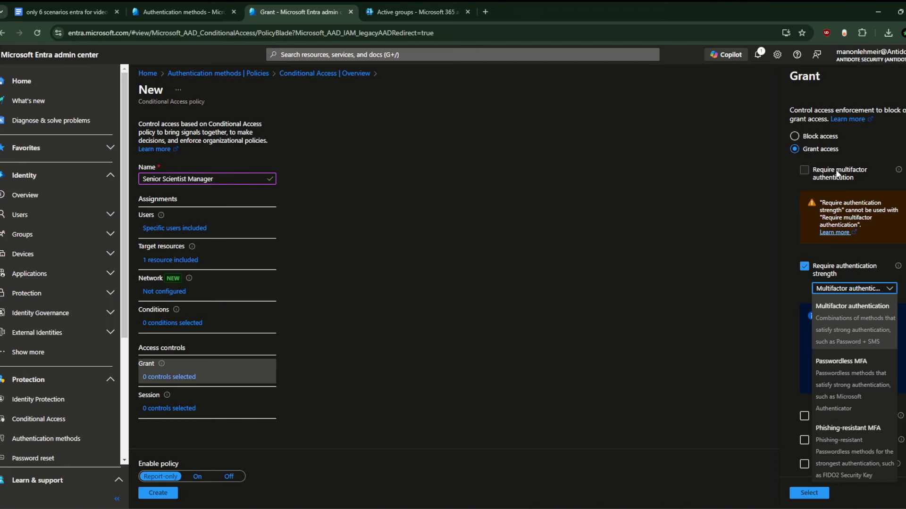
pyautogui.click(873, 223)
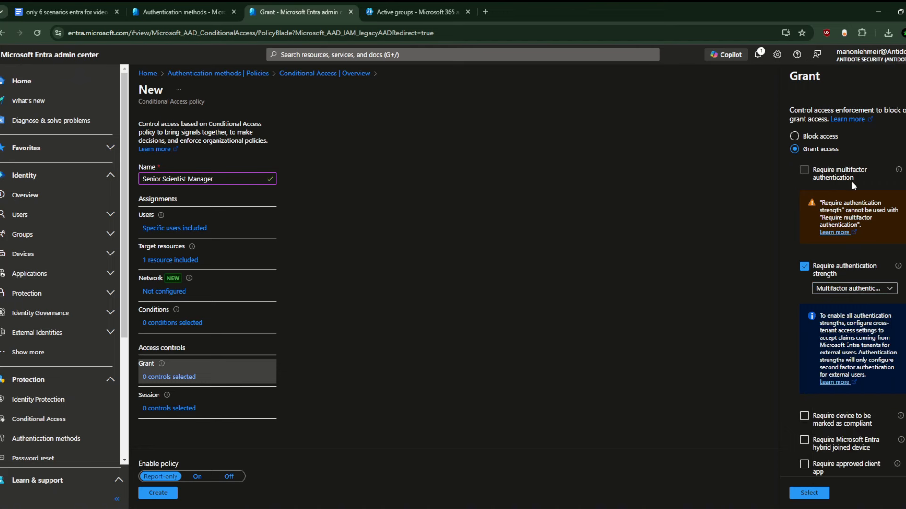
pyautogui.scroll(-1, 844, 330)
pyautogui.click(805, 378)
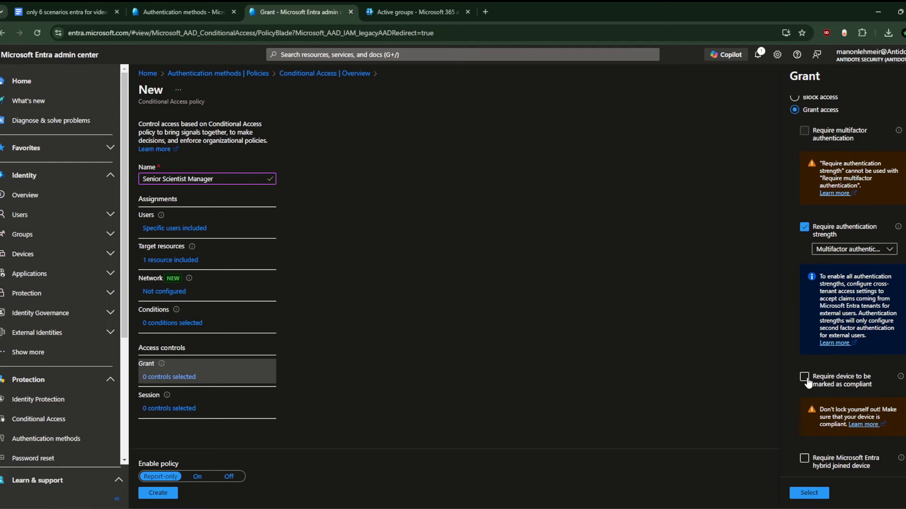
pyautogui.click(807, 380)
pyautogui.click(810, 383)
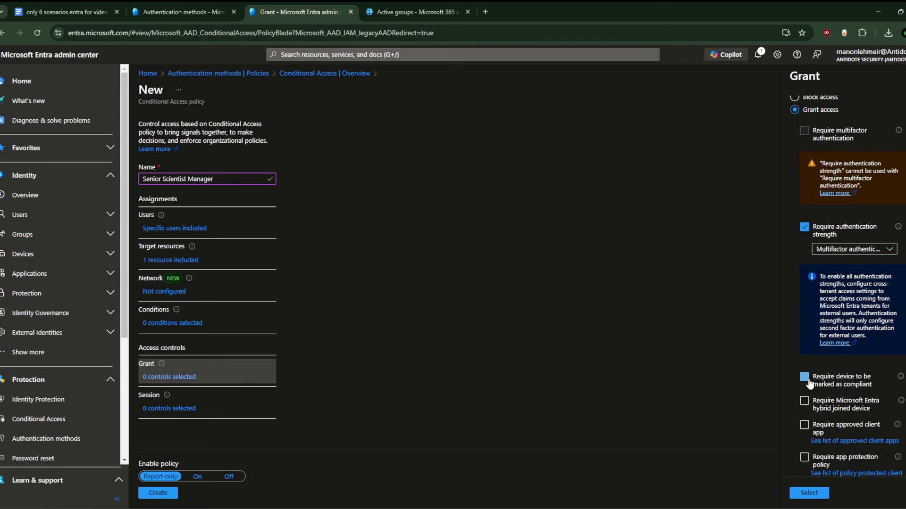
pyautogui.scroll(-1, 842, 381)
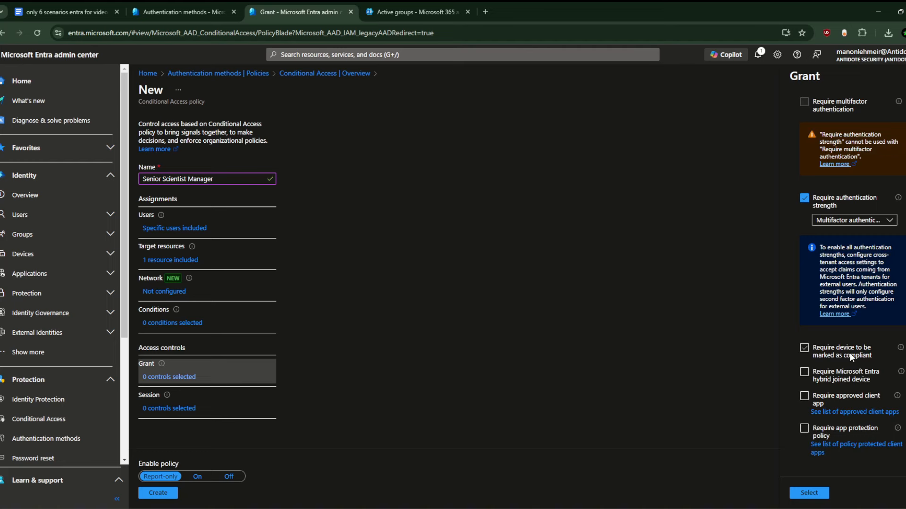
# - Set the required authentication strength to Phishing-resistant MFA
pyautogui.moveTo(901, 350)
pyautogui.click(875, 222)
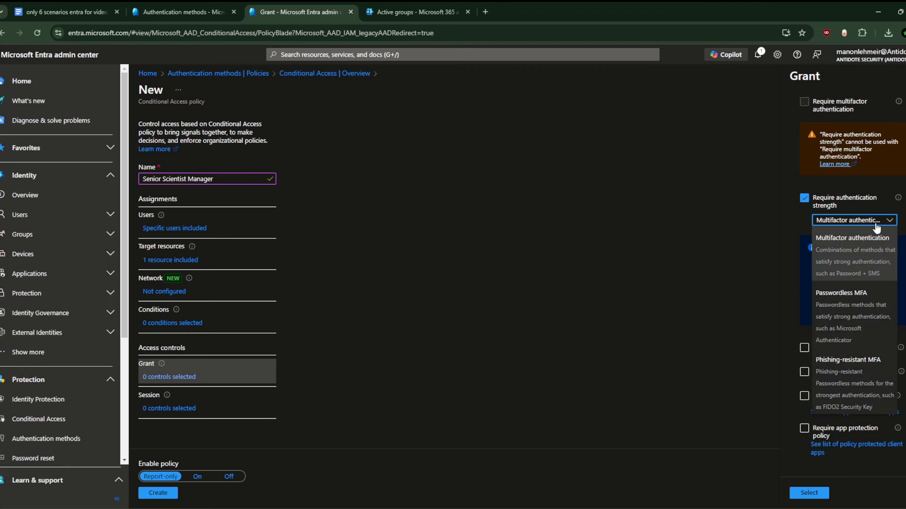
pyautogui.click(862, 380)
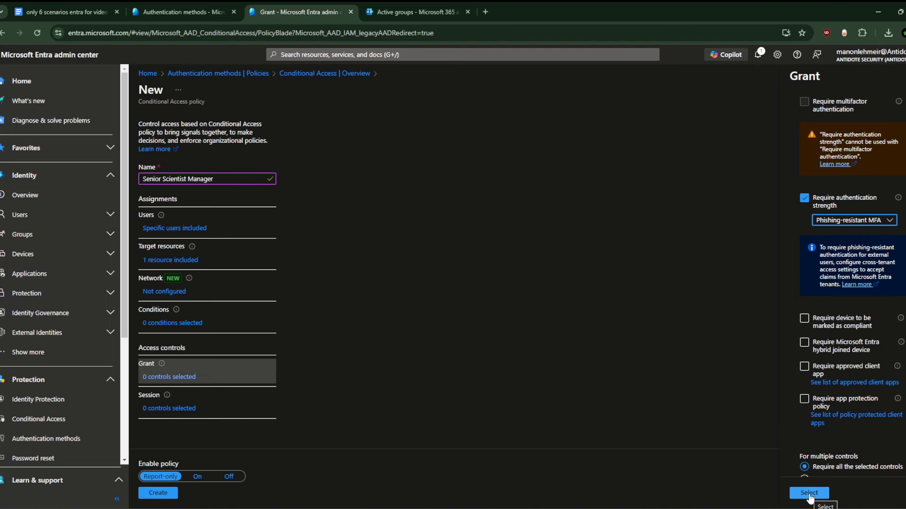
pyautogui.click(868, 220)
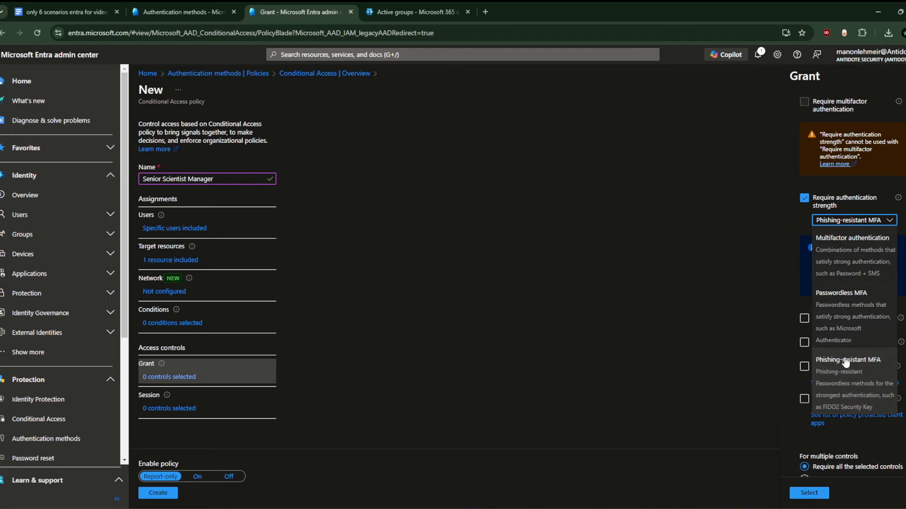
# - Examine which methods the built-in Phishing-resistant MFA strength accepts and recheck the MFA requirement in the scenario document
pyautogui.click(182, 12)
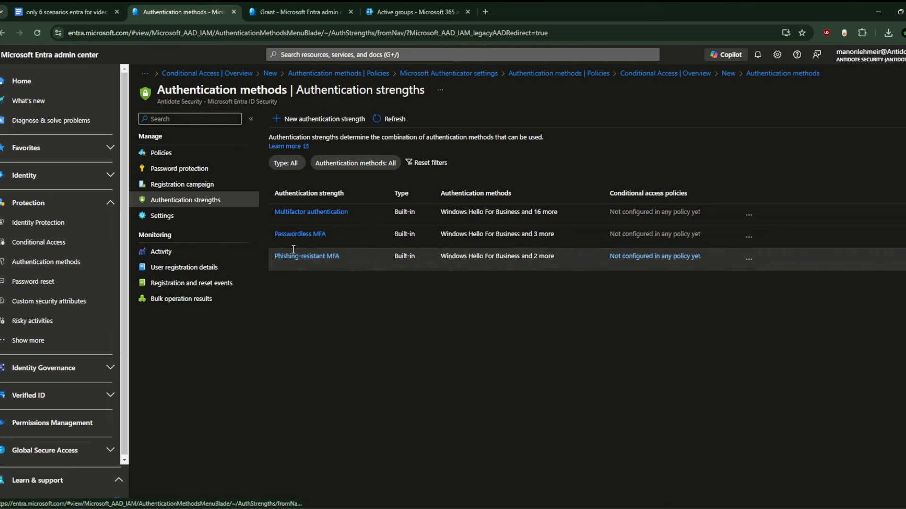
pyautogui.click(323, 261)
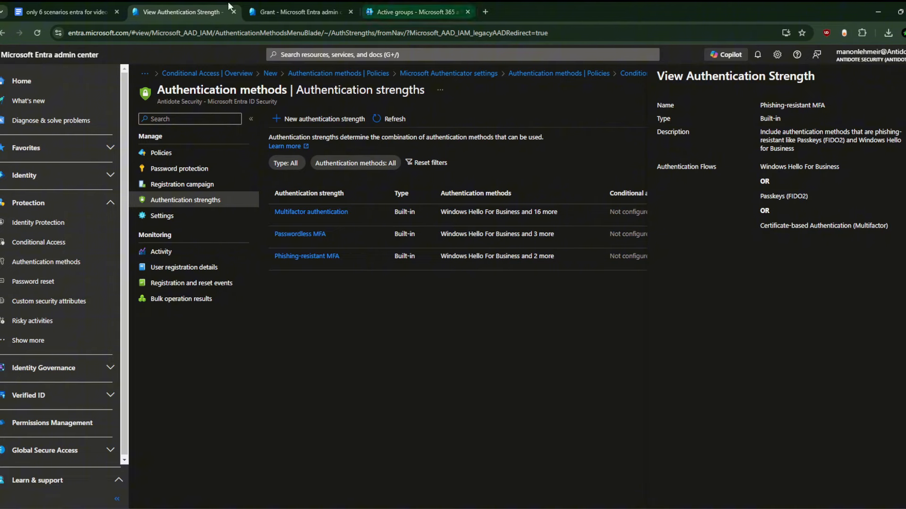
pyautogui.click(91, 6)
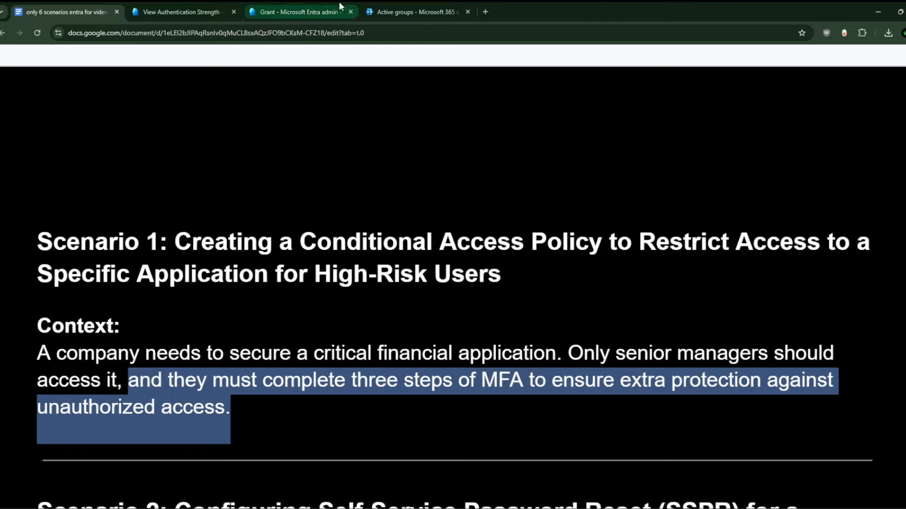
pyautogui.click(186, 5)
pyautogui.click(268, 7)
pyautogui.click(232, 6)
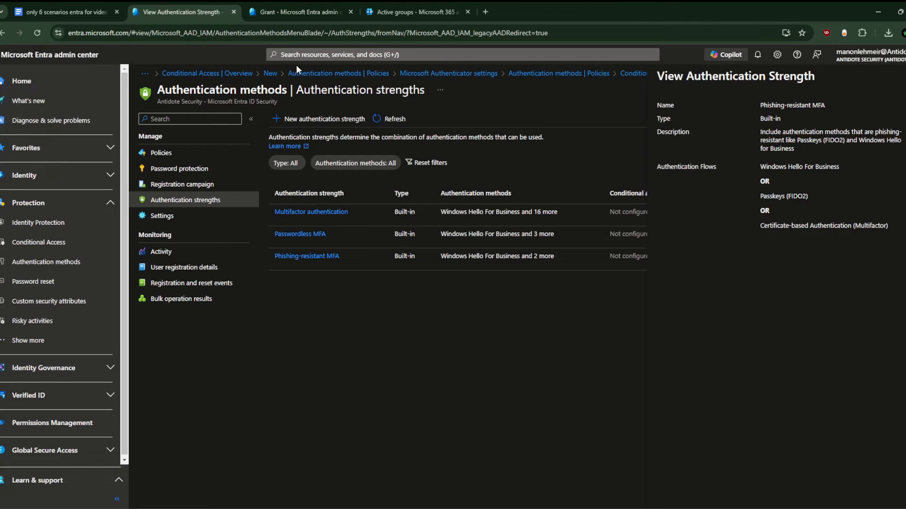
pyautogui.click(478, 176)
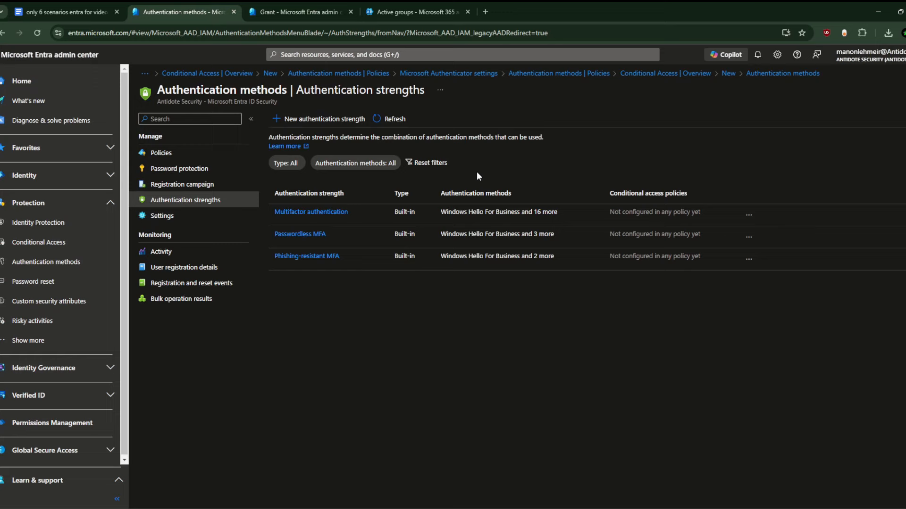
# - Start a new custom authentication strength that allows Password + Microsoft Authenticator (Push Notification), reviewing the other available combinations
pyautogui.click(309, 120)
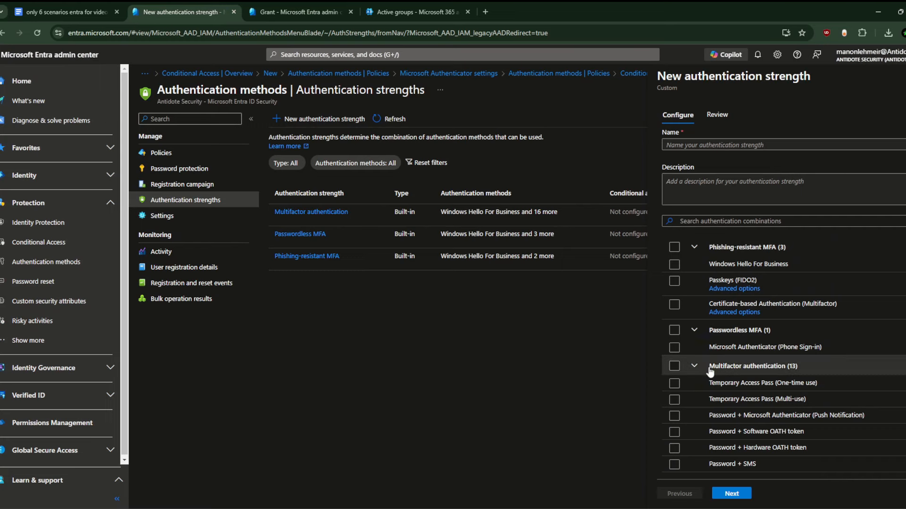
pyautogui.scroll(-2, 719, 368)
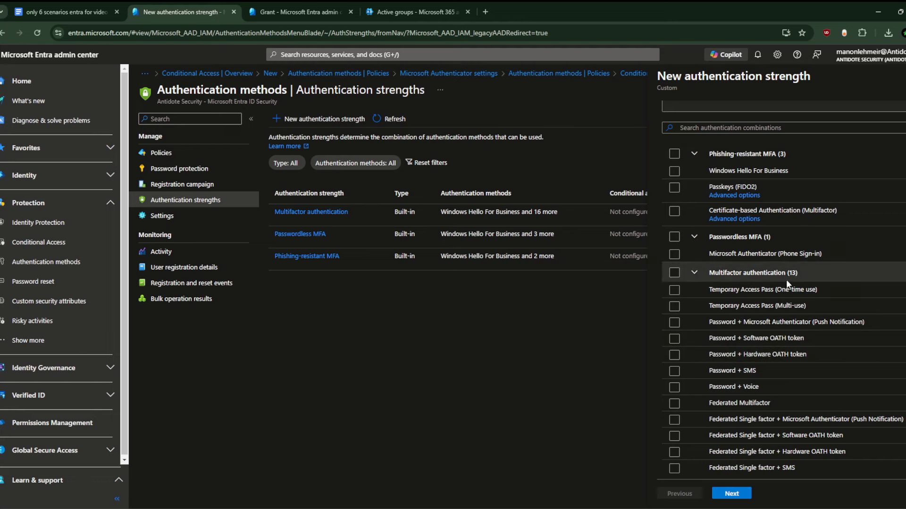
pyautogui.scroll(1, 786, 280)
pyautogui.scroll(-3, 765, 344)
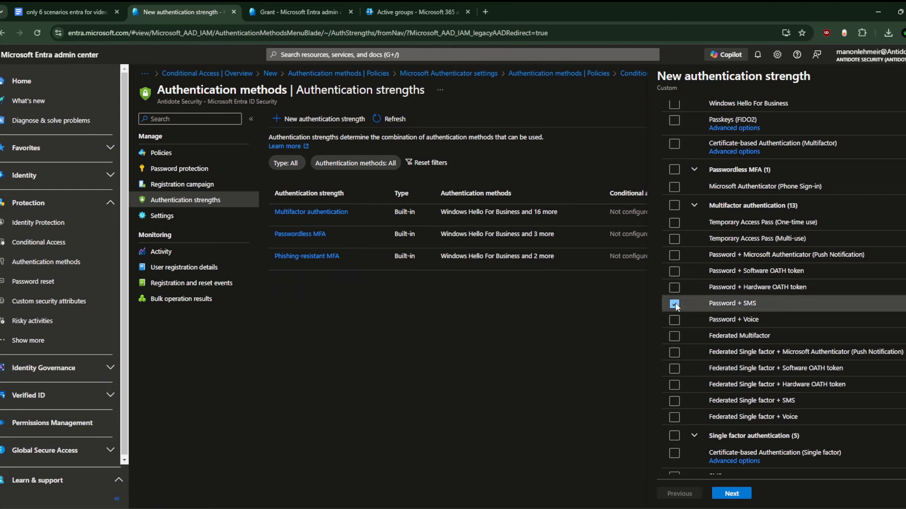
pyautogui.click(674, 258)
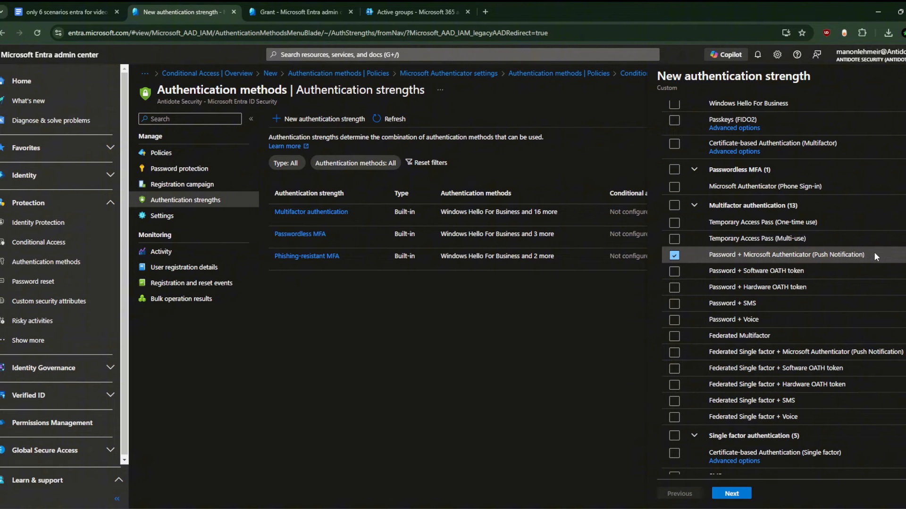
pyautogui.scroll(-1, 714, 342)
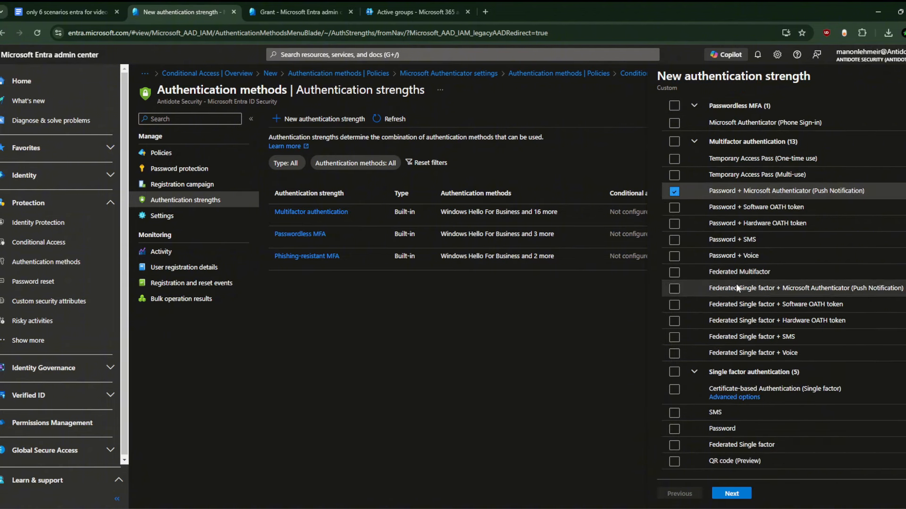
pyautogui.scroll(4, 724, 324)
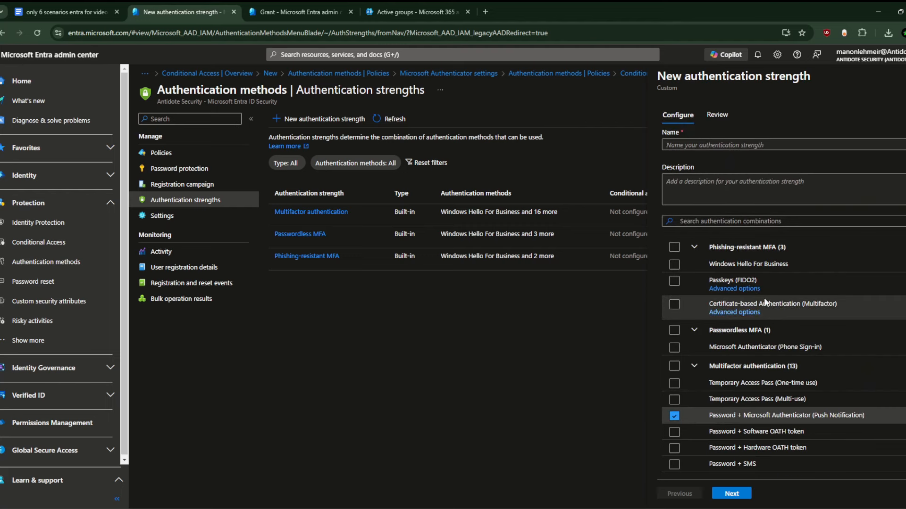
pyautogui.scroll(-2, 761, 288)
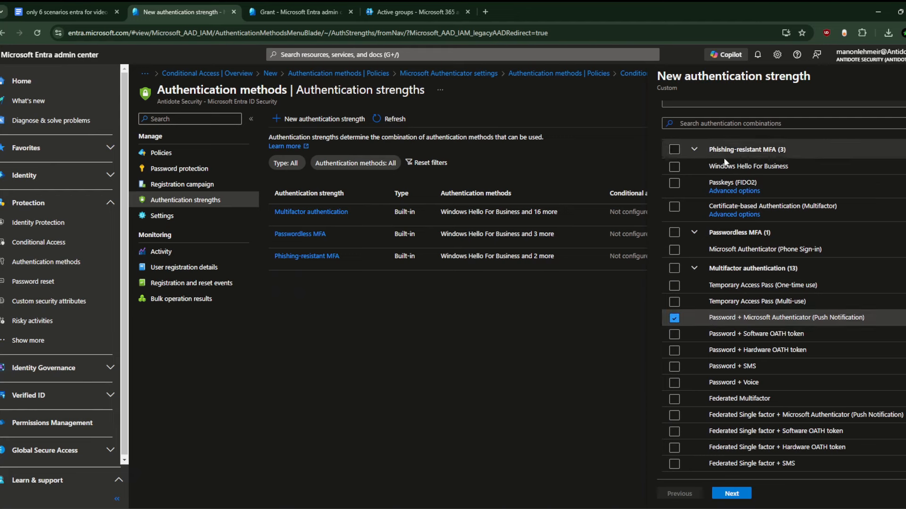
pyautogui.scroll(2, 724, 158)
# - Try naming the custom strength "three step policy high secure user", then clear the name and discard the unsaved strength
pyautogui.click(717, 145)
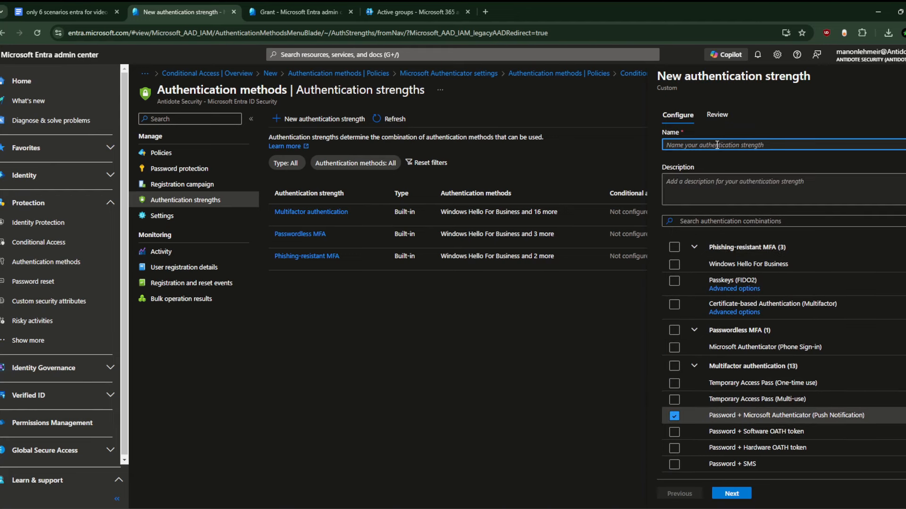
pyautogui.write('theee ')
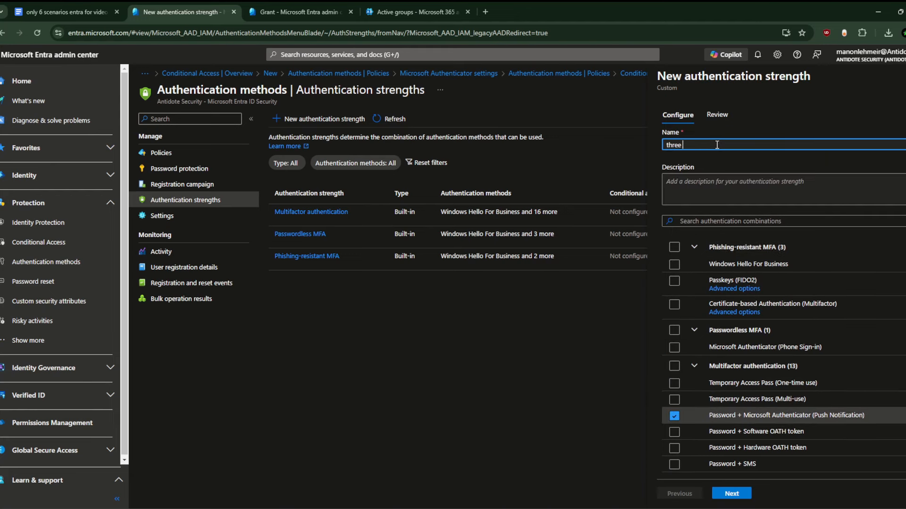
pyautogui.write('step policy high secure user')
pyautogui.press('BackSpace')
pyautogui.press('BackSpace')
pyautogui.press('BackSpace')
pyautogui.press('BackSpace')
pyautogui.press('BackSpace')
pyautogui.press('BackSpace')
pyautogui.press('BackSpace')
pyautogui.press('BackSpace')
pyautogui.press('BackSpace')
pyautogui.press('BackSpace')
pyautogui.press('BackSpace')
pyautogui.press('BackSpace')
pyautogui.press('BackSpace')
pyautogui.press('BackSpace')
pyautogui.press('BackSpace')
pyautogui.press('BackSpace')
pyautogui.press('BackSpace')
pyautogui.press('BackSpace')
pyautogui.press('BackSpace')
pyautogui.press('BackSpace')
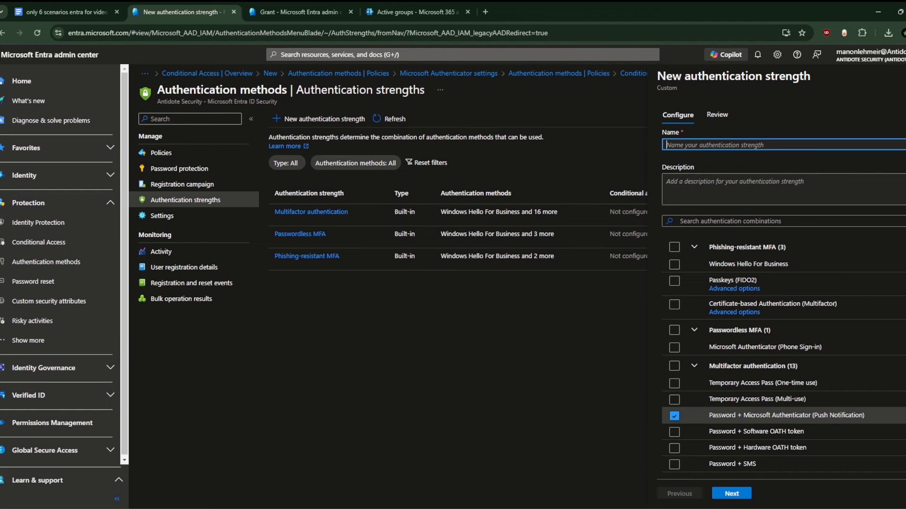
pyautogui.click(641, 209)
pyautogui.click(506, 95)
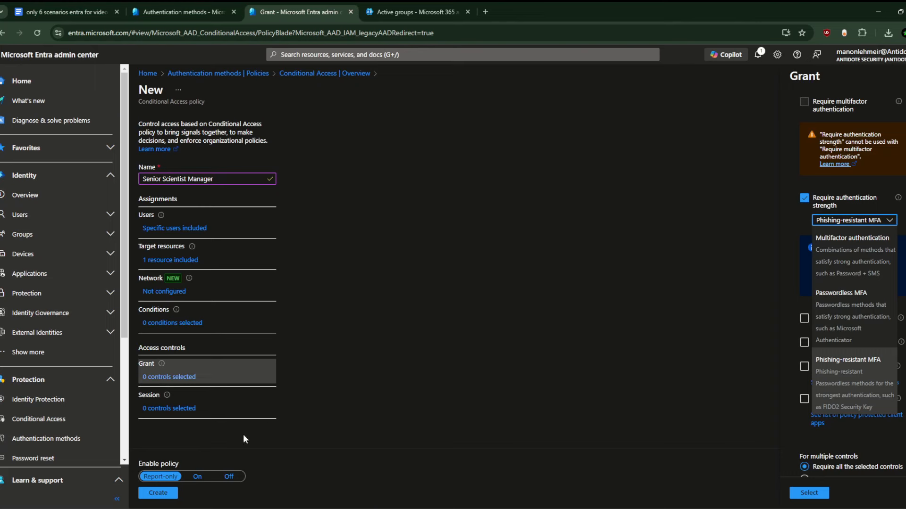
# - Discard the unsaved Senior Scientist Manager policy together with its pending grant settings
pyautogui.click(215, 373)
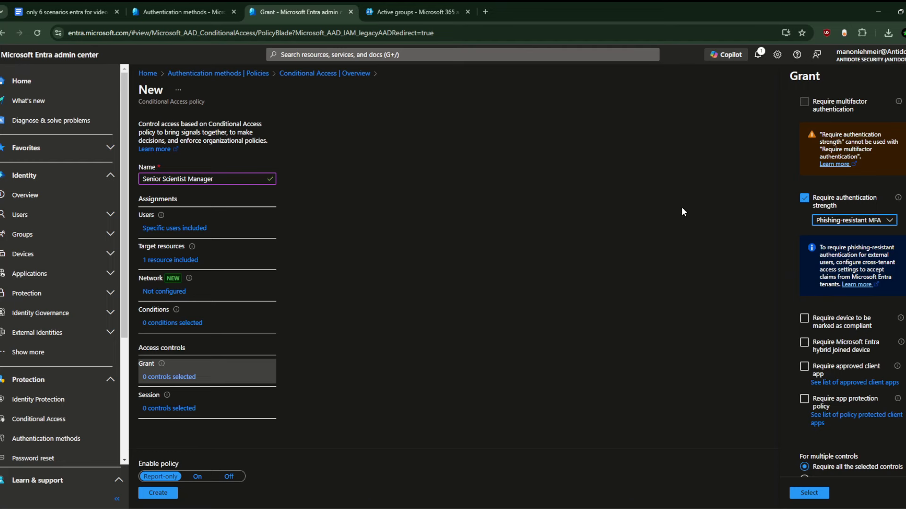
pyautogui.press('Escape')
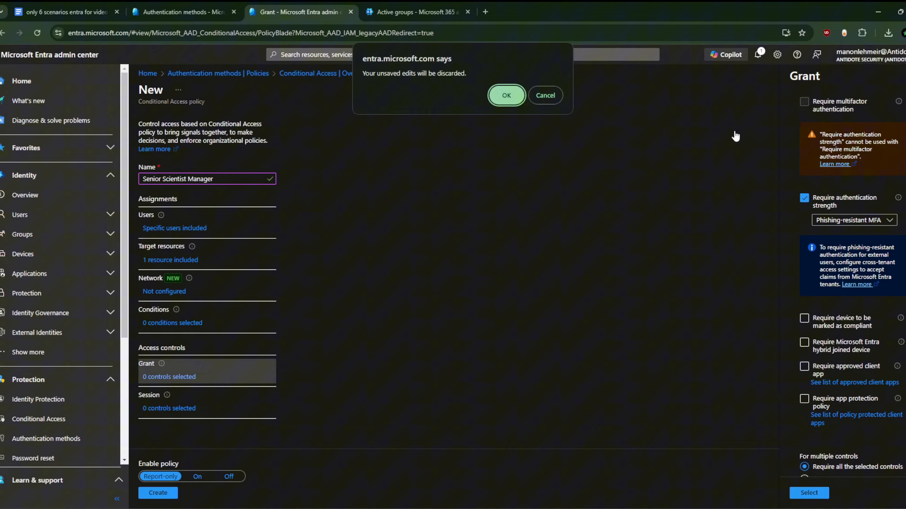
pyautogui.click(512, 98)
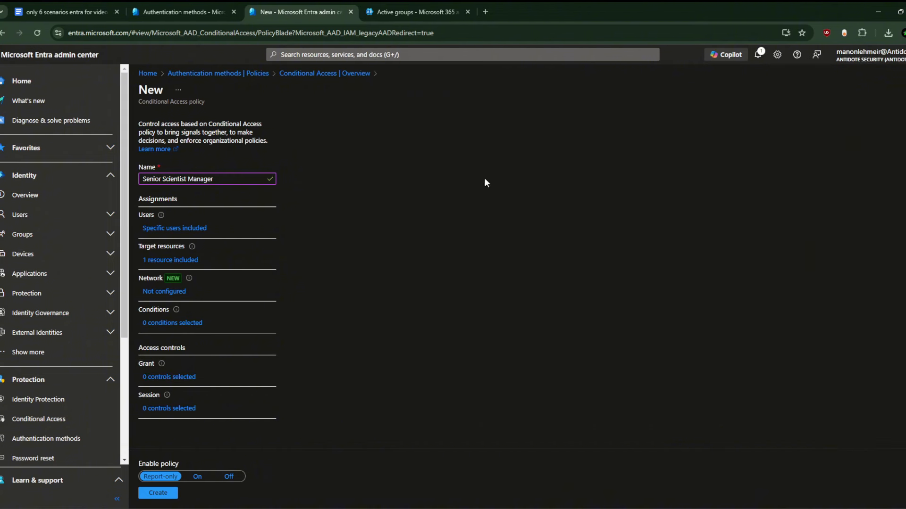
pyautogui.press('Escape')
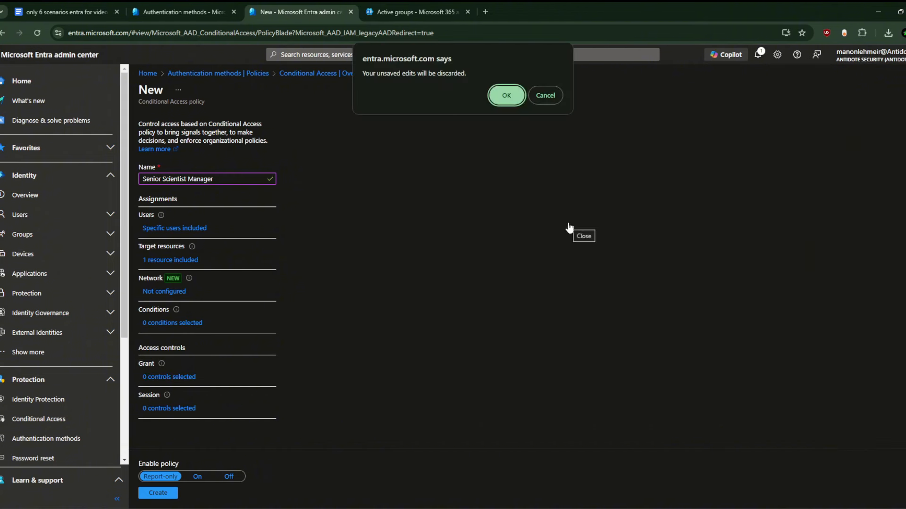
pyautogui.click(503, 95)
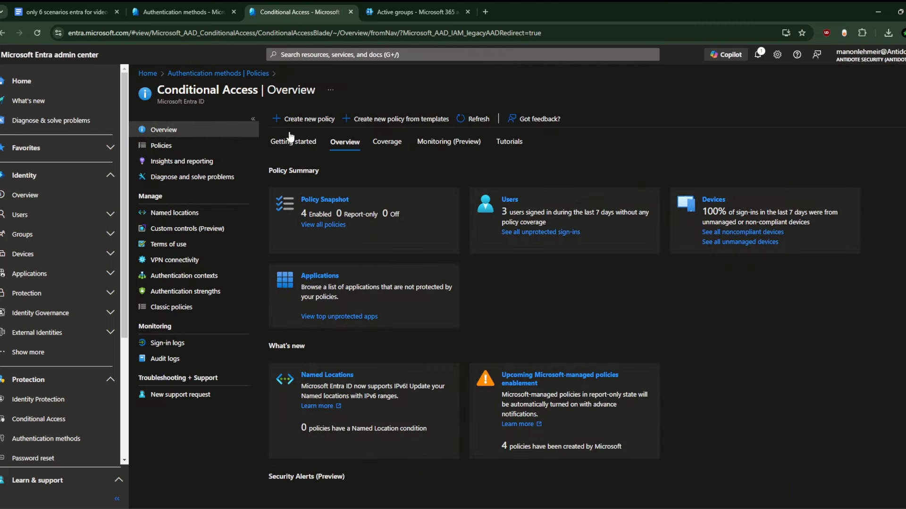
# - Permanently delete the "Exclude everyone from this APP" policy from the Conditional Access policies
pyautogui.click(163, 146)
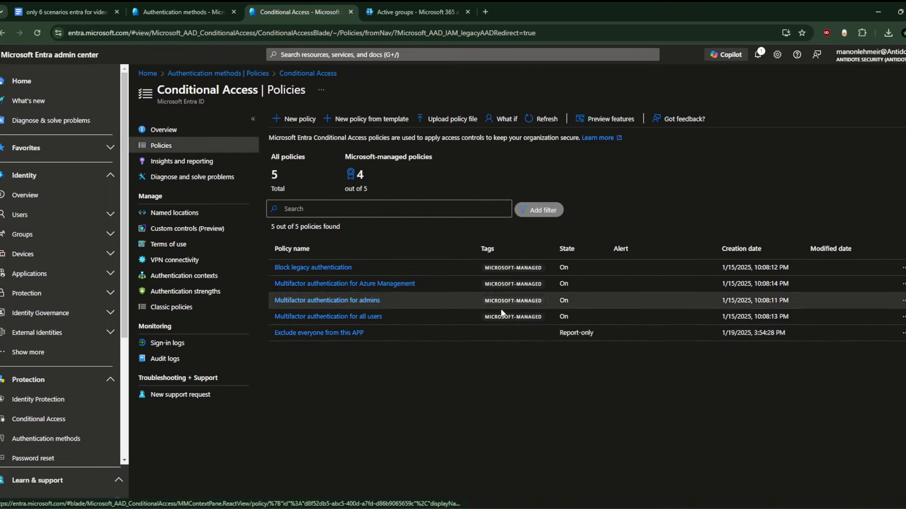
pyautogui.click(902, 333)
pyautogui.click(867, 347)
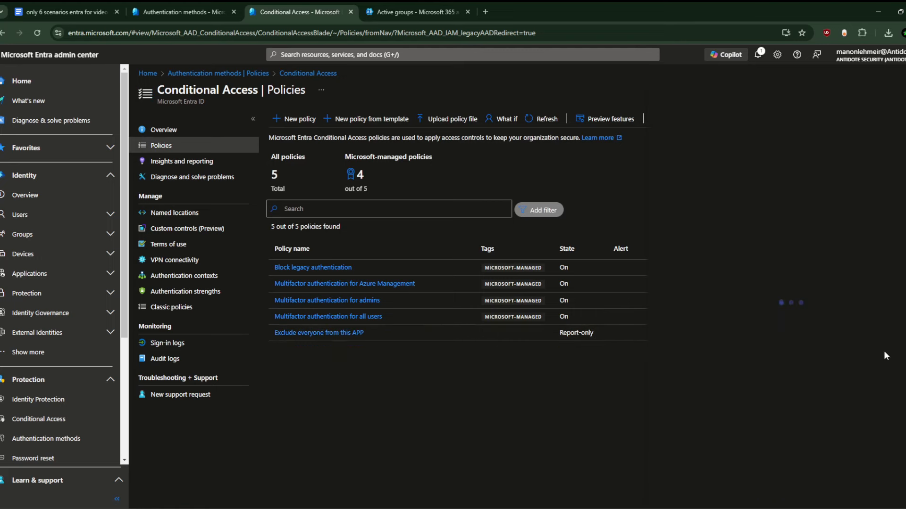
pyautogui.click(676, 493)
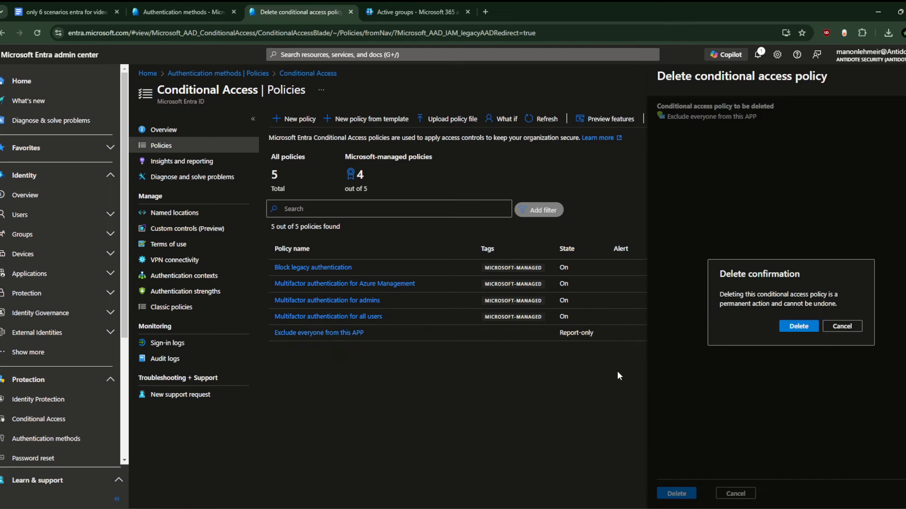
pyautogui.click(806, 327)
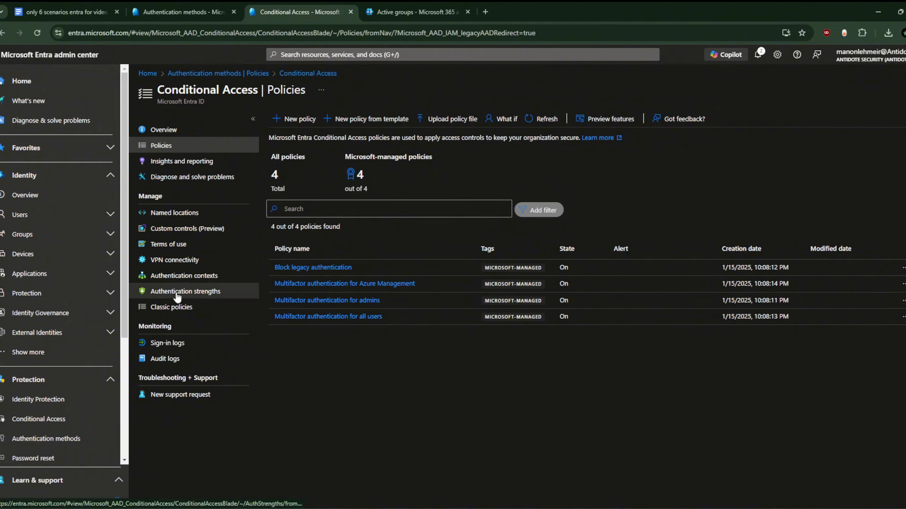
# - Review the authentication strengths listed under Conditional Access and under Authentication methods
pyautogui.click(189, 291)
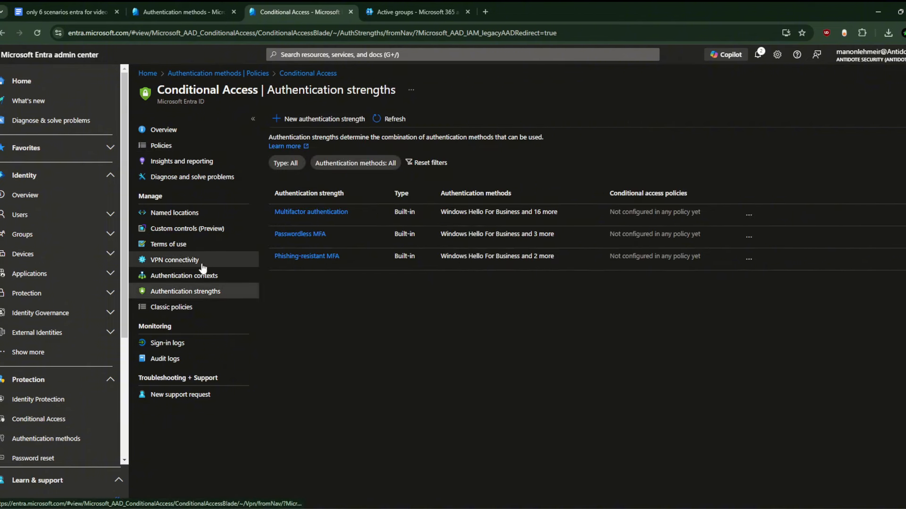
pyautogui.click(161, 146)
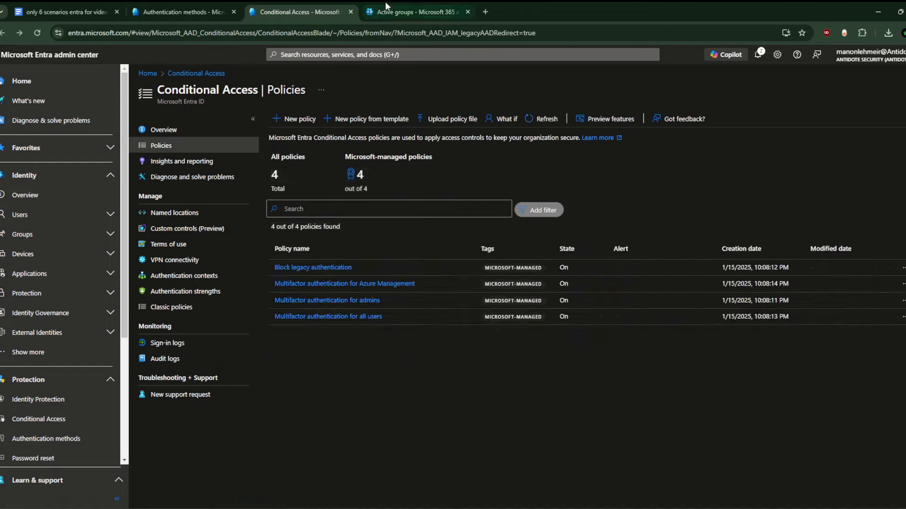
pyautogui.click(392, 10)
pyautogui.click(191, 3)
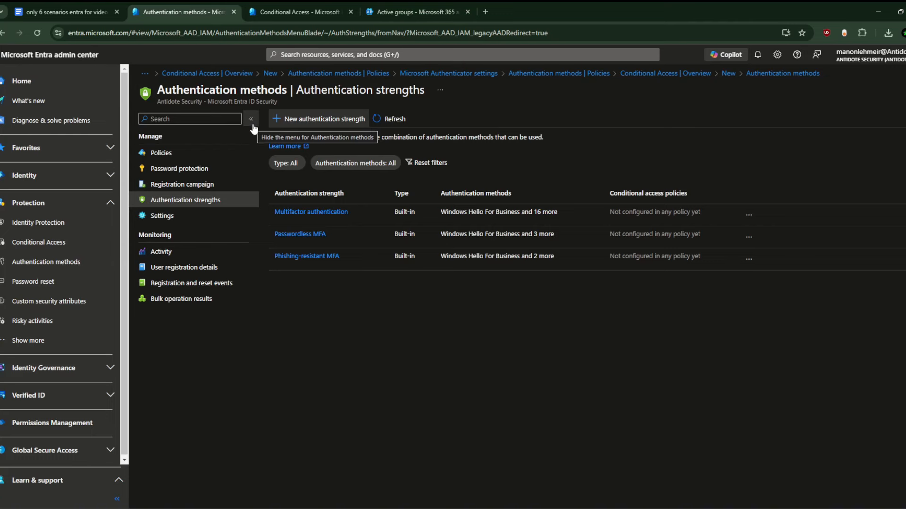
pyautogui.hotkey('ctrl', 'Tab')
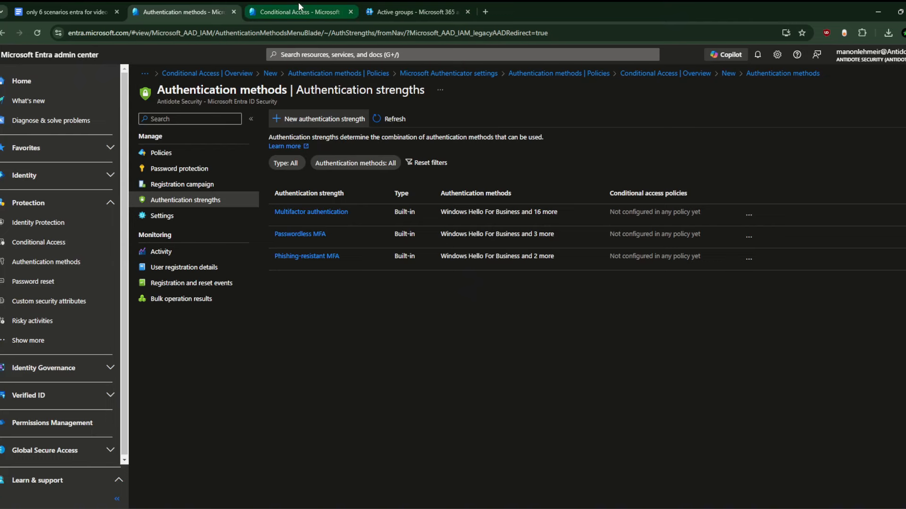
# - Start a new Conditional Access policy, require multifactor authentication in its grant controls, and try to require an authentication strength as well
pyautogui.click(293, 119)
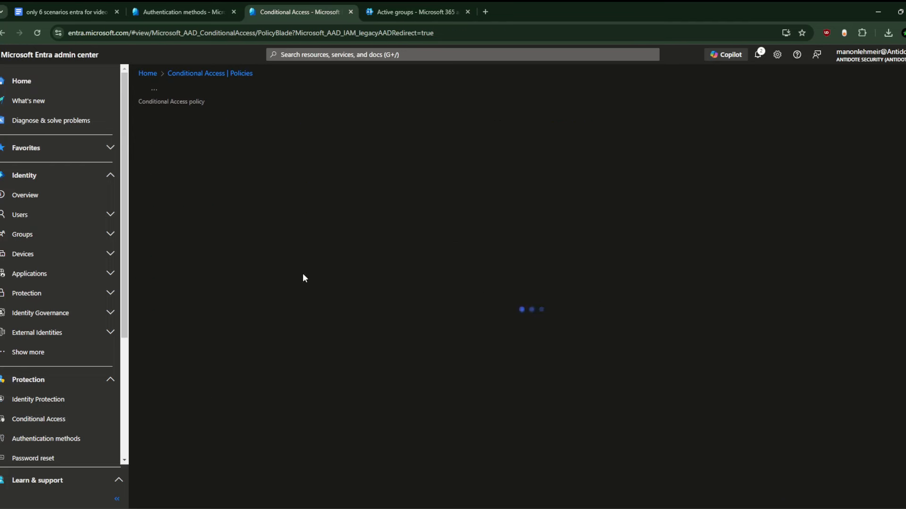
pyautogui.click(174, 377)
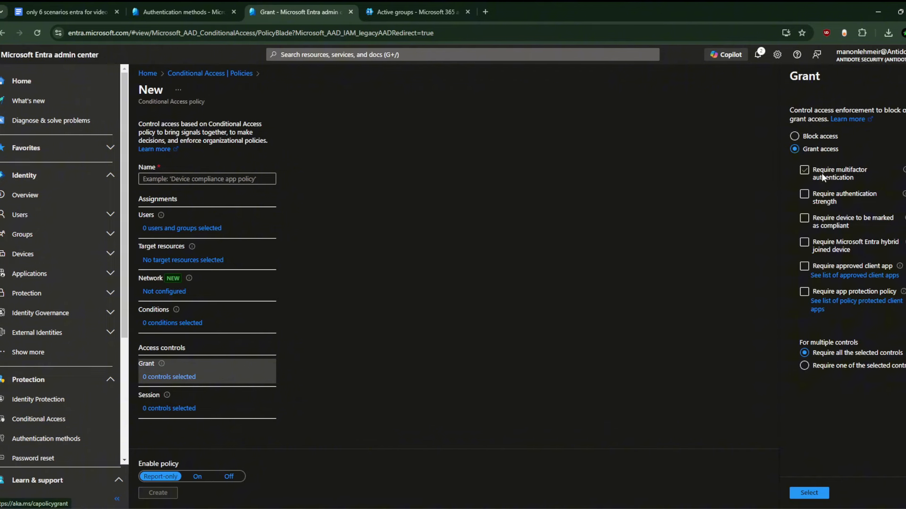
pyautogui.click(822, 173)
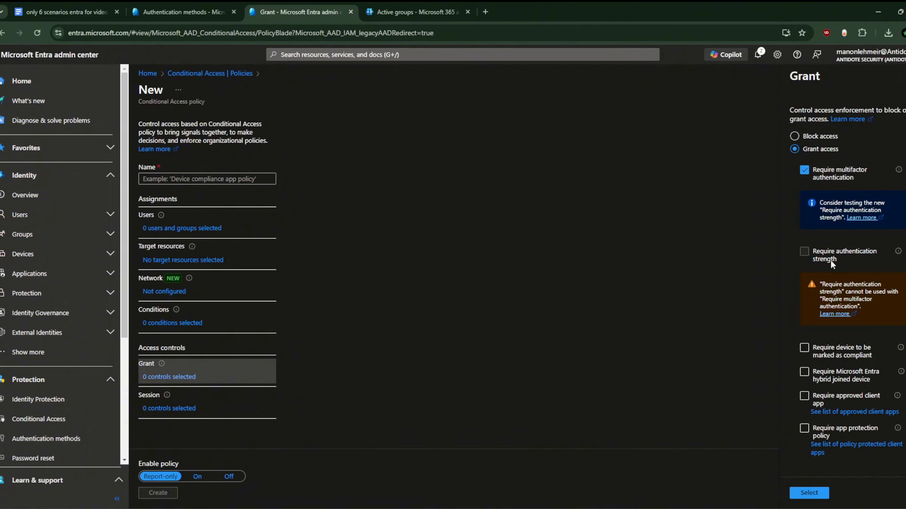
pyautogui.tripleClick(804, 251)
pyautogui.click(833, 245)
# - Review the authentication method policies and compare them with the MFA requirement in the scenario document
pyautogui.click(168, 3)
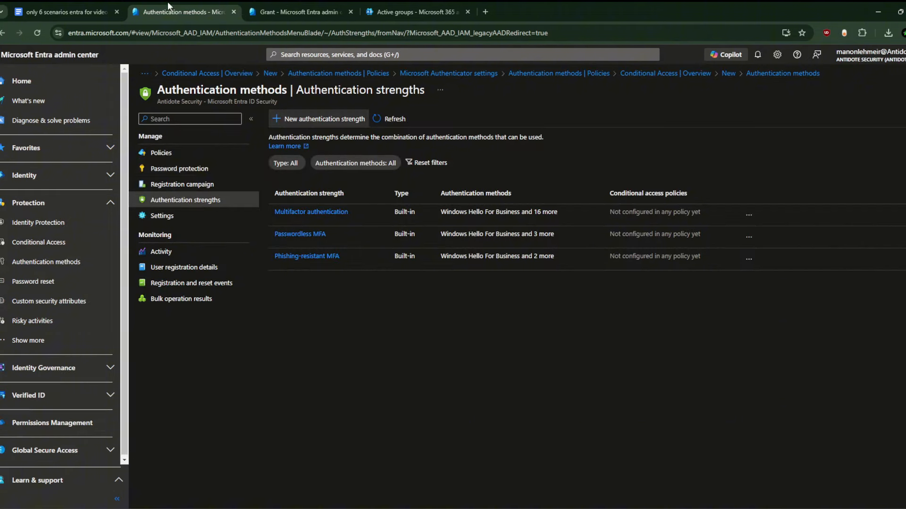
pyautogui.click(202, 154)
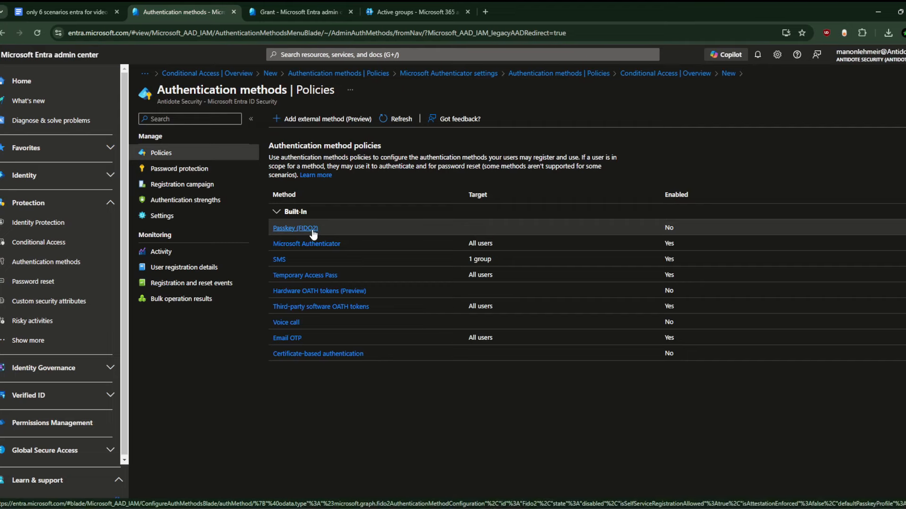
pyautogui.click(78, 6)
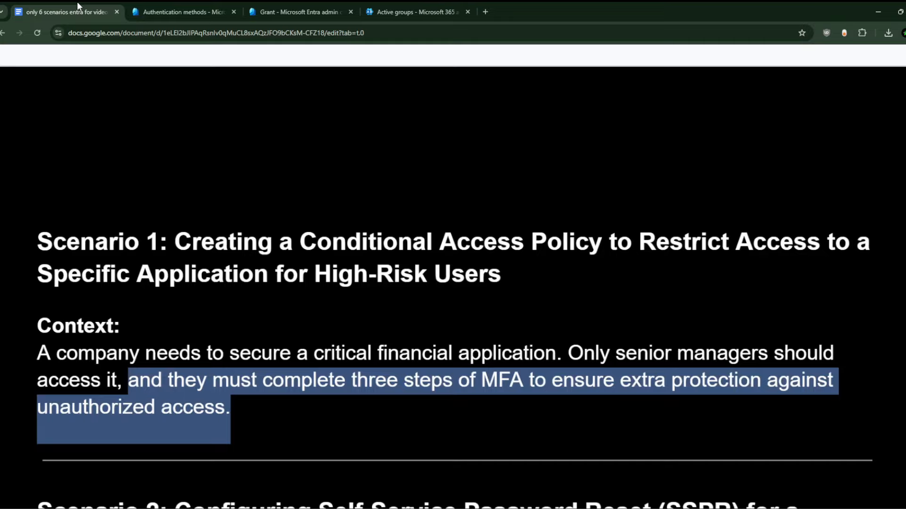
pyautogui.click(212, 8)
pyautogui.click(318, 6)
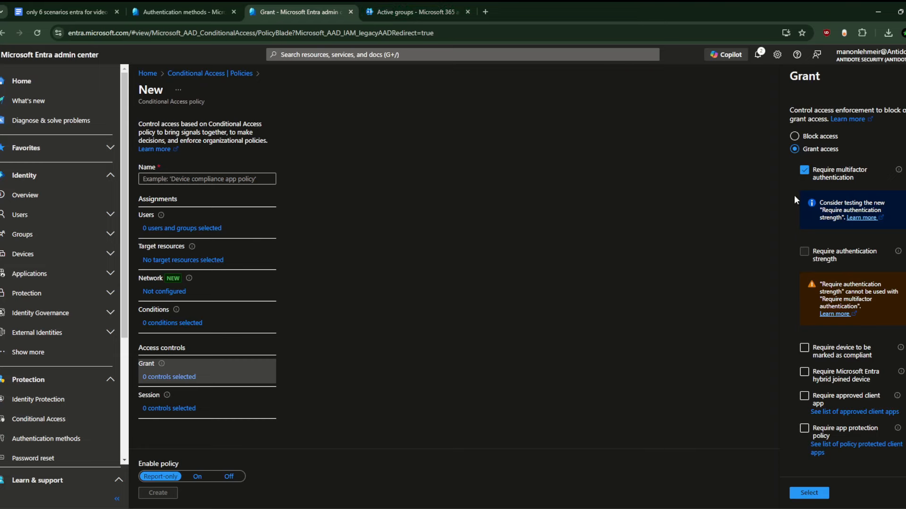
# - Examine the Microsoft Authenticator method's targeting and configuration options, and return to the draft policy's grant controls
pyautogui.click(208, 4)
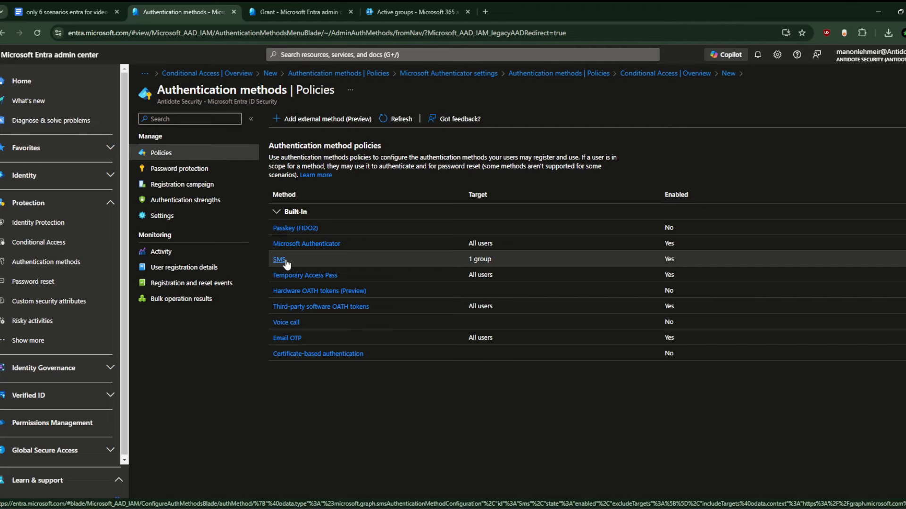
pyautogui.click(308, 244)
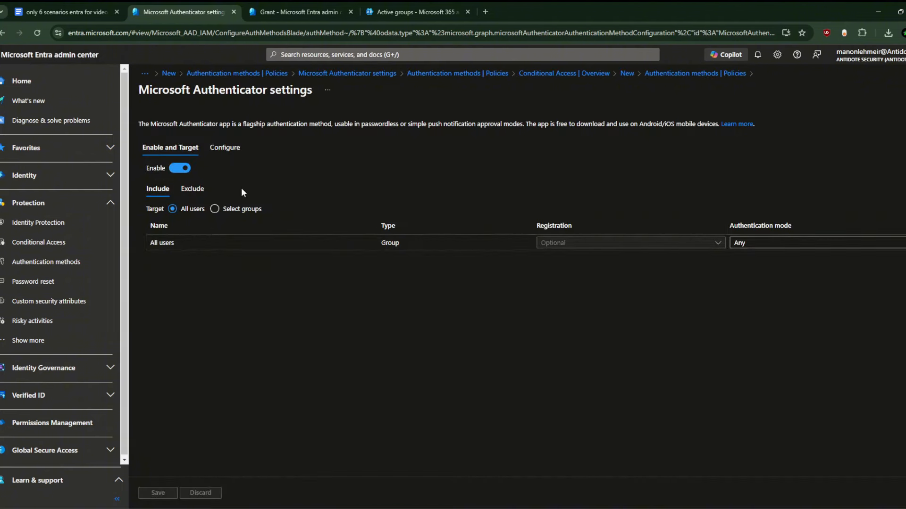
pyautogui.click(218, 151)
pyautogui.scroll(-2, 246, 311)
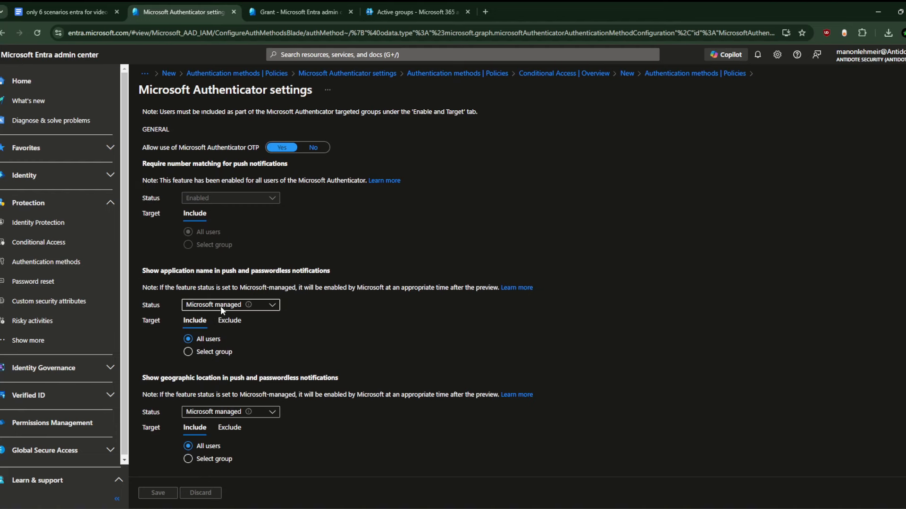
pyautogui.scroll(2, 212, 312)
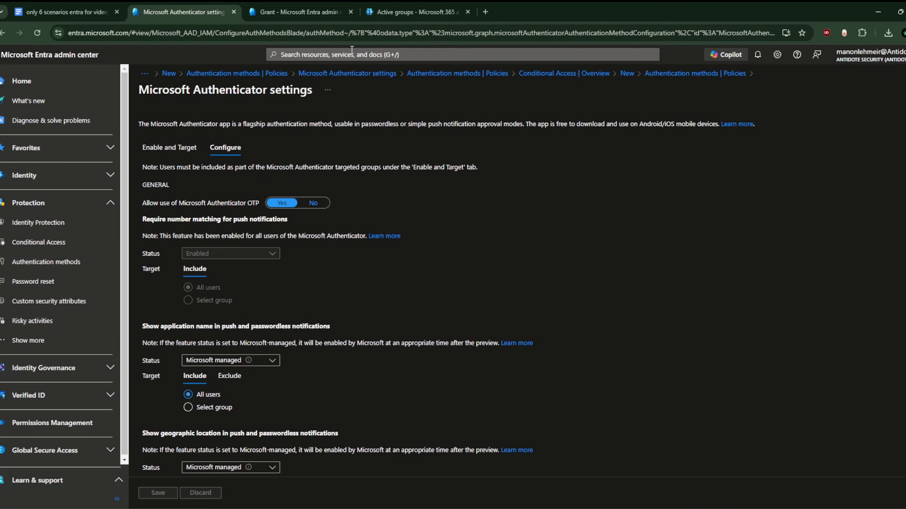
pyautogui.click(4, 34)
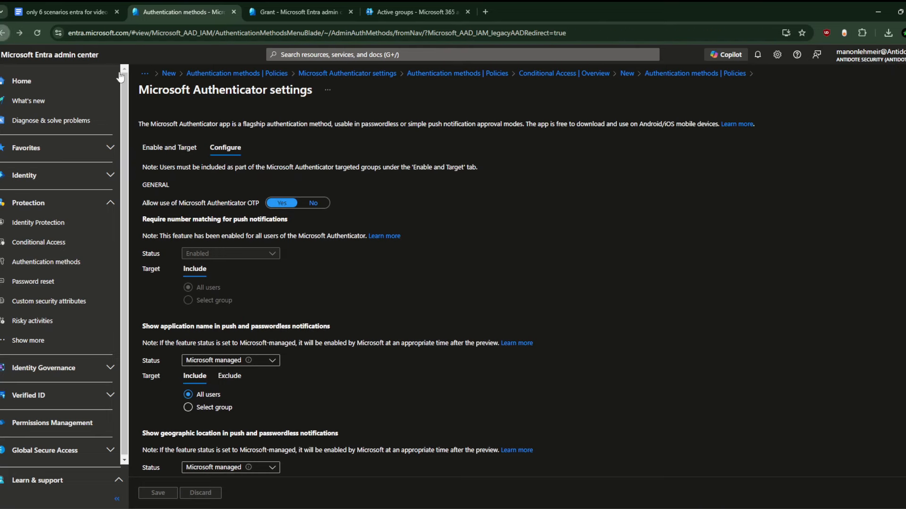
pyautogui.click(305, 5)
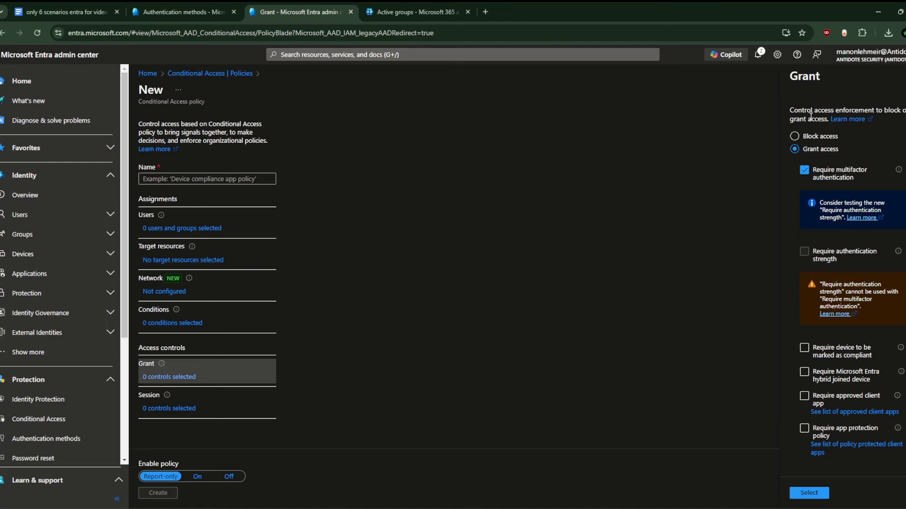
# - Discard the unnamed draft policy and its unsaved grant settings
pyautogui.click(905, 76)
pyautogui.click(516, 98)
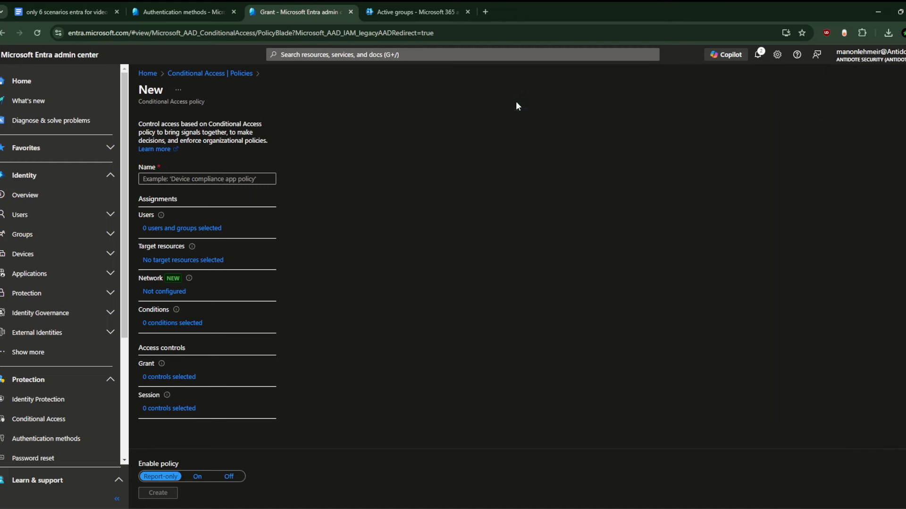
pyautogui.click(905, 89)
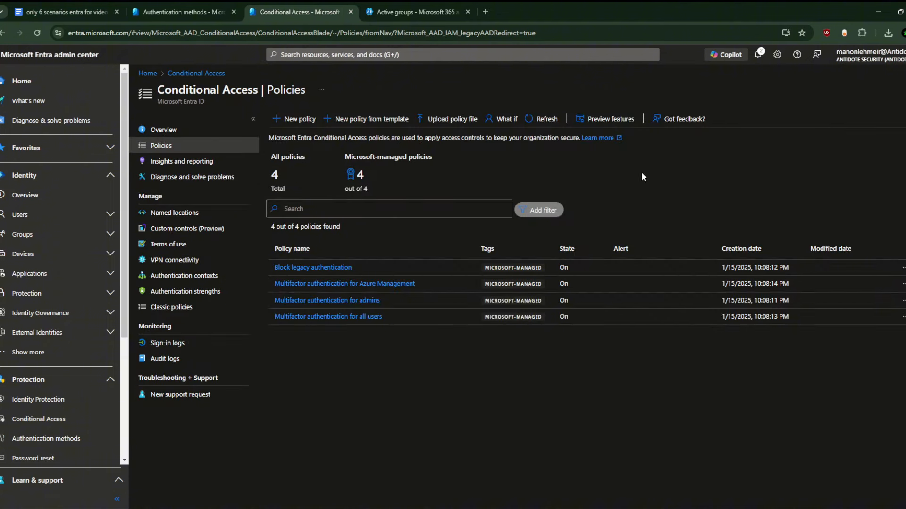
# - Review the details of the "Multifactor authentication for all users" policy and the list of Microsoft-managed policies
pyautogui.click(367, 318)
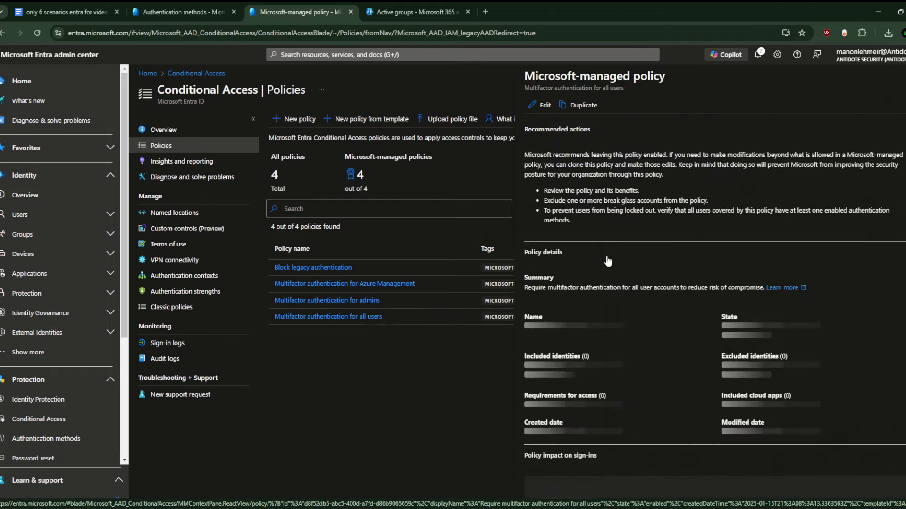
pyautogui.click(905, 77)
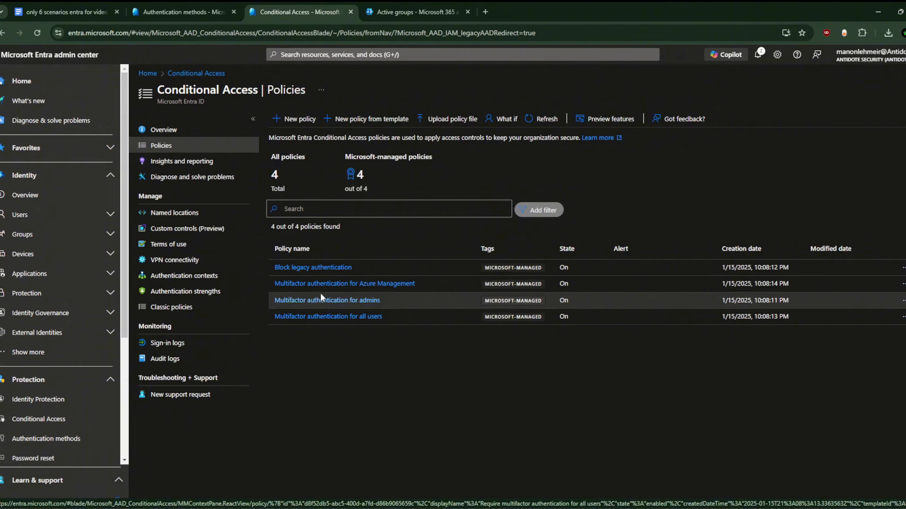
pyautogui.moveTo(408, 256); pyautogui.dragTo(411, 335)
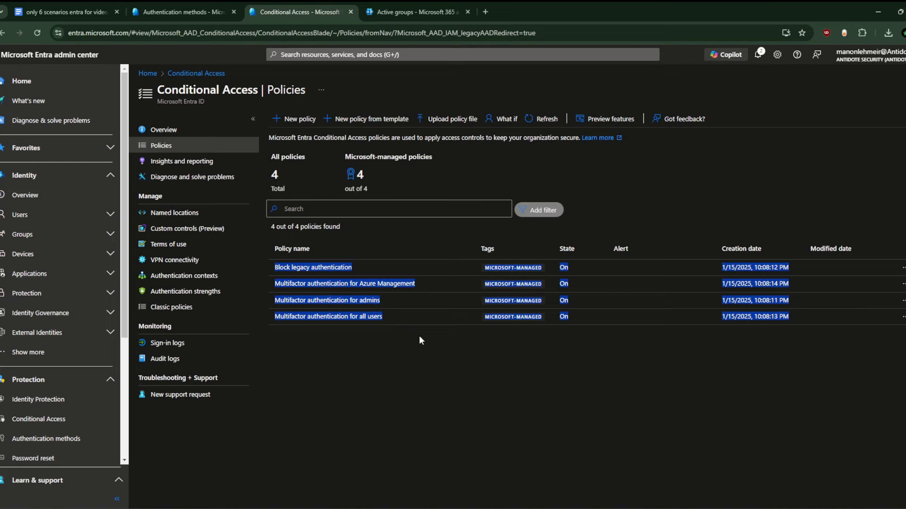
pyautogui.click(419, 336)
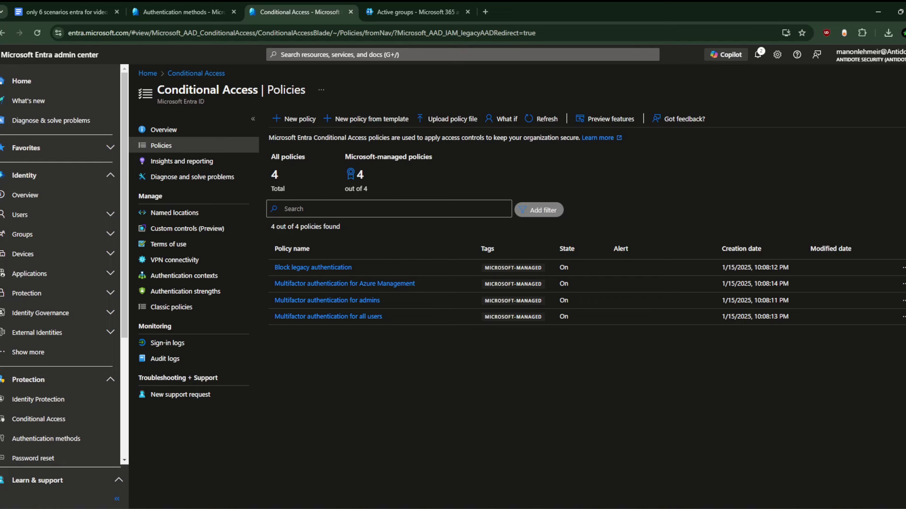
# - Open the Microsoft-managed policy "Multifactor authentication for all users" for editing
pyautogui.moveTo(632, 505)
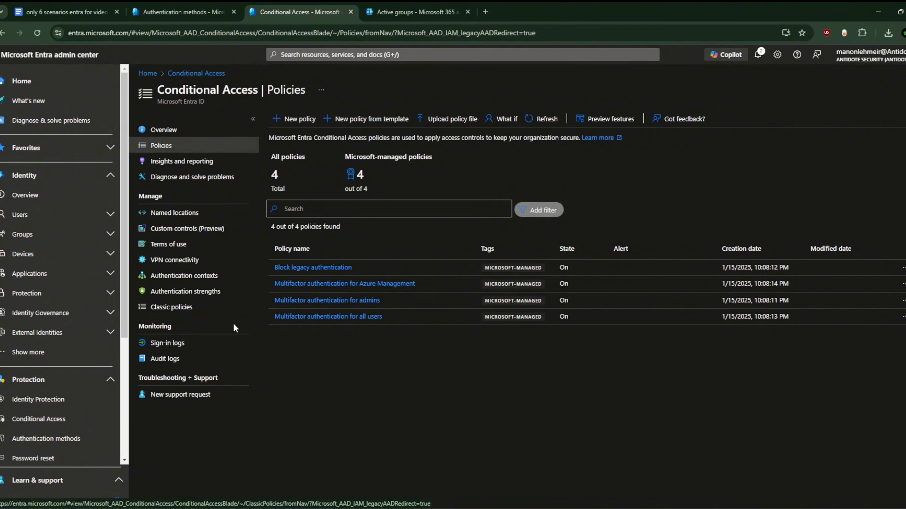
pyautogui.click(319, 321)
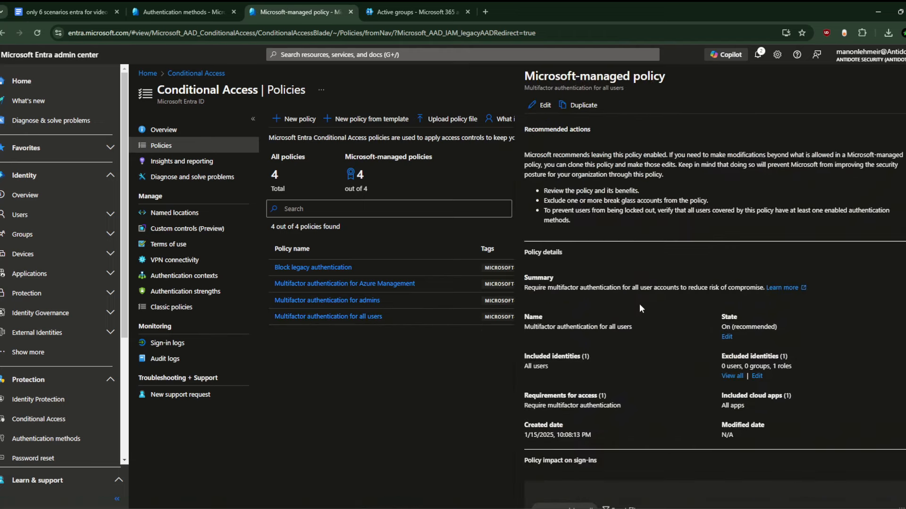
pyautogui.scroll(3, 639, 305)
pyautogui.click(541, 105)
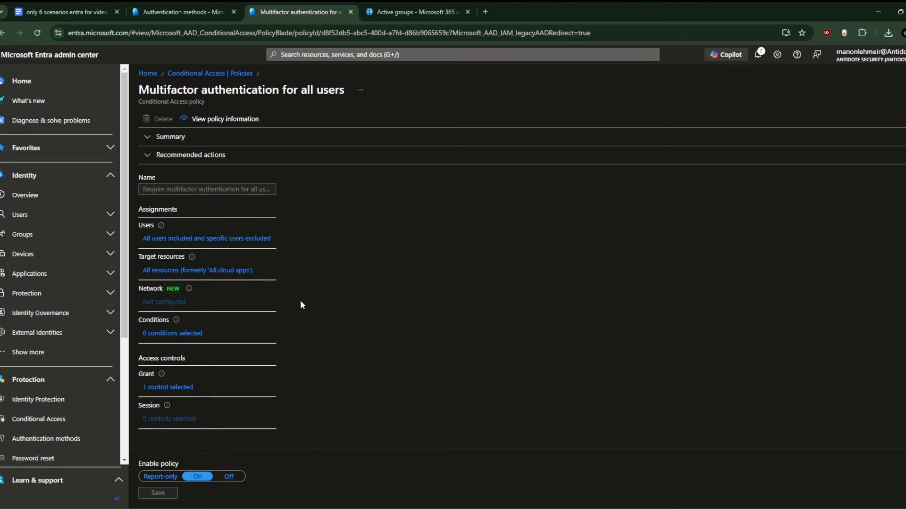
# - Review the grant controls of the "Multifactor authentication for all users" policy, including the explanation of the Require multifactor authentication option
pyautogui.click(171, 387)
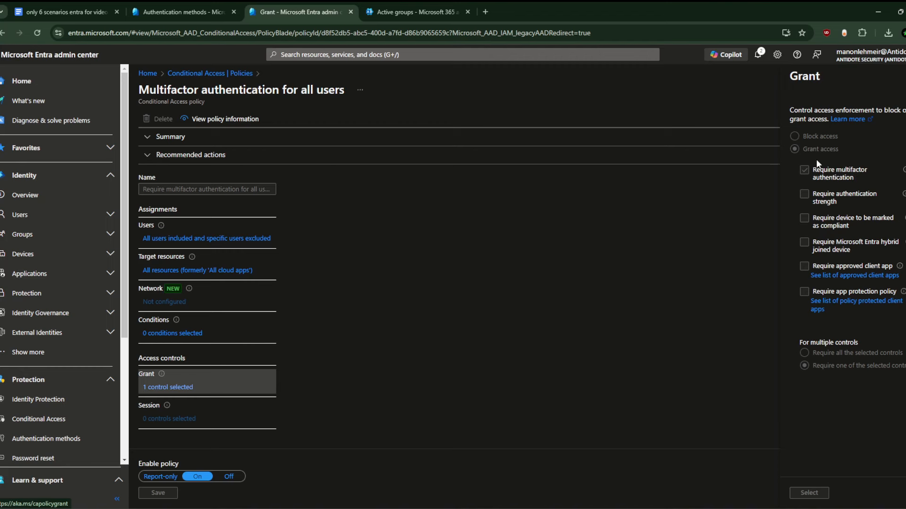
pyautogui.click(905, 76)
pyautogui.click(198, 3)
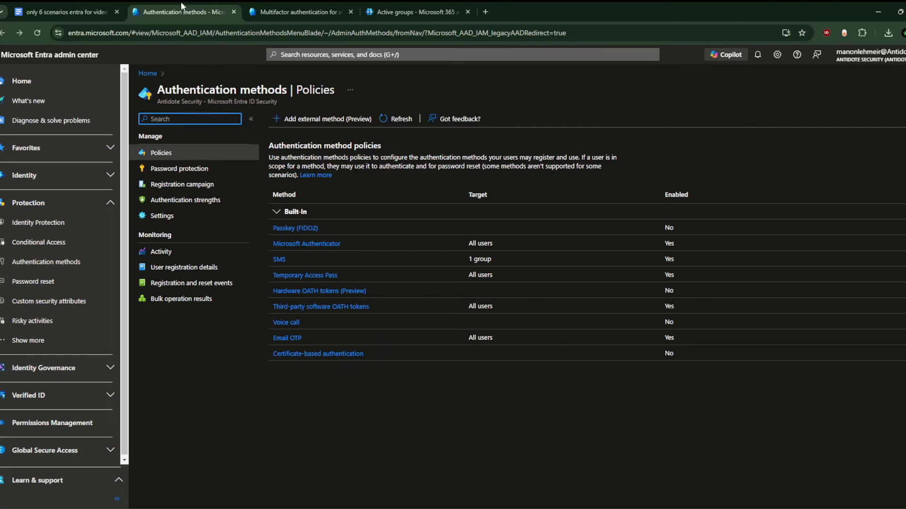
pyautogui.click(294, 2)
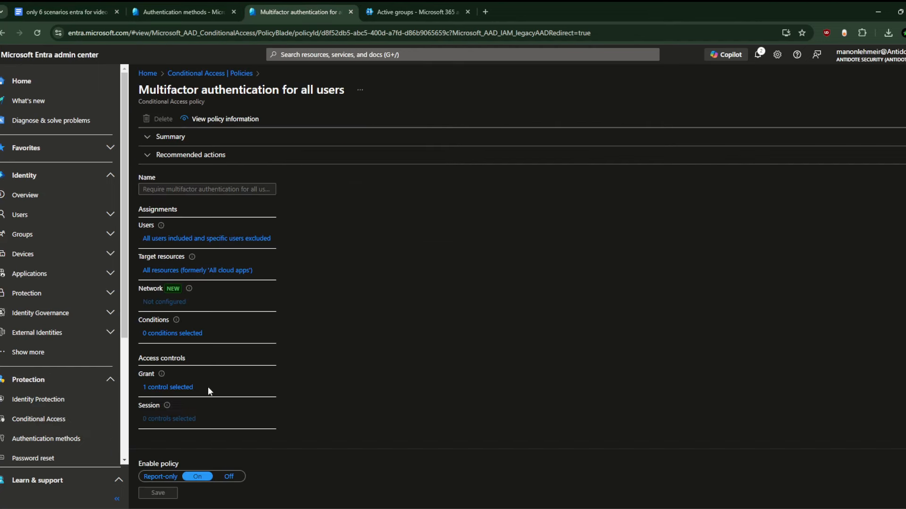
pyautogui.click(172, 382)
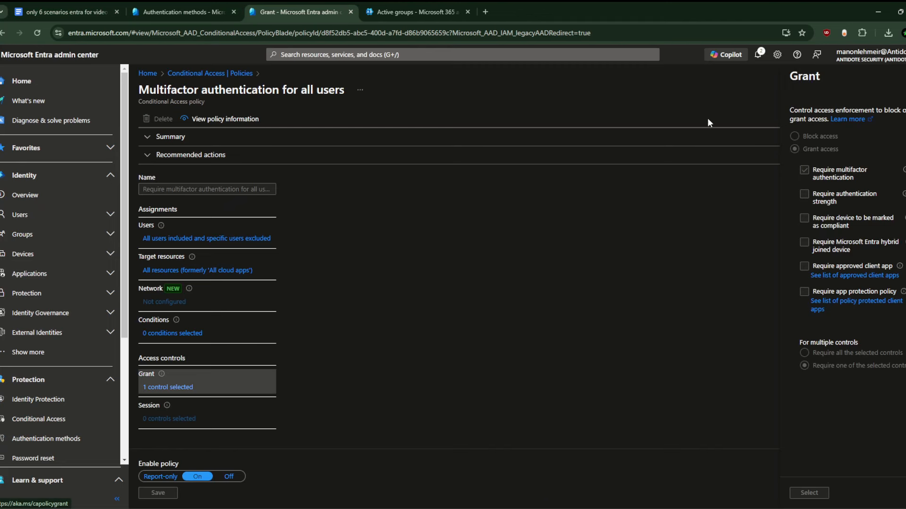
pyautogui.moveTo(903, 175)
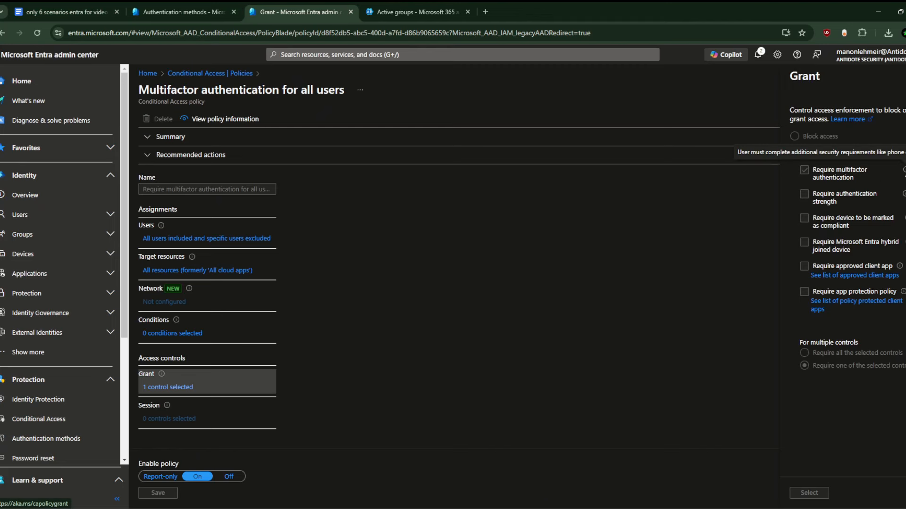
# - Examine the authentication method policies, reading the password reset note and each built-in method's target and enabled state
pyautogui.click(198, 8)
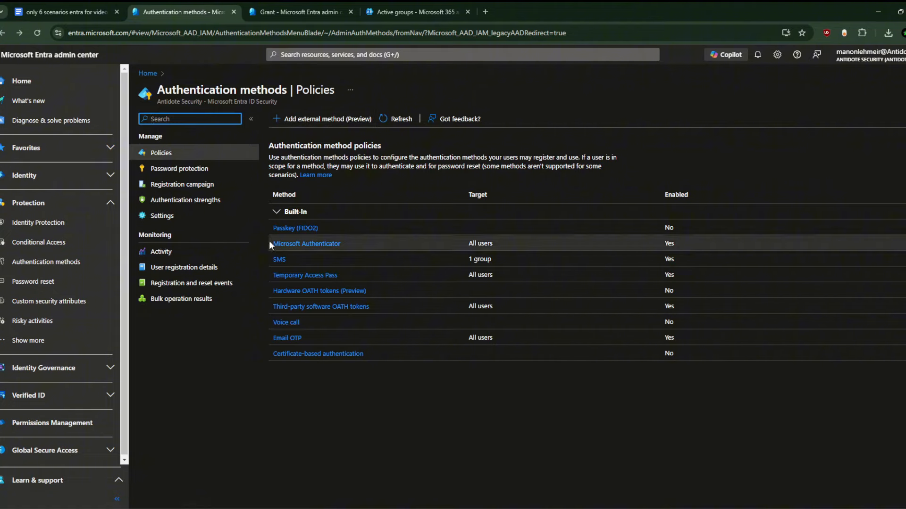
pyautogui.scroll(5, 363, 162)
pyautogui.hscroll(3, 363, 162)
pyautogui.hscroll(-1, 362, 162)
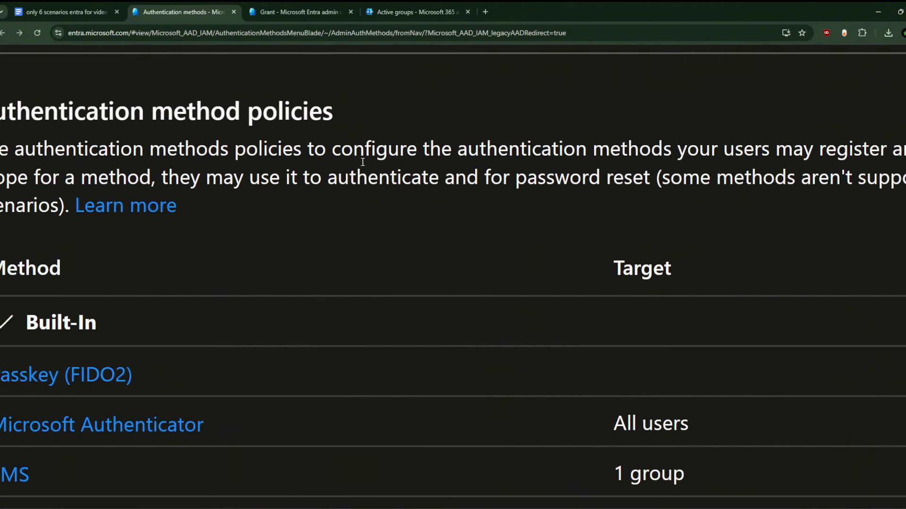
pyautogui.scroll(-2, 363, 162)
pyautogui.hscroll(1, 363, 162)
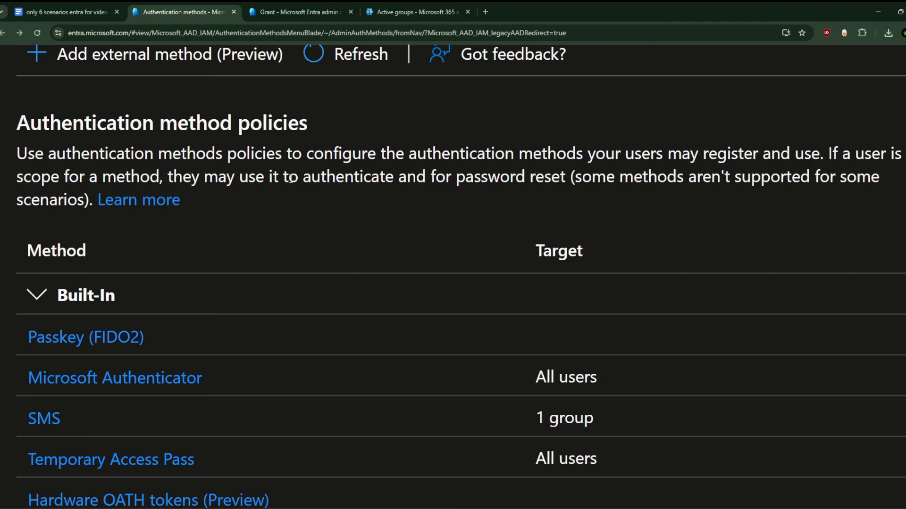
pyautogui.hscroll(1, 298, 178)
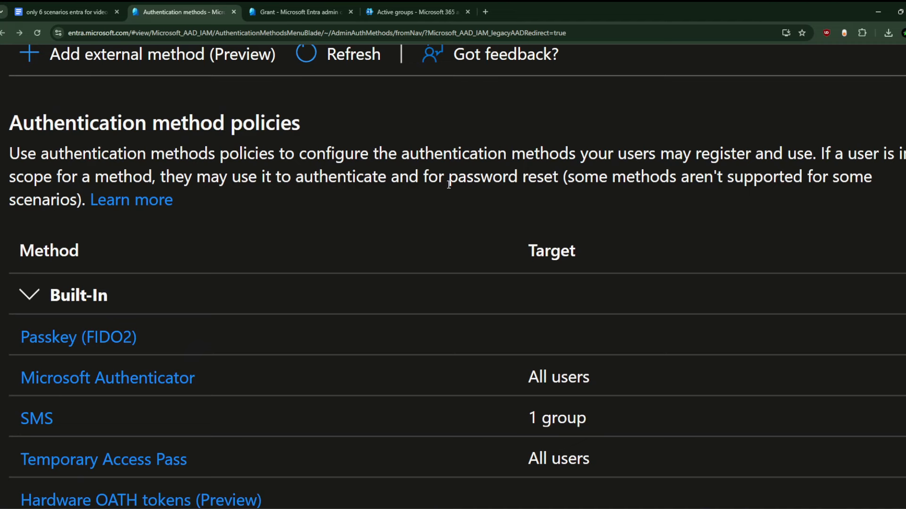
pyautogui.moveTo(458, 177); pyautogui.dragTo(575, 177)
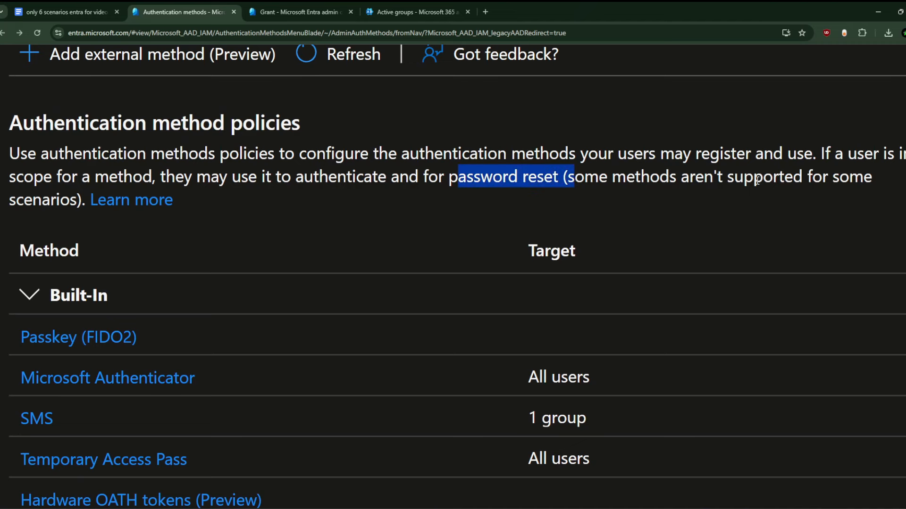
pyautogui.hscroll(-1, 633, 202)
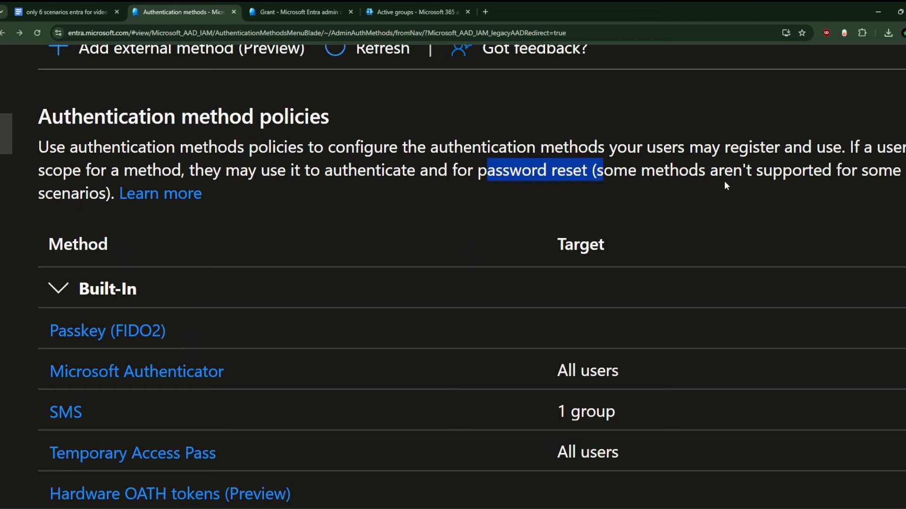
pyautogui.scroll(-5, 601, 260)
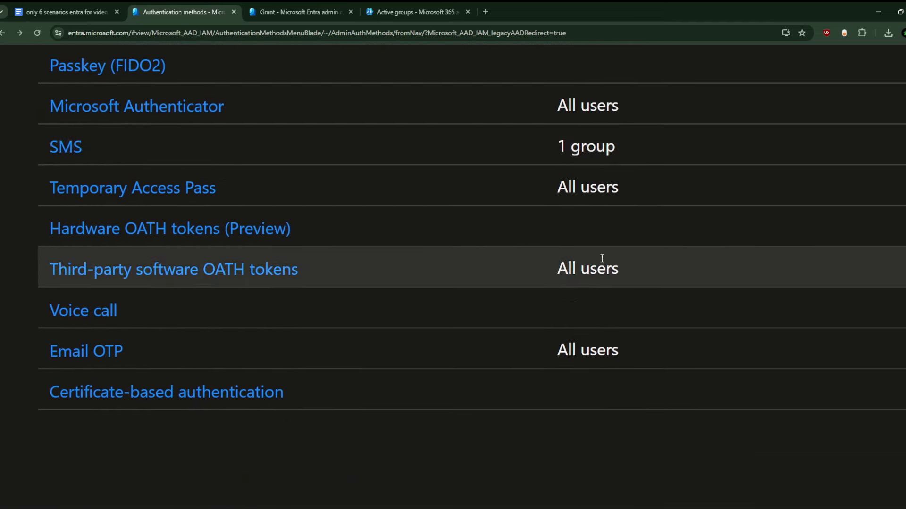
pyautogui.scroll(-3, 610, 292)
pyautogui.hscroll(3, 611, 293)
pyautogui.scroll(-2, 610, 293)
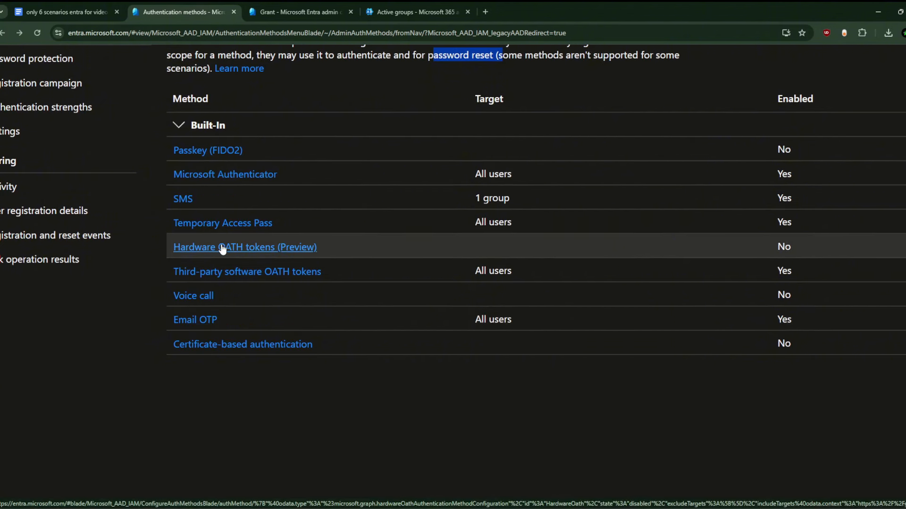
pyautogui.scroll(1, 299, 216)
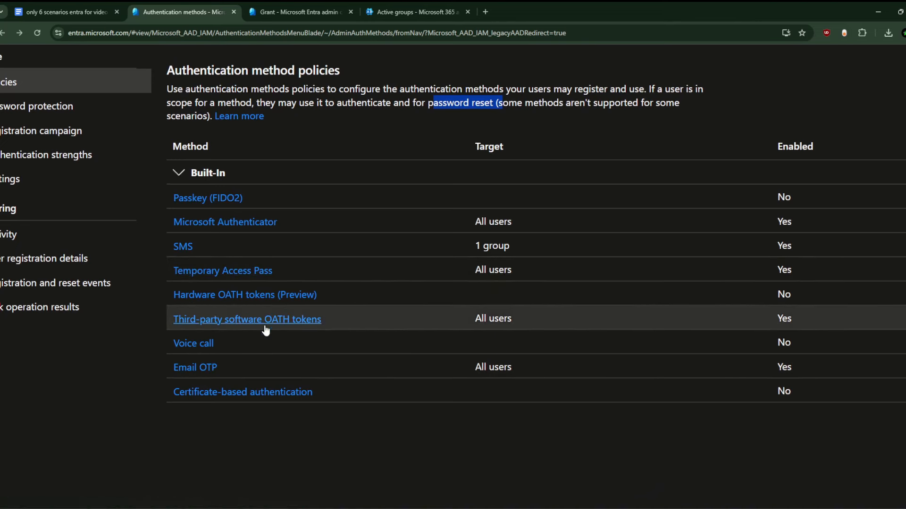
# - Review the Email OTP and Temporary Access Pass settings, and return to the list of authentication method policies
pyautogui.click(211, 370)
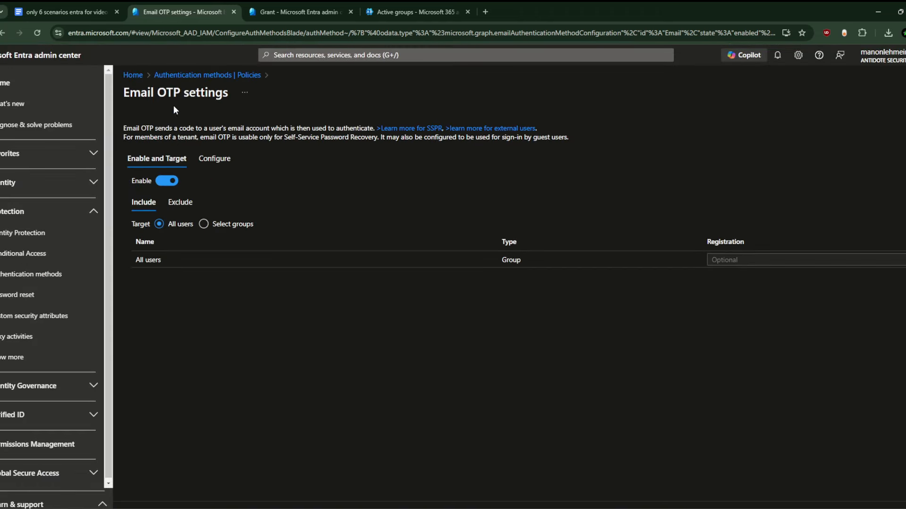
pyautogui.click(197, 75)
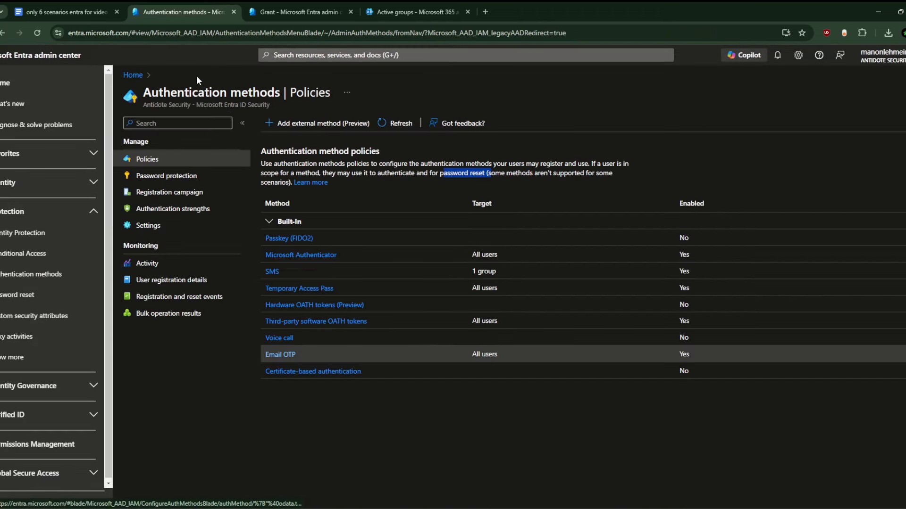
pyautogui.click(324, 289)
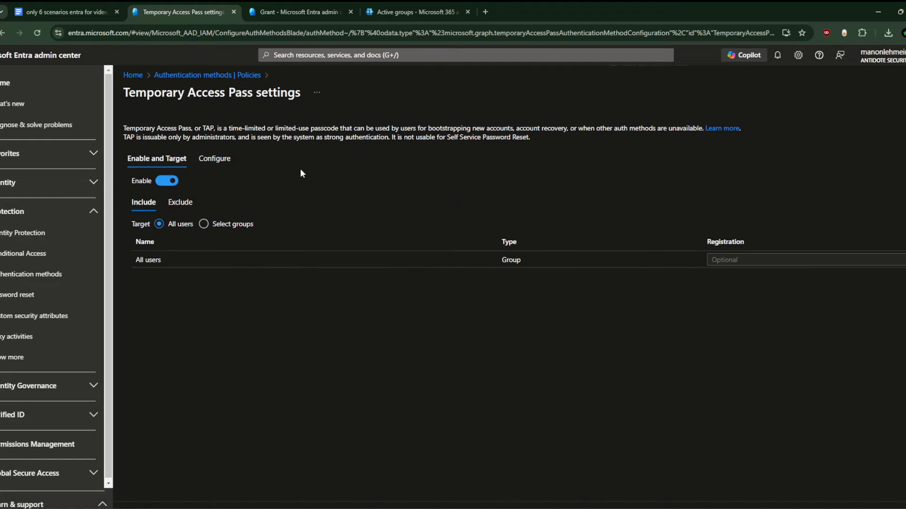
pyautogui.scroll(-1, 300, 170)
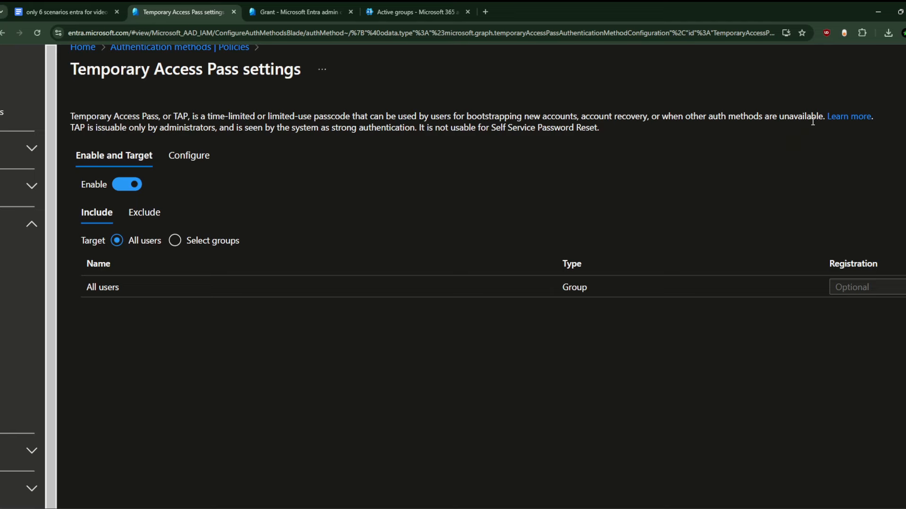
pyautogui.hotkey('ctrl', '0')
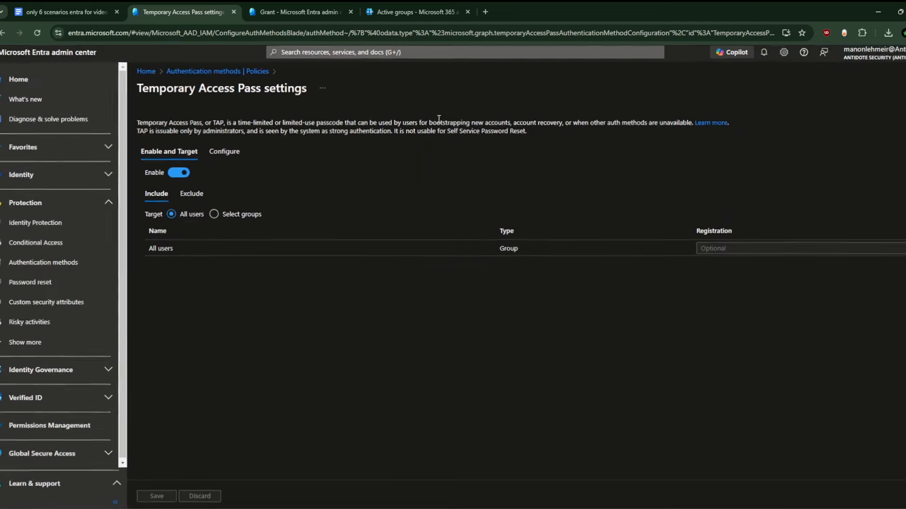
pyautogui.click(204, 74)
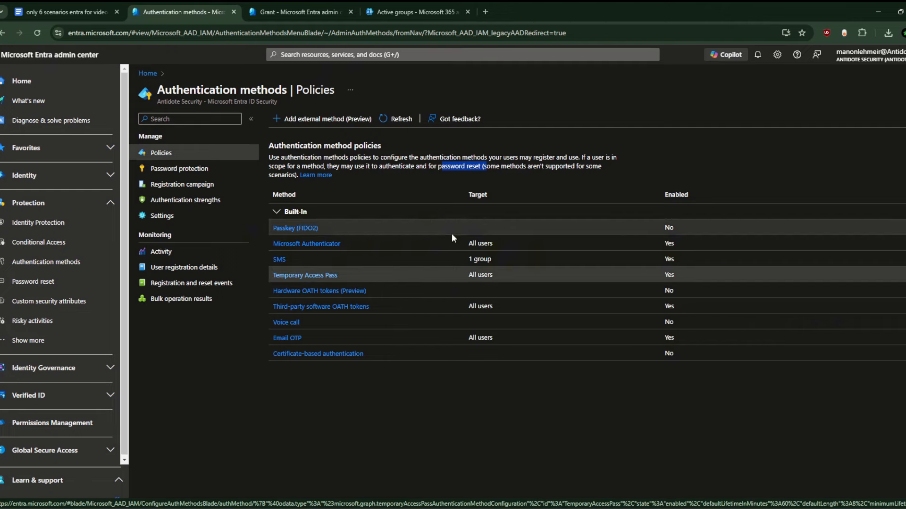
# - Compare the built-in authentication strengths with the three-step MFA requirement of Scenario 1 in the Google Docs document
pyautogui.click(205, 200)
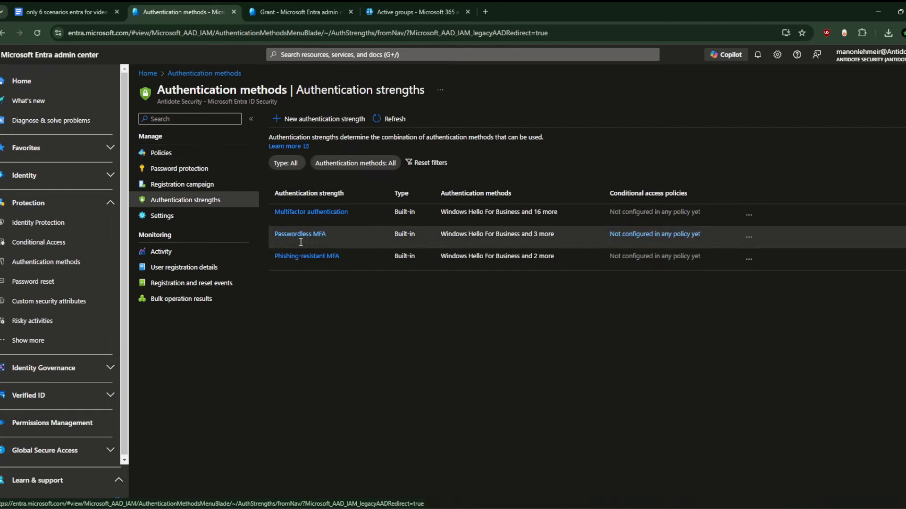
pyautogui.click(74, 9)
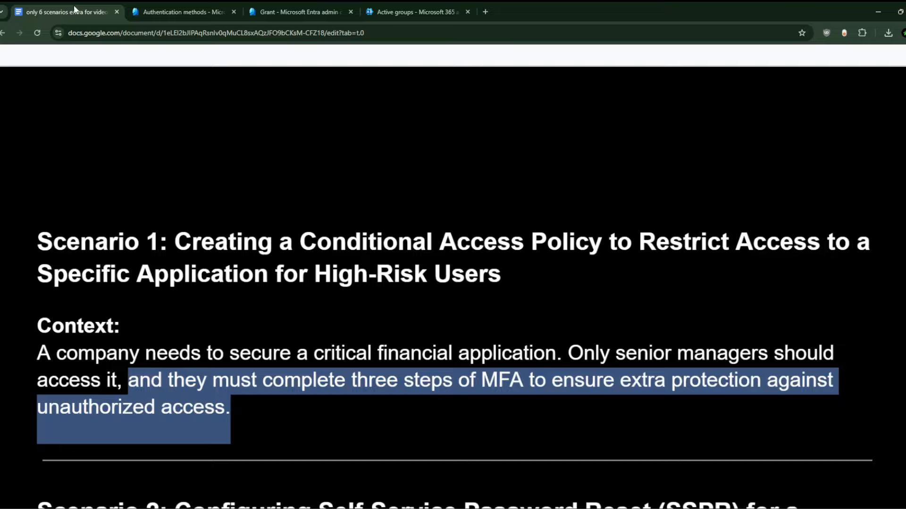
pyautogui.click(160, 8)
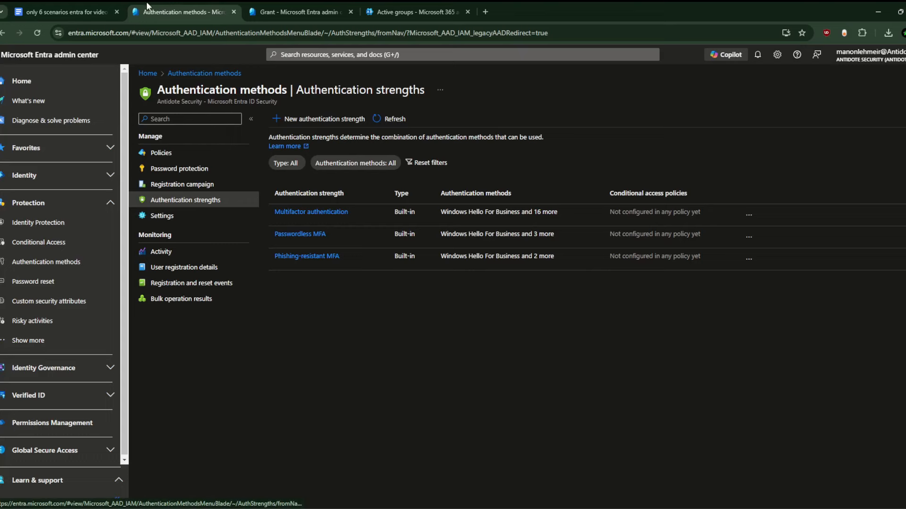
pyautogui.click(93, 7)
pyautogui.click(148, 3)
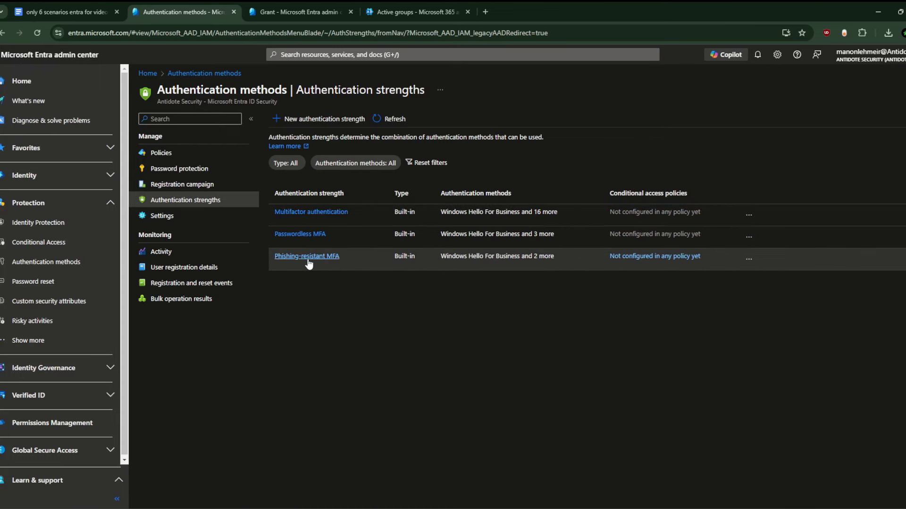
# - Examine the authentication combinations offered for a new custom authentication strength, and close the form without creating one
pyautogui.click(322, 121)
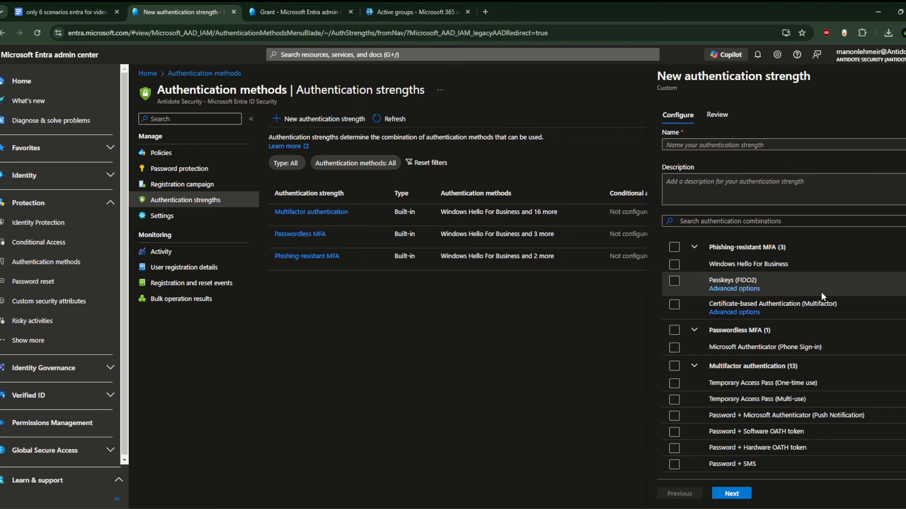
pyautogui.scroll(-3, 820, 293)
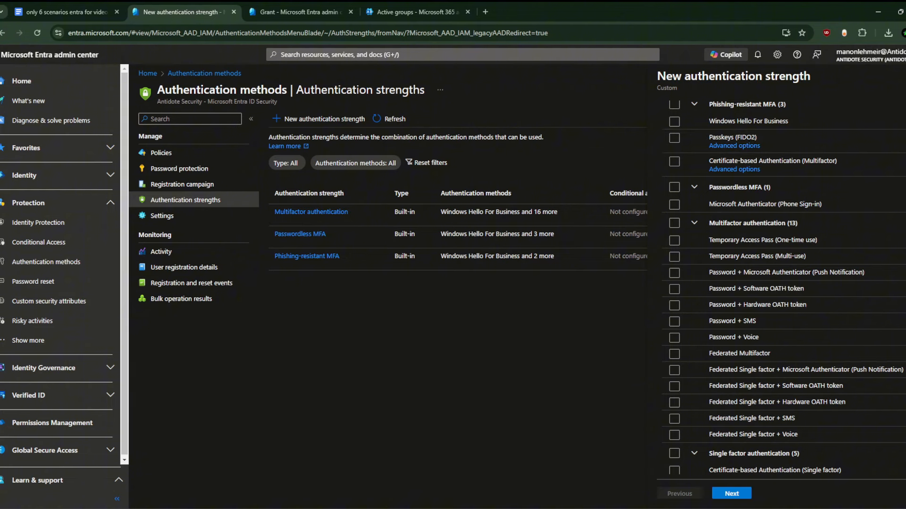
pyautogui.click(904, 77)
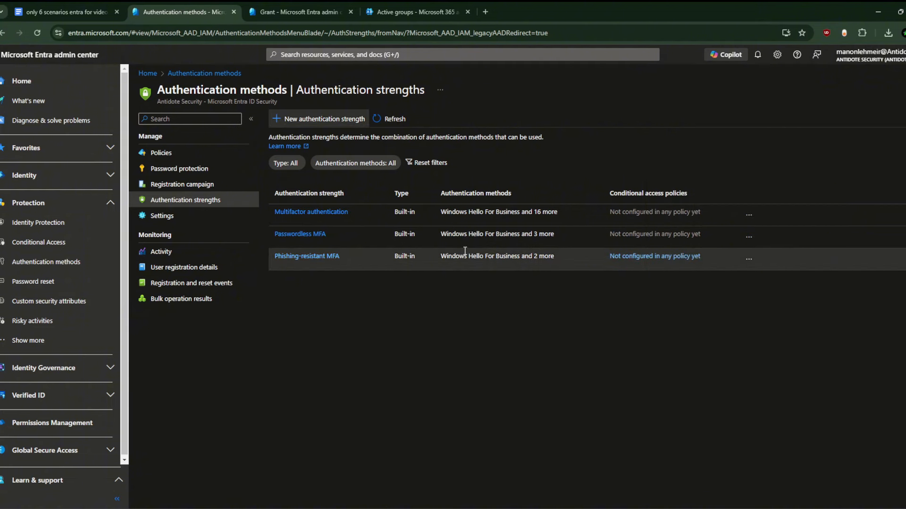
# - Reread Scenario 1 in the Google Docs document, and highlight the Scenario 2 heading on configuring Self-Service Password Reset for a specific group
pyautogui.click(55, 2)
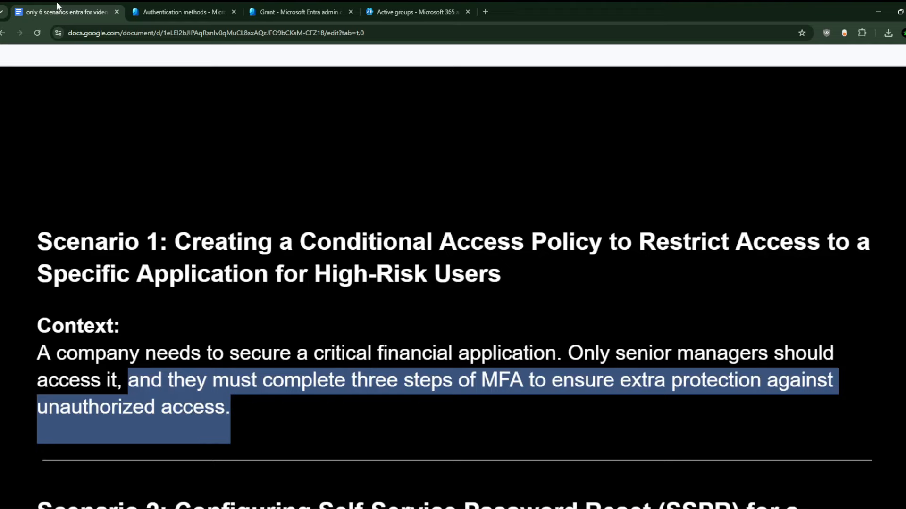
pyautogui.click(182, 3)
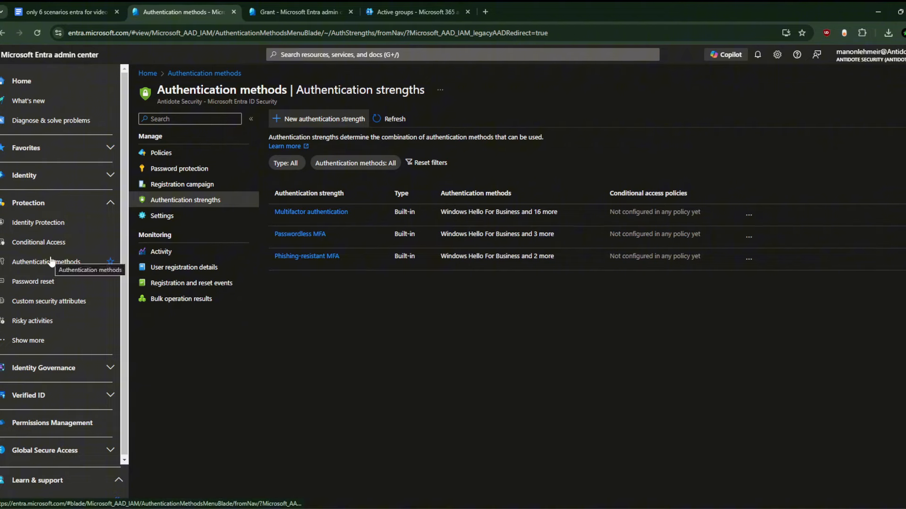
pyautogui.click(74, 3)
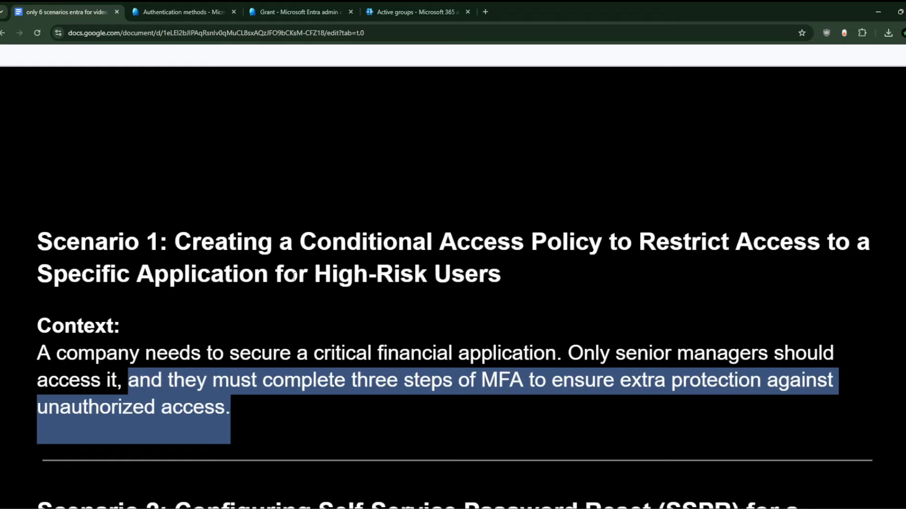
pyautogui.scroll(-5, 320, 265)
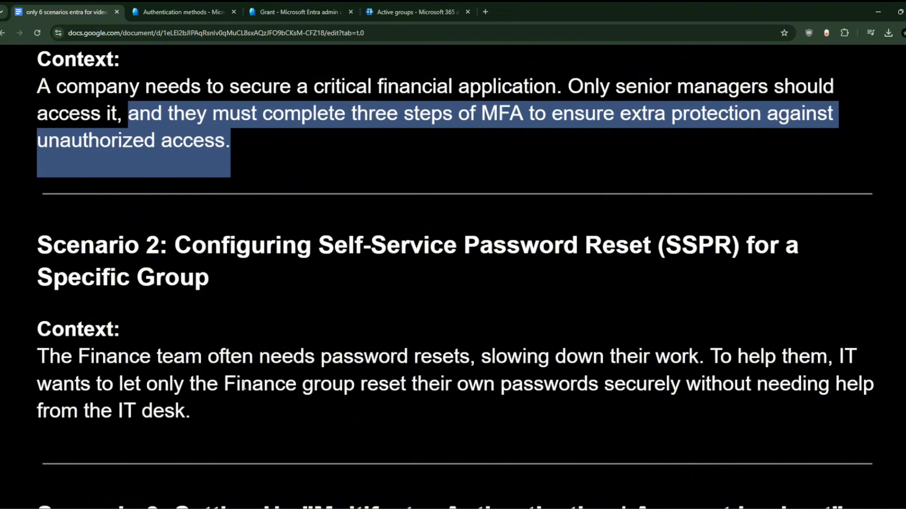
pyautogui.tripleClick(197, 273)
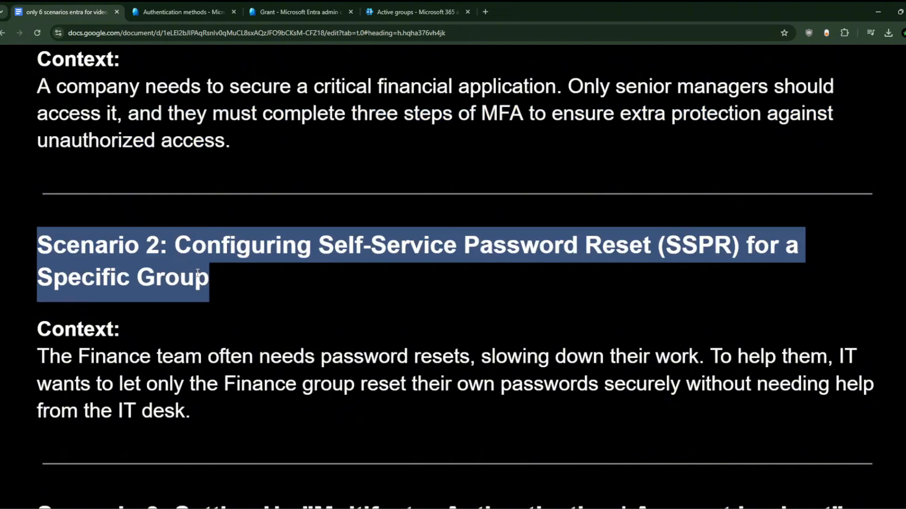
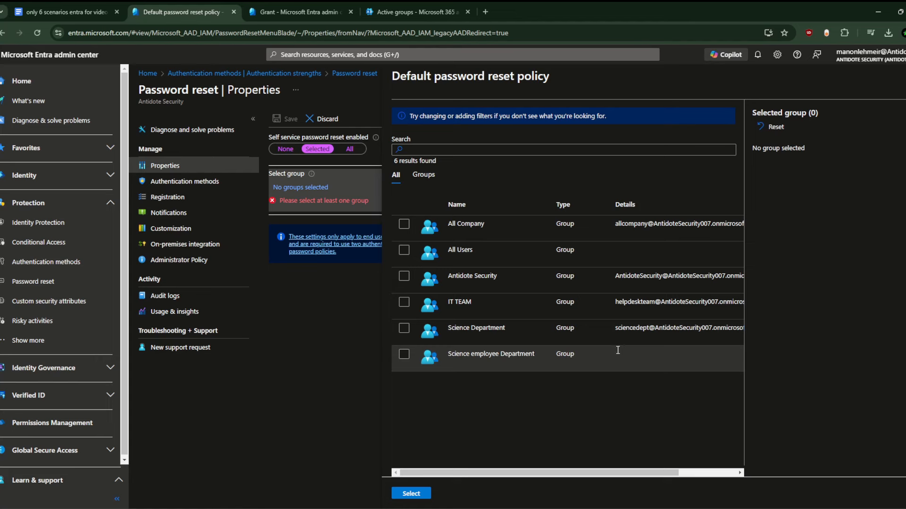
pyautogui.hscroll(2, 614, 358)
pyautogui.hscroll(-3, 608, 358)
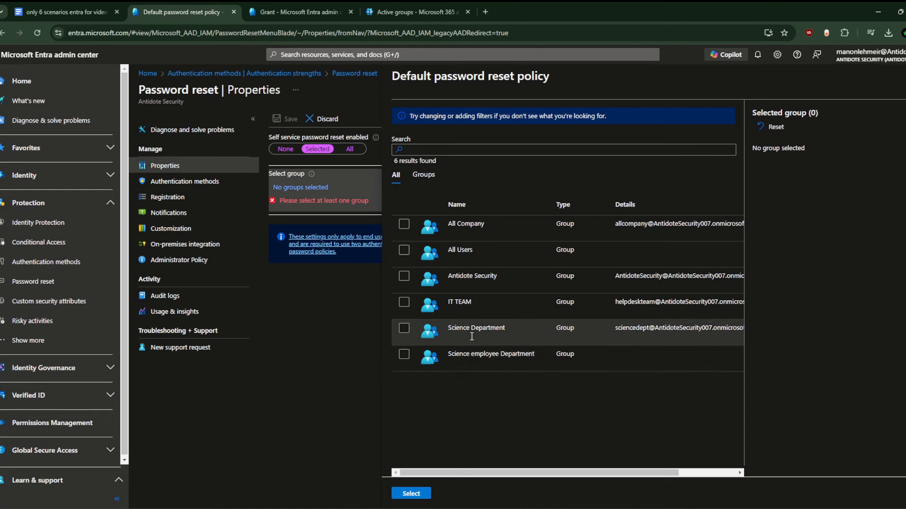
pyautogui.click(405, 355)
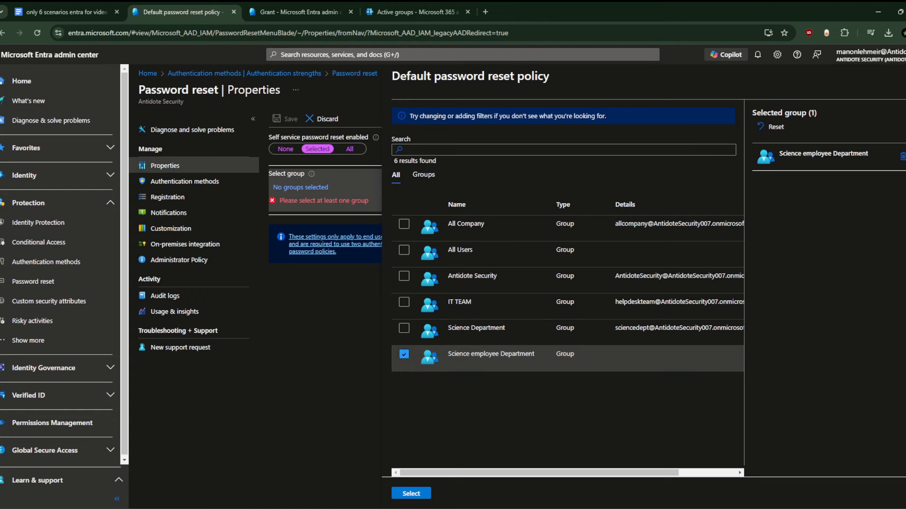
pyautogui.click(349, 83)
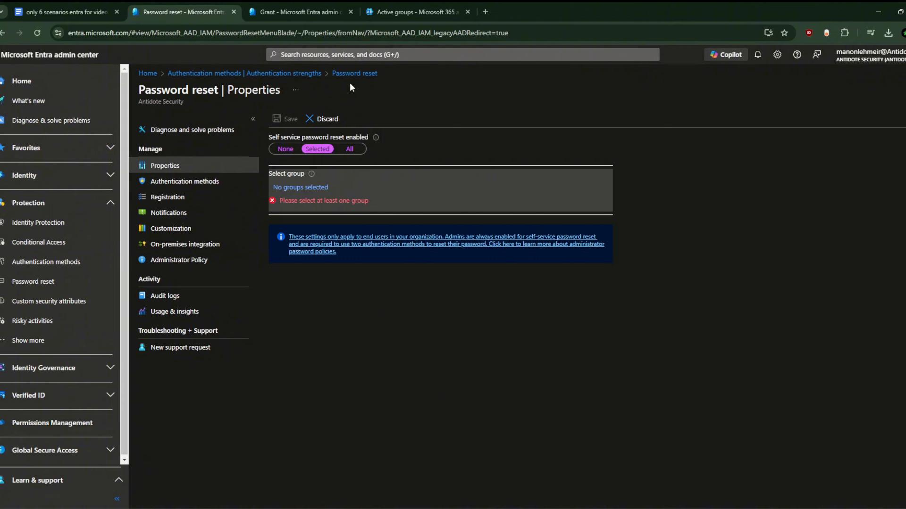
pyautogui.click(350, 149)
pyautogui.click(317, 148)
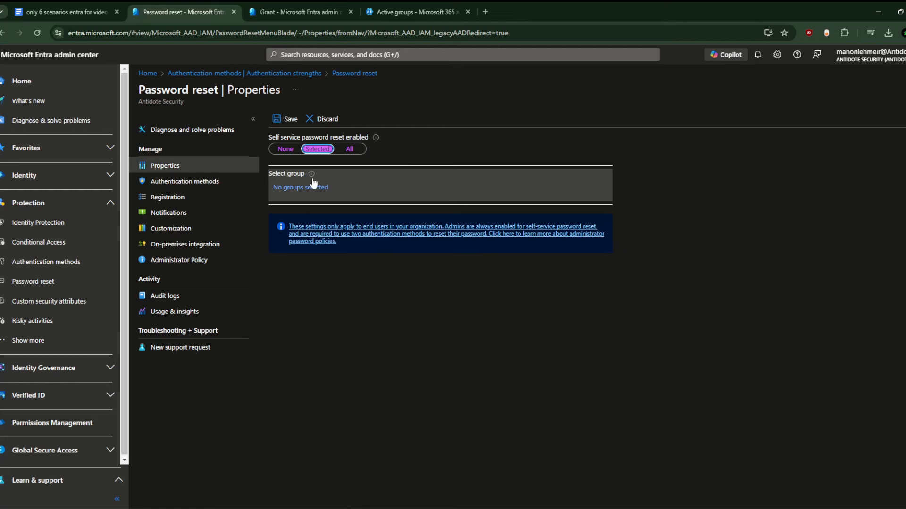
pyautogui.click(314, 188)
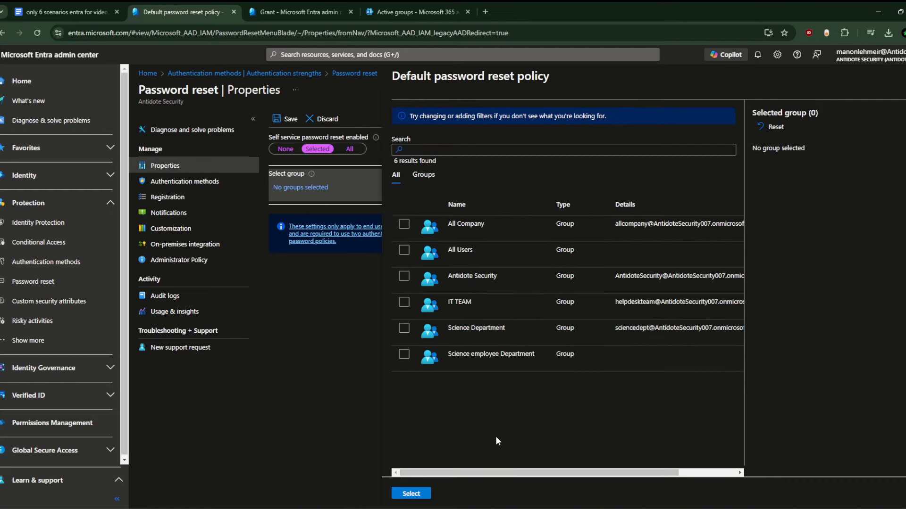
pyautogui.click(447, 147)
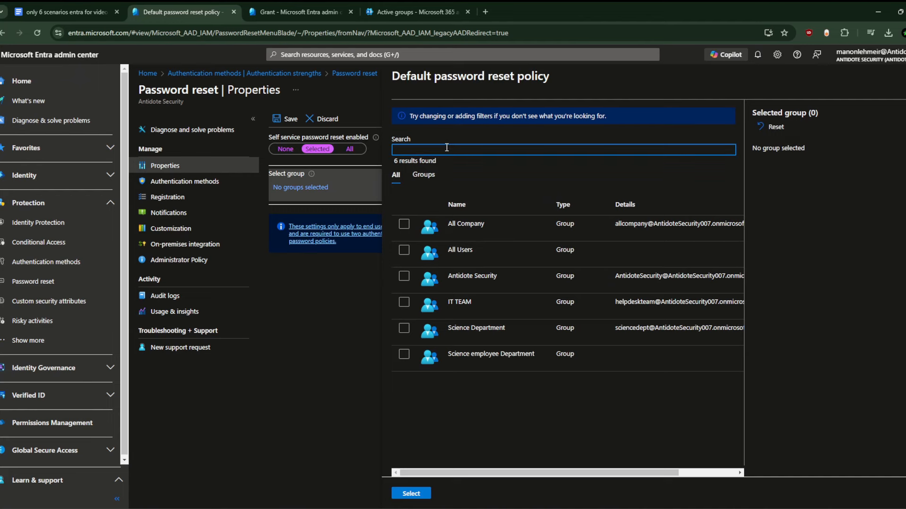
pyautogui.write('ko')
pyautogui.press('BackSpace')
pyautogui.press('BackSpace')
pyautogui.click(904, 77)
# - Enable self-service password reset for all users and save the password reset properties
pyautogui.click(349, 149)
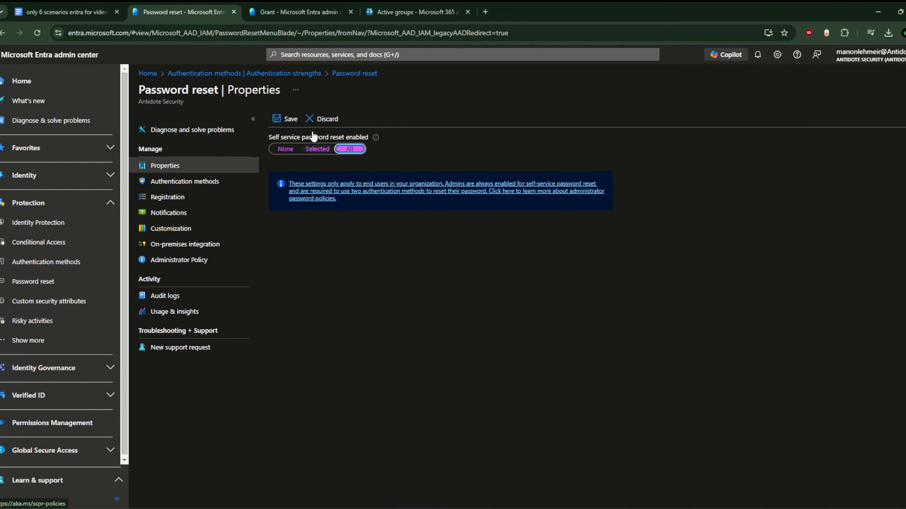
pyautogui.click(281, 115)
# - Read Scenario 3 in the Google Docs document, covering the multifactor authentication account lockout requirement
pyautogui.click(78, 6)
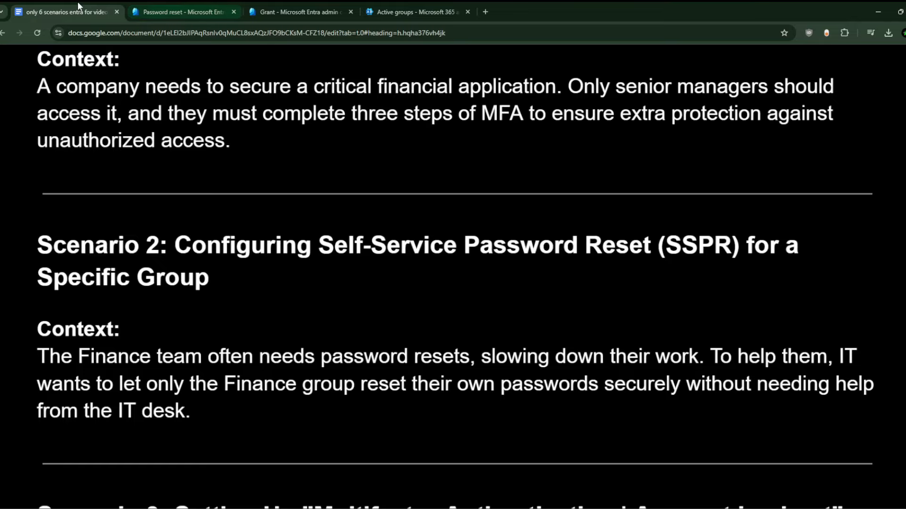
pyautogui.scroll(-2, 310, 268)
pyautogui.scroll(-5, 310, 267)
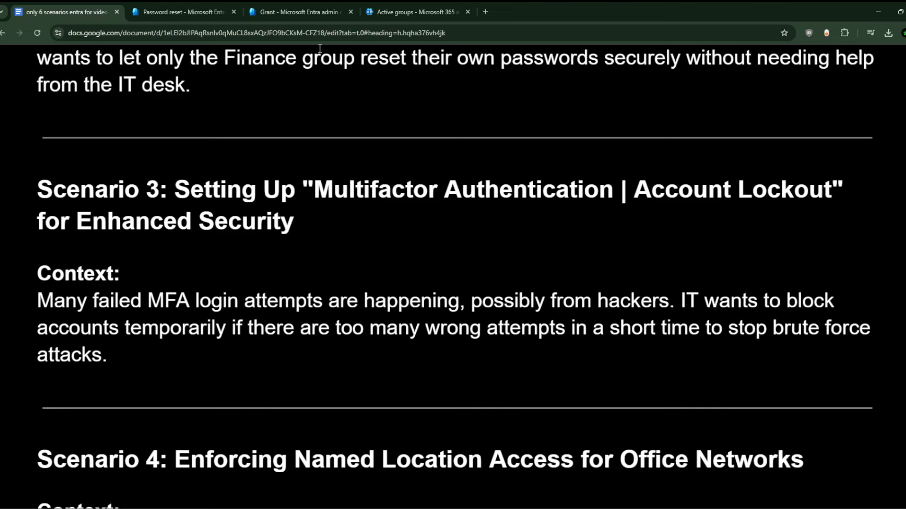
# - Return to the Microsoft Entra admin center, close the Conditional Access Grant page, and open the account lockout settings for multifactor authentication
pyautogui.moveTo(256, 6)
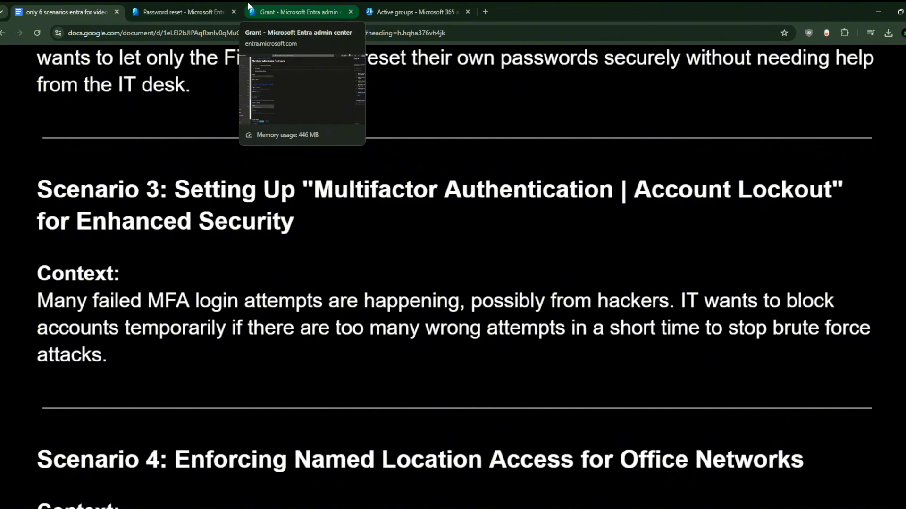
pyautogui.click(215, 5)
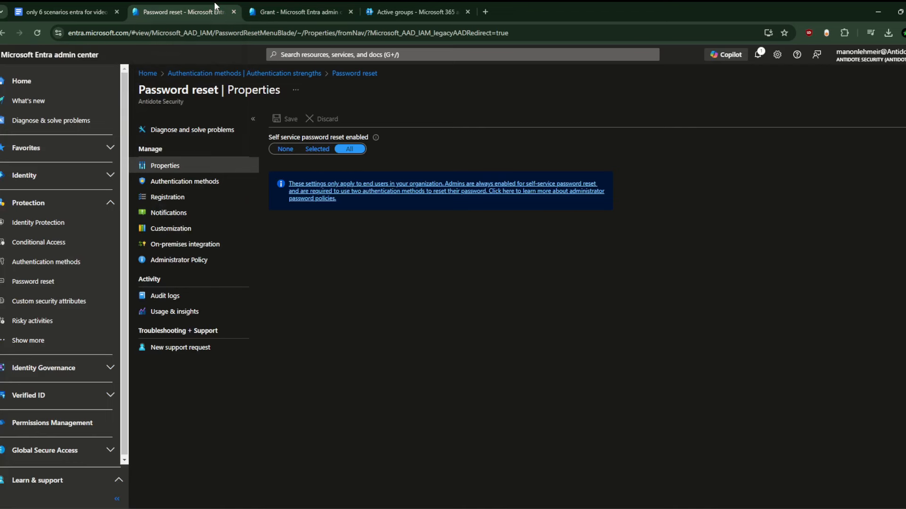
pyautogui.click(349, 12)
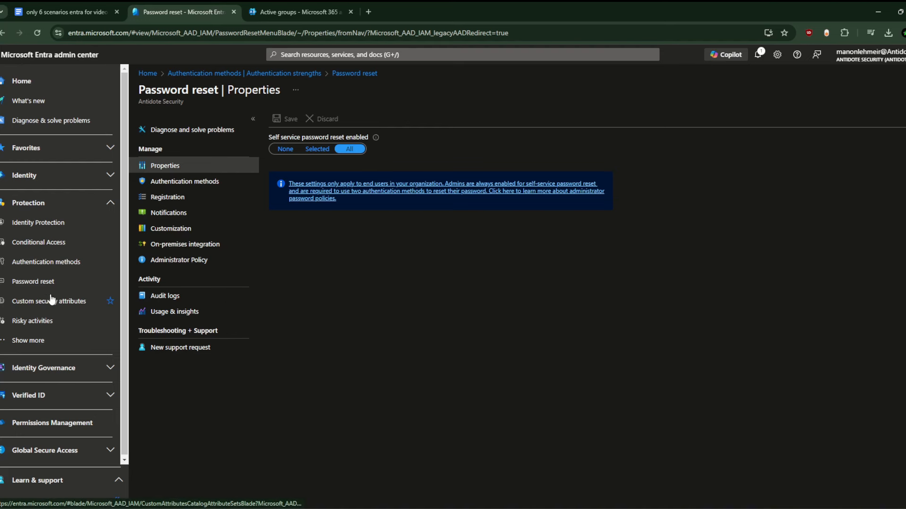
pyautogui.click(7, 345)
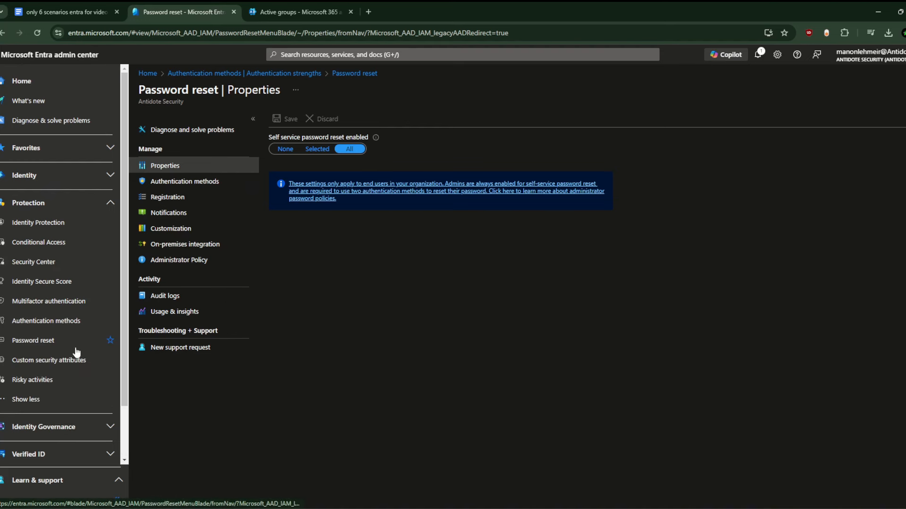
pyautogui.click(66, 301)
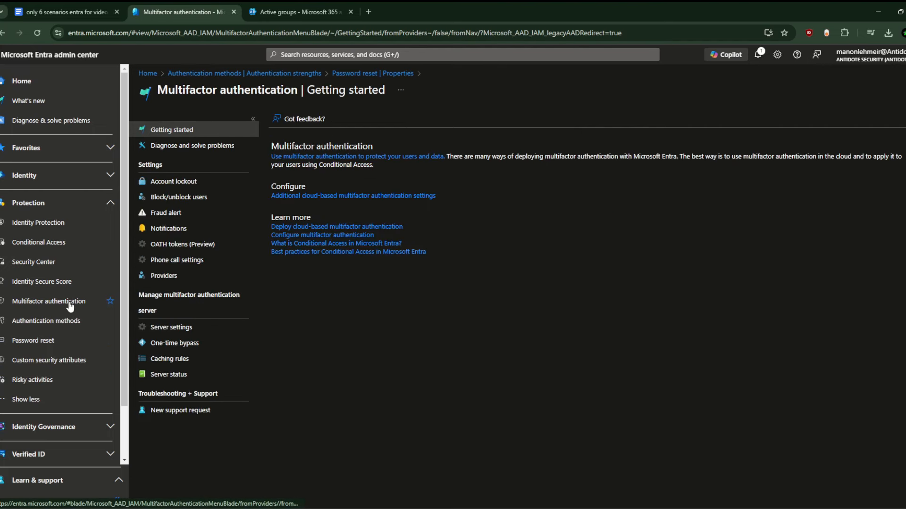
pyautogui.click(181, 184)
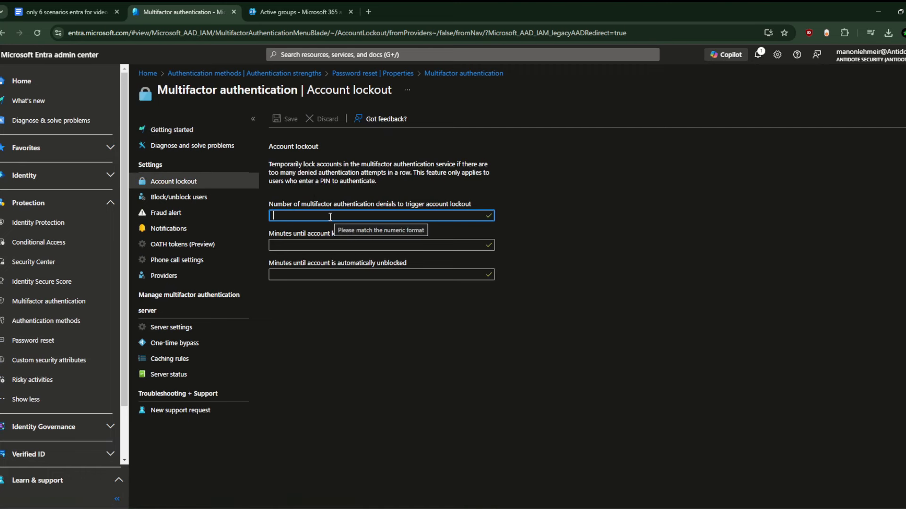
# - Set account lockout to trigger after 5 MFA denials, reset its counter after 15 minutes, and unblock accounts automatically after 30 minutes
pyautogui.write('5')
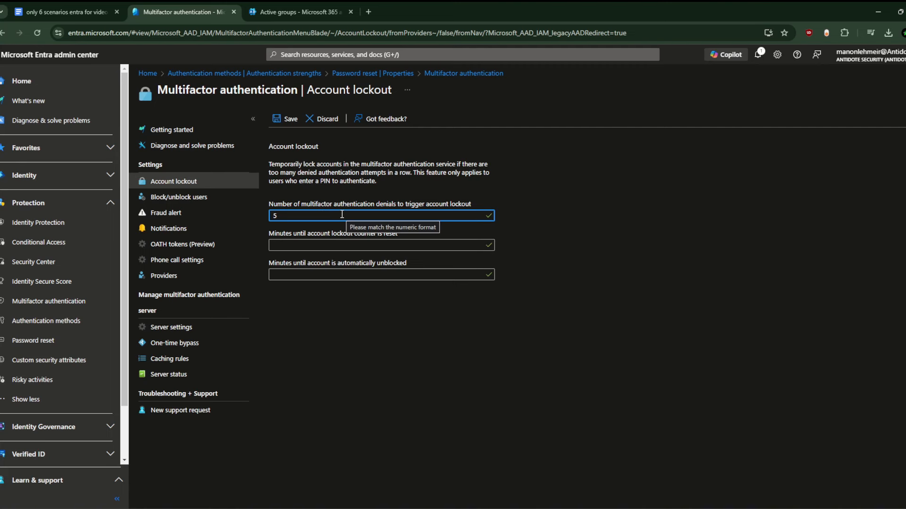
pyautogui.click(328, 243)
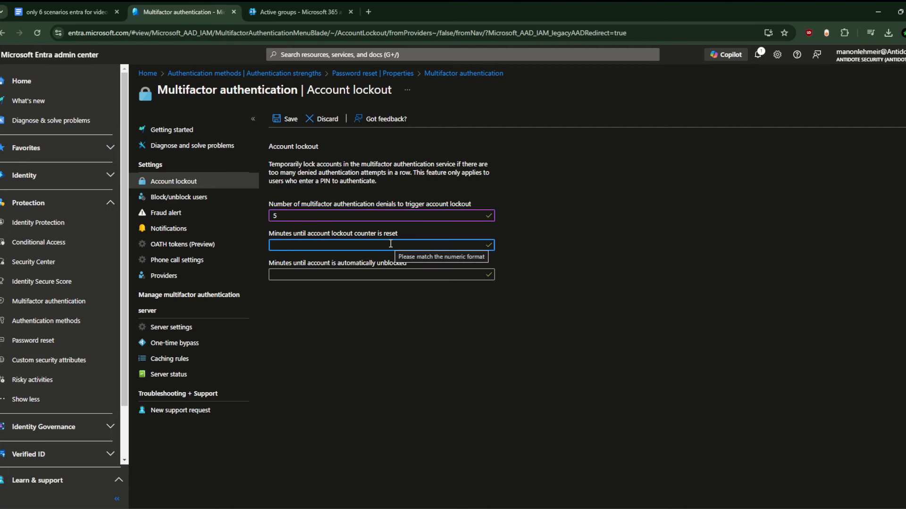
pyautogui.write('15')
pyautogui.click(314, 278)
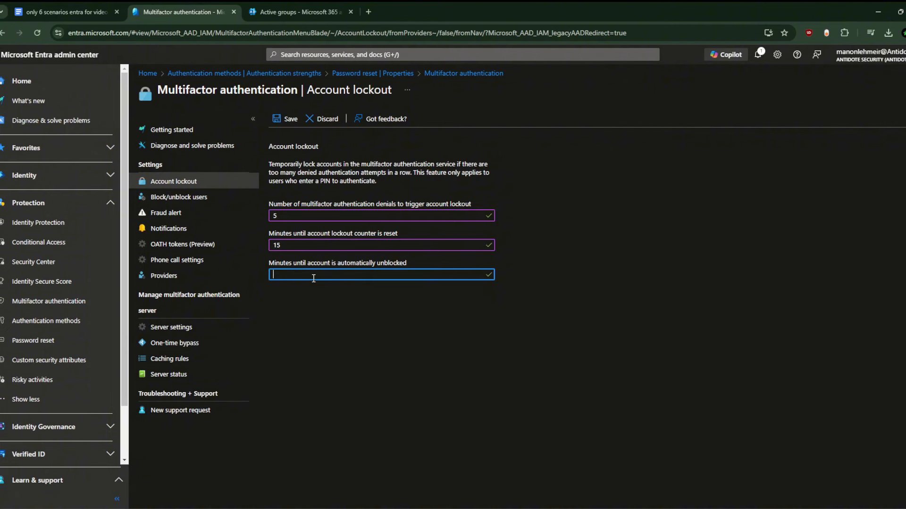
pyautogui.write('30')
pyautogui.click(331, 209)
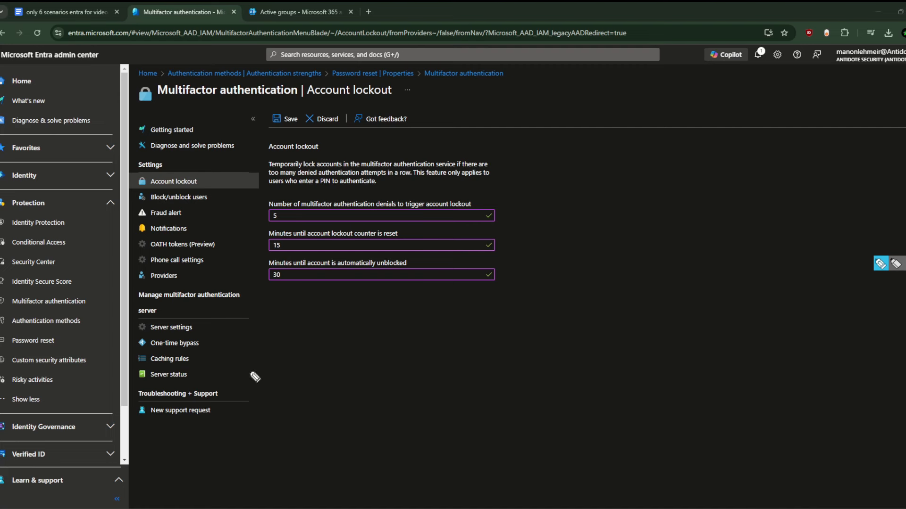
pyautogui.moveTo(232, 354)
pyautogui.mouseDown()
pyautogui.moveTo(262, 415)
pyautogui.moveTo(215, 414)
pyautogui.mouseUp()
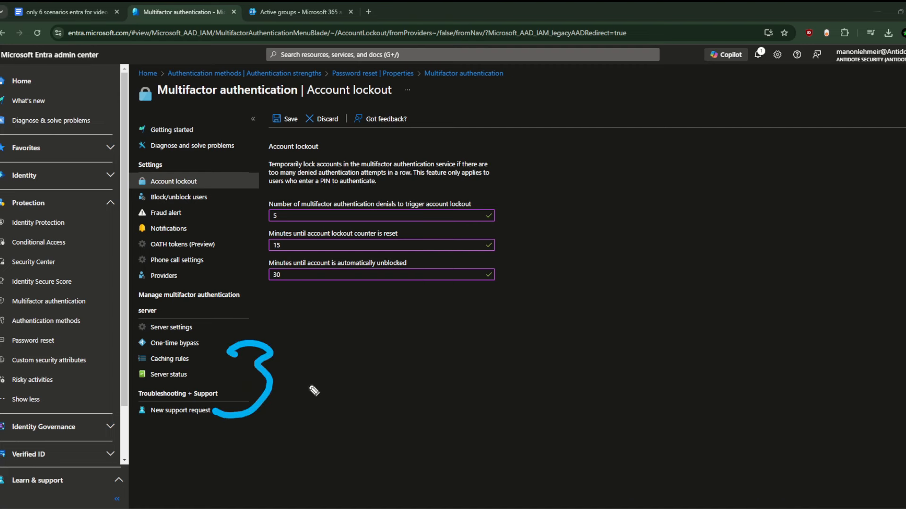
pyautogui.moveTo(318, 341); pyautogui.dragTo(295, 452)
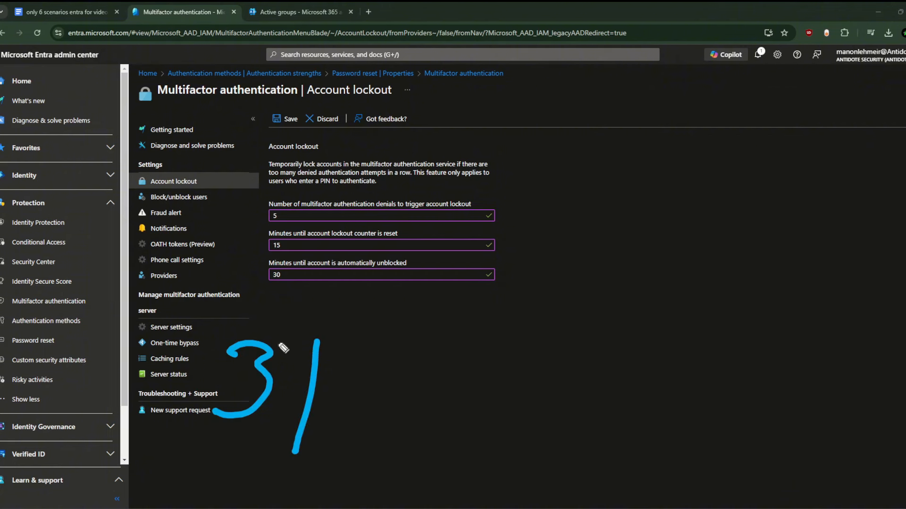
pyautogui.moveTo(359, 291)
pyautogui.mouseDown()
pyautogui.moveTo(359, 315)
pyautogui.moveTo(385, 314)
pyautogui.mouseUp()
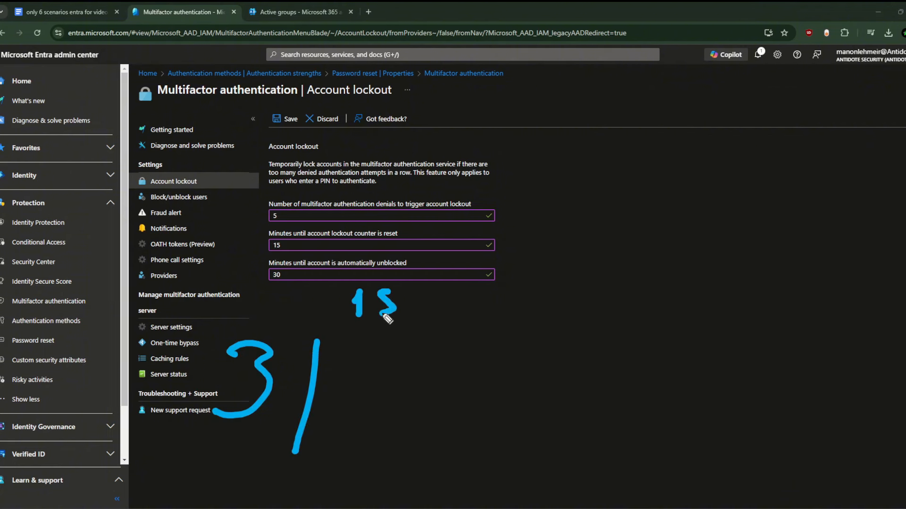
pyautogui.moveTo(375, 357)
pyautogui.mouseDown()
pyautogui.moveTo(348, 366)
pyautogui.moveTo(321, 433)
pyautogui.mouseUp()
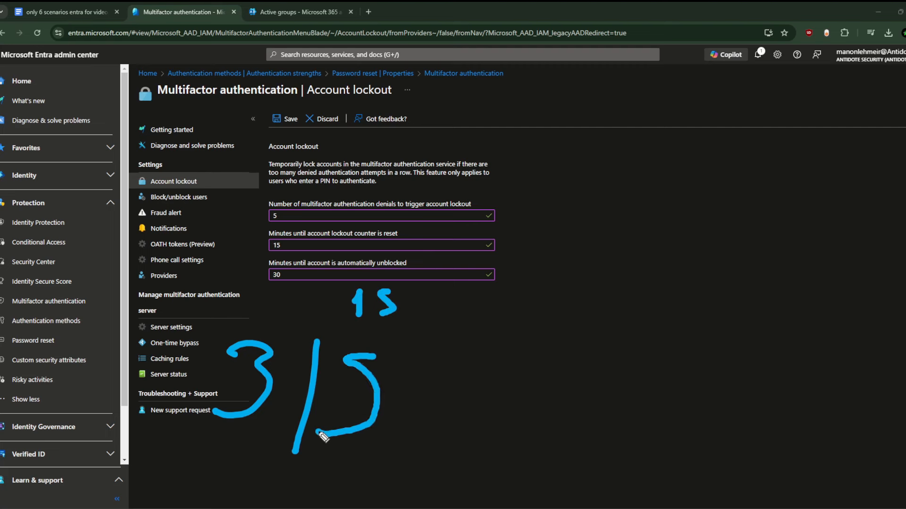
pyautogui.moveTo(357, 363)
pyautogui.mouseDown()
pyautogui.moveTo(394, 344)
pyautogui.moveTo(347, 434)
pyautogui.mouseUp()
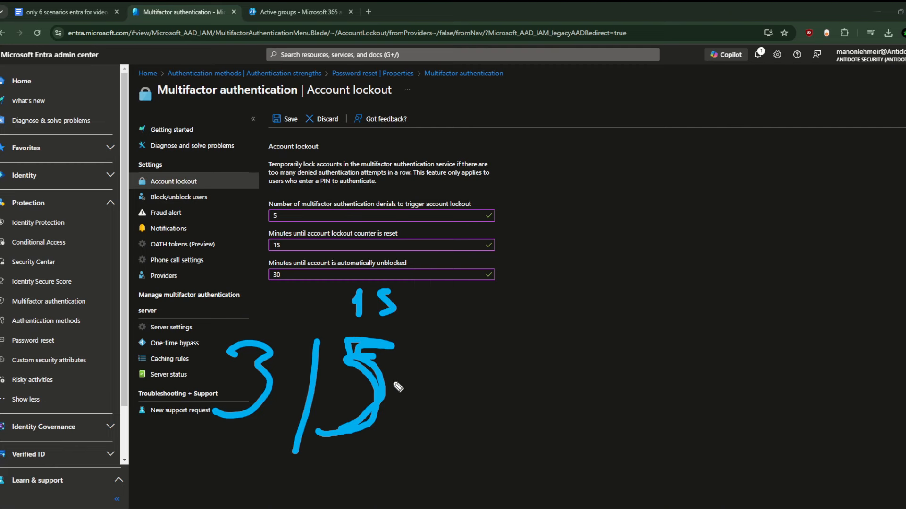
pyautogui.moveTo(401, 309); pyautogui.dragTo(460, 314)
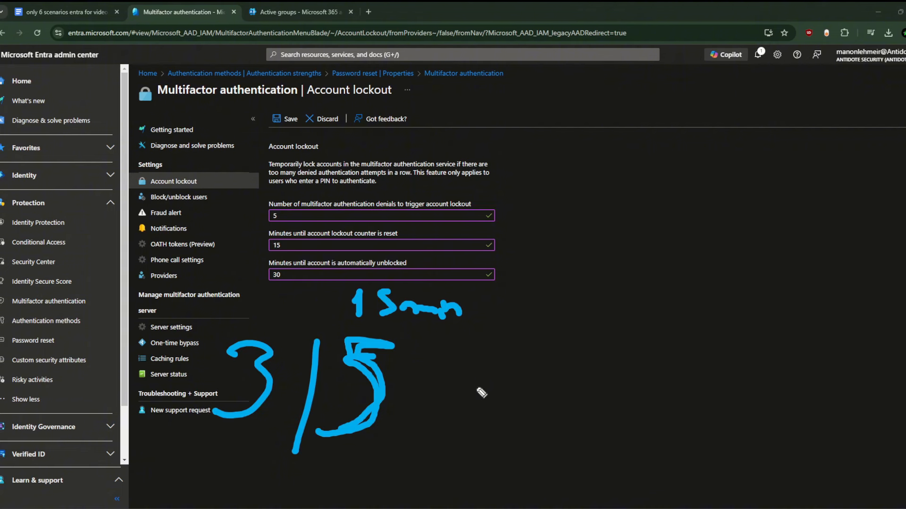
pyautogui.moveTo(474, 438); pyautogui.dragTo(468, 243)
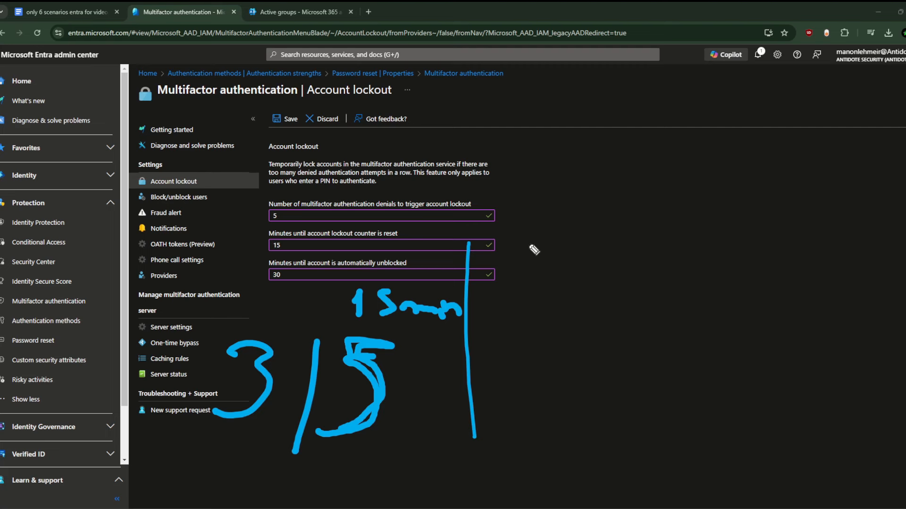
pyautogui.moveTo(519, 226)
pyautogui.mouseDown()
pyautogui.moveTo(542, 316)
pyautogui.moveTo(540, 350)
pyautogui.mouseUp()
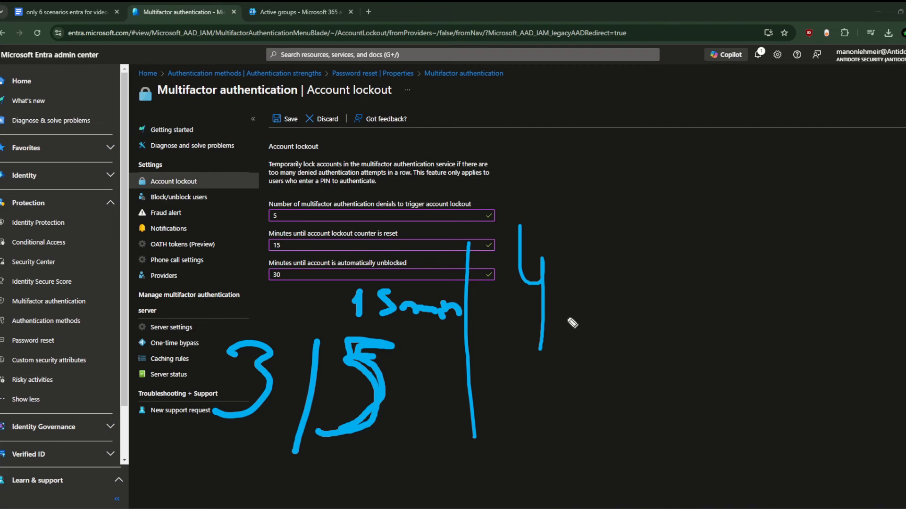
pyautogui.moveTo(569, 201); pyautogui.dragTo(566, 275)
pyautogui.moveTo(570, 322); pyautogui.dragTo(566, 368)
pyautogui.moveTo(580, 165)
pyautogui.mouseDown()
pyautogui.moveTo(605, 147)
pyautogui.moveTo(608, 183)
pyautogui.mouseUp()
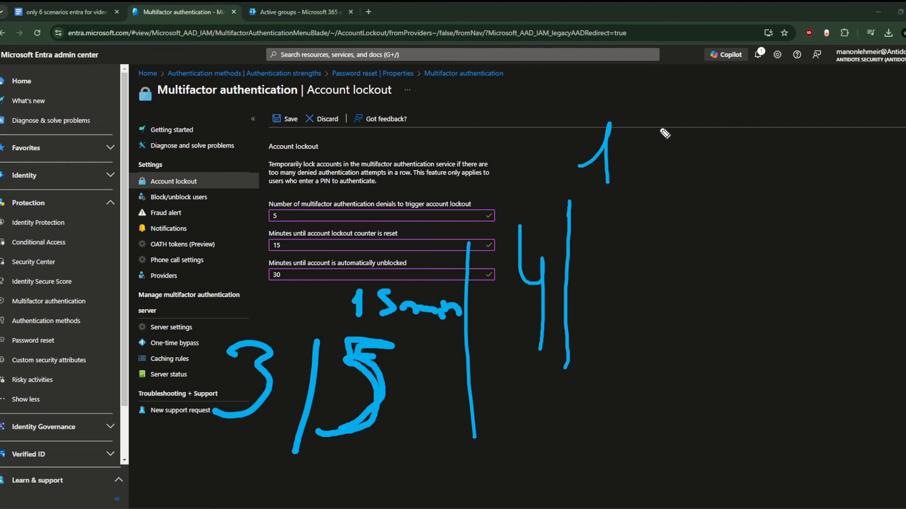
pyautogui.moveTo(660, 128); pyautogui.dragTo(621, 185)
pyautogui.moveTo(627, 390); pyautogui.dragTo(605, 452)
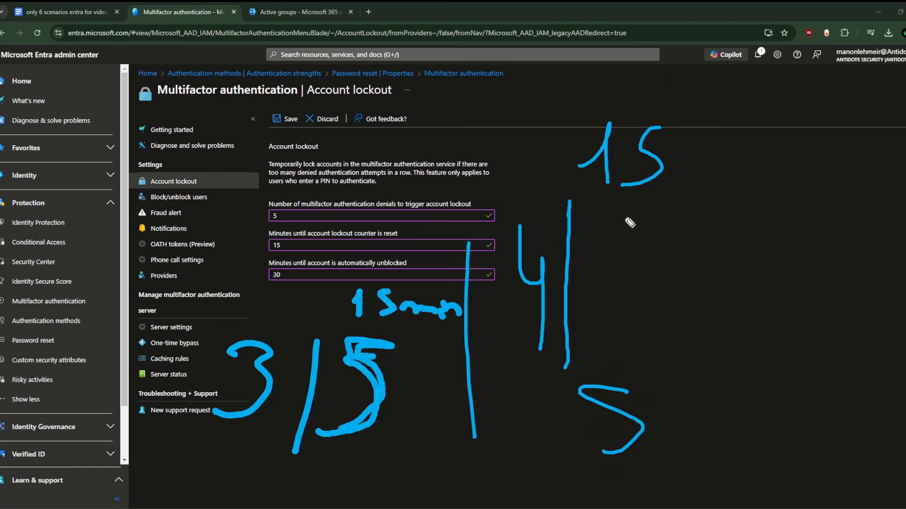
pyautogui.moveTo(633, 226); pyautogui.dragTo(613, 349)
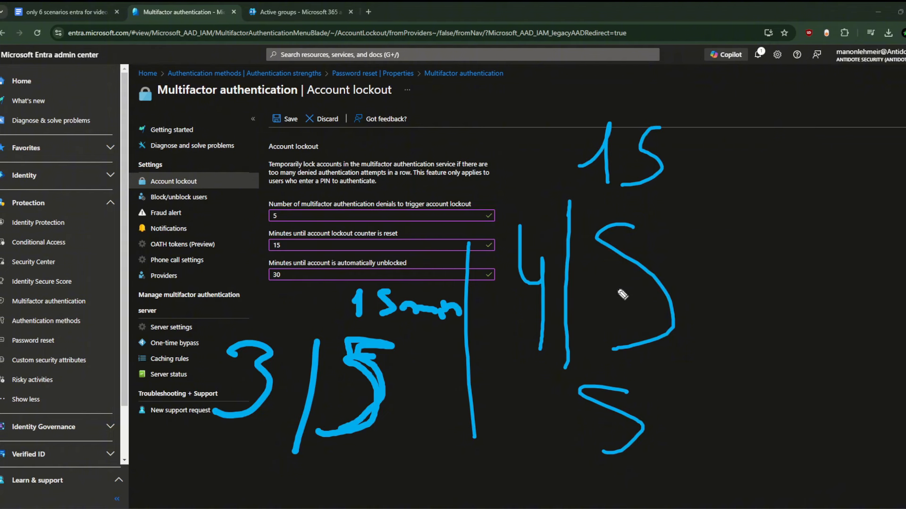
pyautogui.moveTo(574, 293)
pyautogui.mouseDown()
pyautogui.moveTo(610, 238)
pyautogui.moveTo(643, 421)
pyautogui.moveTo(639, 166)
pyautogui.moveTo(502, 228)
pyautogui.moveTo(434, 305)
pyautogui.moveTo(461, 312)
pyautogui.moveTo(288, 428)
pyautogui.moveTo(377, 413)
pyautogui.mouseUp()
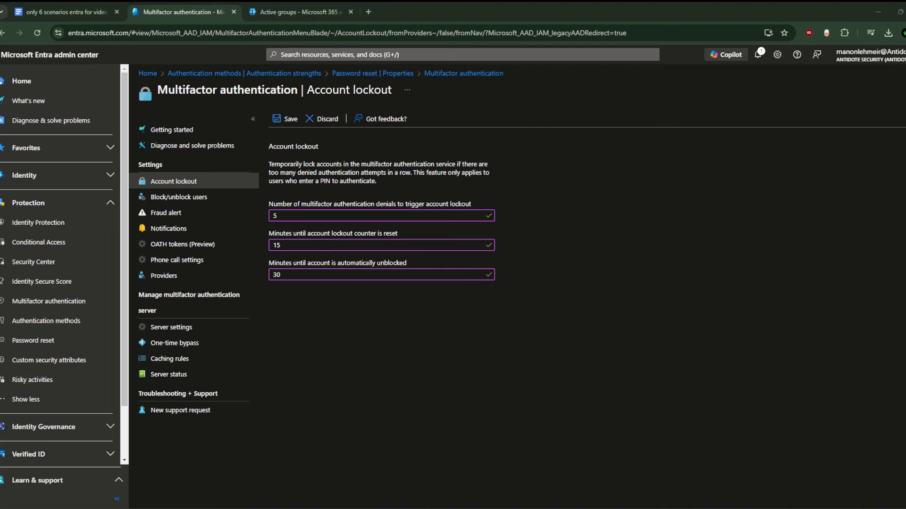
# - Save the multifactor authentication account lockout settings
pyautogui.click(284, 119)
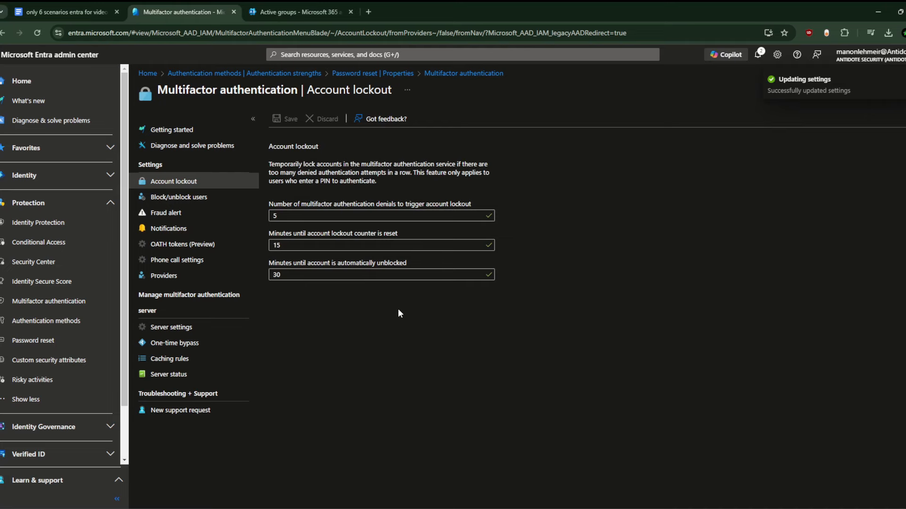
# - Read Scenario 4 in the Google Docs document, covering named location access for office networks
pyautogui.click(92, 5)
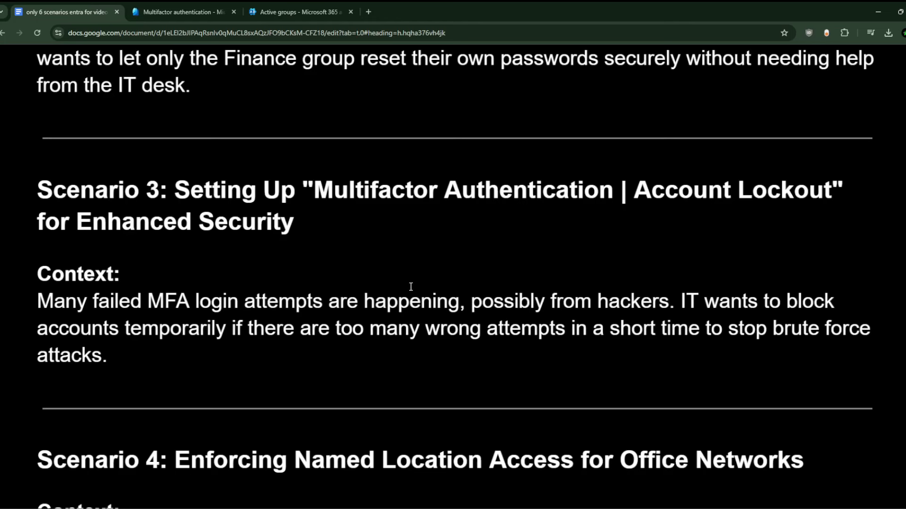
pyautogui.scroll(-4, 405, 303)
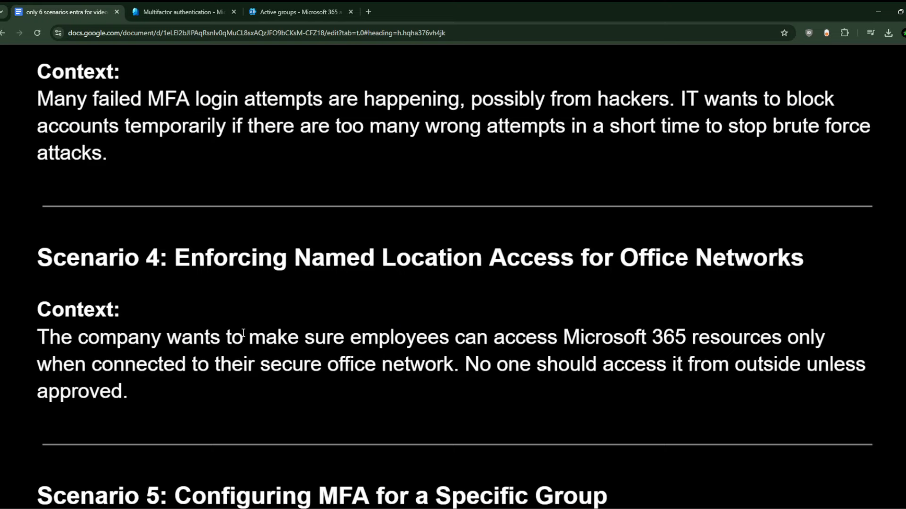
pyautogui.scroll(1, 316, 346)
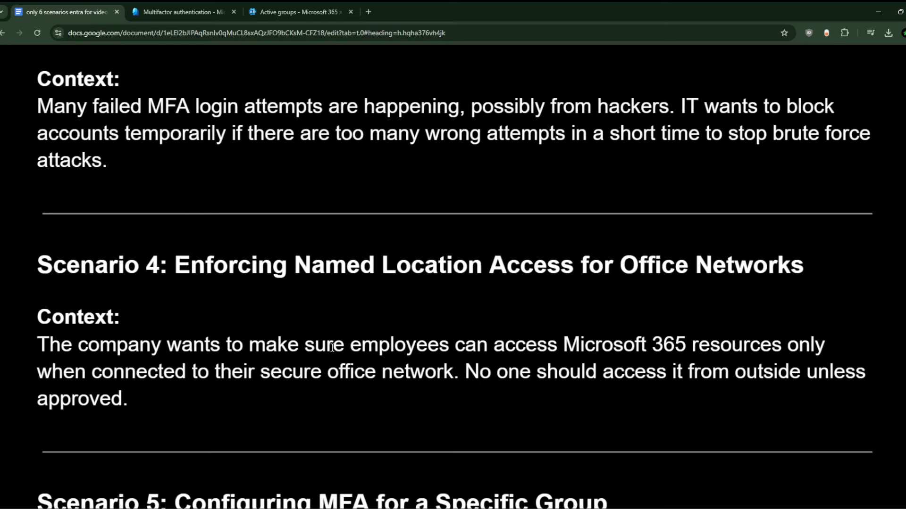
# - Switch to the Microsoft Entra admin center and open the named locations of Conditional Access
pyautogui.scroll(1, 332, 347)
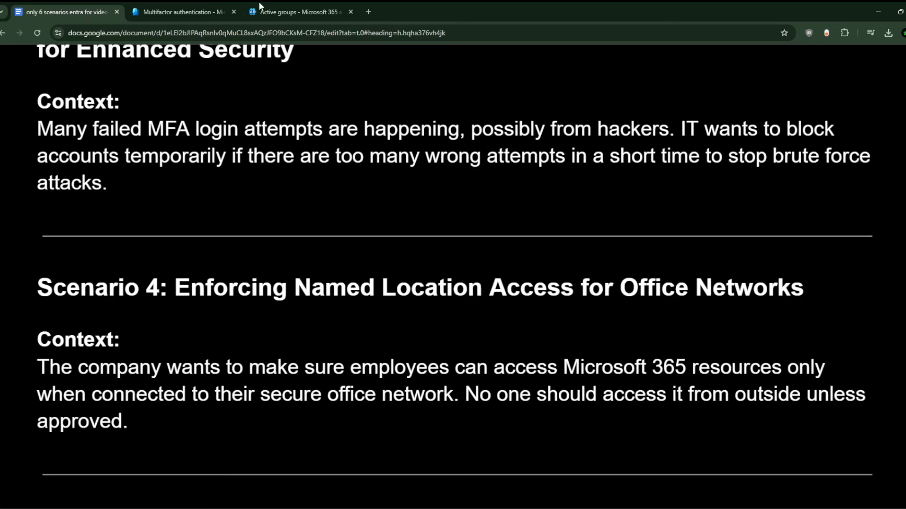
pyautogui.click(174, 1)
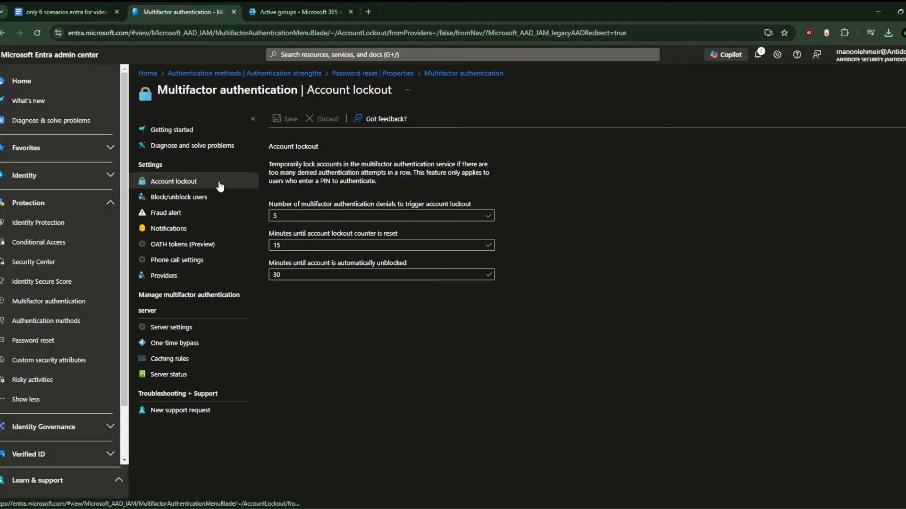
pyautogui.click(78, 244)
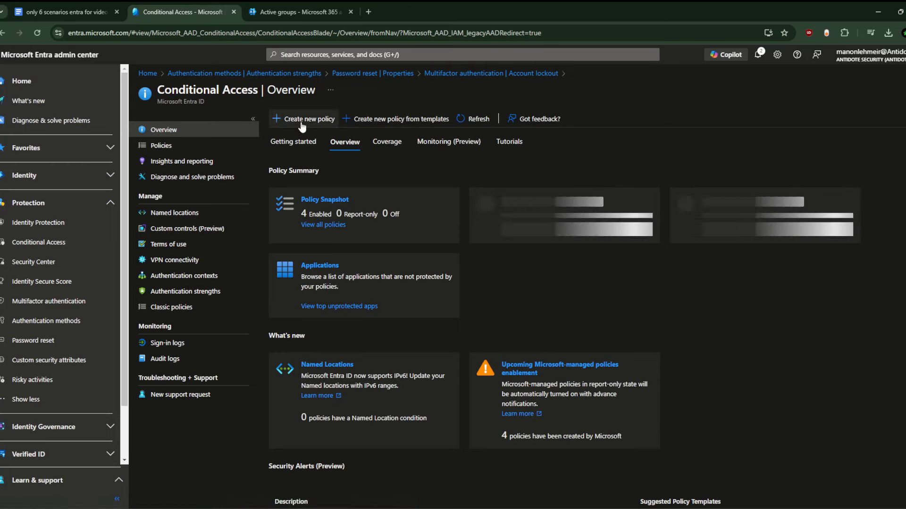
pyautogui.click(302, 124)
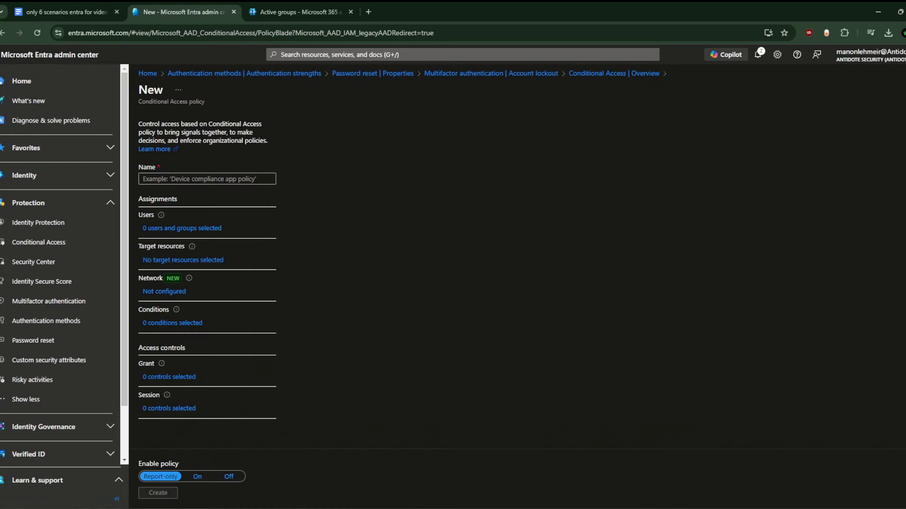
pyautogui.click(904, 89)
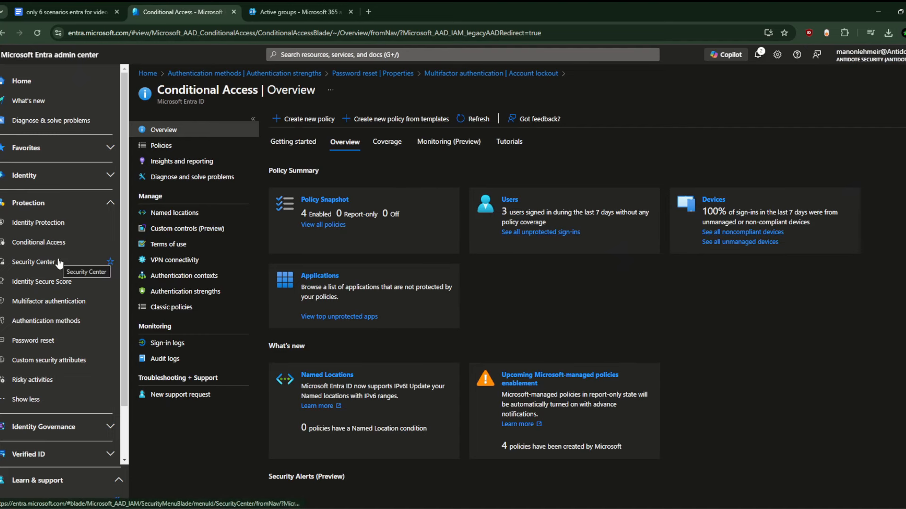
pyautogui.click(199, 214)
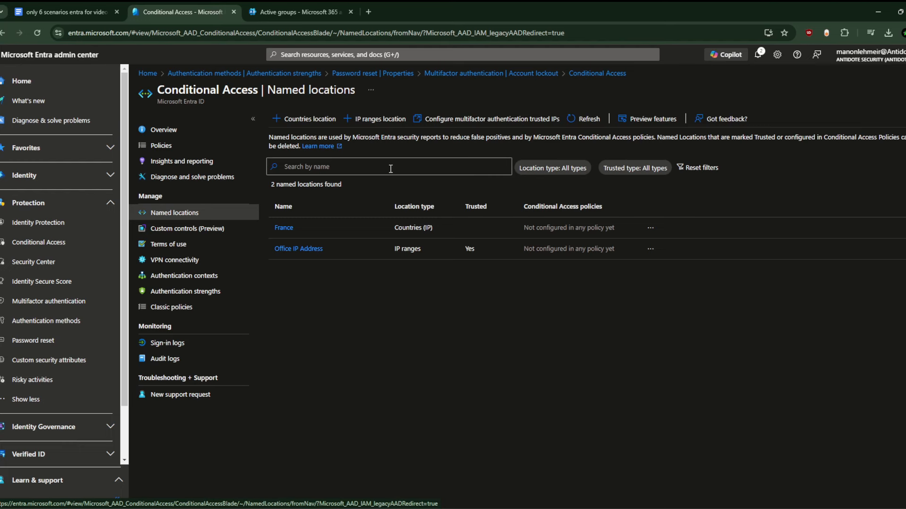
pyautogui.click(373, 124)
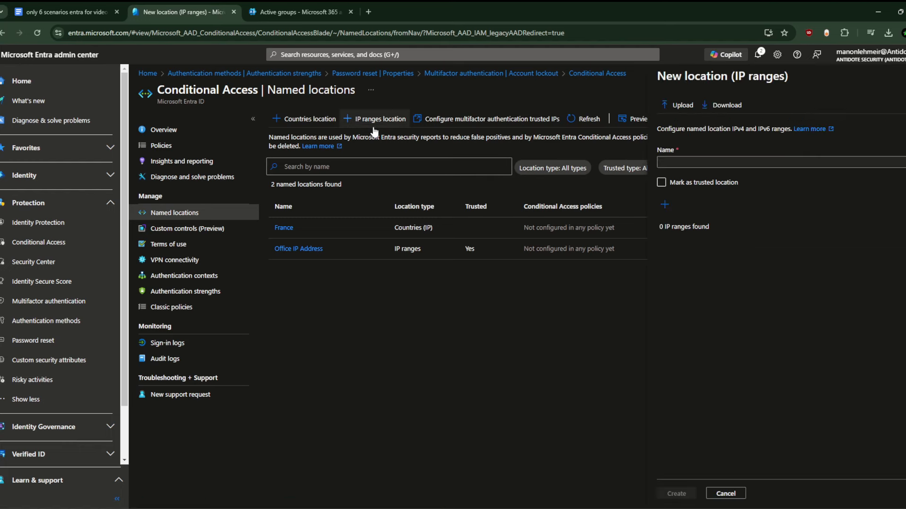
pyautogui.click(663, 206)
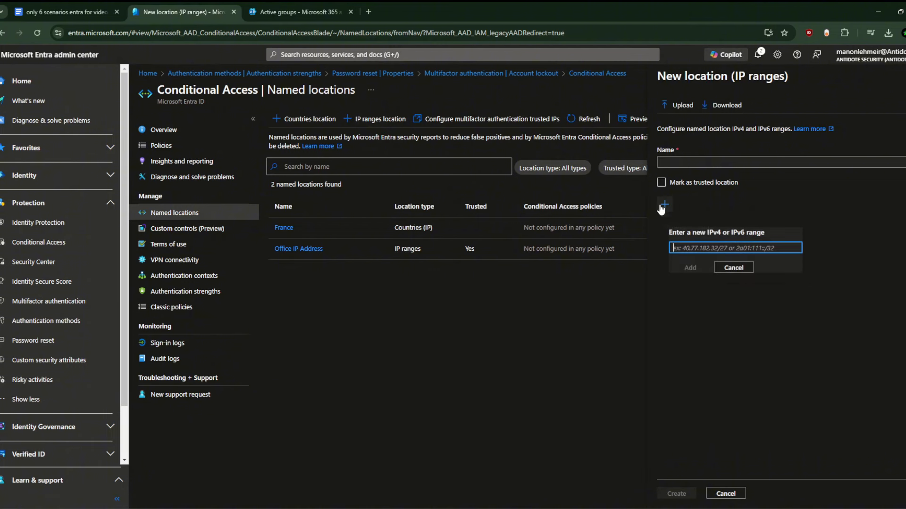
pyautogui.click(694, 246)
pyautogui.click(490, 319)
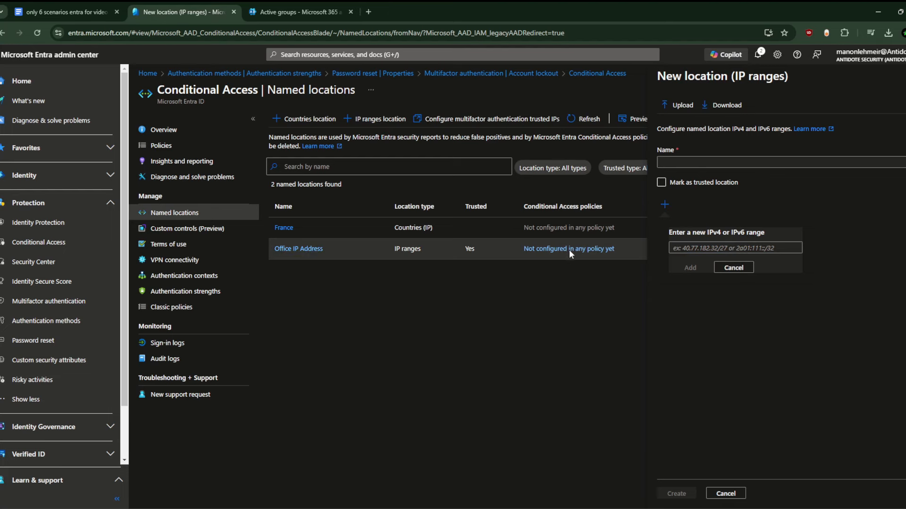
# - Examine the IP range defined in the existing Office IP Address named location
pyautogui.click(309, 249)
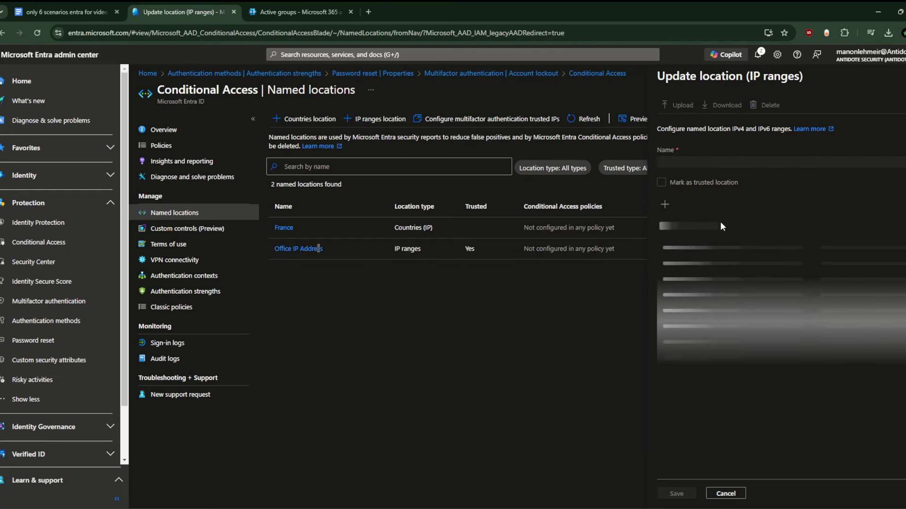
pyautogui.tripleClick(699, 246)
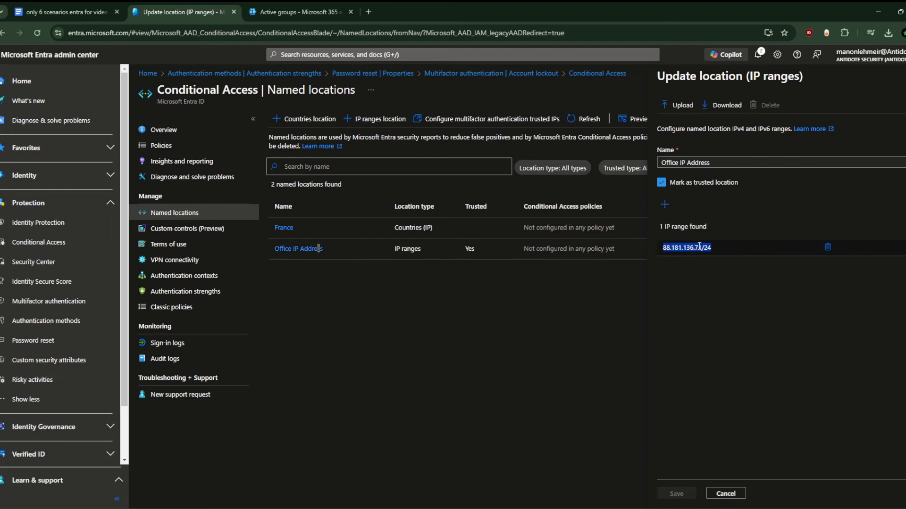
pyautogui.click(904, 77)
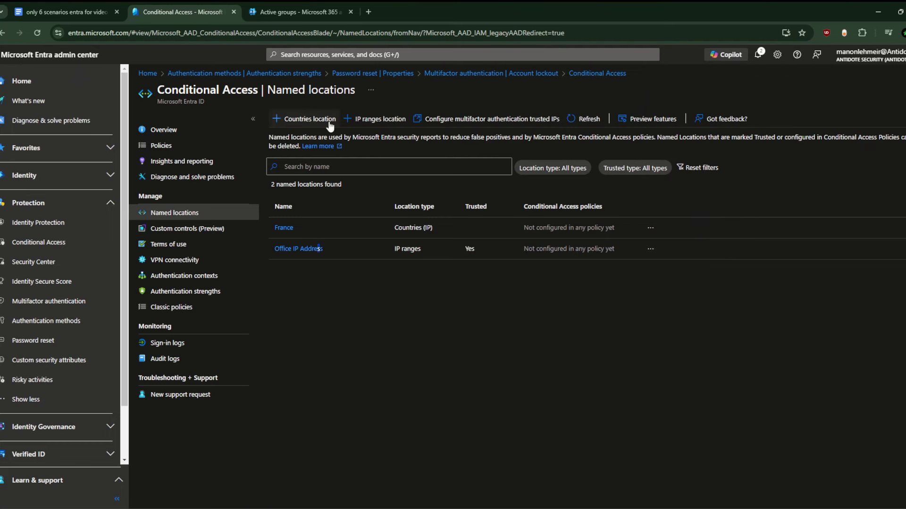
pyautogui.click(360, 117)
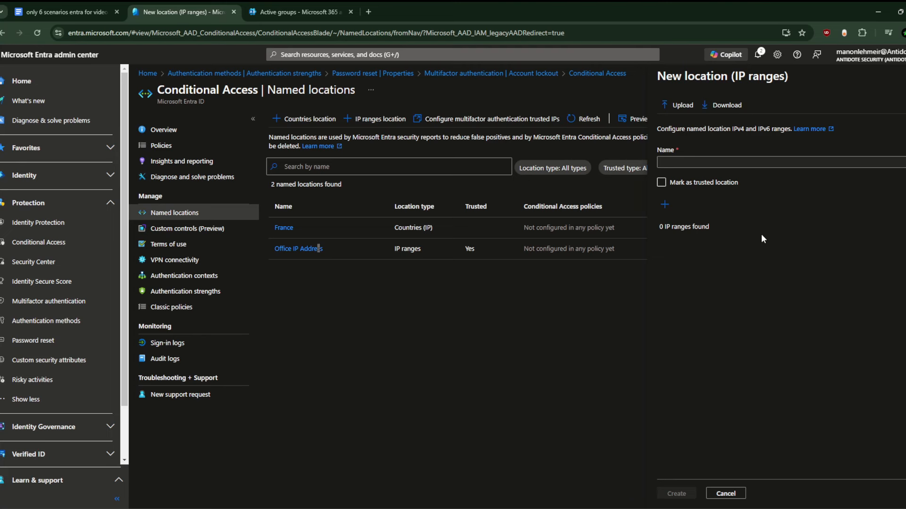
pyautogui.click(665, 204)
pyautogui.click(689, 246)
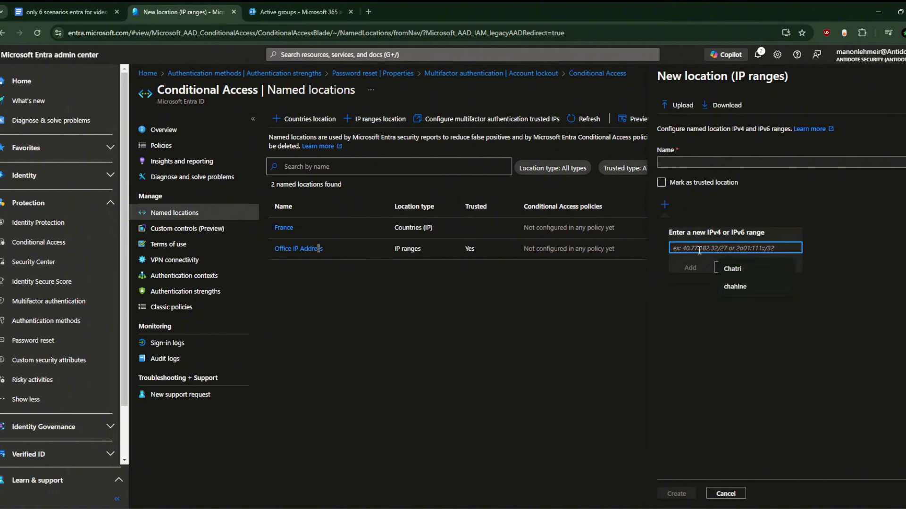
pyautogui.click(602, 314)
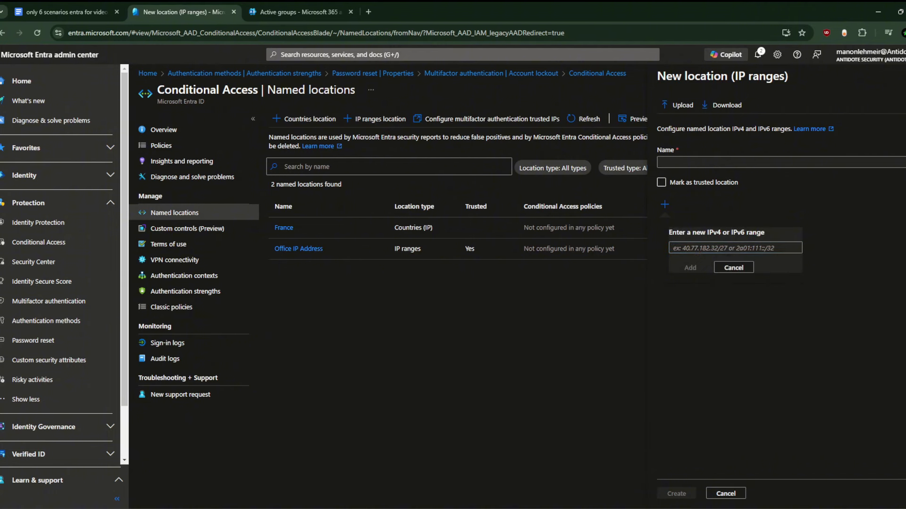
pyautogui.click(904, 76)
# - Copy the IP range from the existing Office IP Address named location and close its settings
pyautogui.click(302, 249)
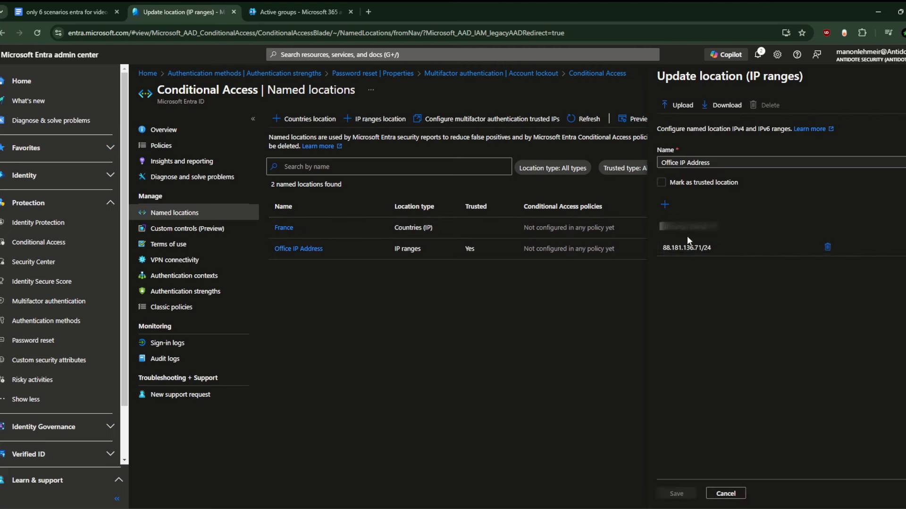
pyautogui.tripleClick(703, 250)
pyautogui.hotkey('ctrl', 'c')
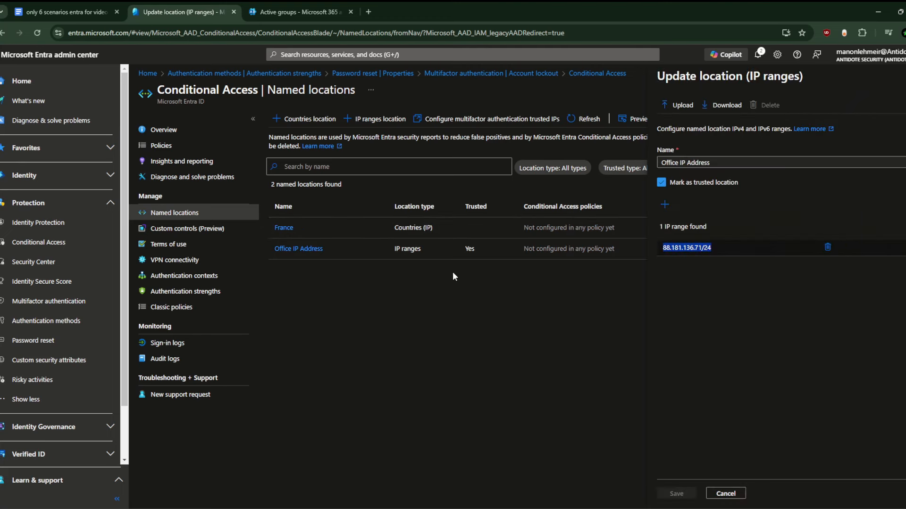
pyautogui.click(901, 76)
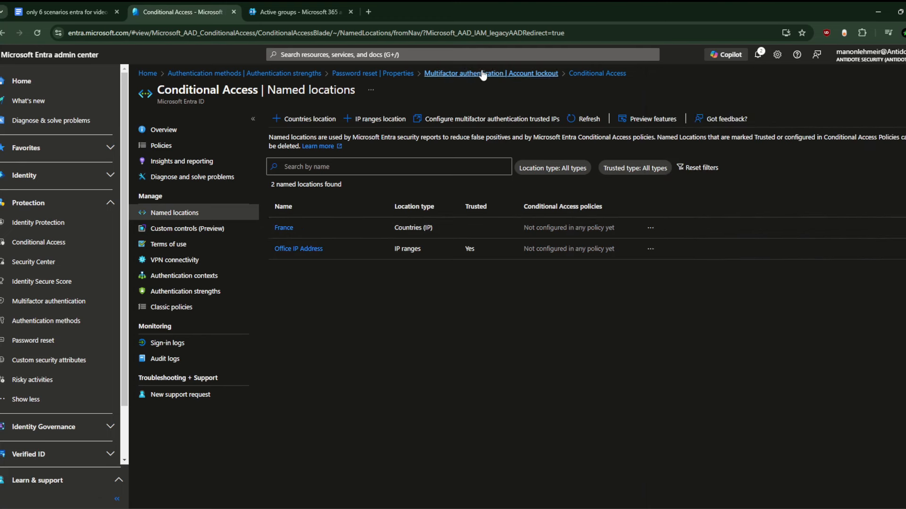
pyautogui.click(307, 119)
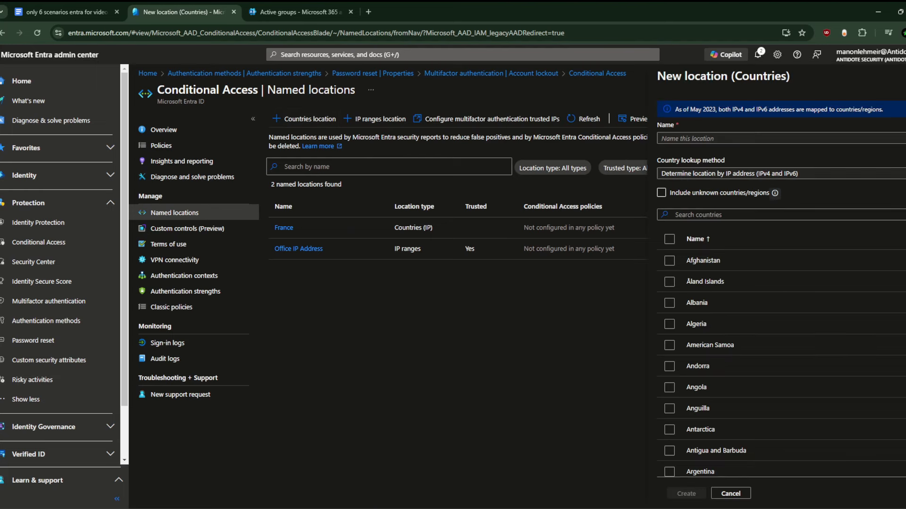
pyautogui.click(901, 76)
pyautogui.click(377, 119)
pyautogui.click(720, 161)
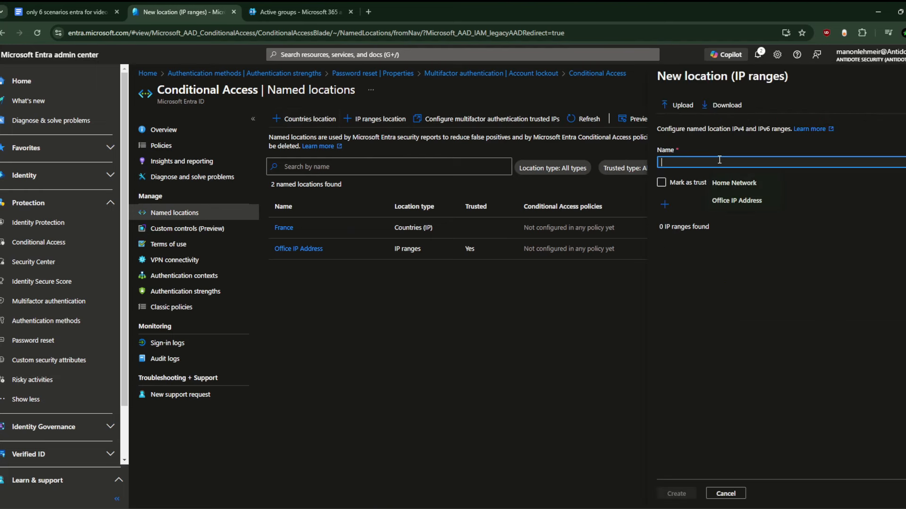
pyautogui.click(738, 201)
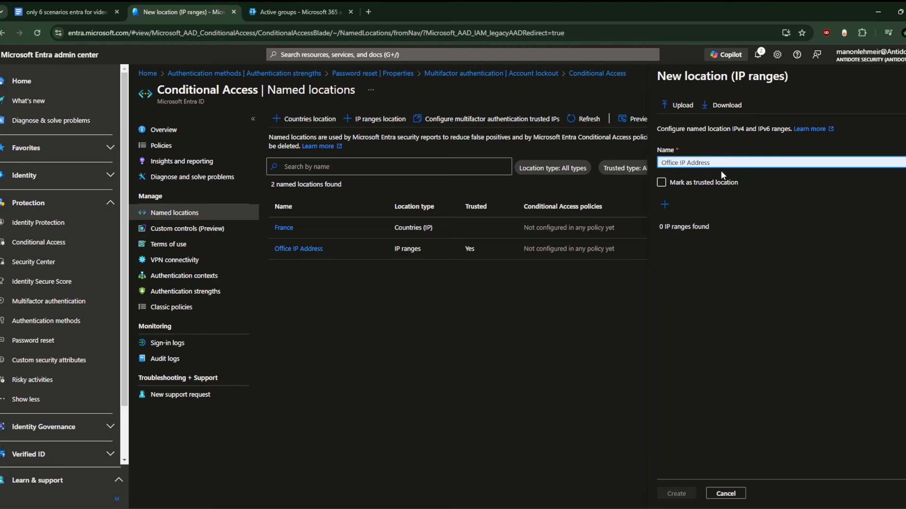
pyautogui.click(665, 204)
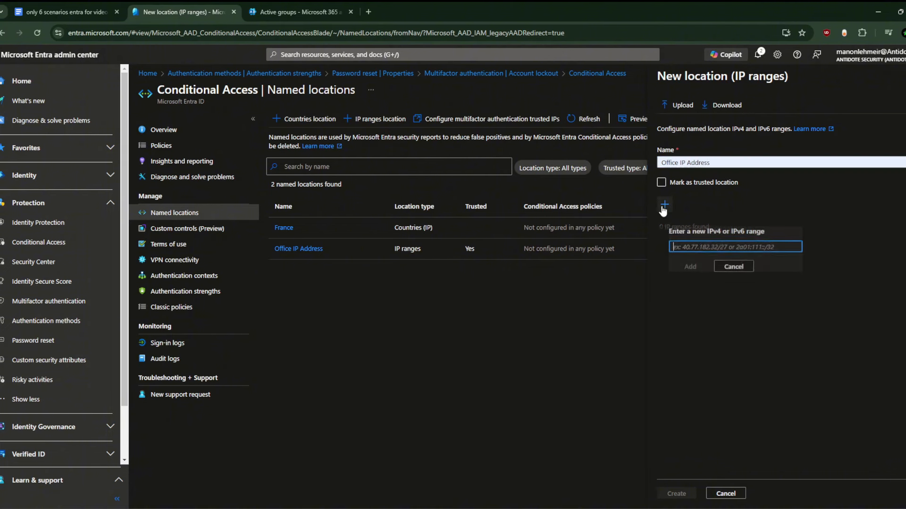
pyautogui.hotkey('ctrl', 'v')
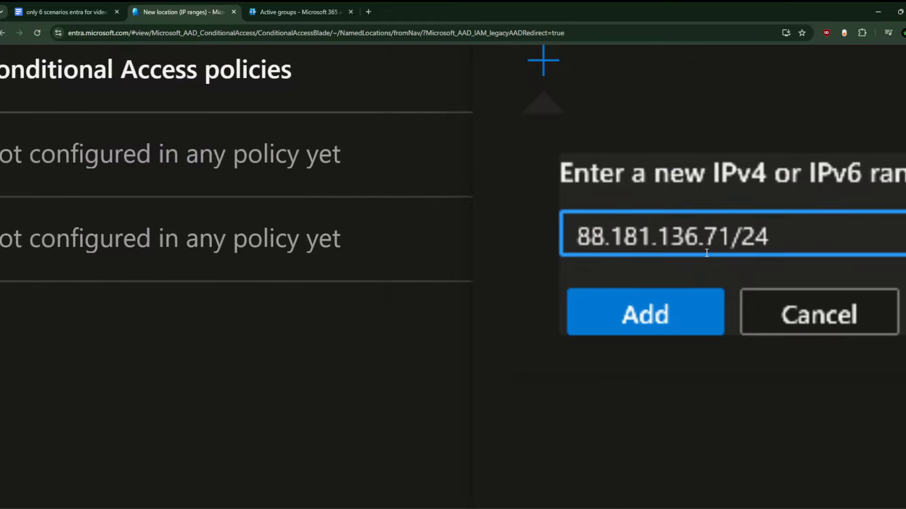
# - Change the prefix length of the IP range being entered to /32, giving 88.181.136.71/32
pyautogui.hscroll(2, 657, 270)
pyautogui.scroll(1, 658, 270)
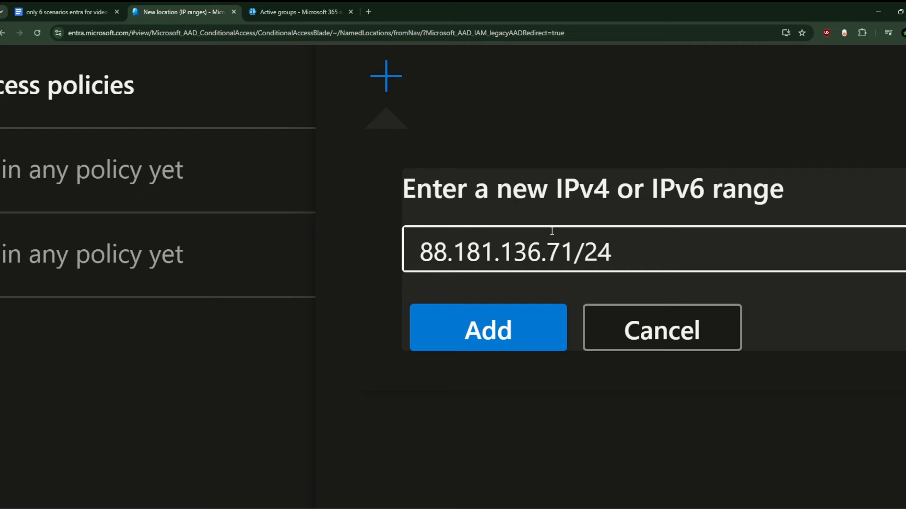
pyautogui.click(638, 250)
pyautogui.scroll(-3, 638, 249)
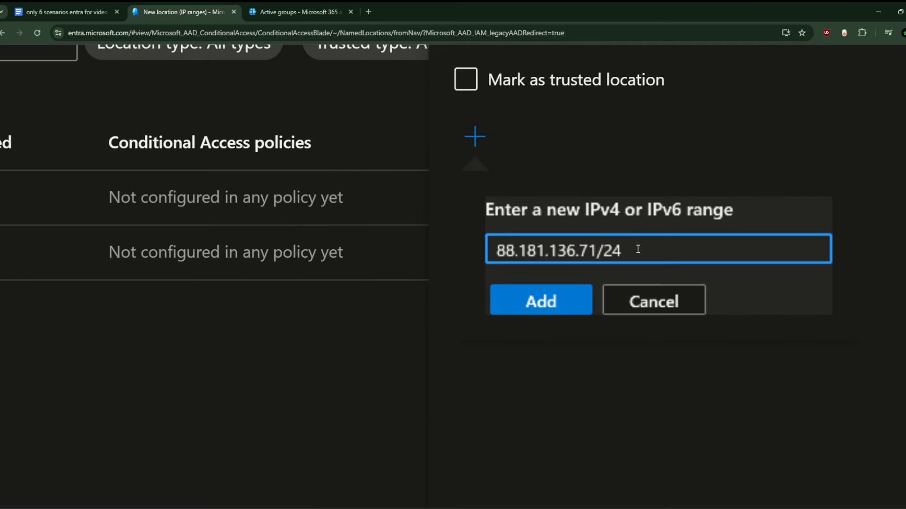
pyautogui.scroll(-1, 638, 249)
pyautogui.press('BackSpace')
pyautogui.press('BackSpace')
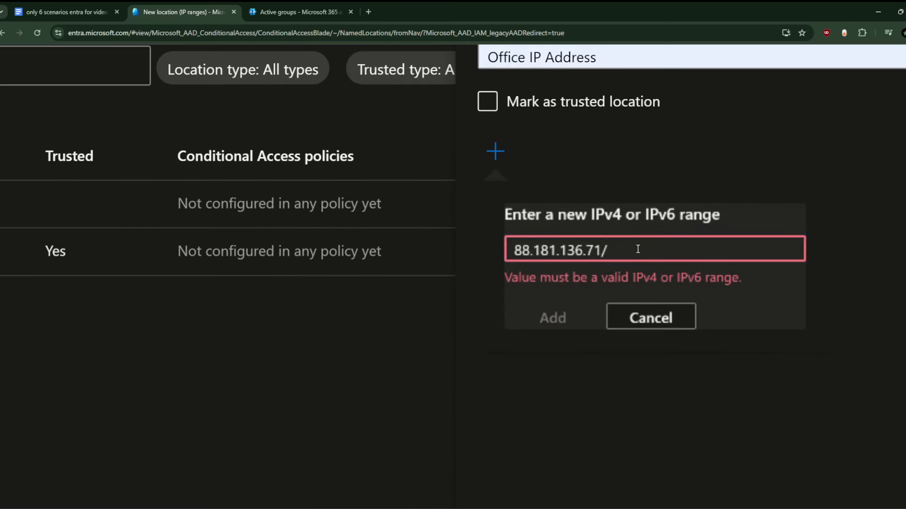
pyautogui.write('32')
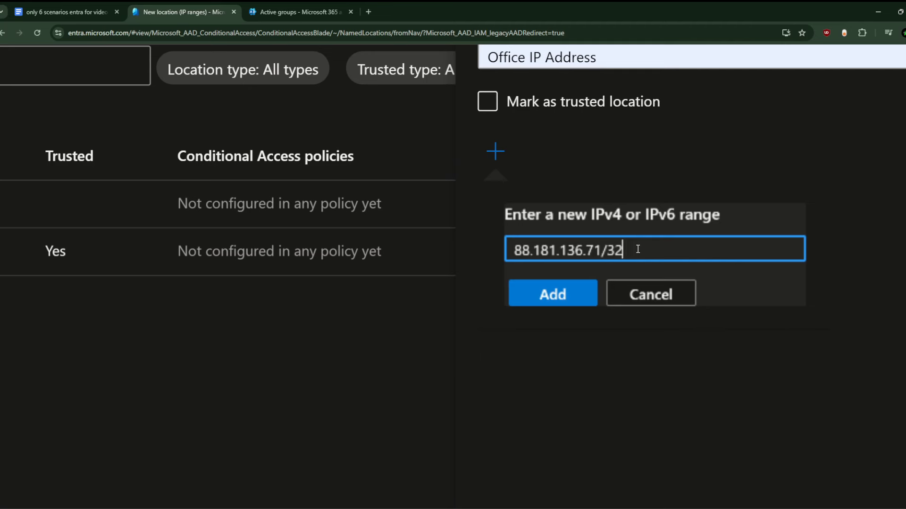
# - Change the new location's IP range to 88.181.136.00/24
pyautogui.press('Left')
pyautogui.press('Left')
pyautogui.press('Left')
pyautogui.scroll(5, 638, 249)
pyautogui.scroll(-5, 638, 249)
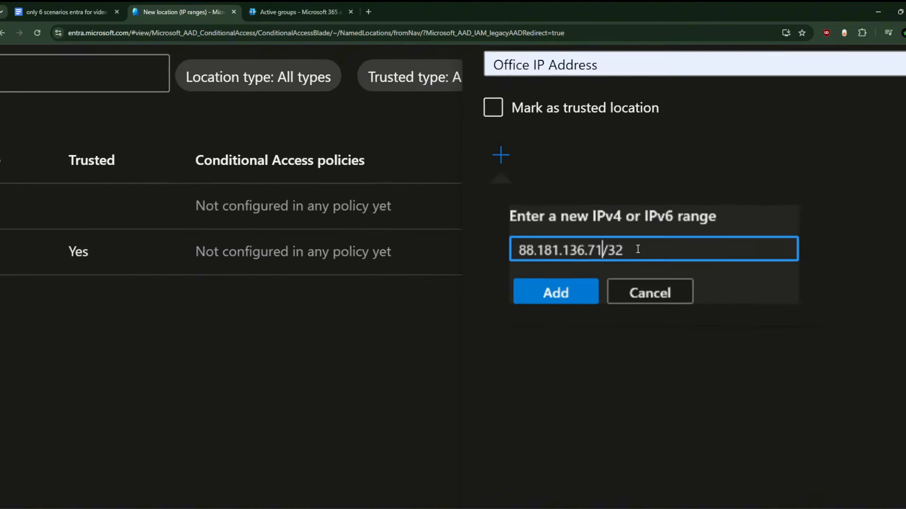
pyautogui.scroll(4, 638, 249)
pyautogui.press('BackSpace')
pyautogui.press('BackSpace')
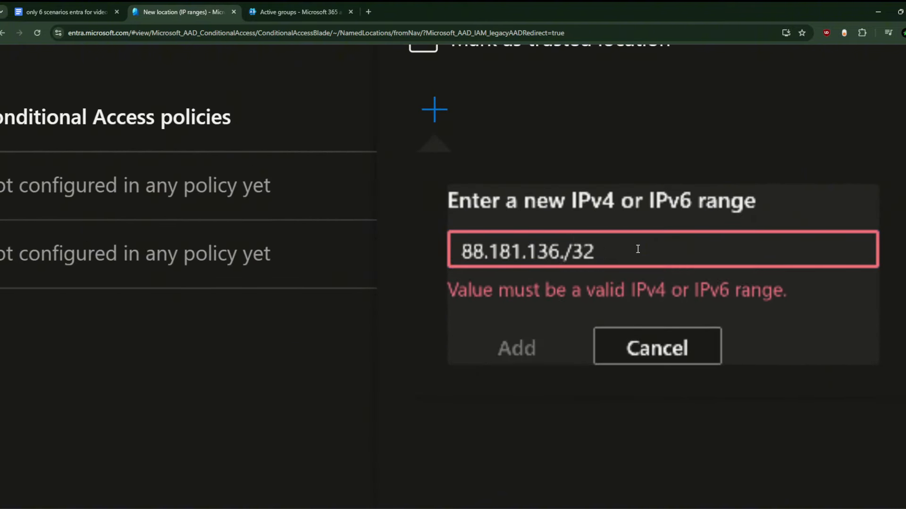
pyautogui.write('00')
pyautogui.press('Delete')
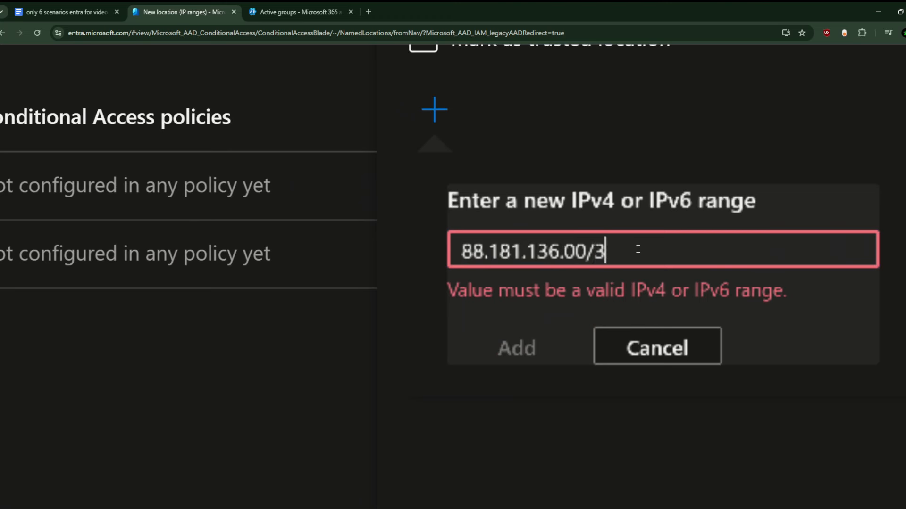
pyautogui.press('BackSpace')
pyautogui.write('24')
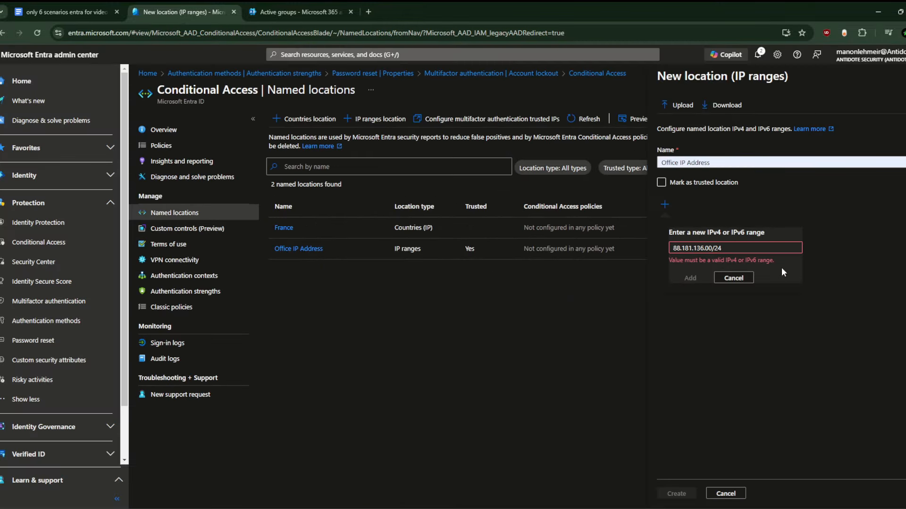
# - Correct the new location's IP range to 88.181.136.0/24
pyautogui.click(714, 248)
pyautogui.press('BackSpace')
pyautogui.press('BackSpace')
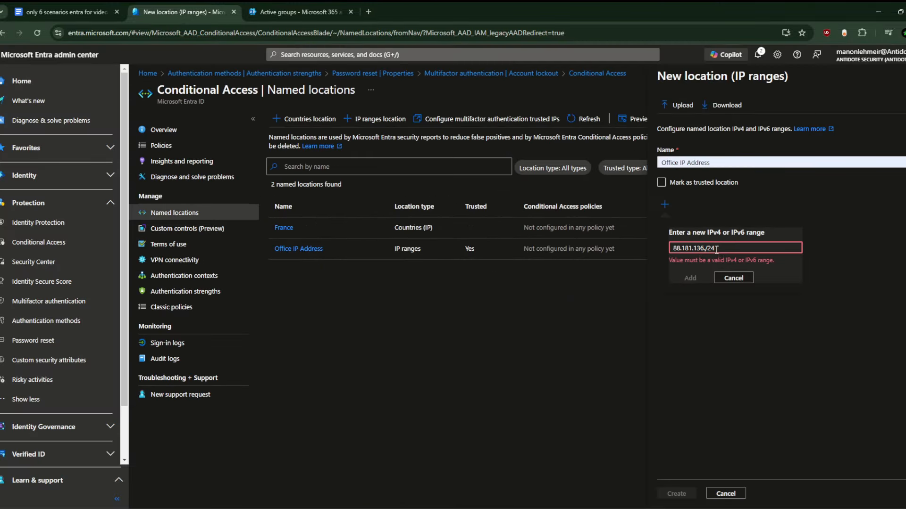
pyautogui.write('4')
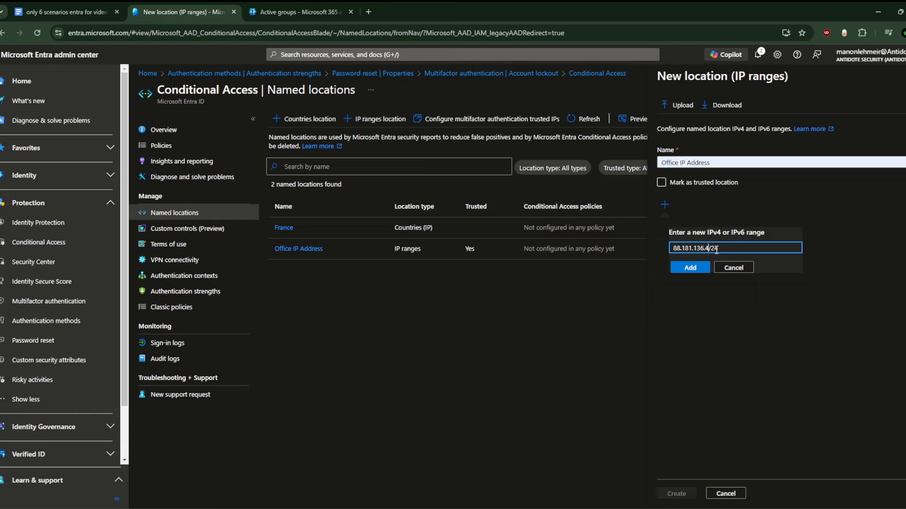
pyautogui.press('BackSpace')
pyautogui.write('0')
pyautogui.press('Right')
pyautogui.press('Right')
pyautogui.scroll(5, 716, 250)
pyautogui.hscroll(3, 716, 250)
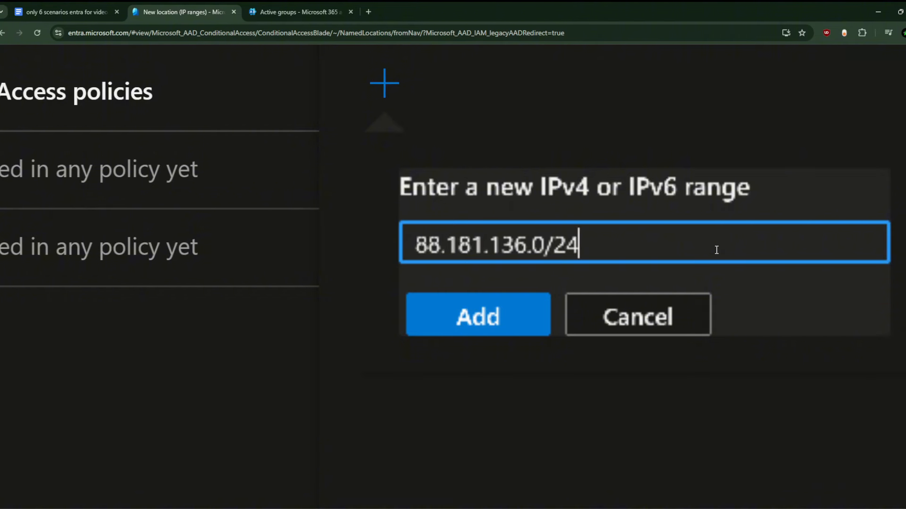
# - Add the 88.181.136.0/24 range to the new named location, and close the location without creating it
pyautogui.press('Left')
pyautogui.press('Left')
pyautogui.press('Left')
pyautogui.tripleClick(665, 230)
pyautogui.press('Right')
pyautogui.press('Left')
pyautogui.press('Left')
pyautogui.press('Right')
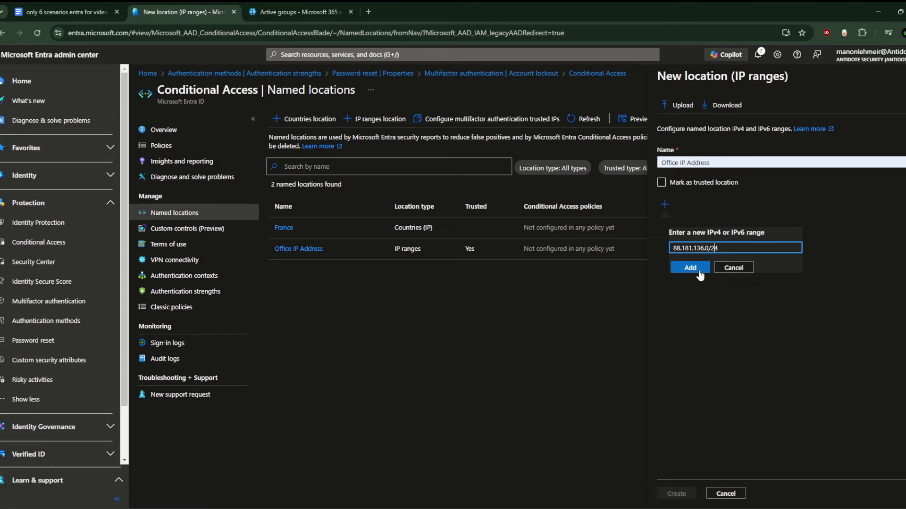
pyautogui.click(691, 267)
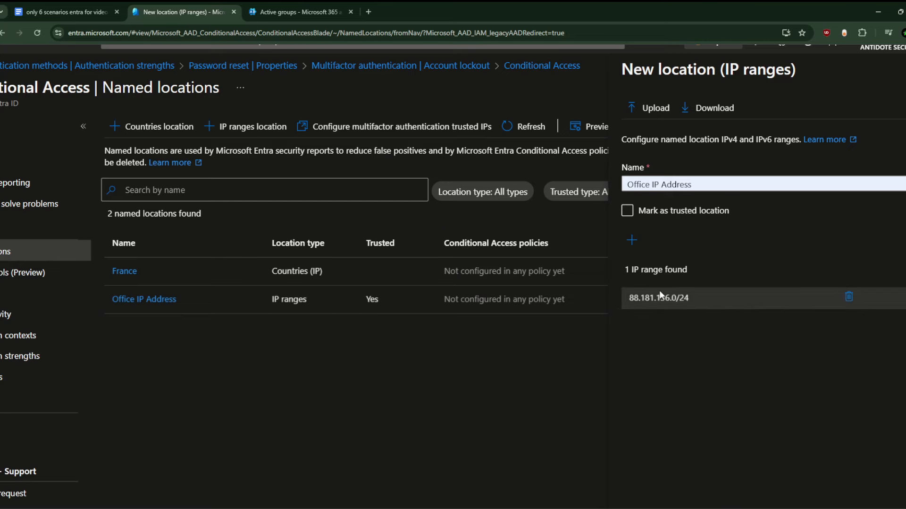
pyautogui.hscroll(-5, 502, 348)
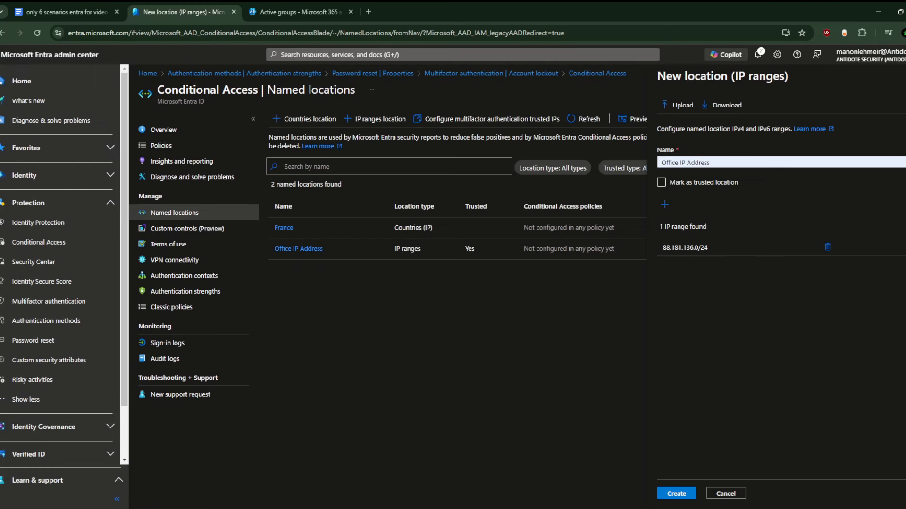
pyautogui.click(895, 75)
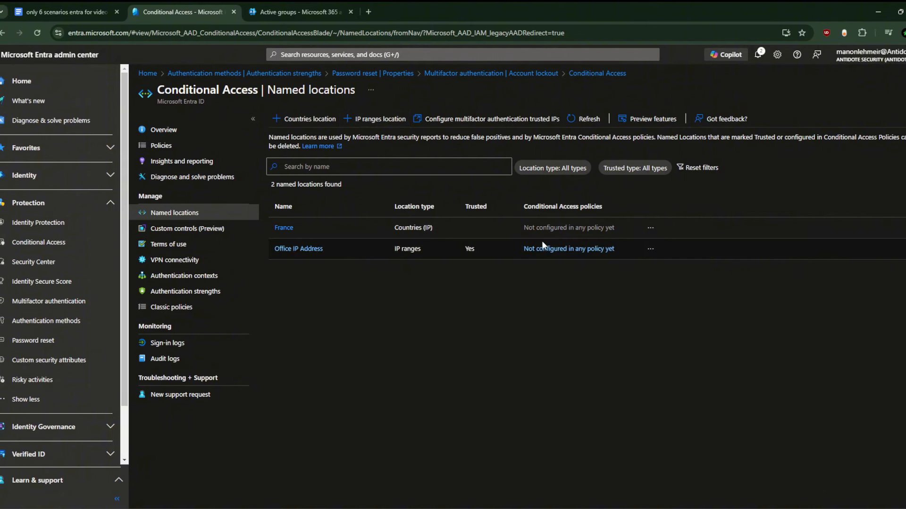
# - Check the IP range stored in the existing Office IP Address named location, and close its details
pyautogui.click(321, 246)
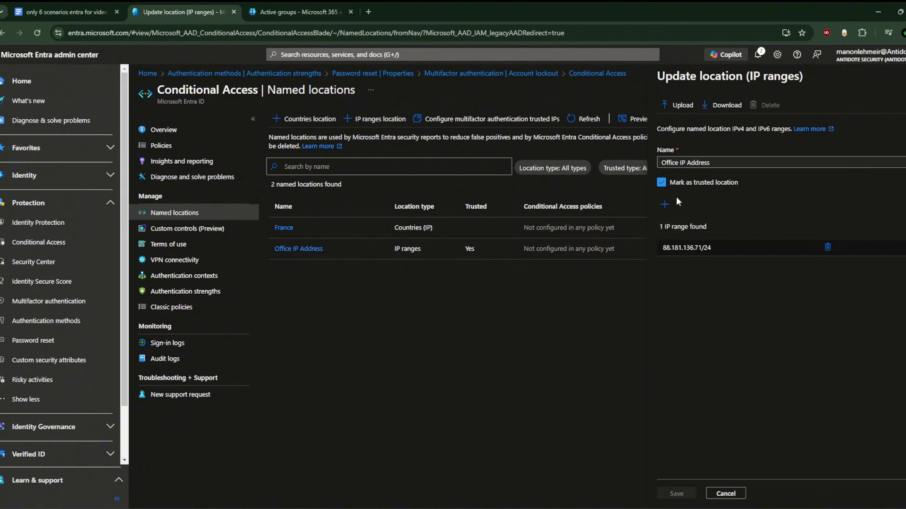
pyautogui.doubleClick(699, 250)
pyautogui.click(901, 85)
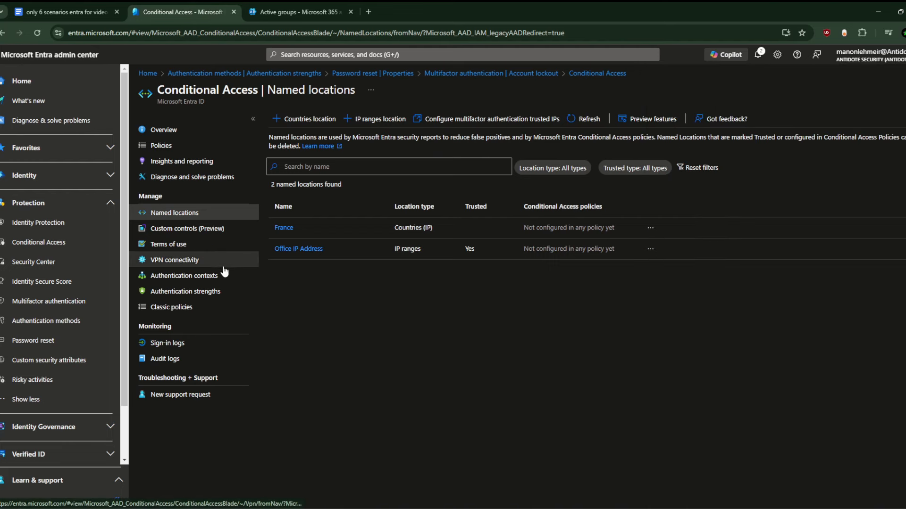
# - Start a new Conditional Access policy that includes all users and targets All resources (formerly 'All cloud apps')
pyautogui.click(206, 146)
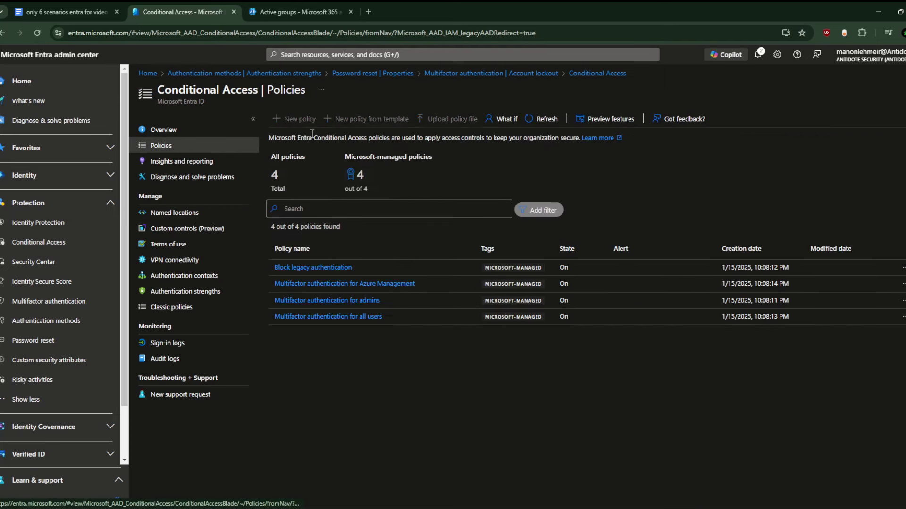
pyautogui.click(300, 122)
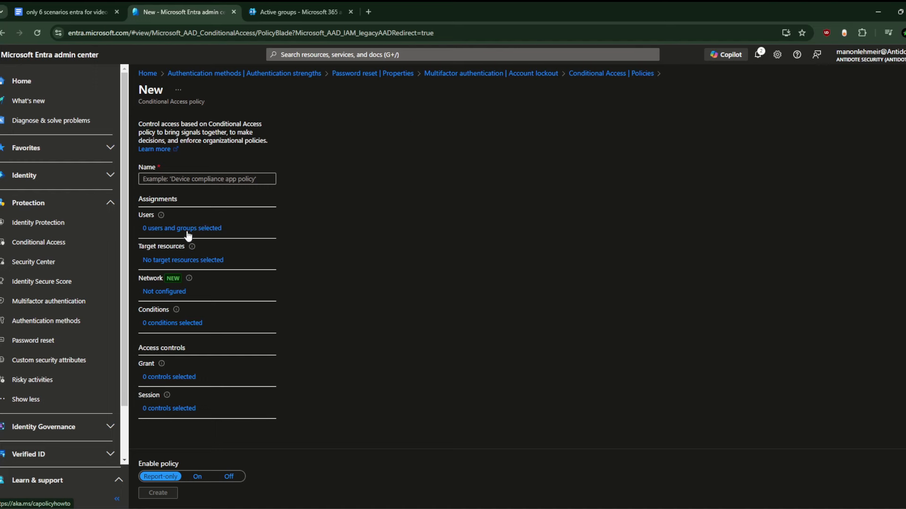
pyautogui.click(186, 229)
pyautogui.click(325, 205)
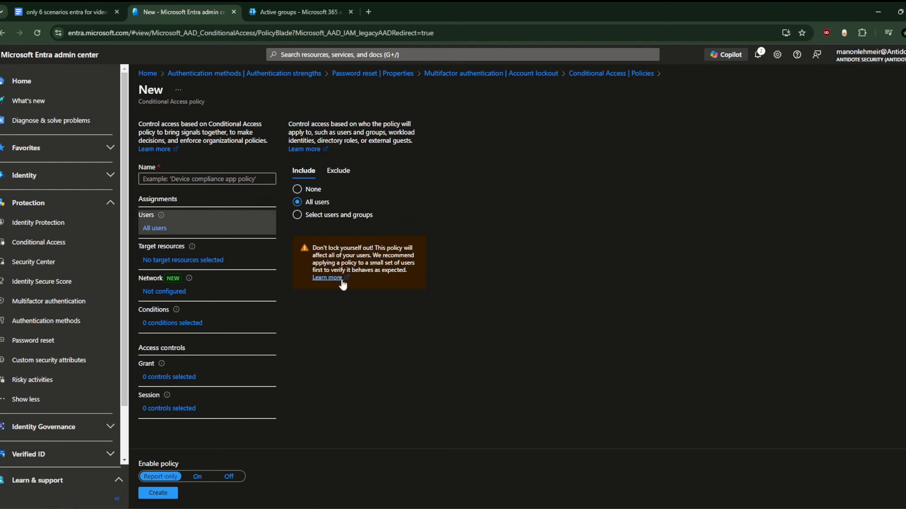
pyautogui.click(193, 263)
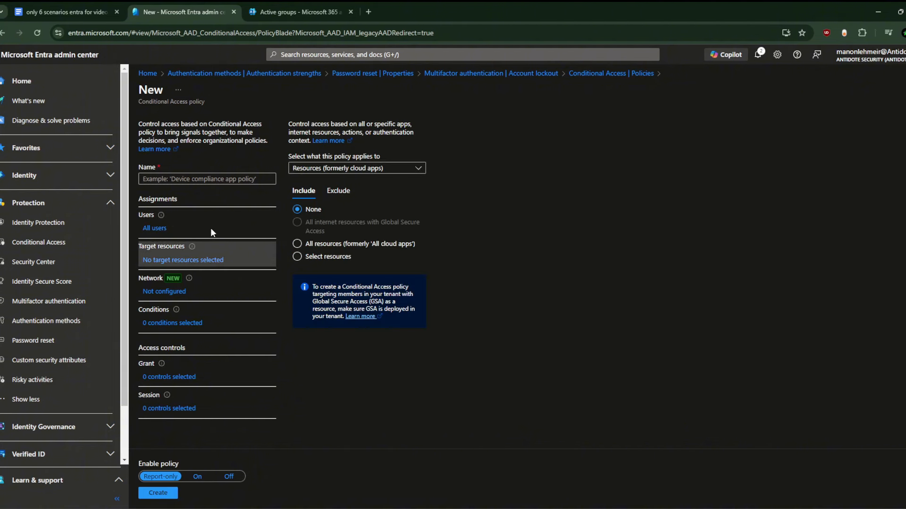
pyautogui.click(309, 244)
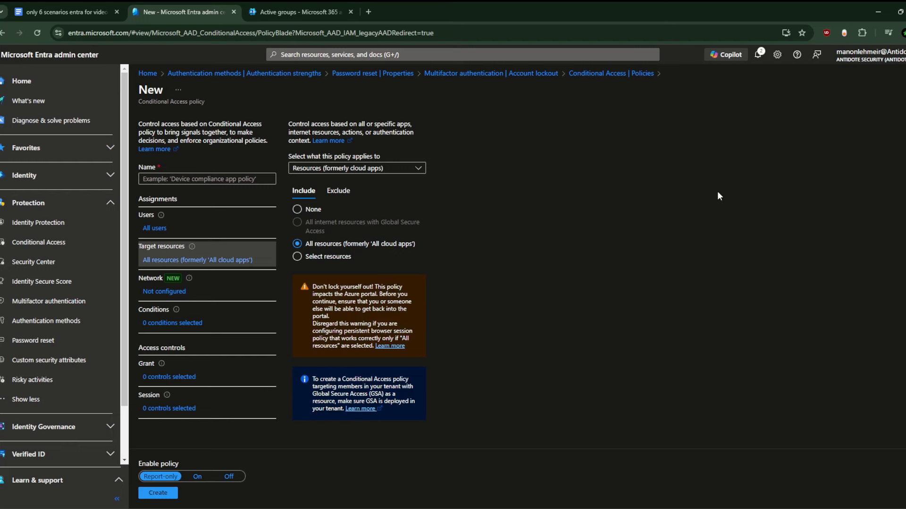
# - Browse the individually selectable target resources, and return the policy's target to All resources
pyautogui.click(326, 257)
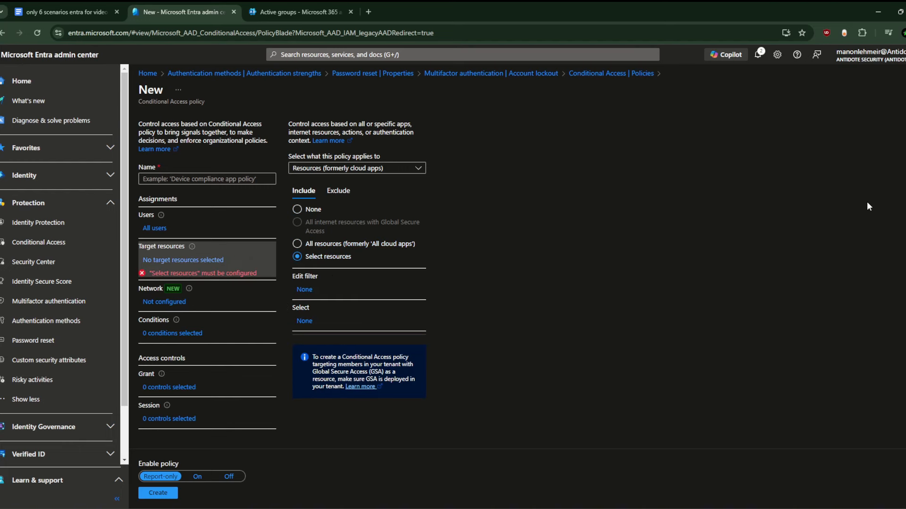
pyautogui.click(304, 321)
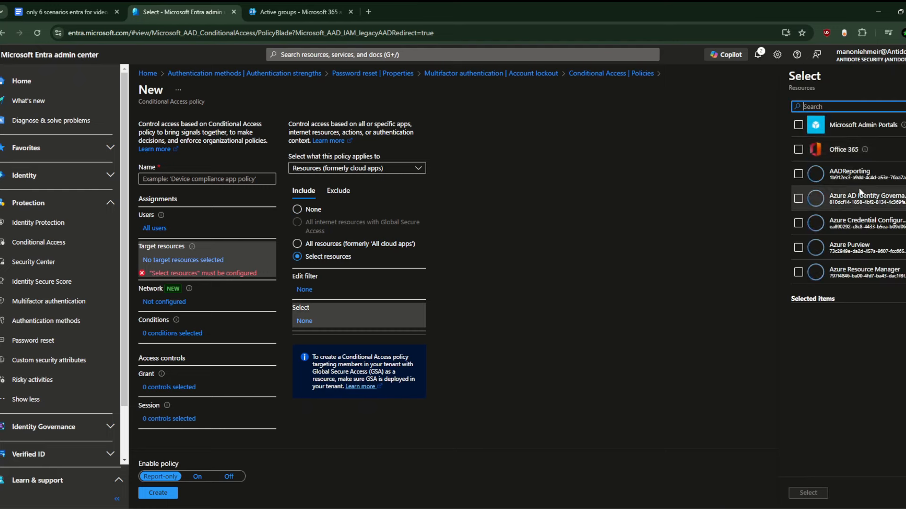
pyautogui.scroll(-5, 859, 189)
pyautogui.scroll(-5, 860, 189)
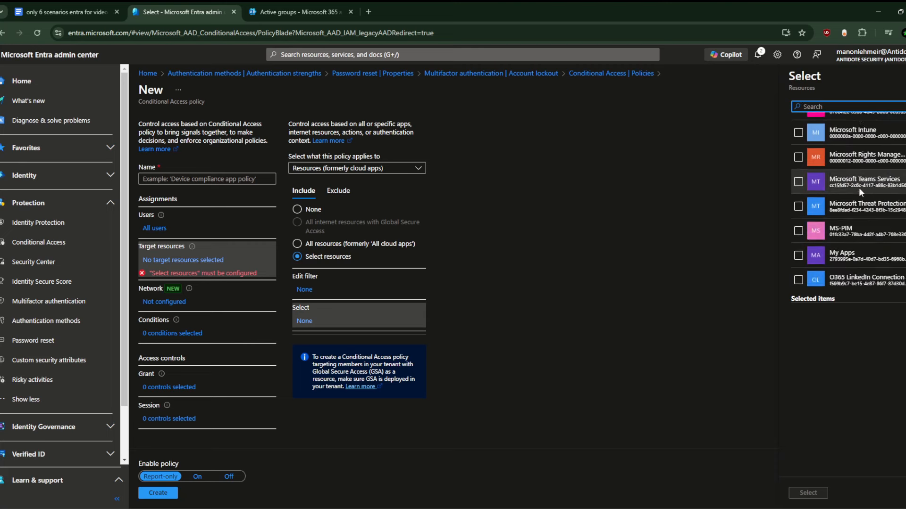
pyautogui.scroll(-3, 859, 189)
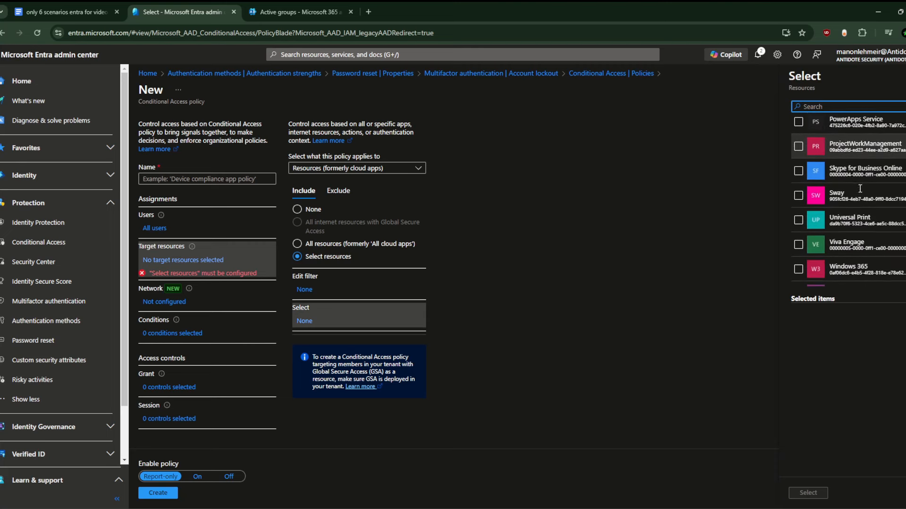
pyautogui.click(298, 243)
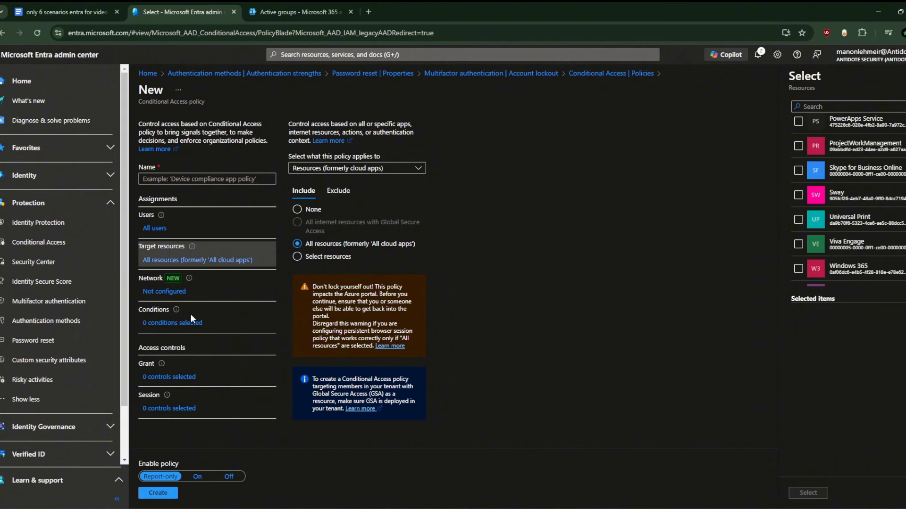
# - Enable the policy's network assignment and include Office IP Address under Selected networks and locations
pyautogui.click(175, 292)
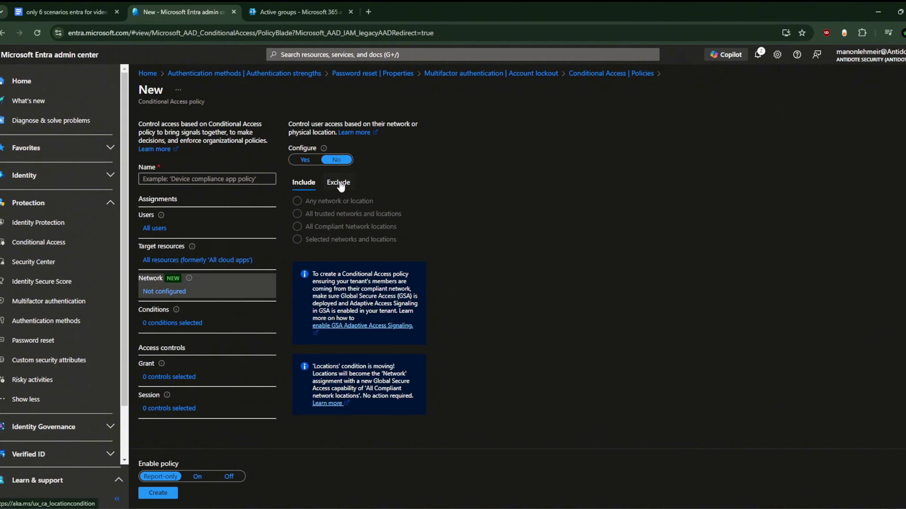
pyautogui.click(312, 160)
pyautogui.click(302, 241)
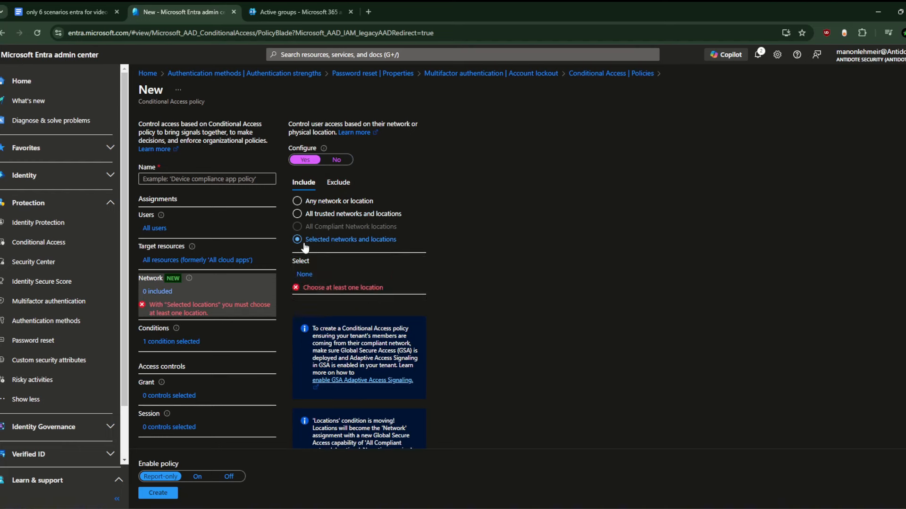
pyautogui.click(304, 274)
pyautogui.click(336, 215)
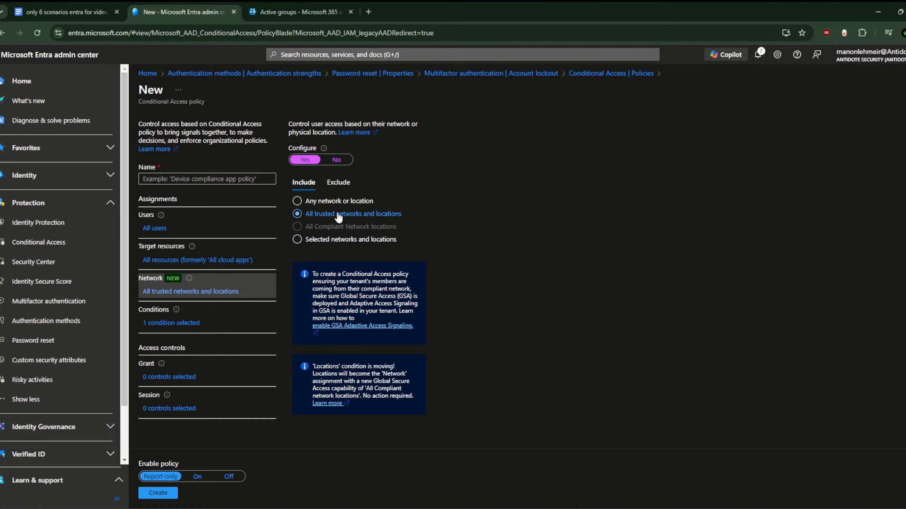
pyautogui.click(340, 240)
pyautogui.click(304, 275)
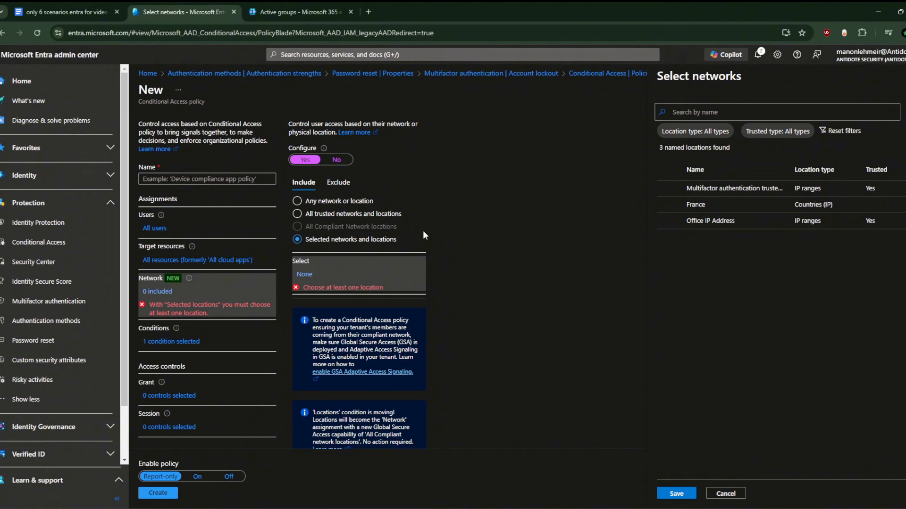
pyautogui.click(351, 215)
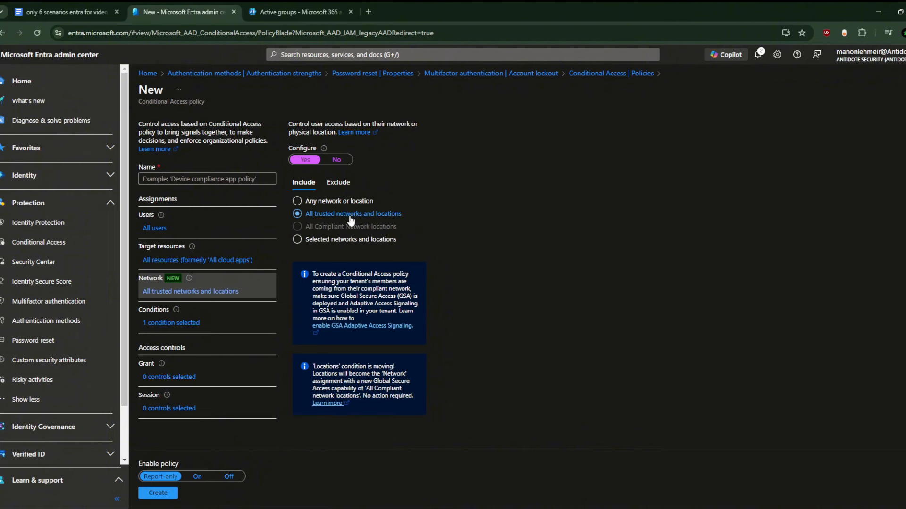
pyautogui.click(338, 239)
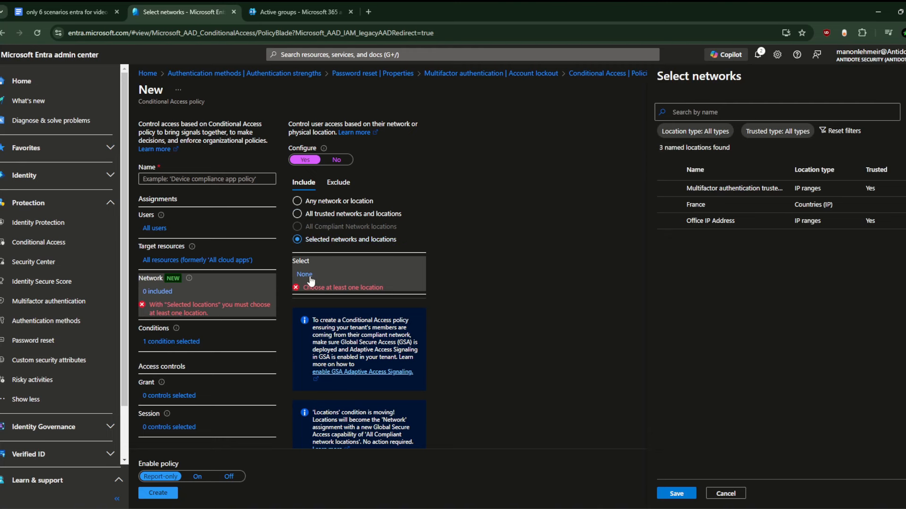
pyautogui.click(669, 221)
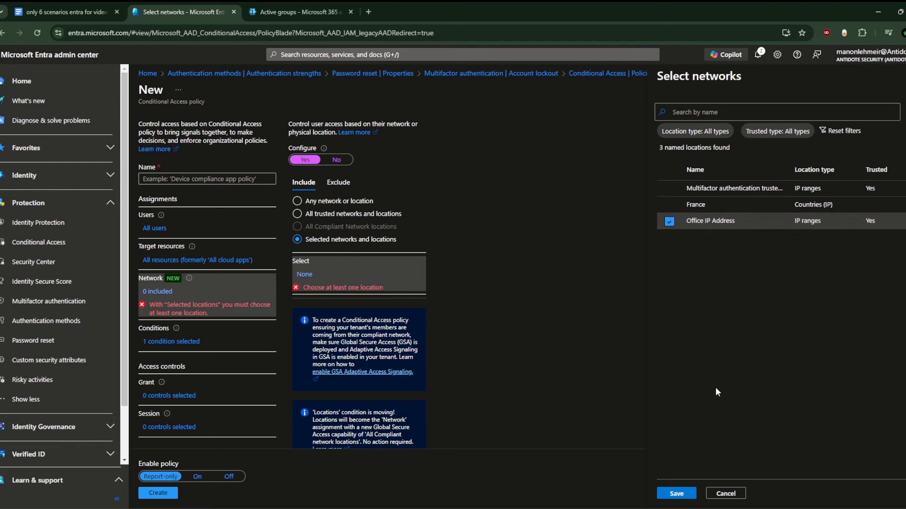
pyautogui.click(676, 494)
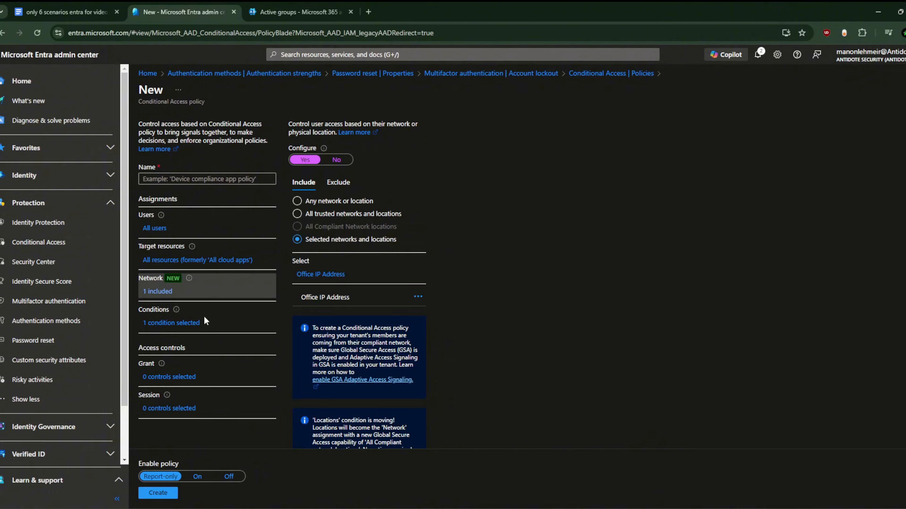
# - Review the policy's available conditions and open its grant access controls
pyautogui.scroll(-1, 204, 321)
pyautogui.click(189, 277)
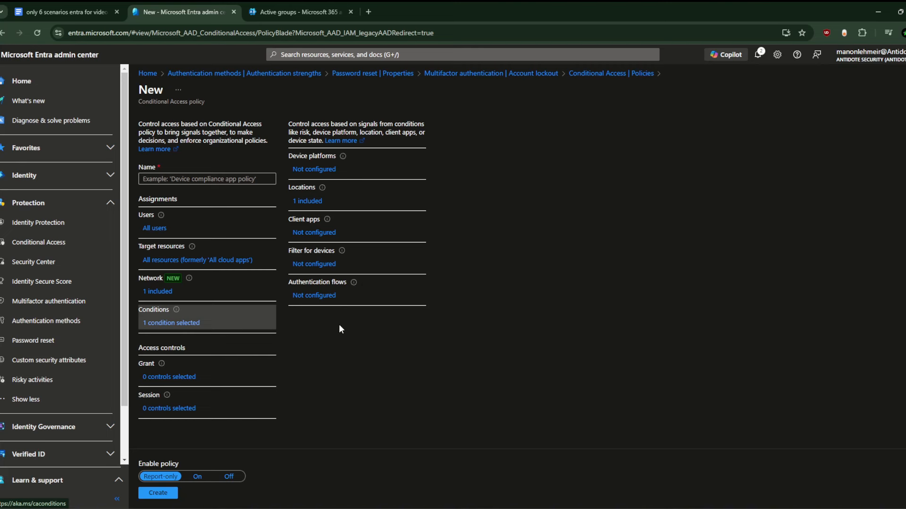
pyautogui.click(185, 377)
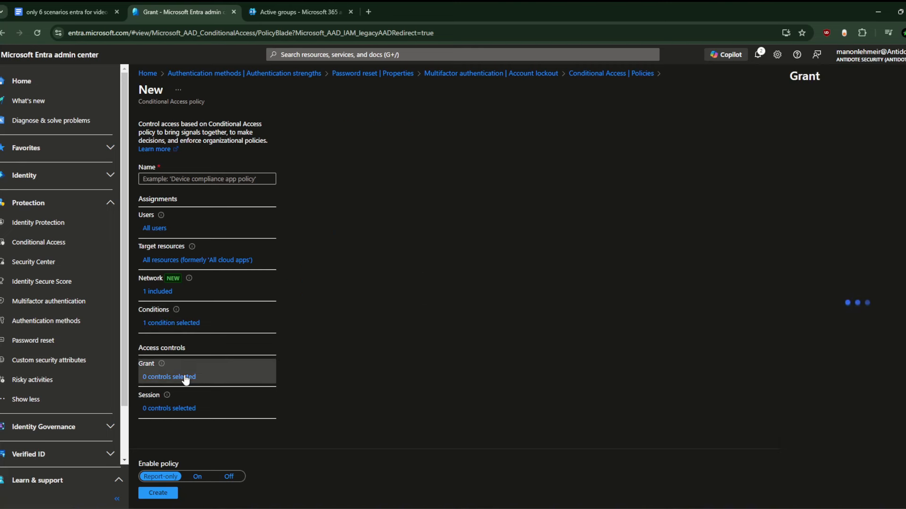
pyautogui.click(239, 180)
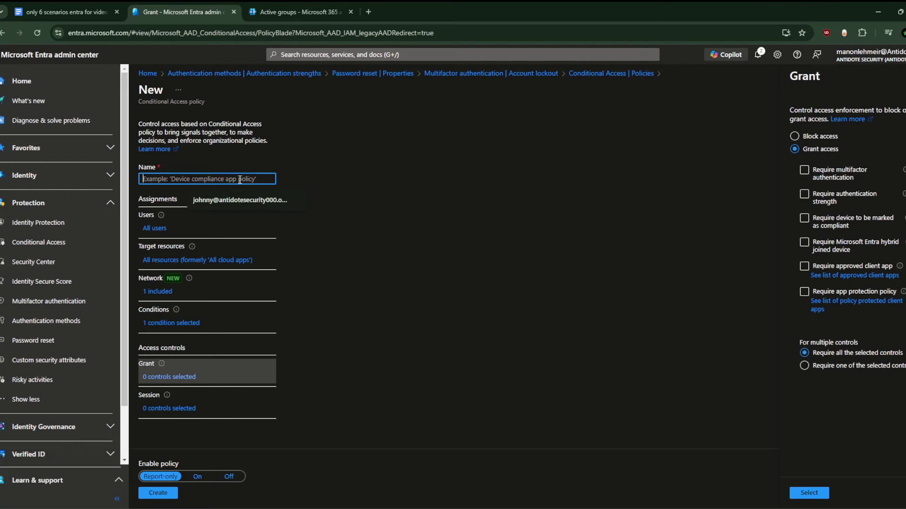
pyautogui.write('NAMED')
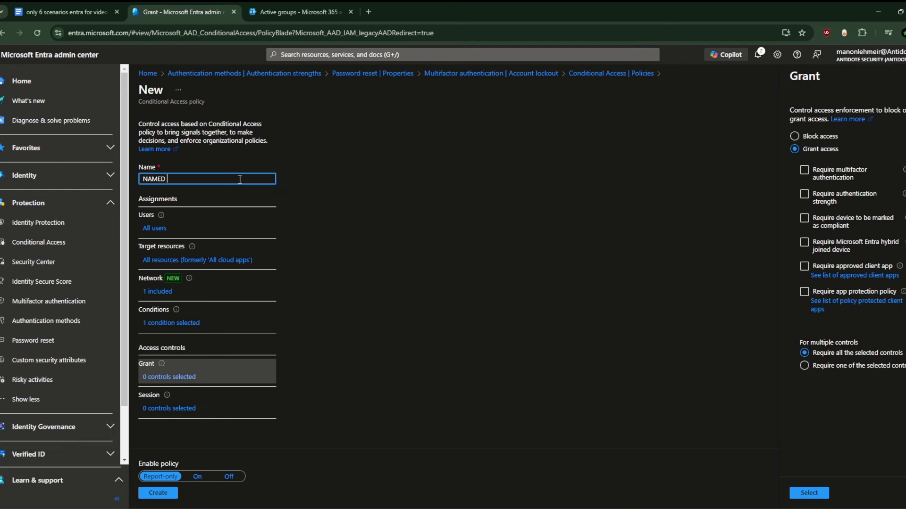
pyautogui.press('BackSpace')
pyautogui.press('BackSpace')
pyautogui.press('BackSpace')
pyautogui.press('BackSpace')
pyautogui.press('BackSpace')
pyautogui.press('BackSpace')
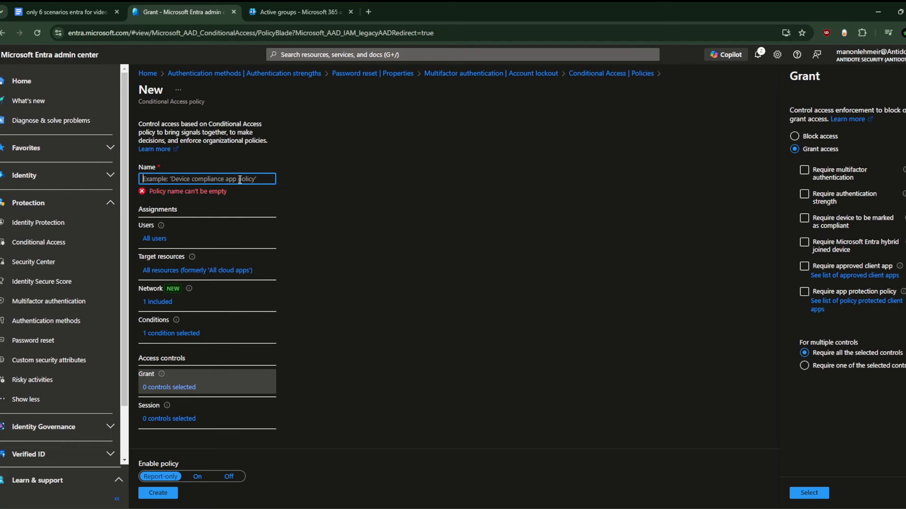
pyautogui.write('Only')
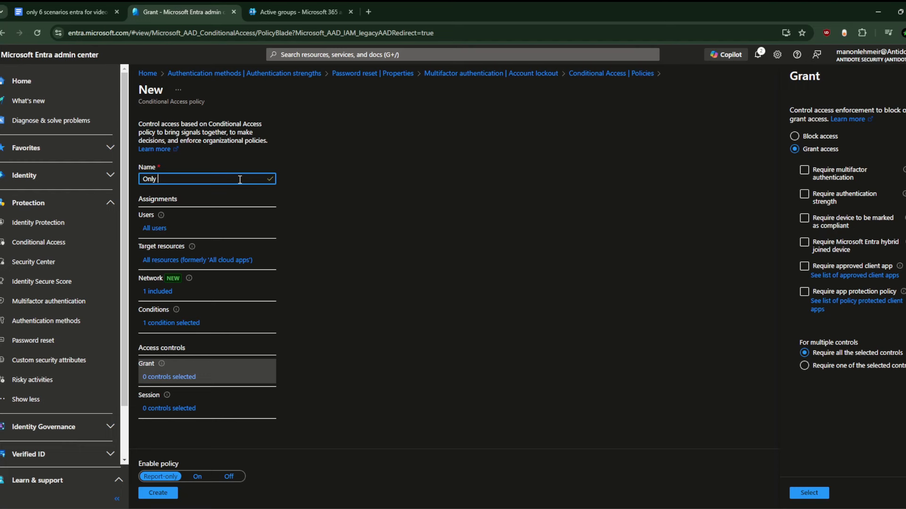
pyautogui.press('BackSpace')
pyautogui.press('BackSpace')
pyautogui.press('BackSpace')
pyautogui.write('acce')
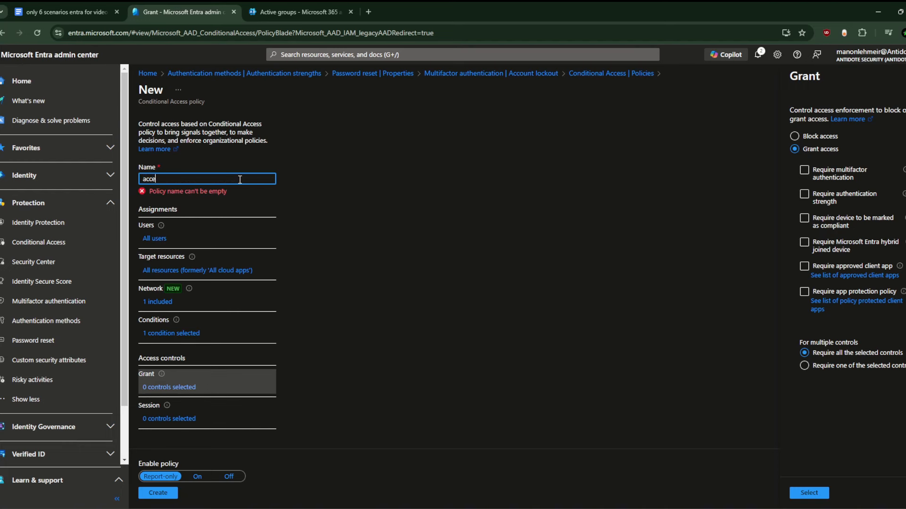
pyautogui.press('BackSpace')
pyautogui.press('BackSpace')
pyautogui.press('BackSpace')
pyautogui.press('BackSpace')
# - Name the new Conditional Access policy ACCESS RESSOURCE ONLY FROM PARIS OFFICE
pyautogui.write('ACCESS ')
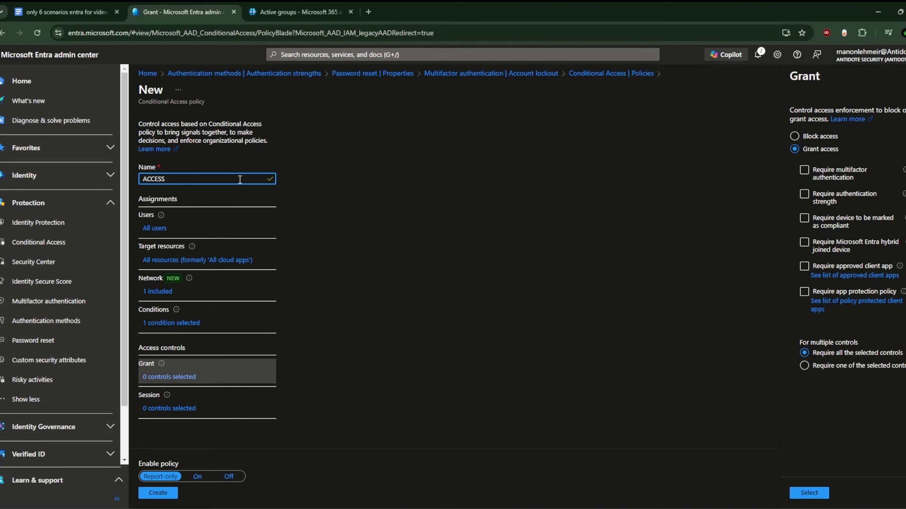
pyautogui.write('RESSOURCE ONLY FROM OFFI')
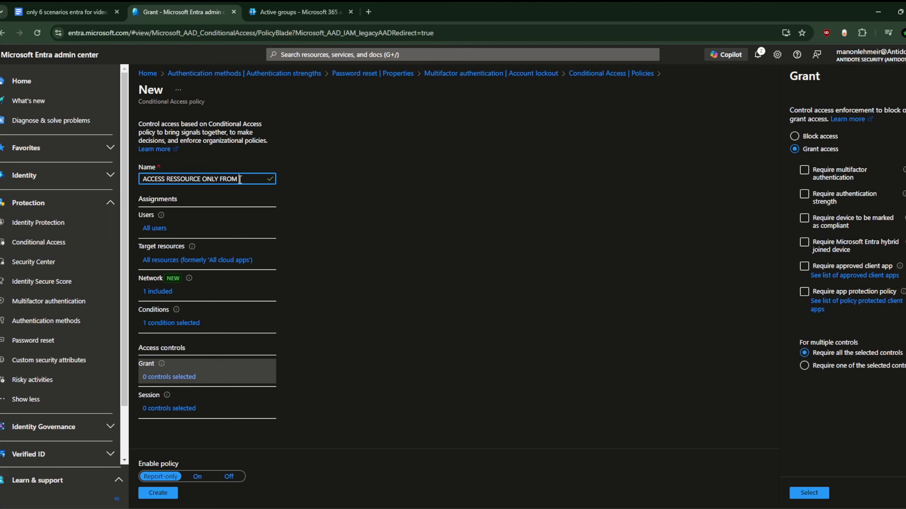
pyautogui.press('BackSpace')
pyautogui.press('BackSpace')
pyautogui.press('BackSpace')
pyautogui.press('BackSpace')
pyautogui.write('FFICE')
pyautogui.write(' PAR')
pyautogui.press('BackSpace')
pyautogui.press('BackSpace')
pyautogui.press('BackSpace')
pyautogui.press('BackSpace')
pyautogui.press('Left')
pyautogui.press('Left')
pyautogui.press('Left')
pyautogui.press('Left')
pyautogui.press('Left')
pyautogui.press('Left')
pyautogui.write('PARIS')
# - Close the grant controls and the new policy form, discarding the unsaved policy
pyautogui.click(905, 75)
pyautogui.click(905, 90)
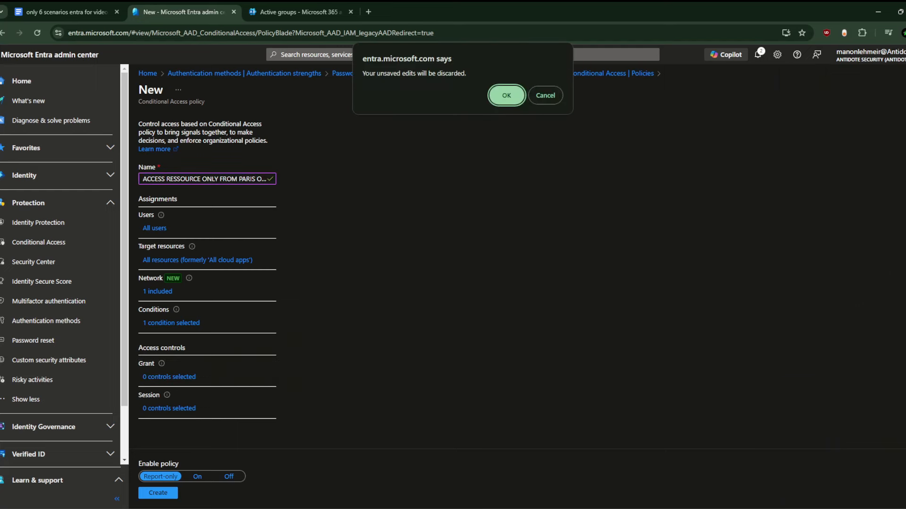
pyautogui.click(509, 99)
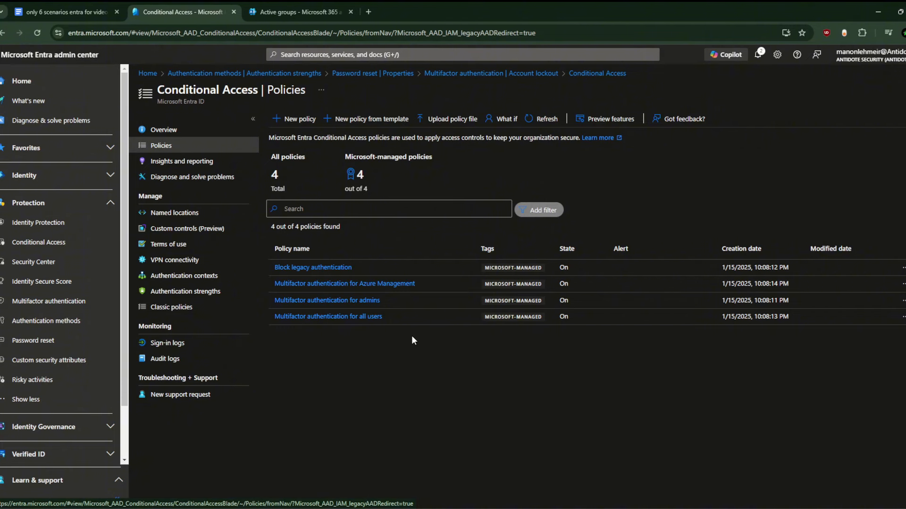
# - Switch to the scenarios document in Google Docs and read Scenario 5 on configuring MFA for a specific group
pyautogui.click(60, 10)
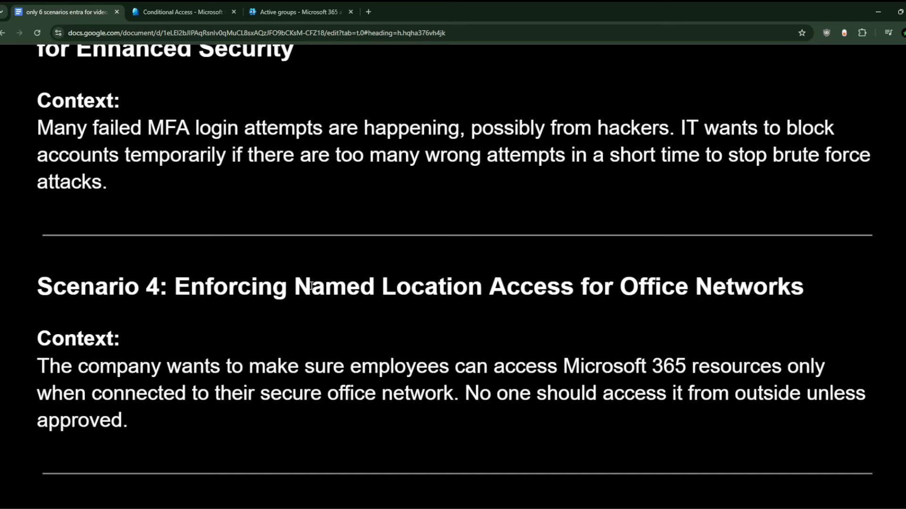
pyautogui.scroll(-6, 312, 286)
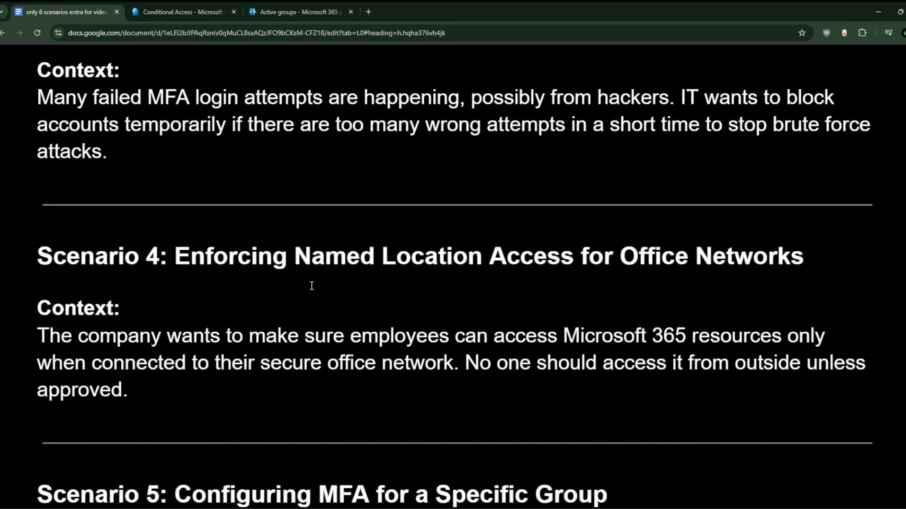
pyautogui.scroll(1, 311, 286)
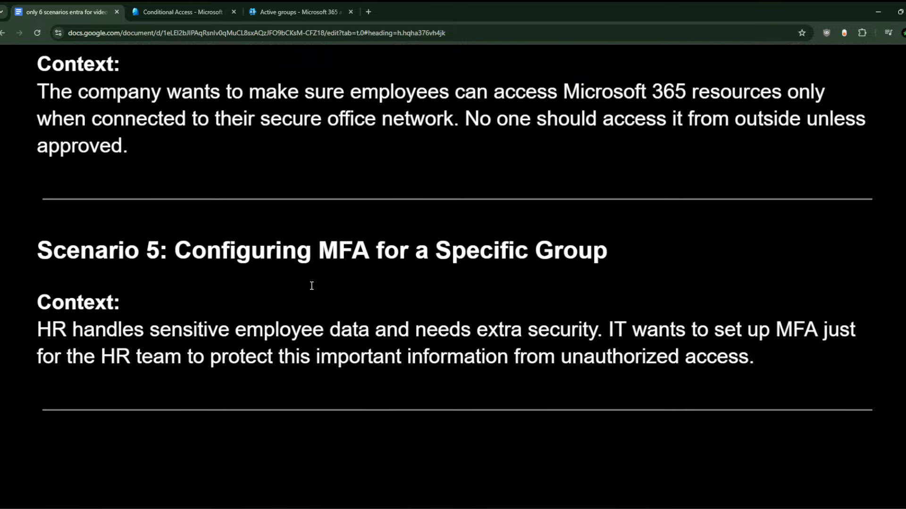
pyautogui.click(432, 269)
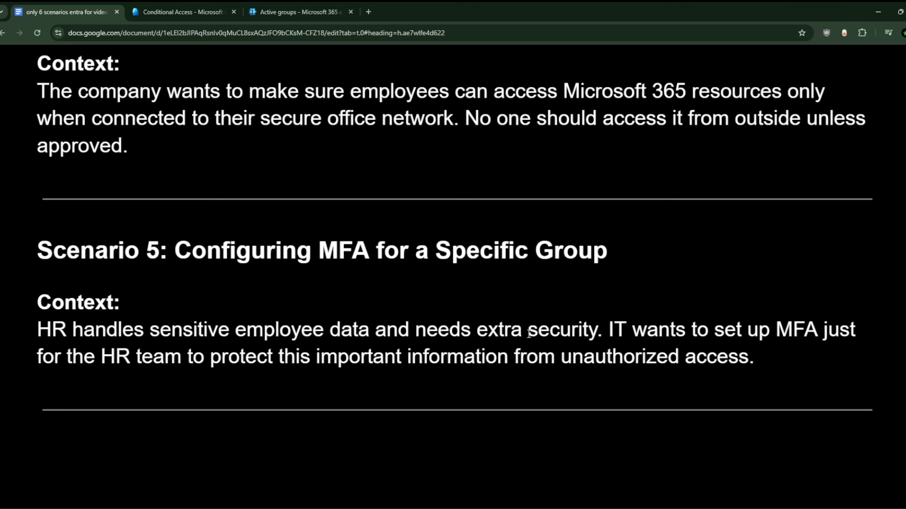
# - Return to the Microsoft Entra admin center, view the blank Conditional Access policy form, and close it without creating a policy
pyautogui.click(159, 4)
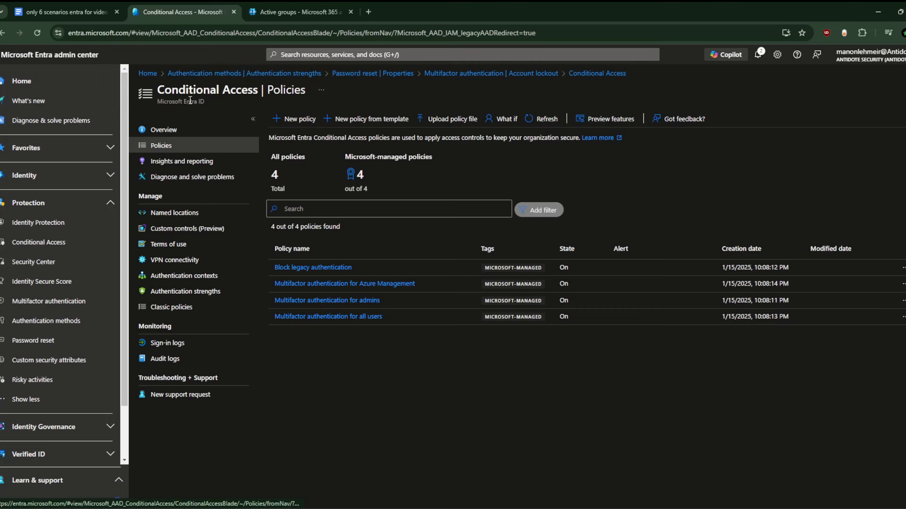
pyautogui.click(285, 119)
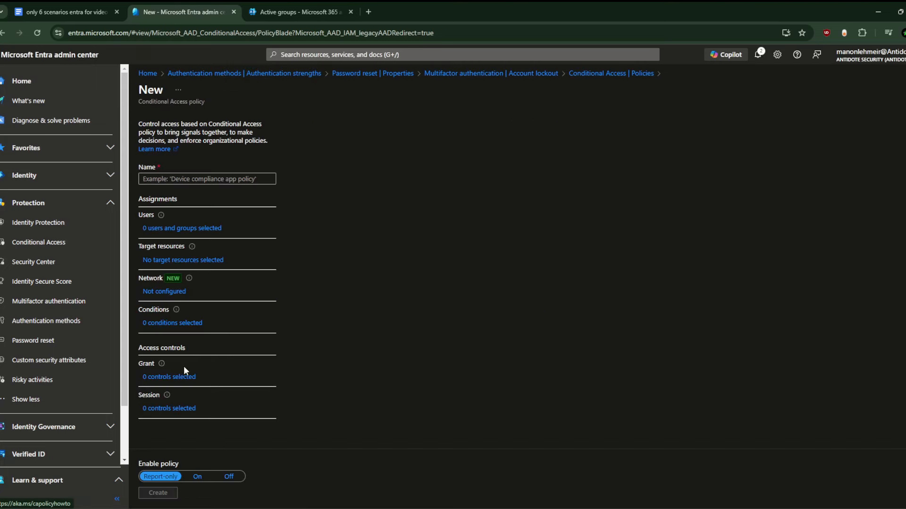
pyautogui.click(905, 89)
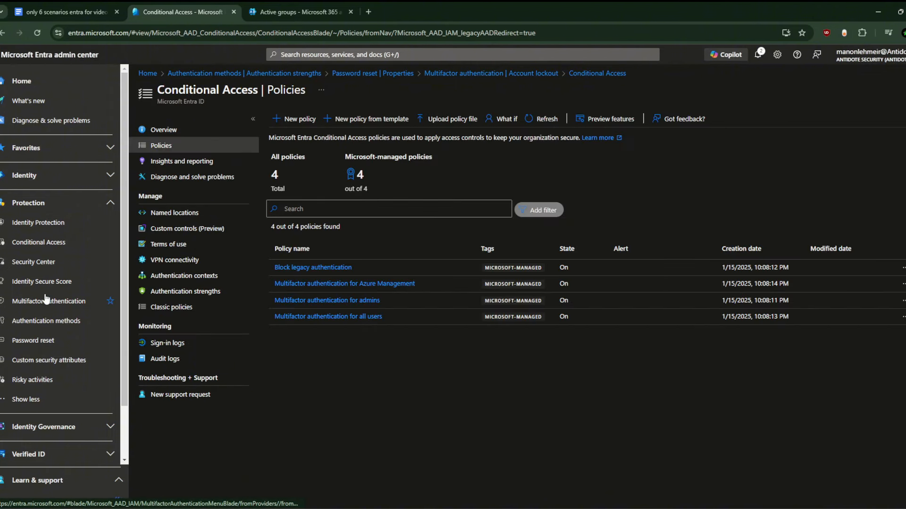
# - Open the authentication method policies and examine the SMS method's settings and included target groups
pyautogui.click(51, 323)
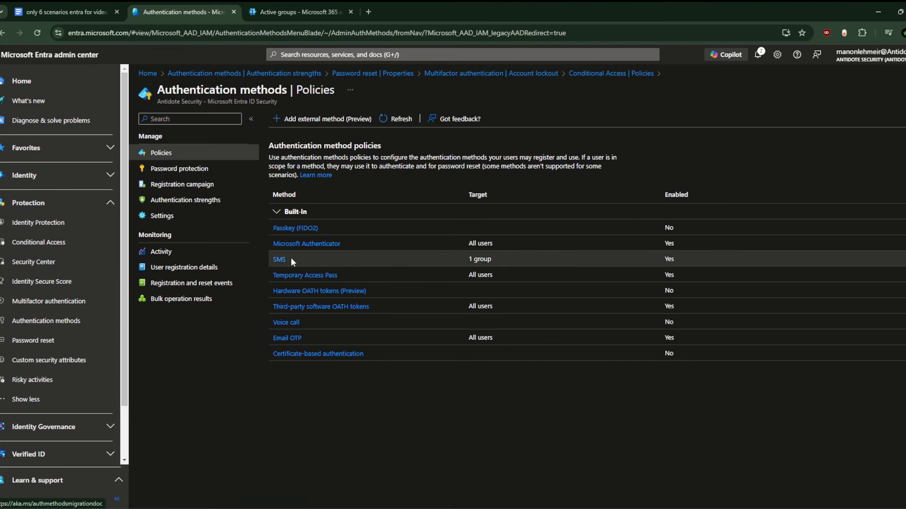
pyautogui.click(279, 259)
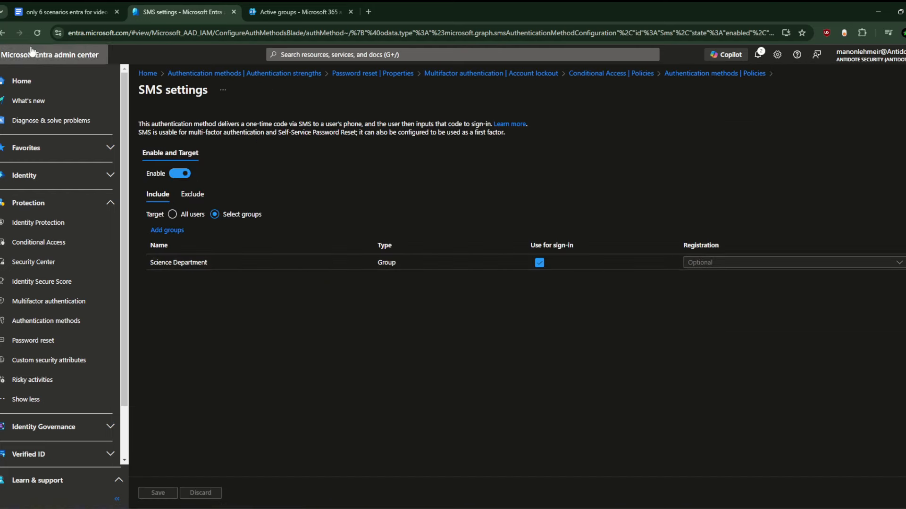
pyautogui.click(3, 33)
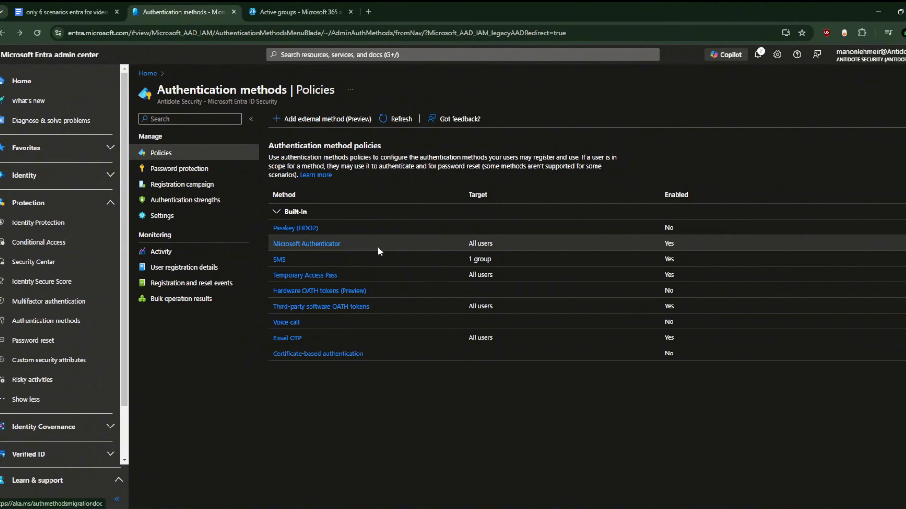
pyautogui.click(279, 260)
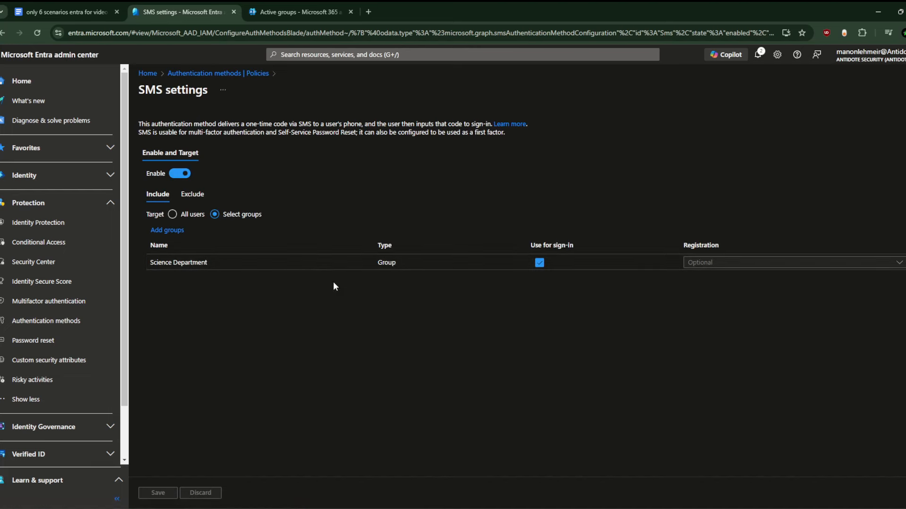
# - Try selecting the All Company group as an additional SMS target, and close the group selection without applying it
pyautogui.click(169, 230)
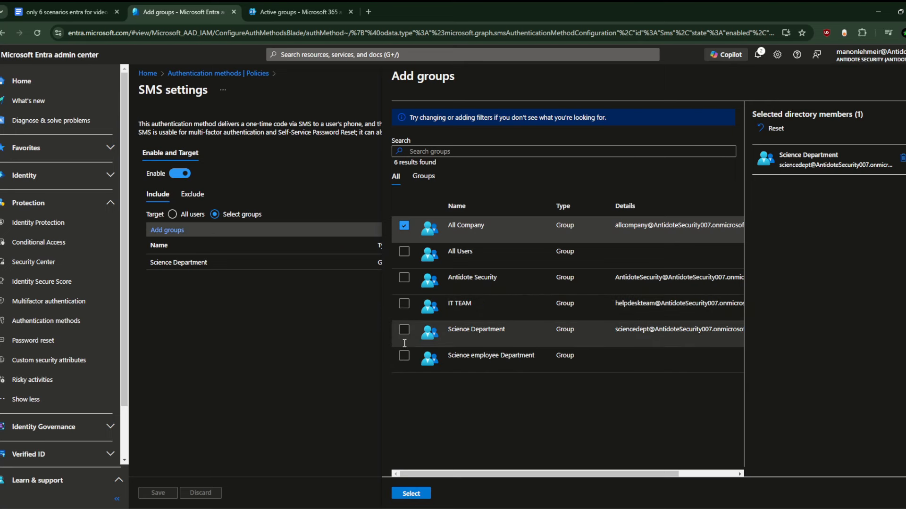
pyautogui.click(404, 226)
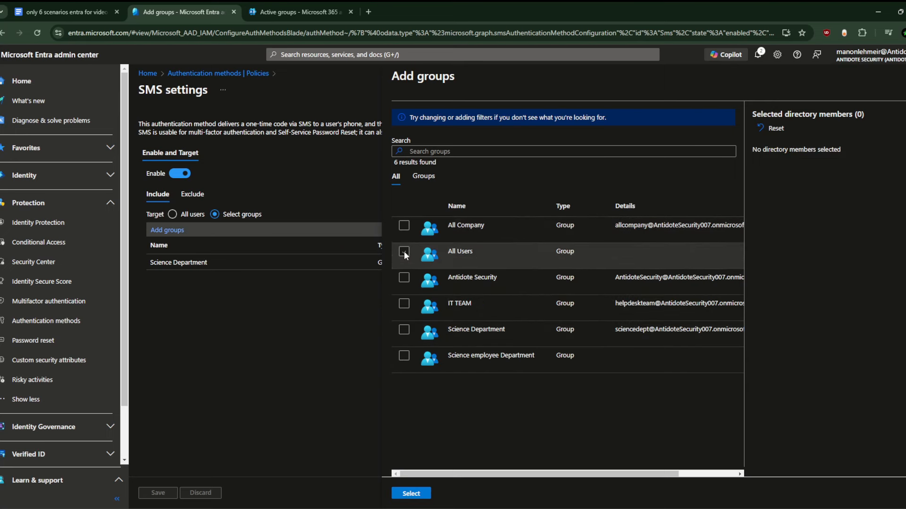
pyautogui.click(404, 225)
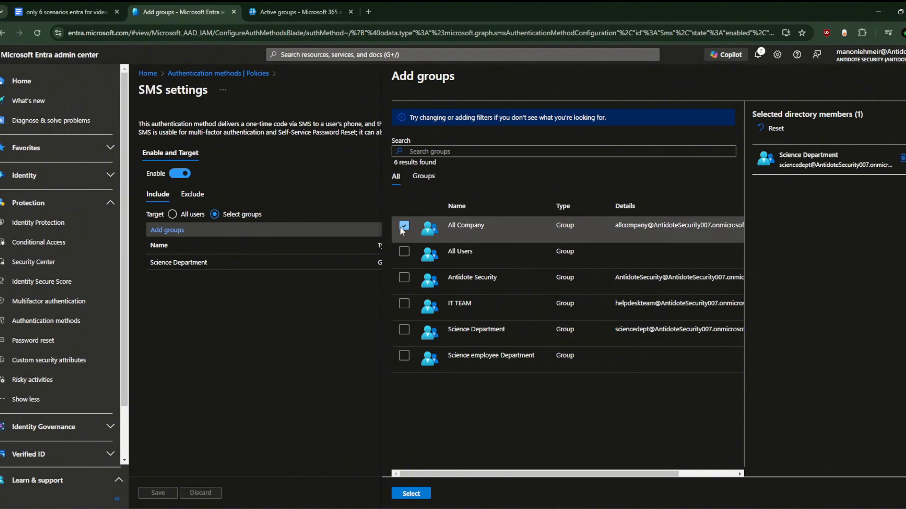
pyautogui.click(404, 227)
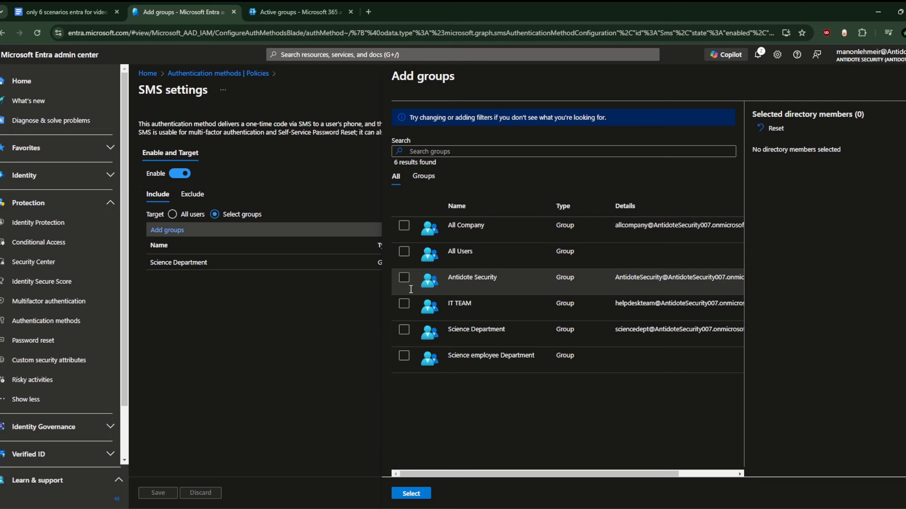
pyautogui.click(404, 226)
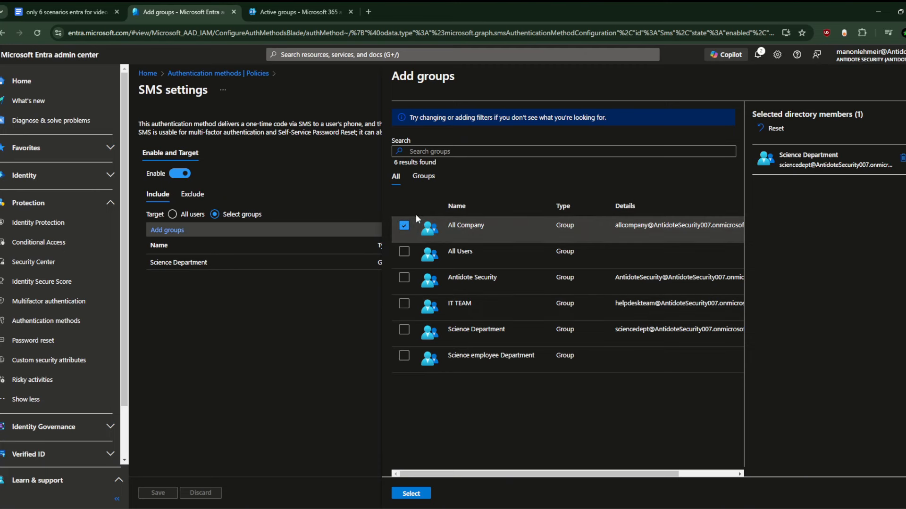
pyautogui.click(405, 226)
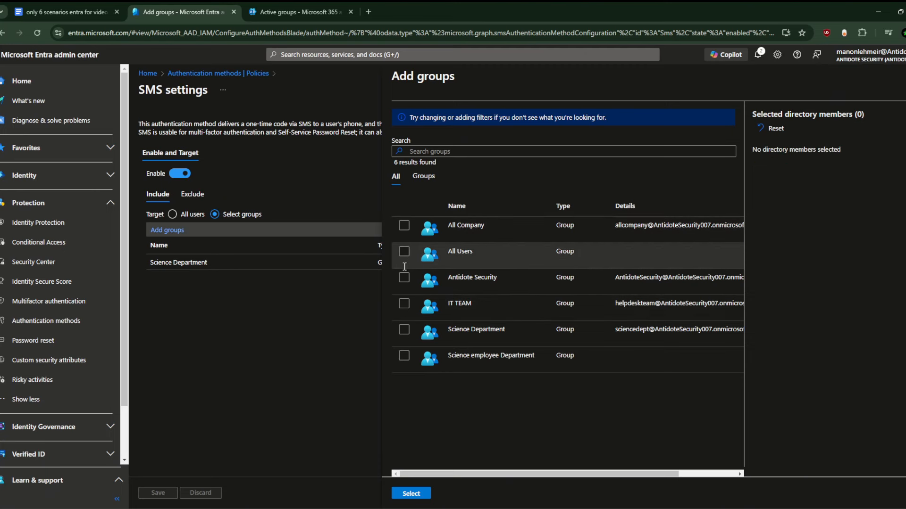
pyautogui.click(403, 226)
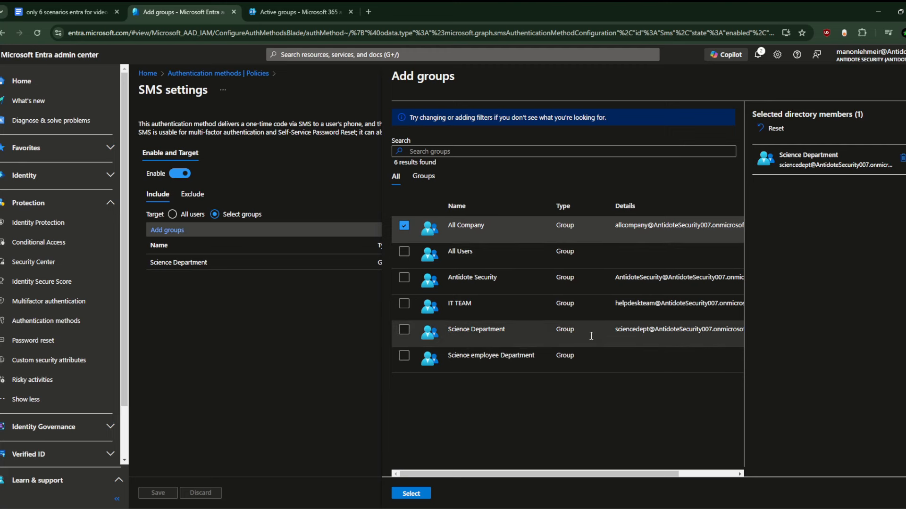
pyautogui.click(905, 76)
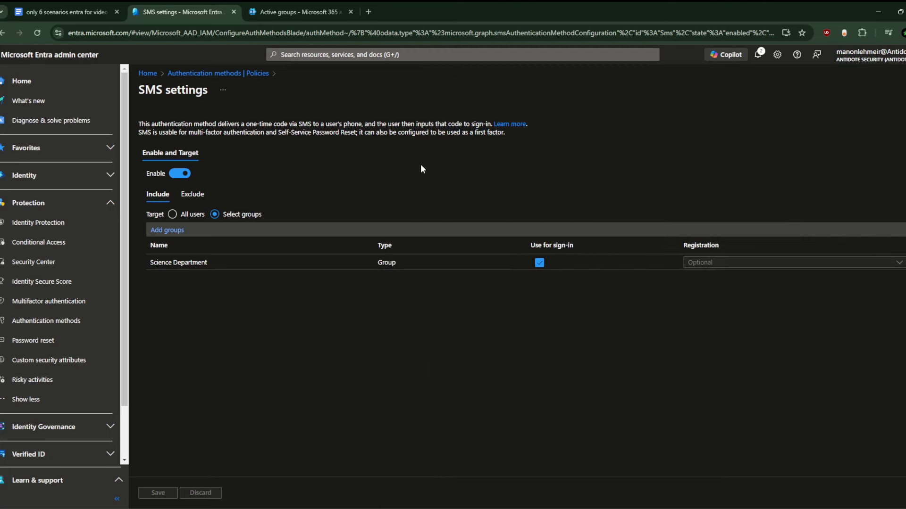
# - Recheck the SMS method's included groups, and return to the authentication method policies
pyautogui.click(3, 33)
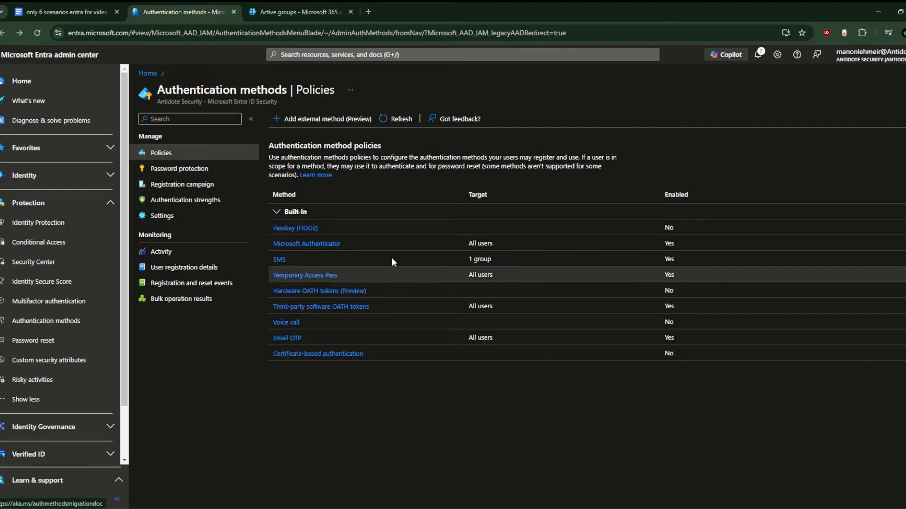
pyautogui.click(279, 259)
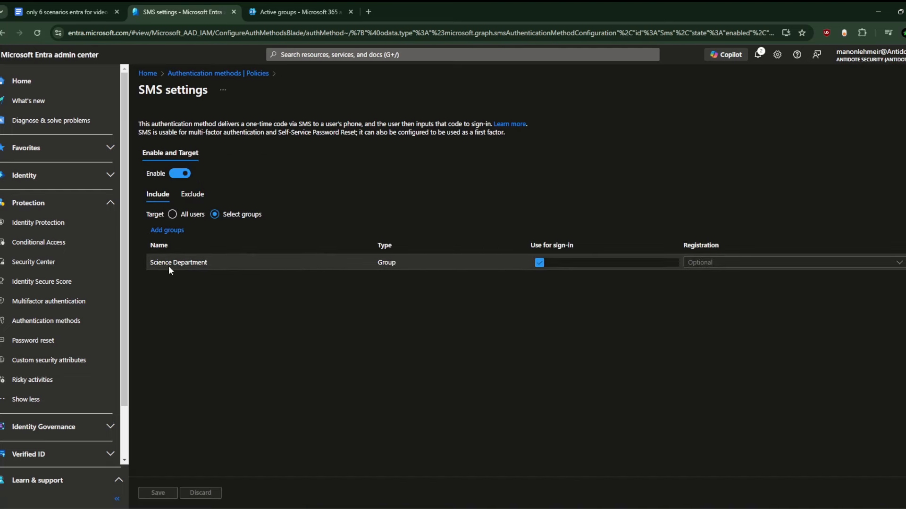
pyautogui.click(2, 32)
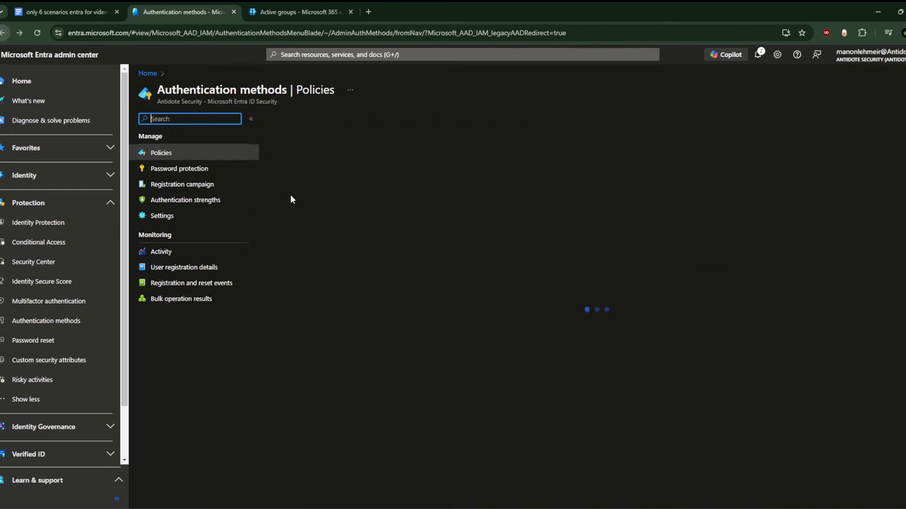
# - Open the Microsoft sign-in page in a separate Chrome window, and return to the SMS settings in Microsoft Entra
pyautogui.click(627, 508)
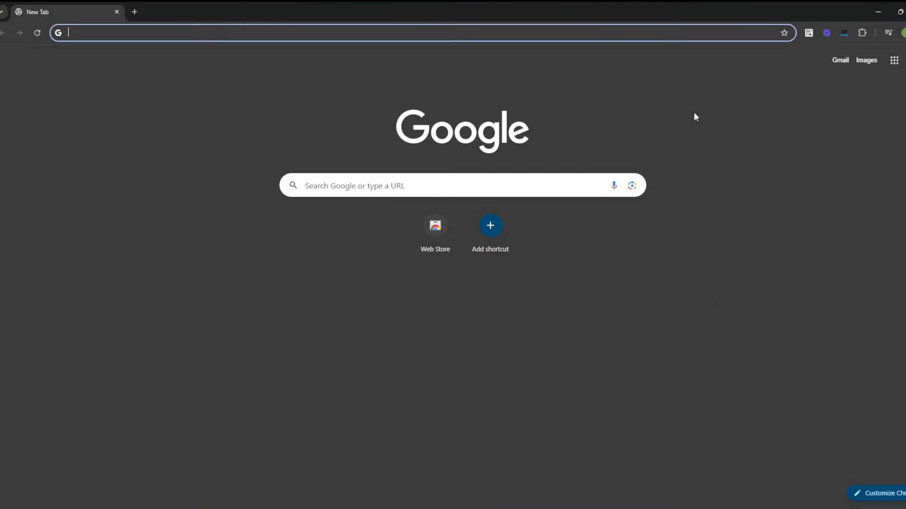
pyautogui.write('LOGI')
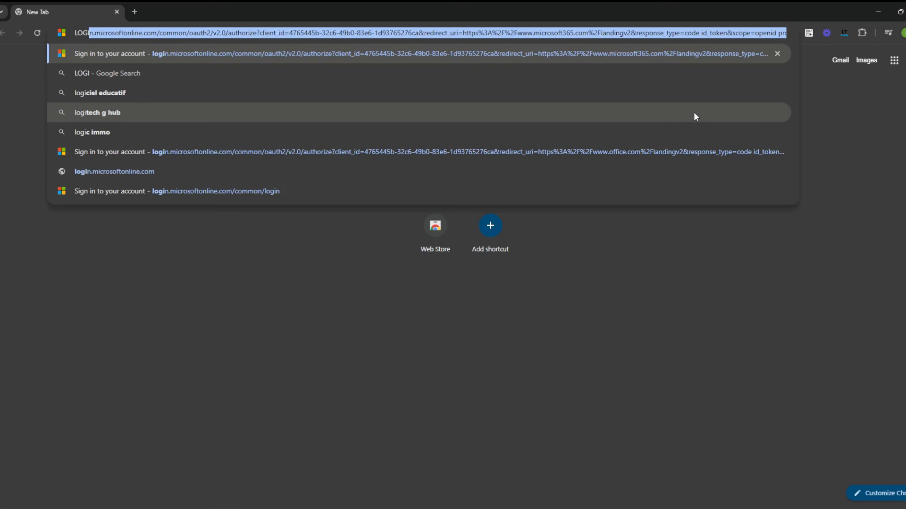
pyautogui.press('Return')
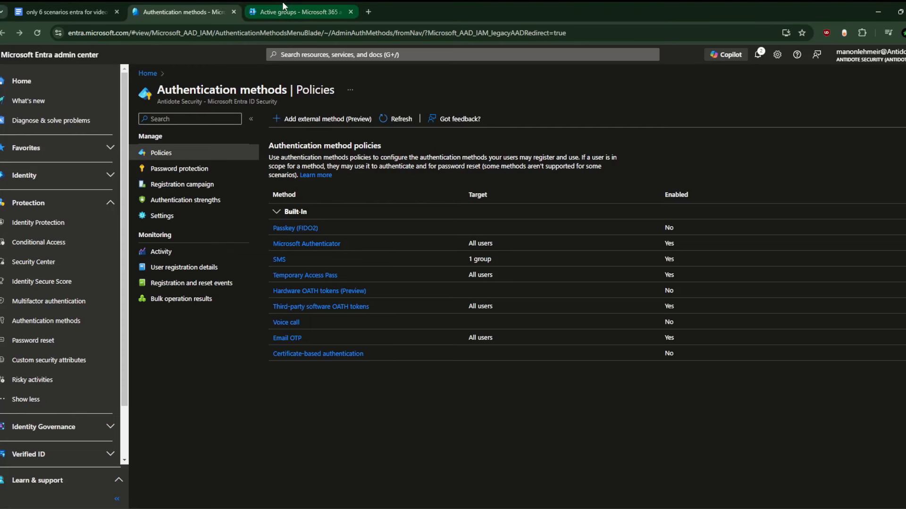
pyautogui.click(279, 260)
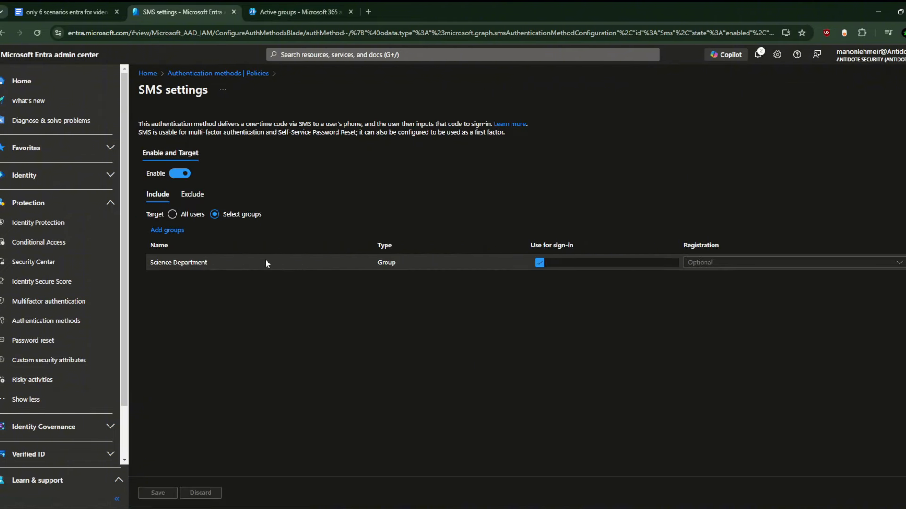
# - Switch to the Microsoft sign-in window, pick the listed account, and enter the account password to sign in to Microsoft 365
pyautogui.click(881, 8)
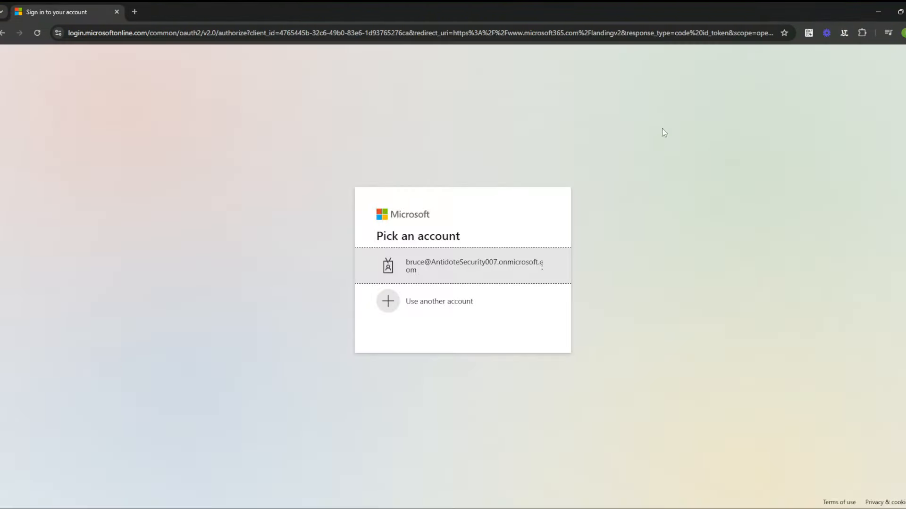
pyautogui.click(449, 264)
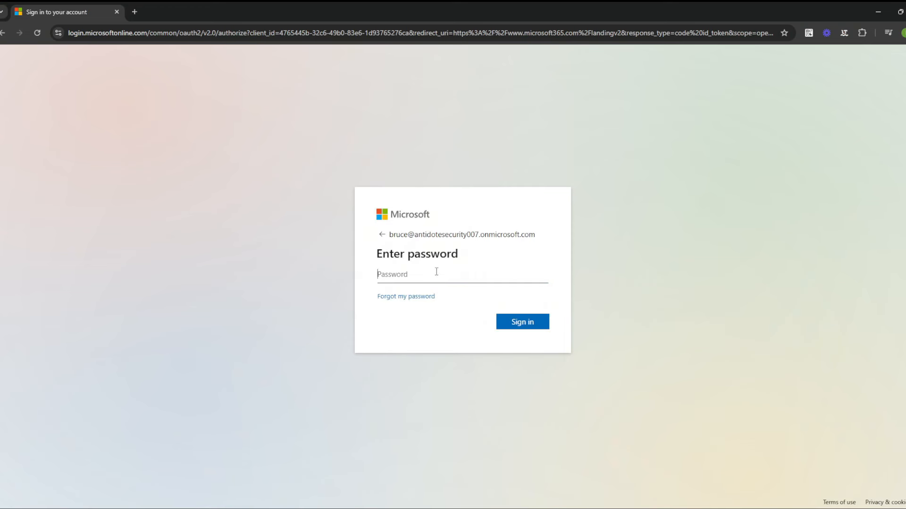
pyautogui.write('•••••••••••••••')
pyautogui.press('Return')
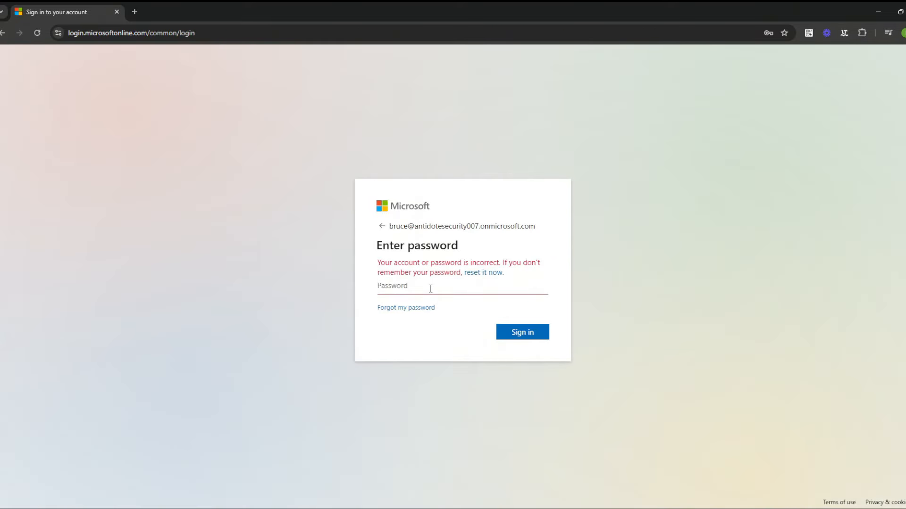
pyautogui.write('••••••••••••')
pyautogui.press('Return')
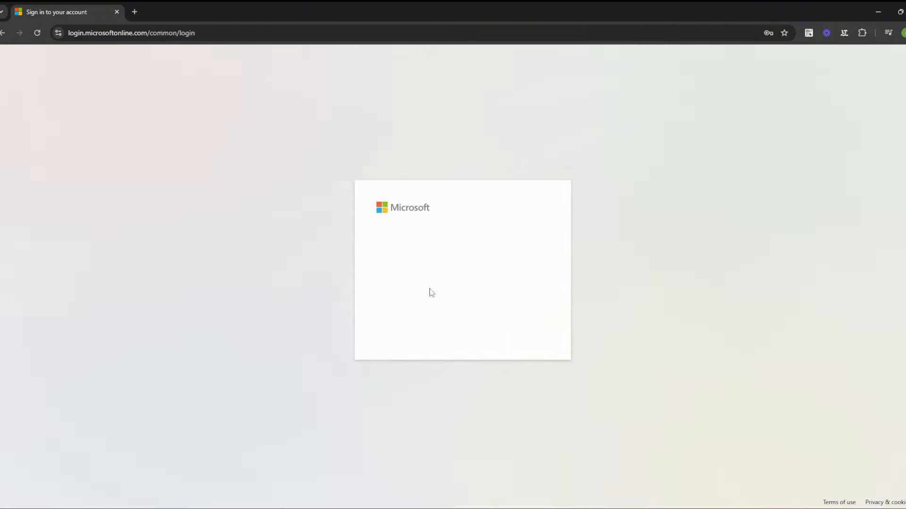
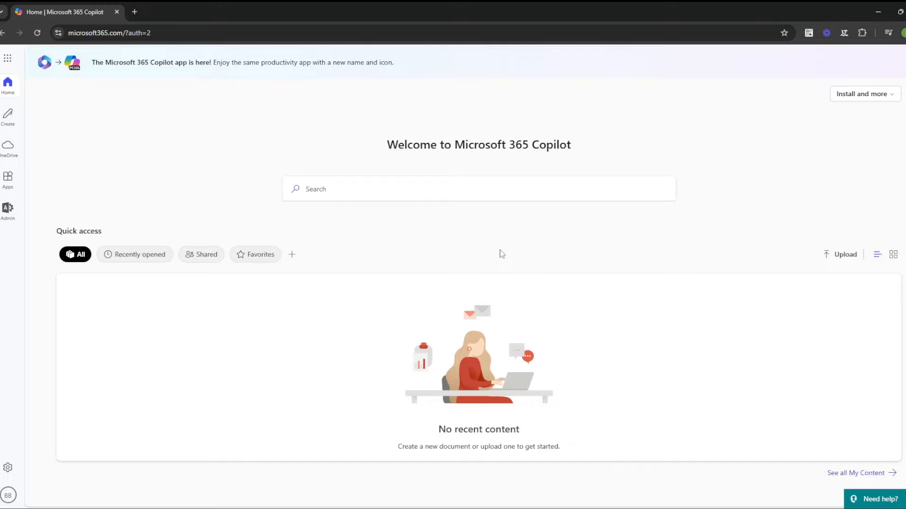
# - Return to Microsoft Entra and open the authentication methods' Password protection settings to examine the smart lockout threshold
pyautogui.click(878, 11)
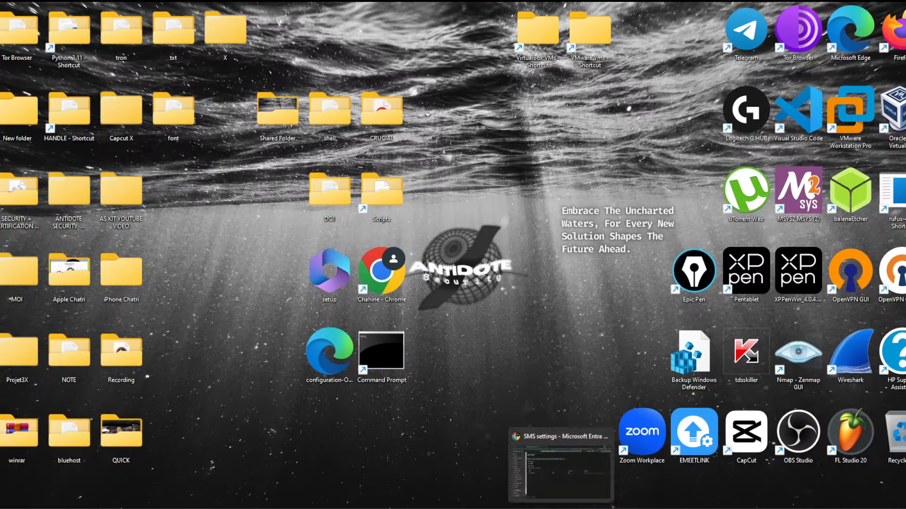
pyautogui.click(561, 467)
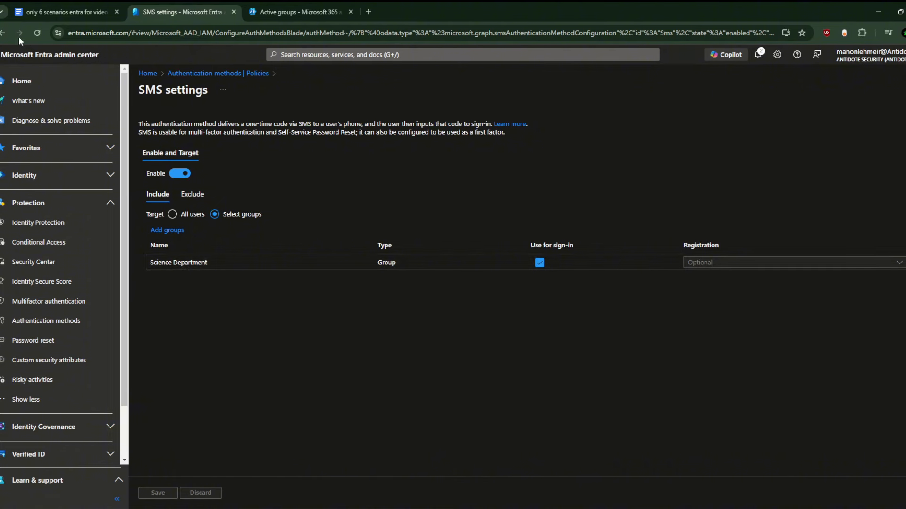
pyautogui.click(3, 32)
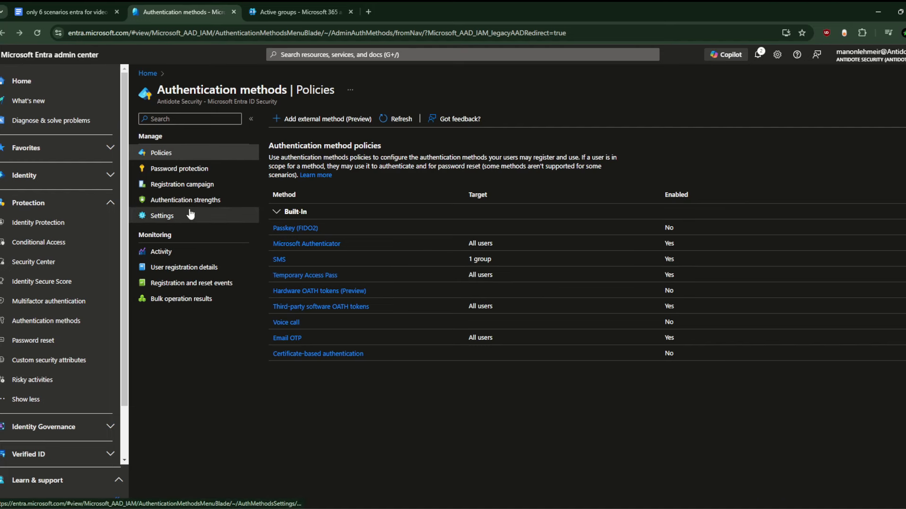
pyautogui.click(203, 172)
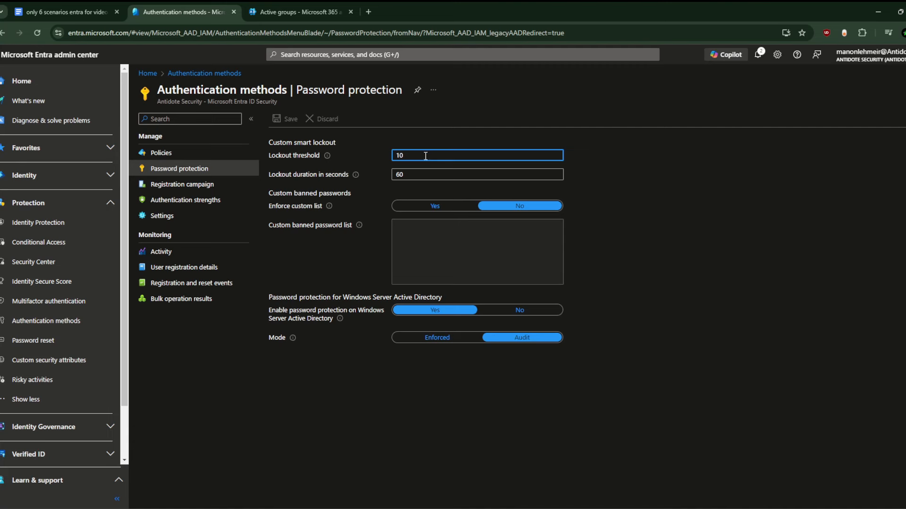
pyautogui.moveTo(327, 158)
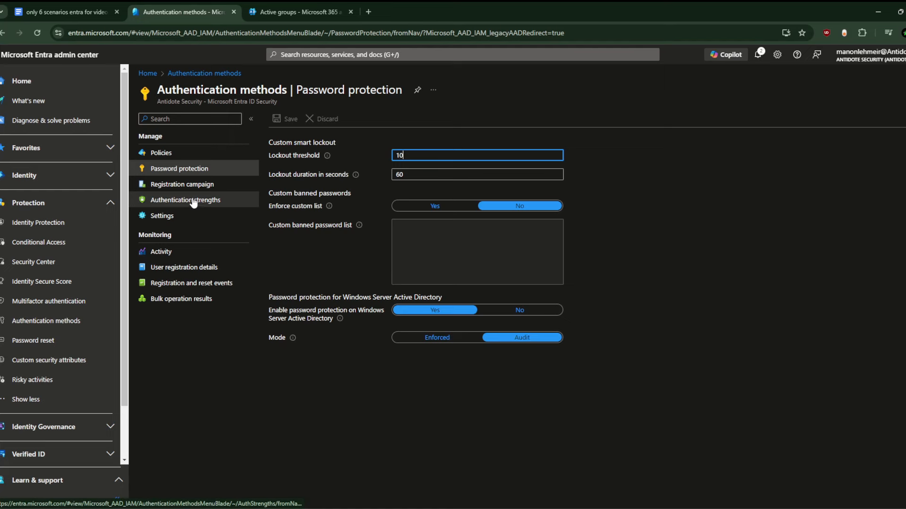
# - Examine the account lockout settings for multifactor authentication, and open the Conditional Access overview
pyautogui.click(63, 307)
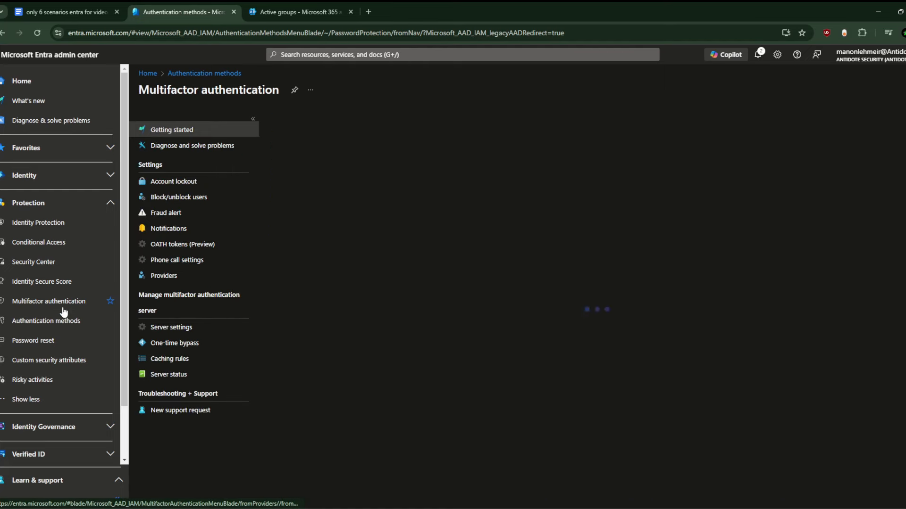
pyautogui.click(198, 187)
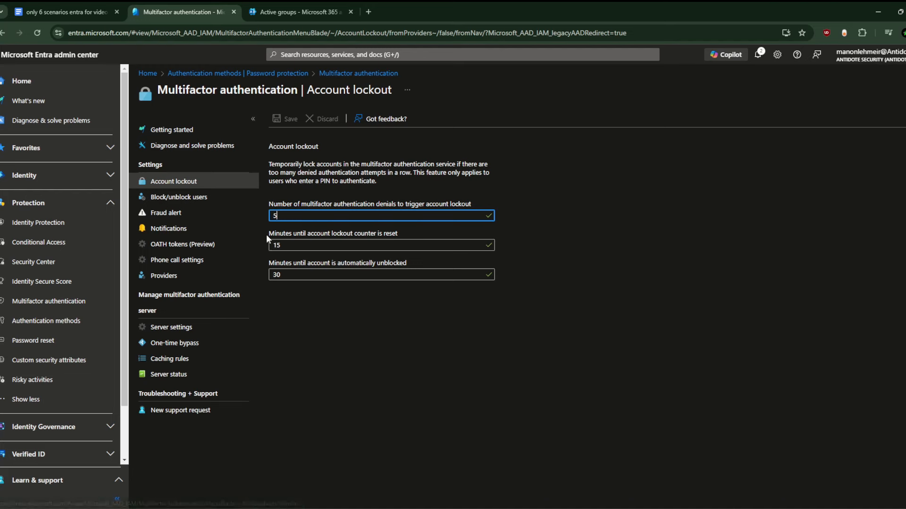
pyautogui.click(58, 250)
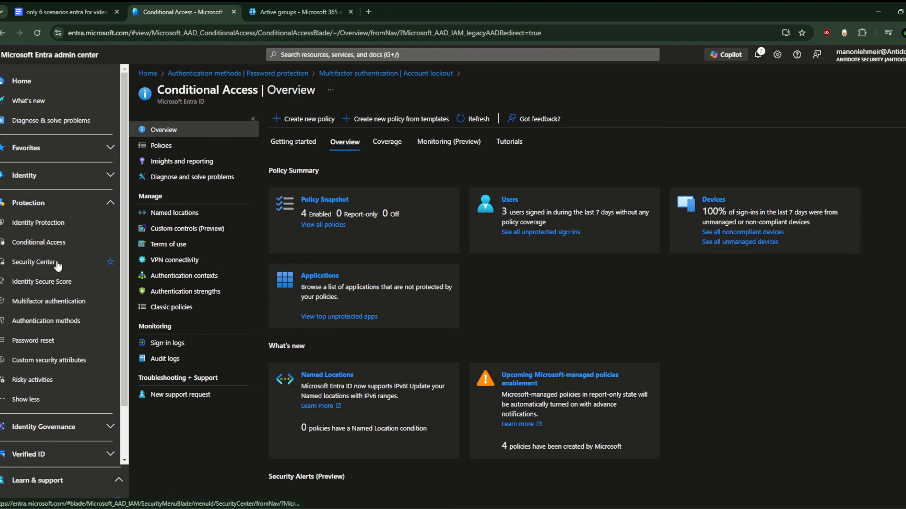
# - Reopen Password protection under the authentication methods and read the explanation of the lockout threshold
pyautogui.click(46, 320)
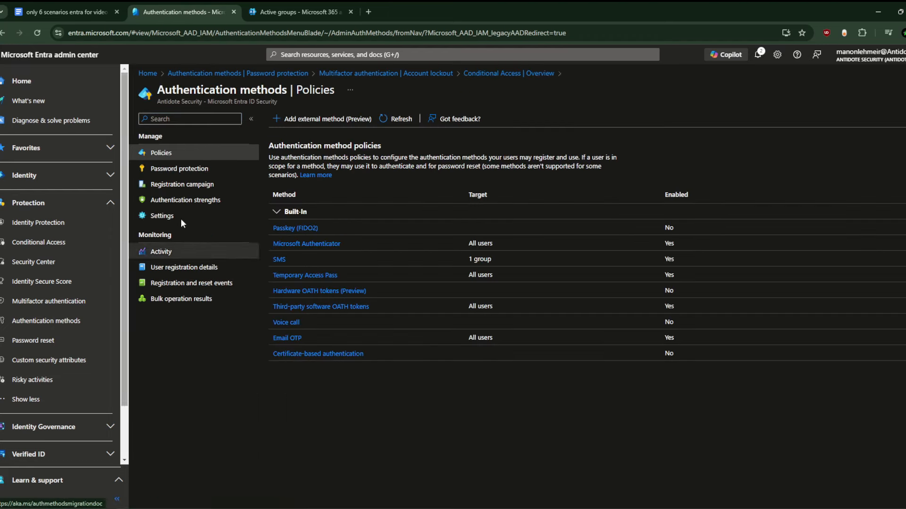
pyautogui.click(221, 171)
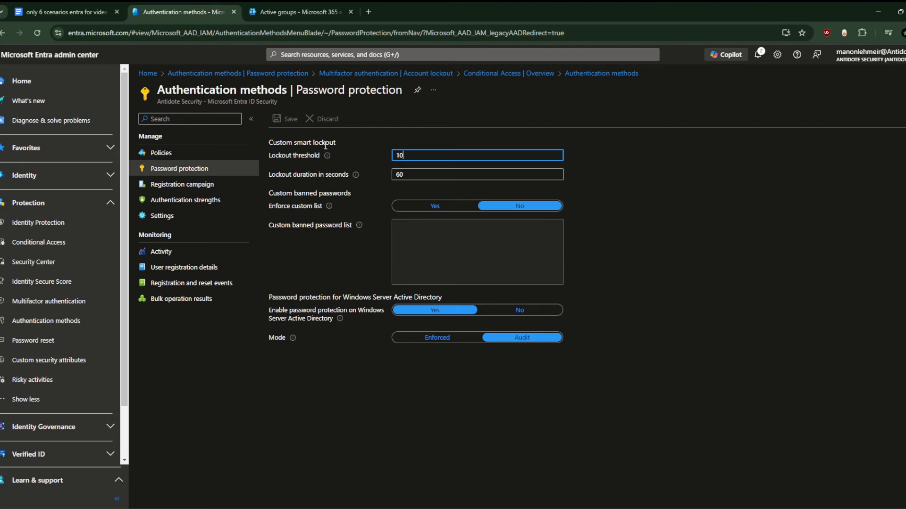
pyautogui.moveTo(327, 157)
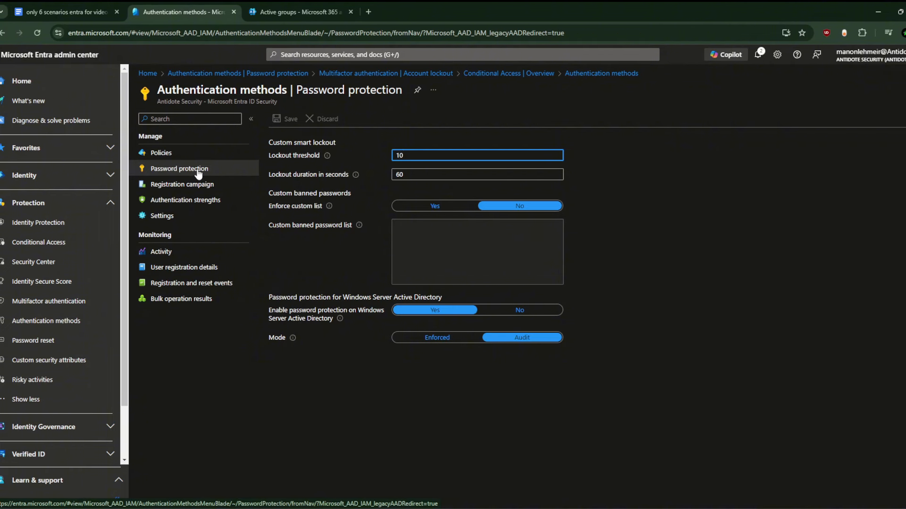
# - Go back to the authentication method policies, and view the full list of Conditional Access policies
pyautogui.click(187, 153)
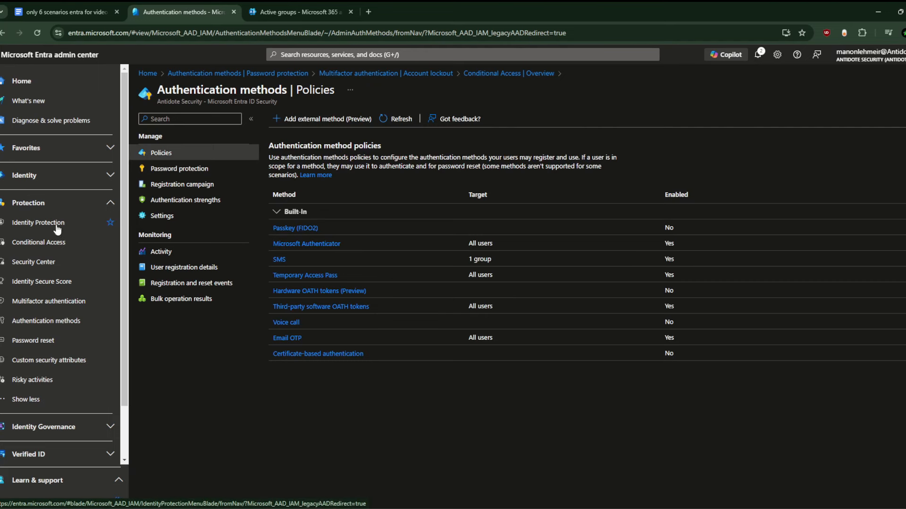
pyautogui.click(51, 245)
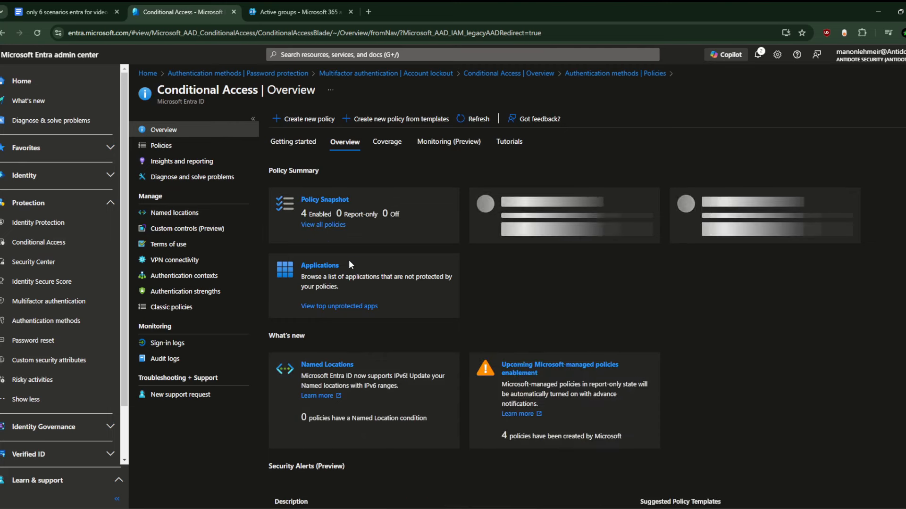
pyautogui.click(323, 223)
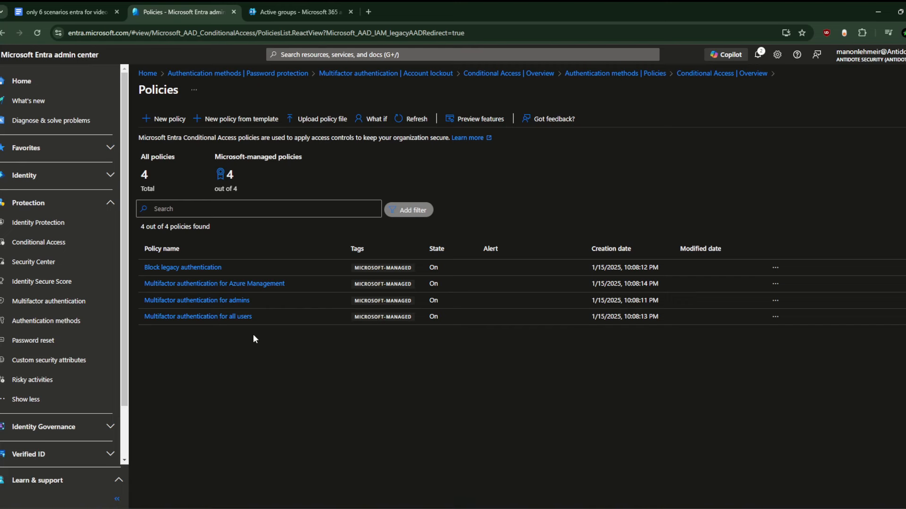
# - Compare the Multifactor authentication page with the authentication method policies, ending on the list of built-in methods
pyautogui.click(49, 301)
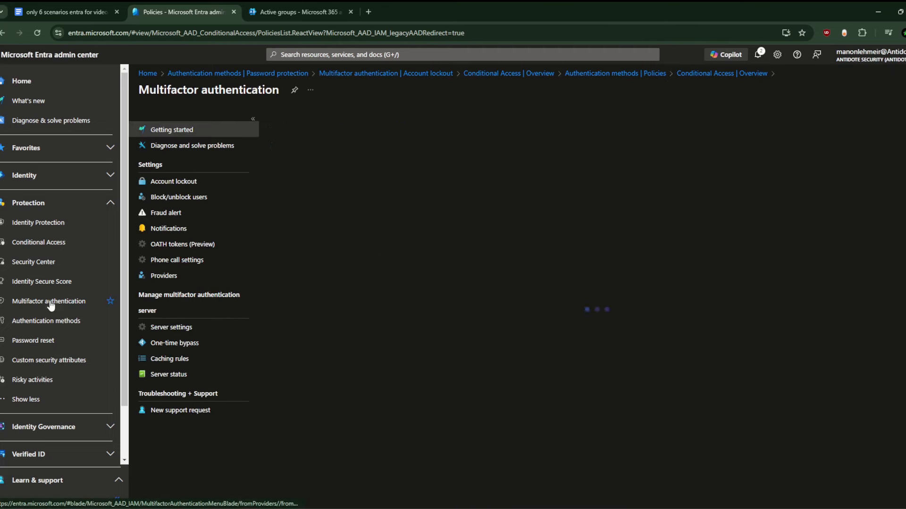
pyautogui.click(56, 326)
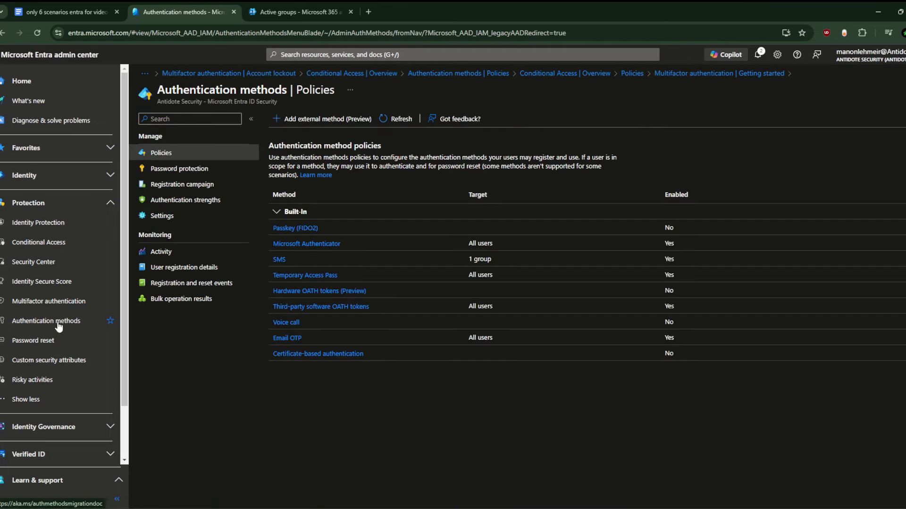
pyautogui.click(60, 308)
pyautogui.click(52, 321)
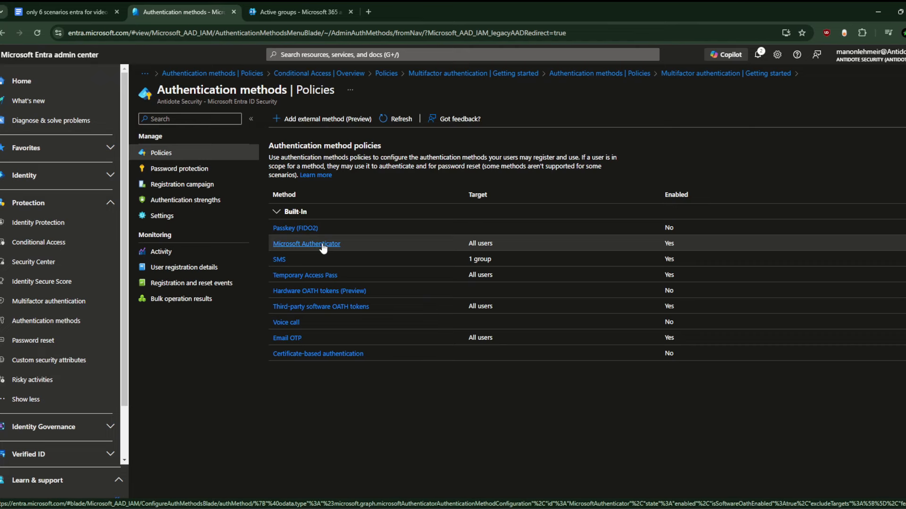
# - Search Google for "microsoft pin" in a new browser tab and show the image results
pyautogui.click(369, 14)
pyautogui.click(349, 30)
pyautogui.write('microsoft pin')
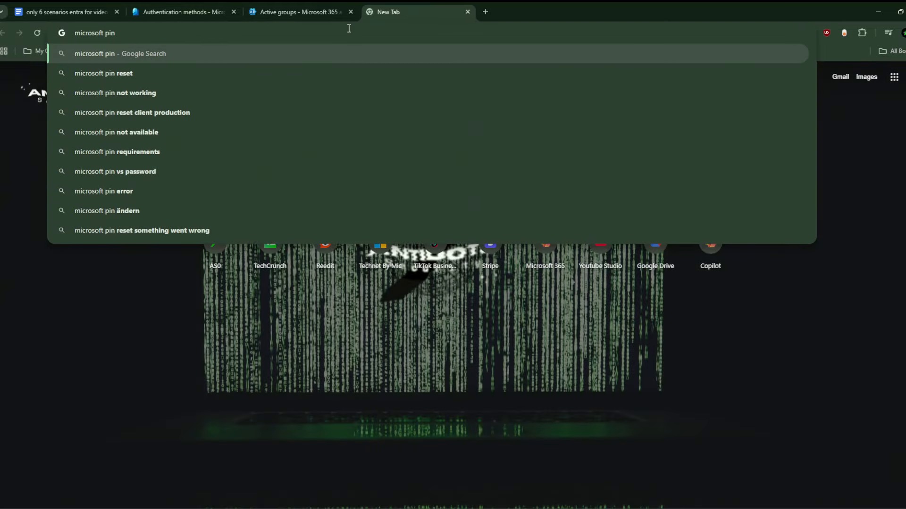
pyautogui.press('Return')
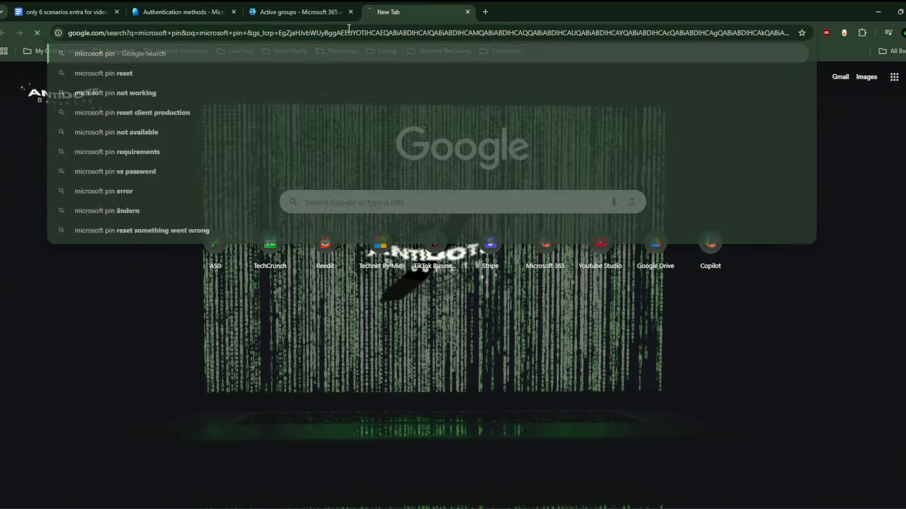
pyautogui.click(131, 103)
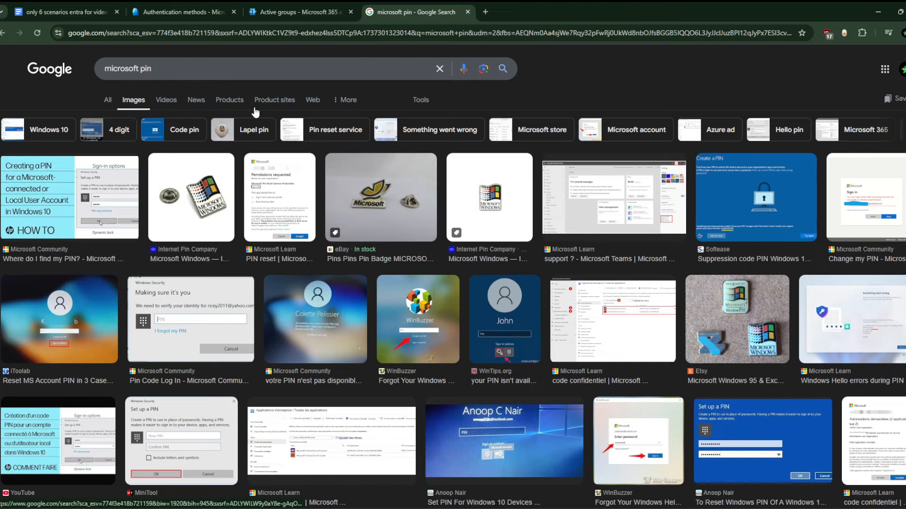
# - Refine the image search to "microsoft pin 6 number"
pyautogui.click(179, 64)
pyautogui.write('6 nu')
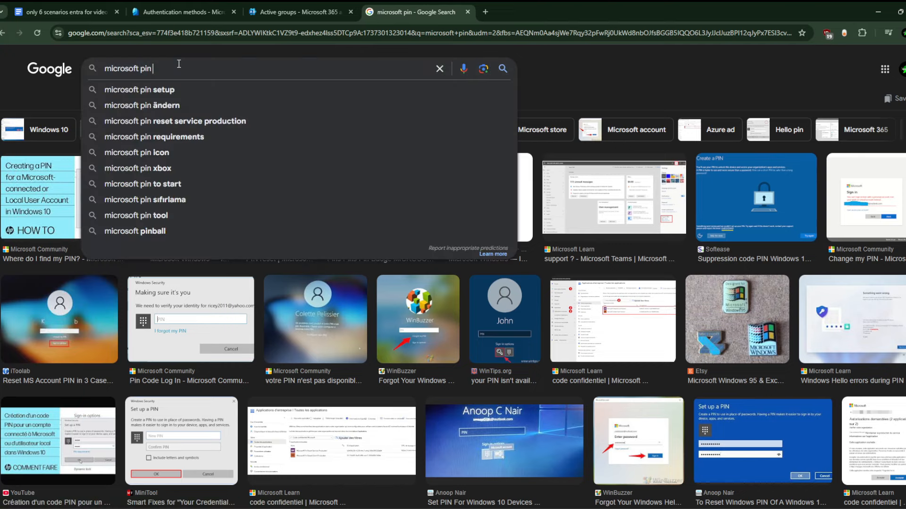
pyautogui.write('mber')
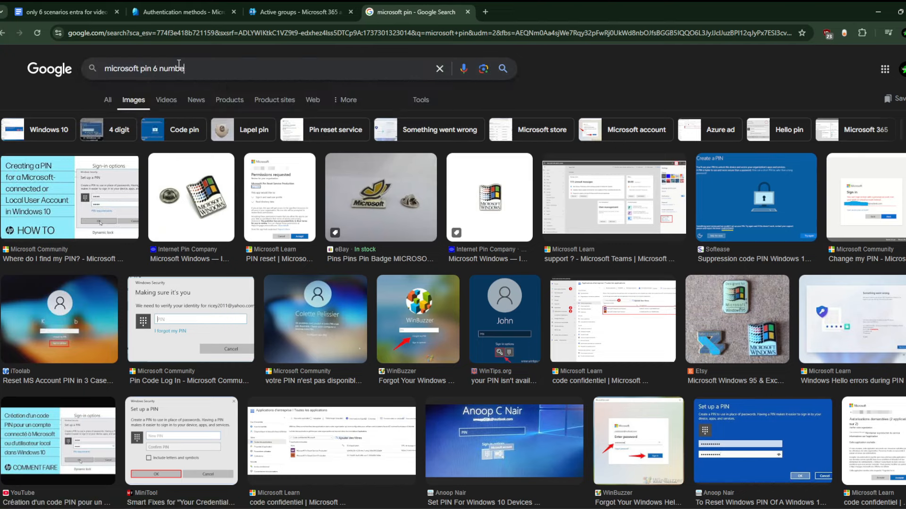
pyautogui.press('Return')
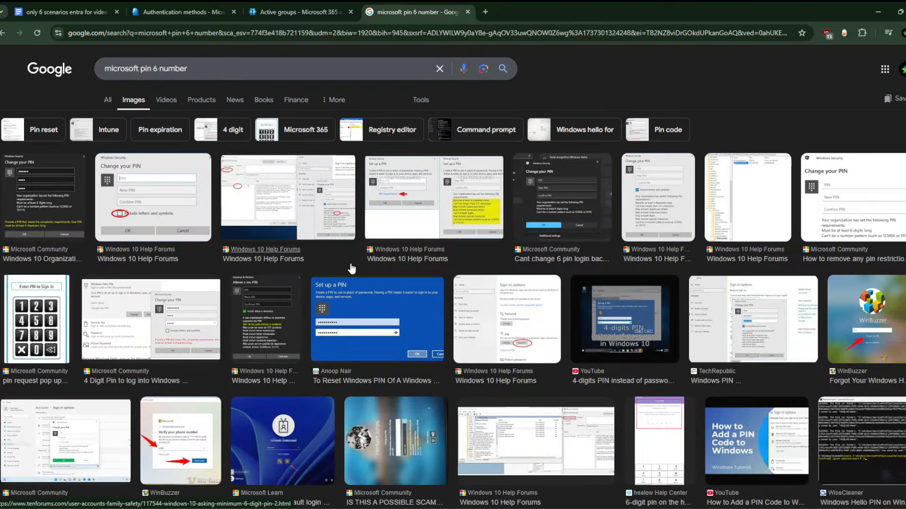
# - Change the image search to "microsoft authenticator app pin 6 number p"
pyautogui.click(242, 62)
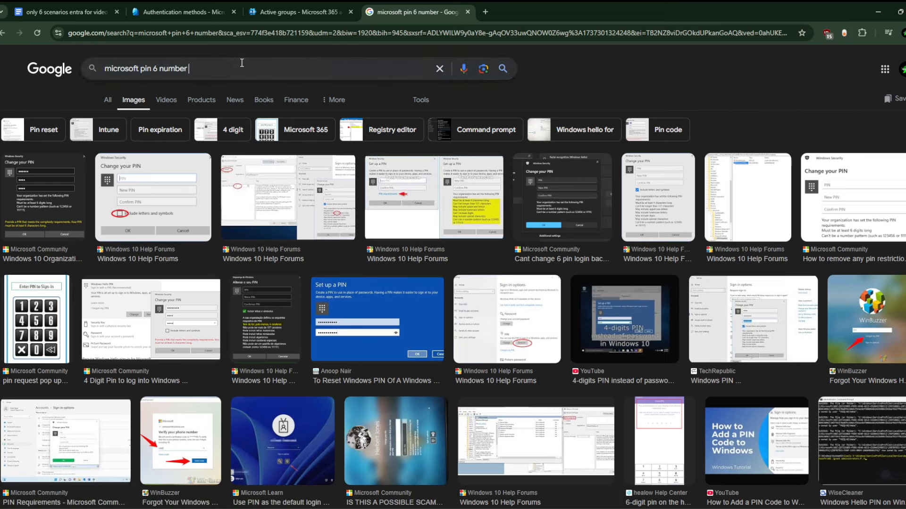
pyautogui.write('phone')
pyautogui.press('BackSpace')
pyautogui.press('BackSpace')
pyautogui.press('BackSpace')
pyautogui.press('BackSpace')
pyautogui.write('authenticator app')
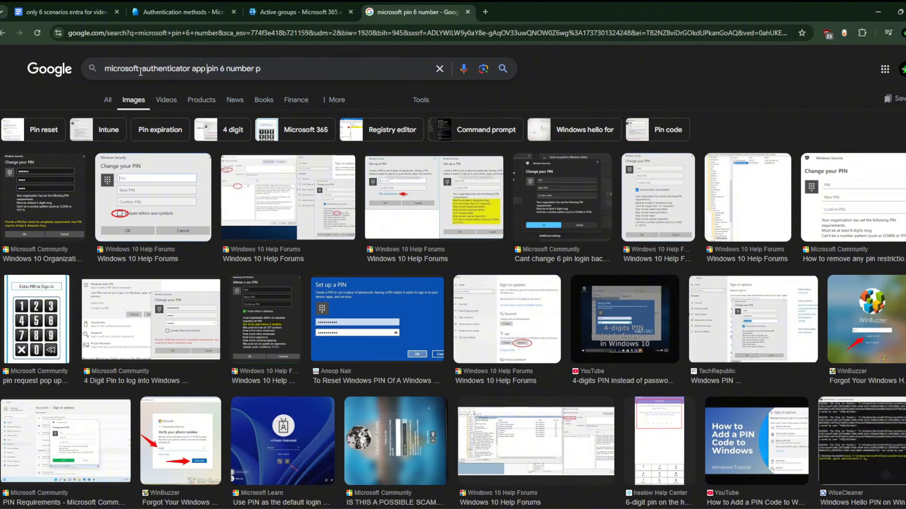
pyautogui.press('Return')
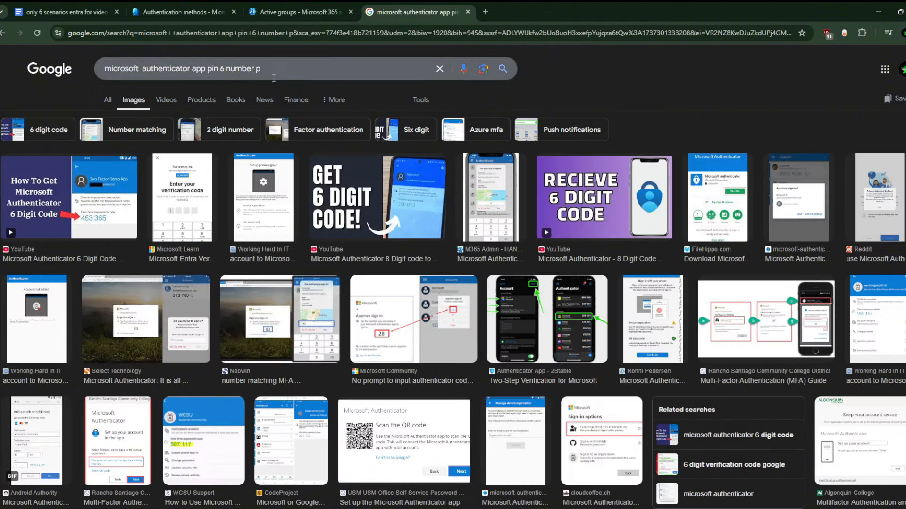
# - Remove the trailing "p" from the query, open the Working Hard In IT image, and examine its one-time password code area up close
pyautogui.click(285, 76)
pyautogui.press('BackSpace')
pyautogui.press('BackSpace')
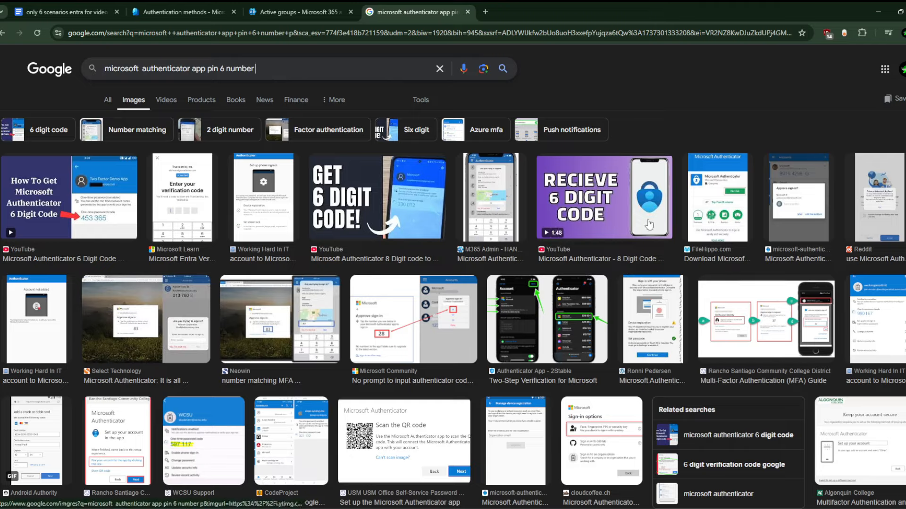
pyautogui.click(863, 325)
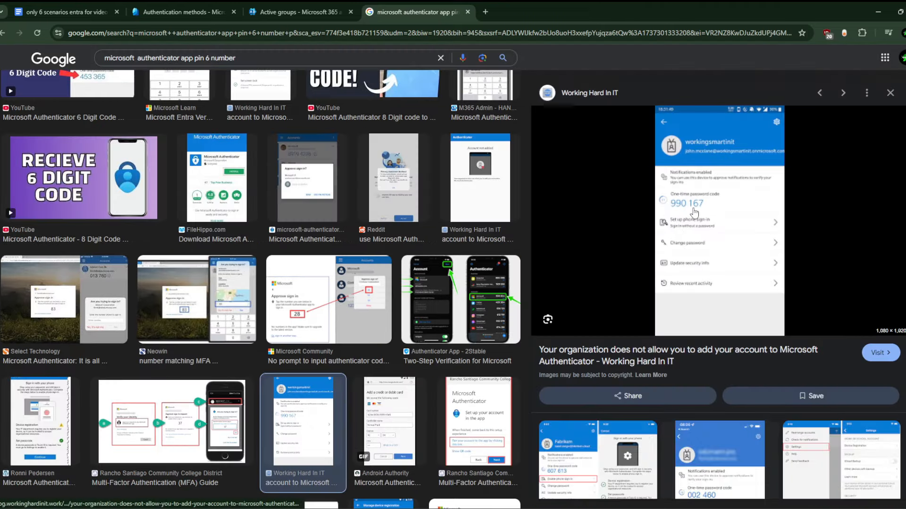
pyautogui.scroll(5, 694, 213)
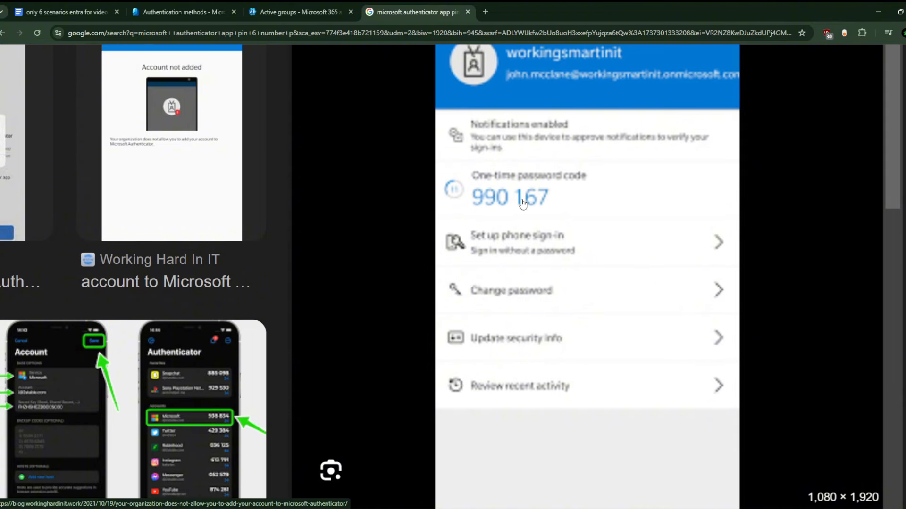
pyautogui.hotkey('ctrl', '0')
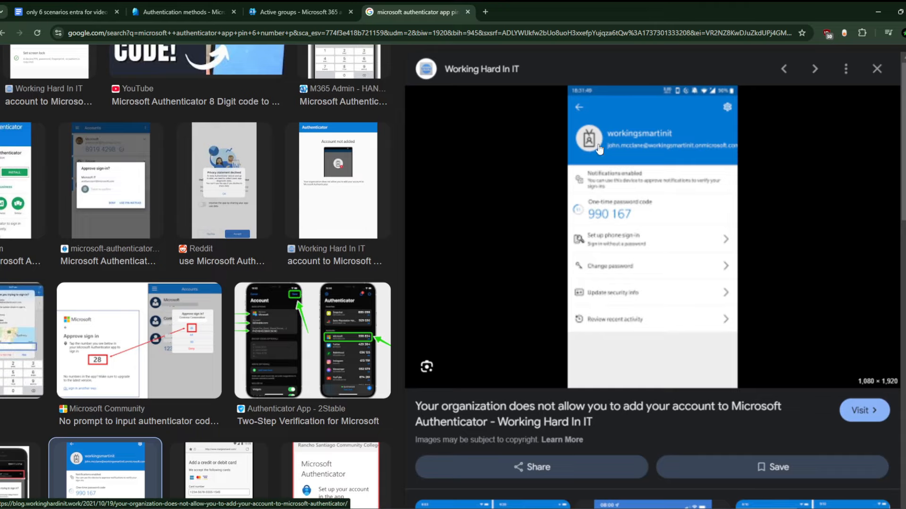
# - Switch back to the Entra authentication methods policy, review the Microsoft Authenticator settings and close them
pyautogui.hotkey('ctrl', '-')
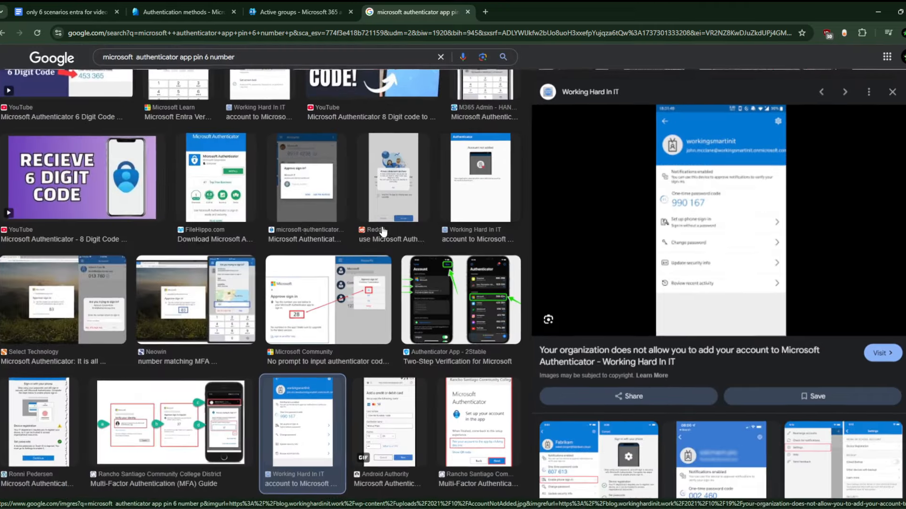
pyautogui.scroll(2, 299, 230)
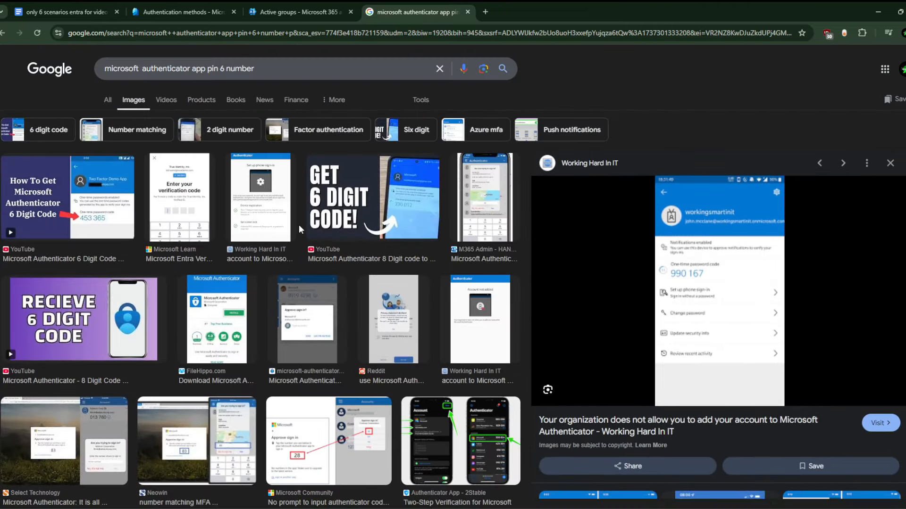
pyautogui.click(322, 2)
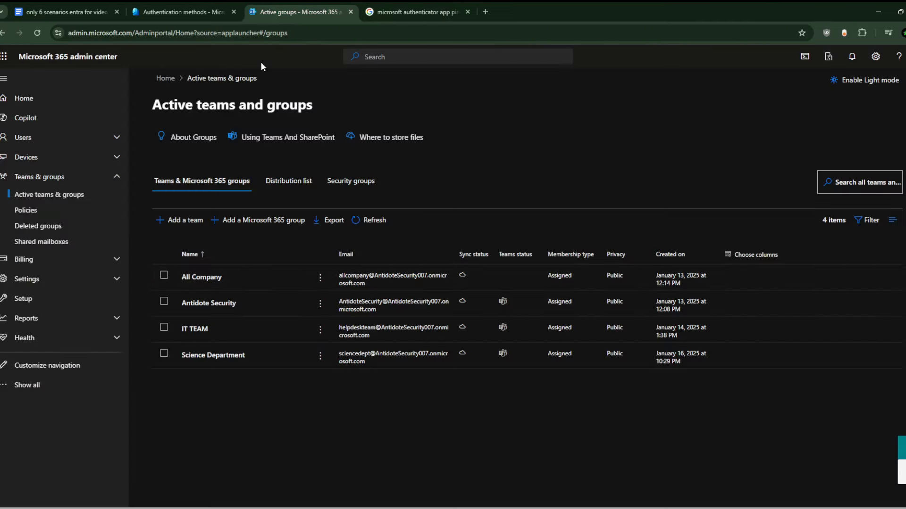
pyautogui.click(205, 2)
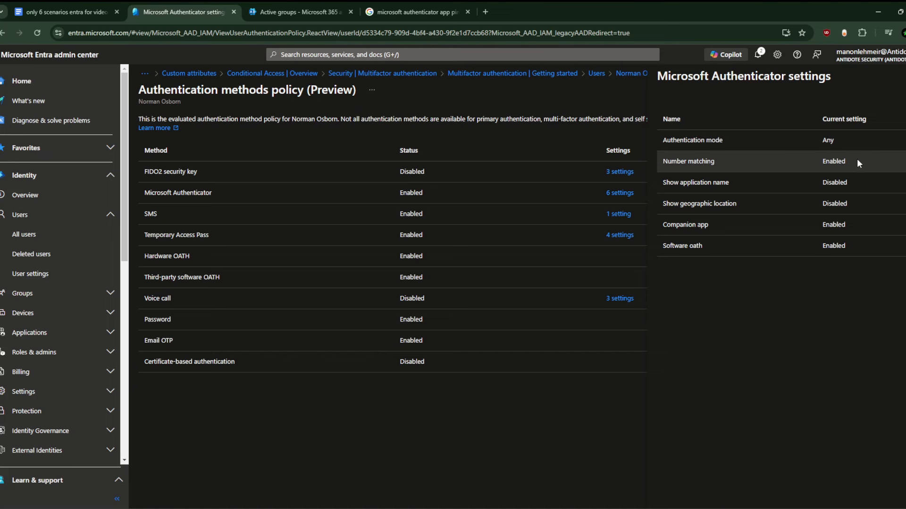
pyautogui.click(904, 76)
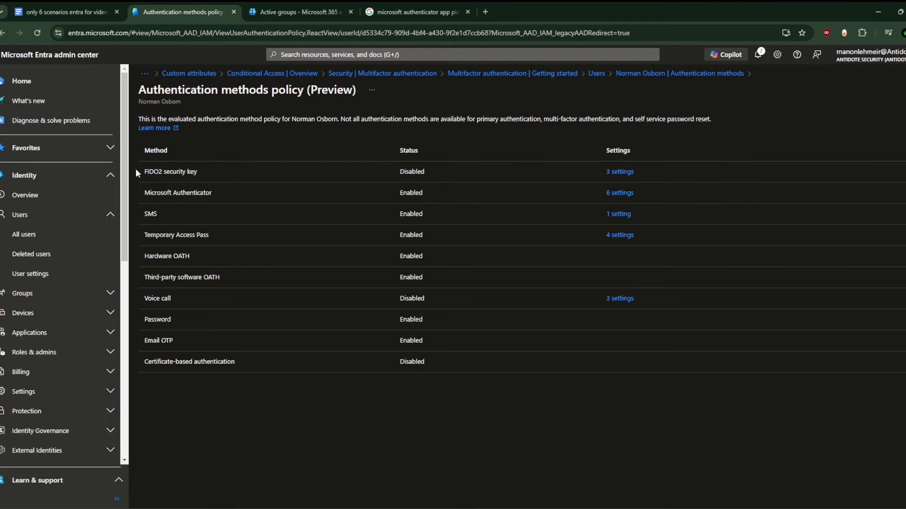
# - Open the fourth listed user from all users, manage their MFA authentication methods, and view their authentication methods policy
pyautogui.click(41, 235)
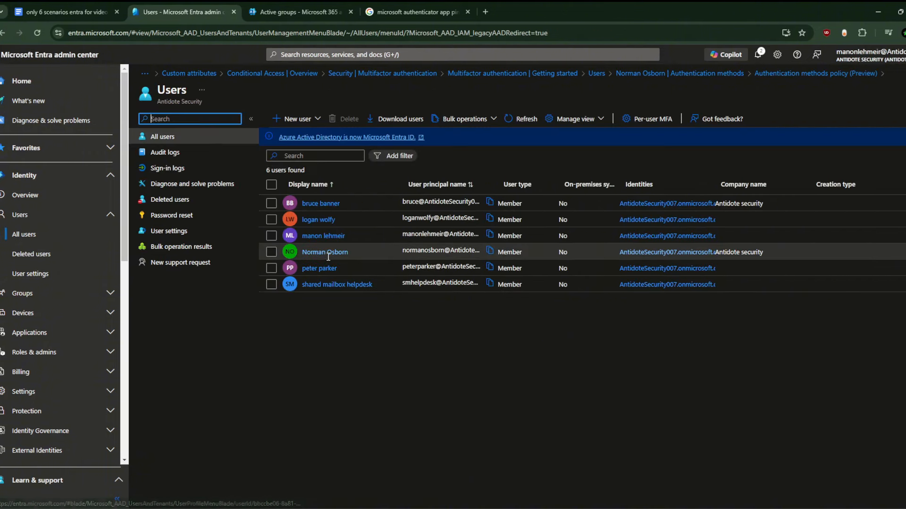
pyautogui.click(329, 253)
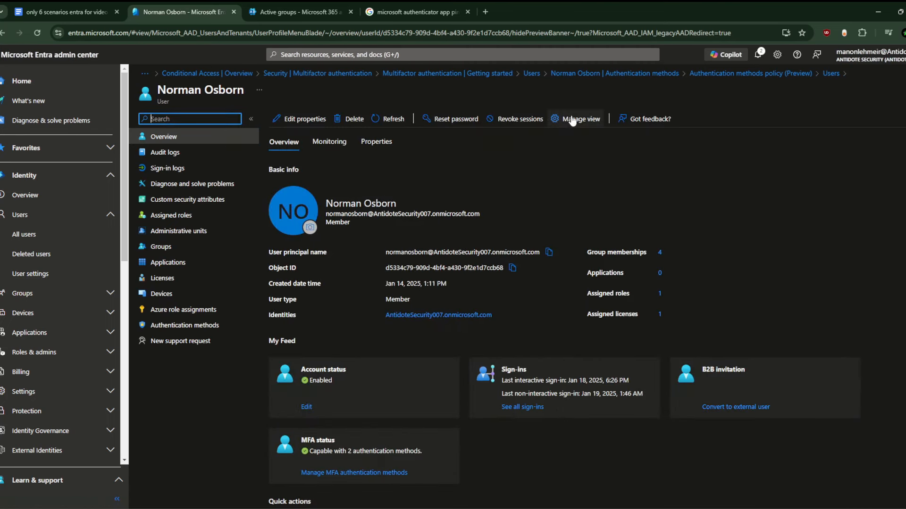
pyautogui.scroll(-1, 483, 163)
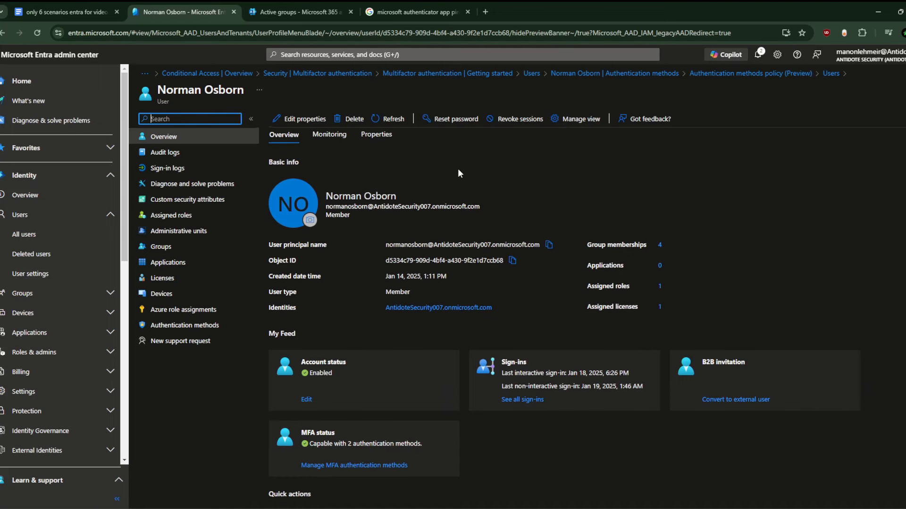
pyautogui.scroll(-3, 407, 279)
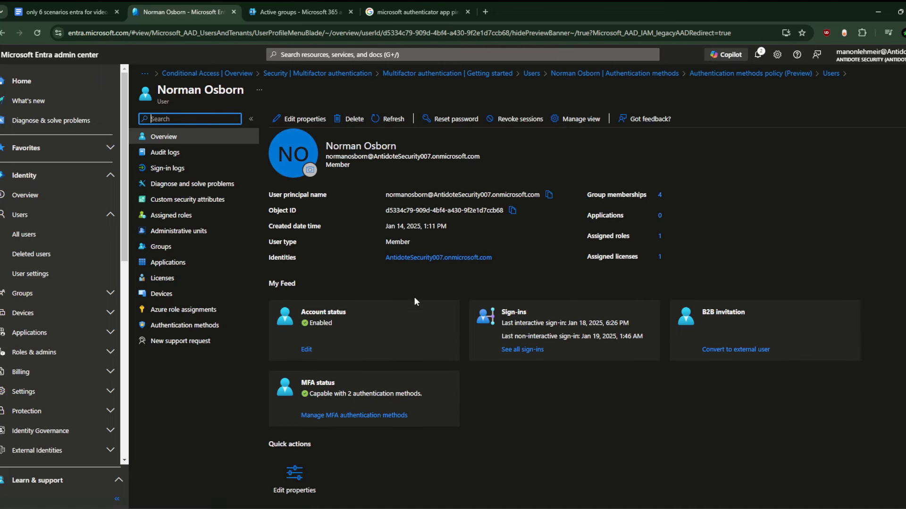
pyautogui.click(348, 419)
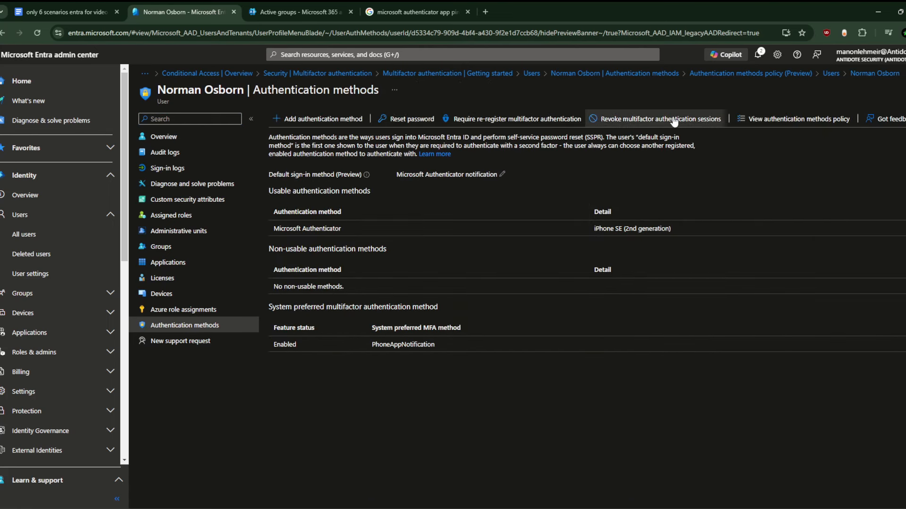
pyautogui.click(789, 121)
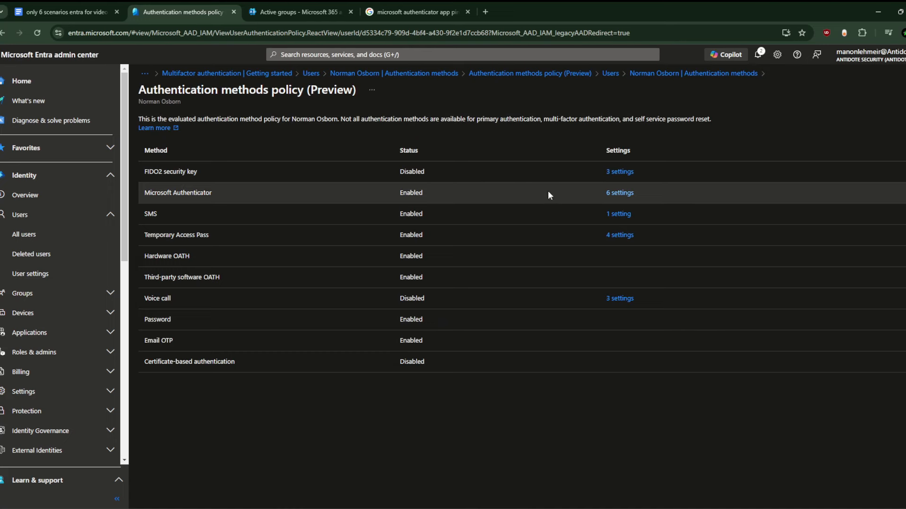
# - Review the six Microsoft Authenticator settings in this user's policy, close them, and go back to the user's authentication methods
pyautogui.click(621, 193)
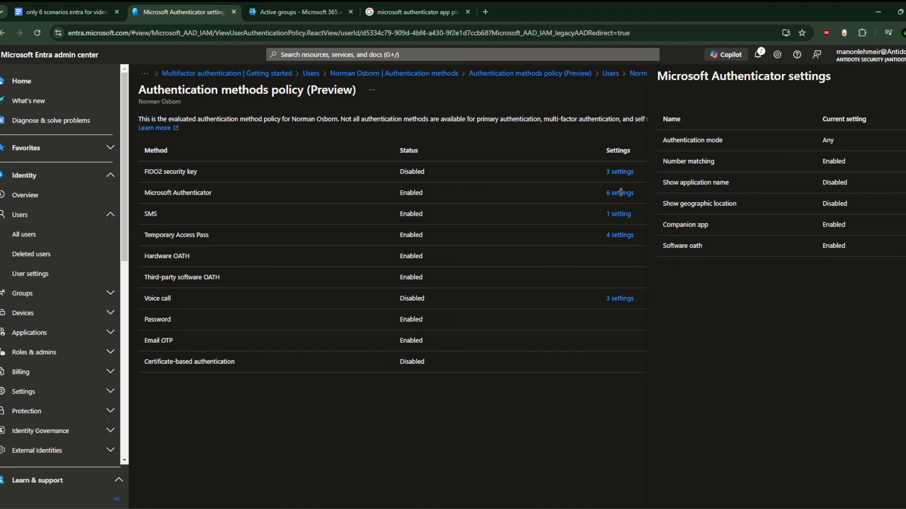
pyautogui.click(904, 77)
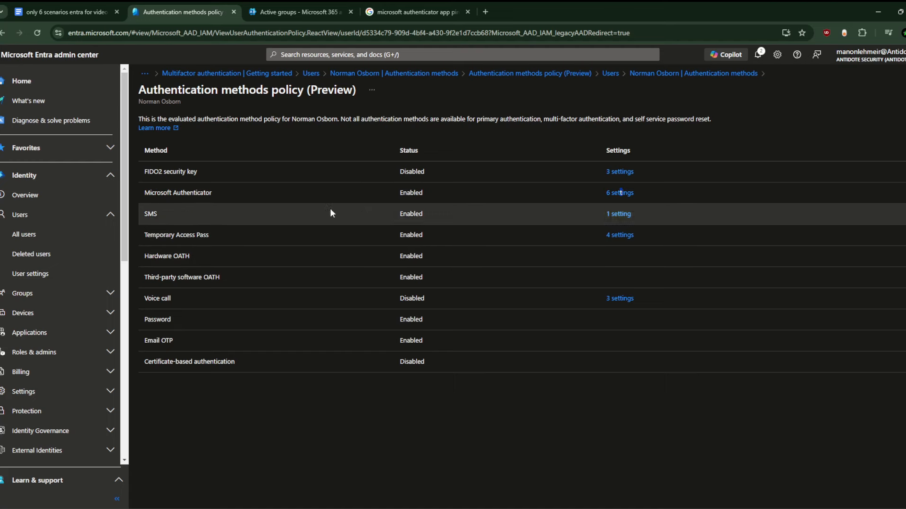
pyautogui.click(3, 38)
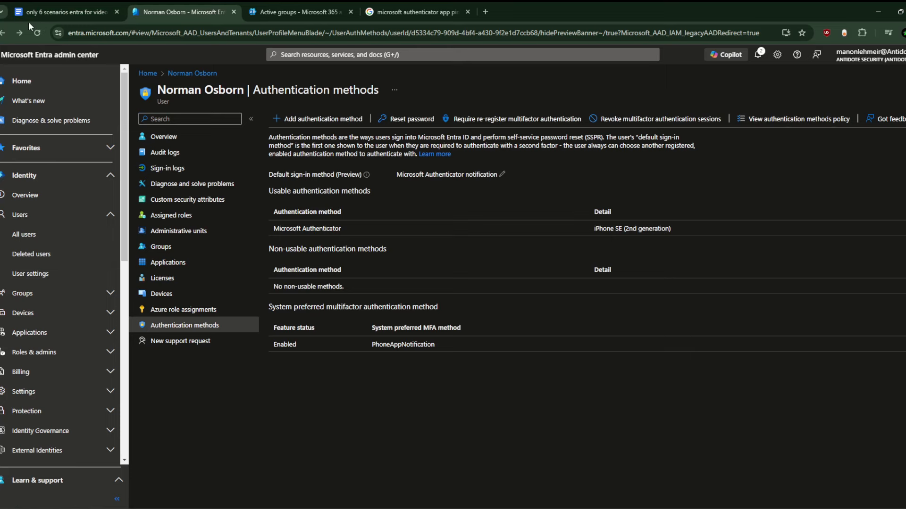
pyautogui.click(3, 33)
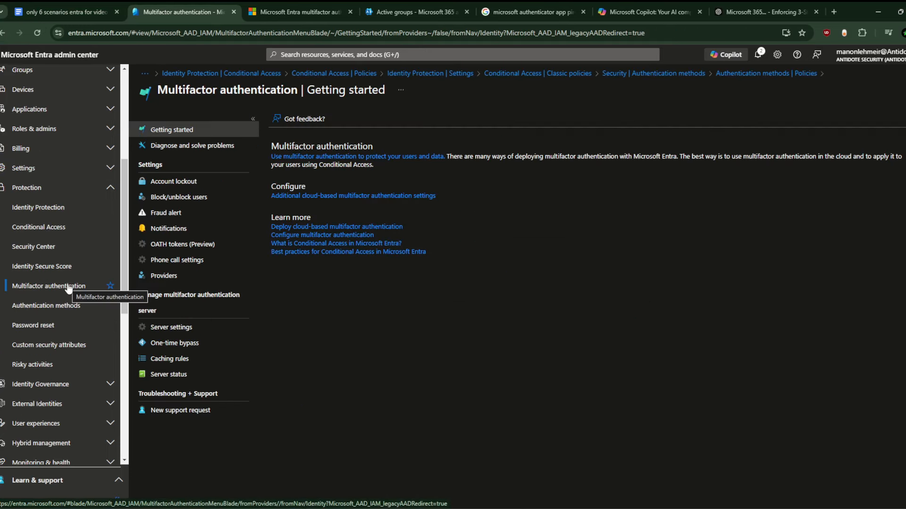
# - Open the additional cloud-based multifactor authentication settings and check which account is signed in to the Microsoft 365 home page
pyautogui.click(62, 287)
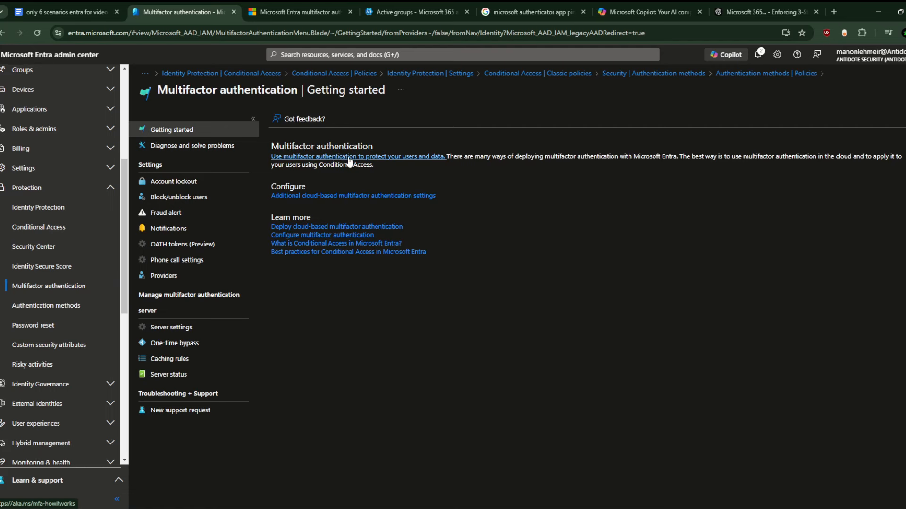
pyautogui.click(366, 197)
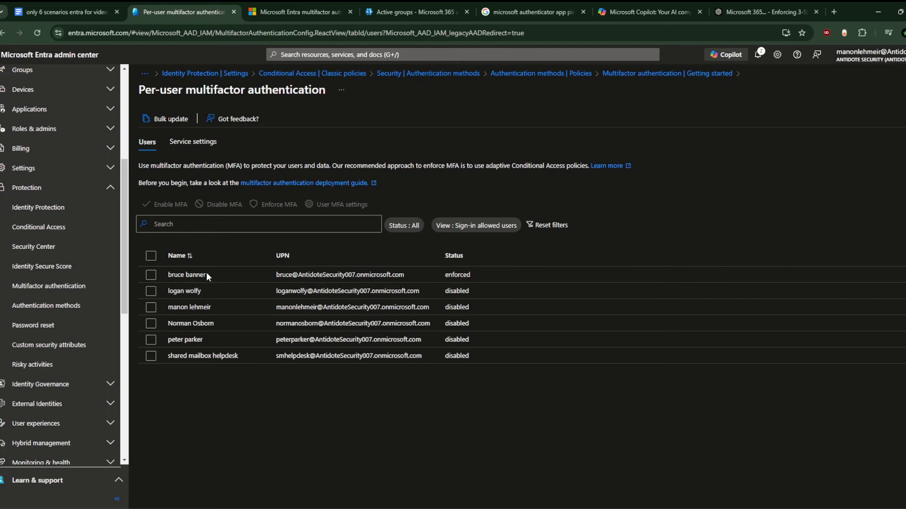
pyautogui.click(607, 508)
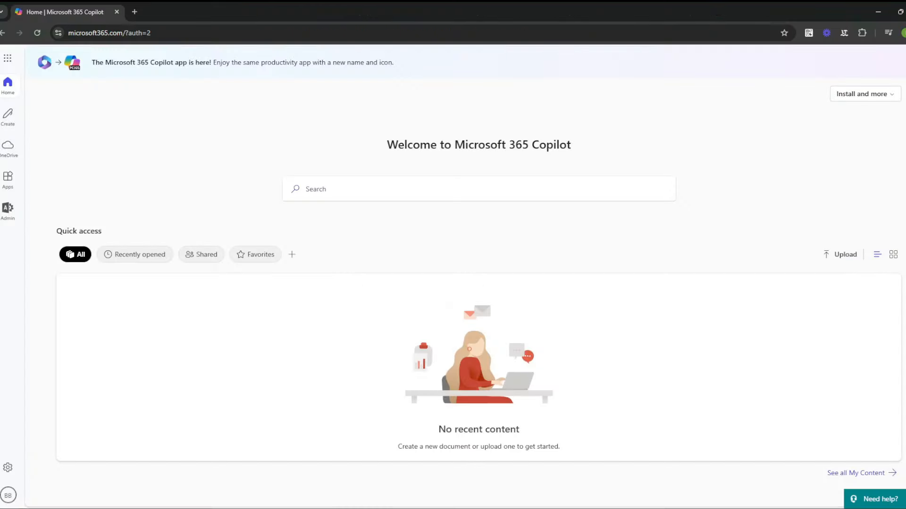
pyautogui.click(7, 494)
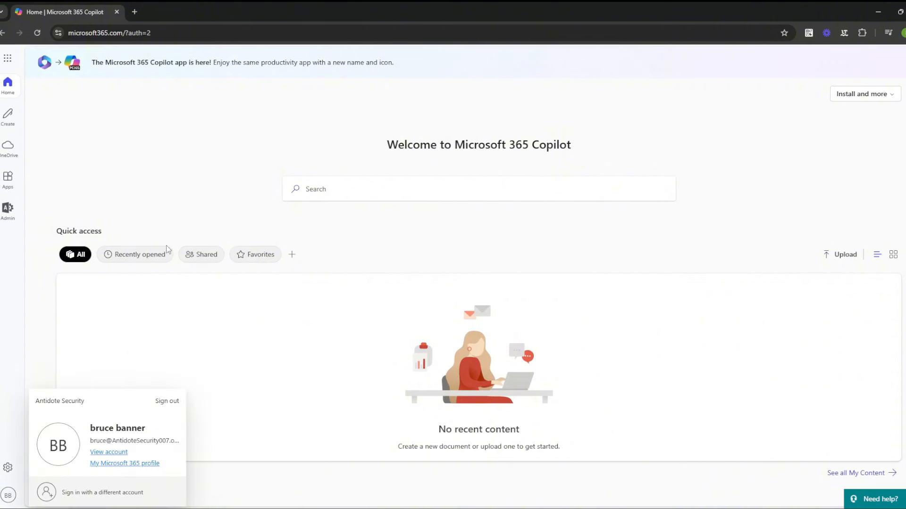
pyautogui.click(877, 11)
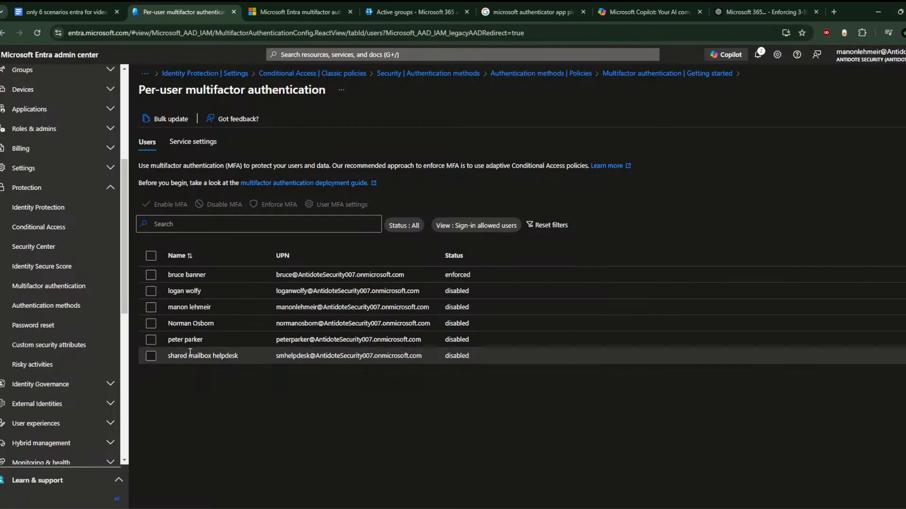
# - Try the contact method, app password and remembered device options in the MFA settings of the enforced user, closing them without saving
pyautogui.click(232, 275)
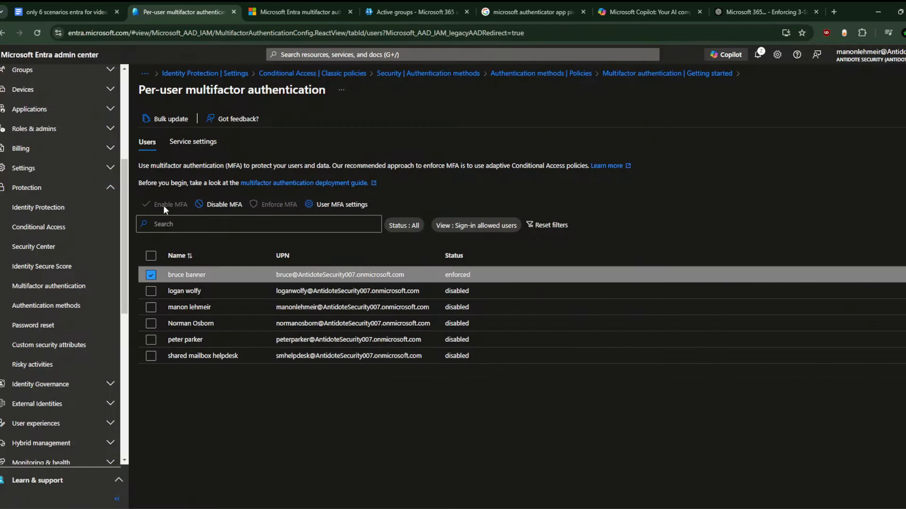
pyautogui.click(328, 206)
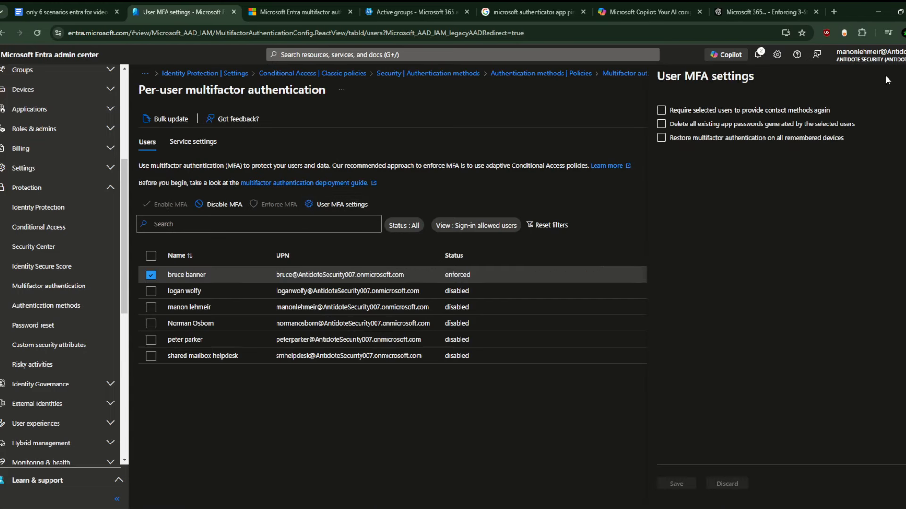
pyautogui.click(704, 125)
pyautogui.click(707, 111)
pyautogui.click(702, 140)
pyautogui.click(902, 84)
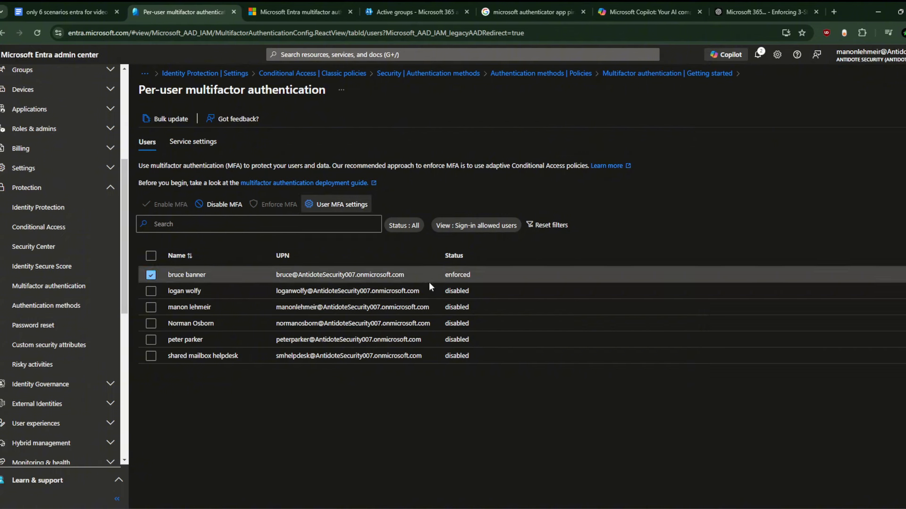
# - Examine the per-user MFA service settings for app passwords, trusted IPs, verification options and remembered devices
pyautogui.scroll(-2, 206, 196)
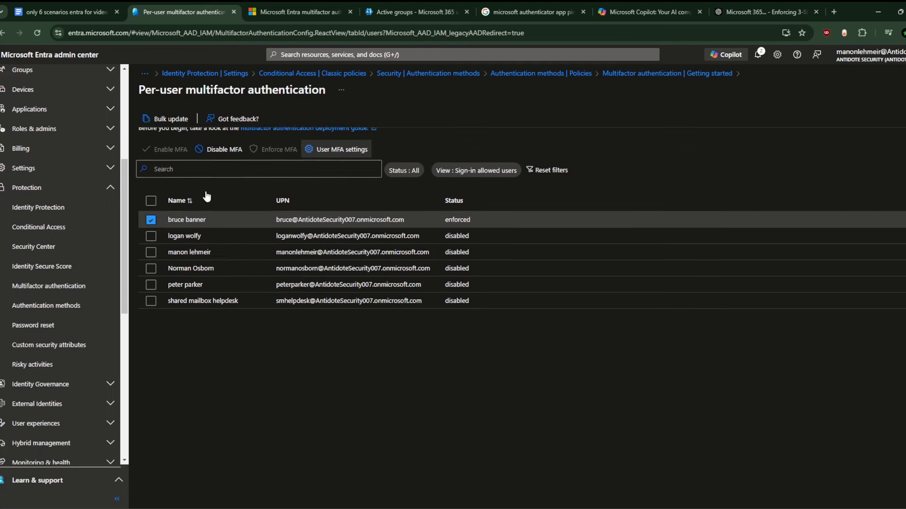
pyautogui.scroll(2, 206, 196)
pyautogui.click(193, 142)
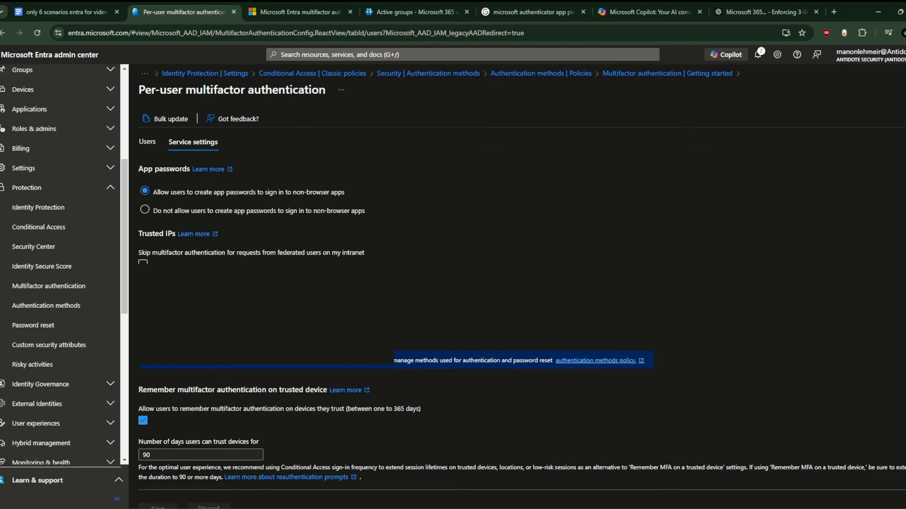
pyautogui.scroll(-1, 521, 320)
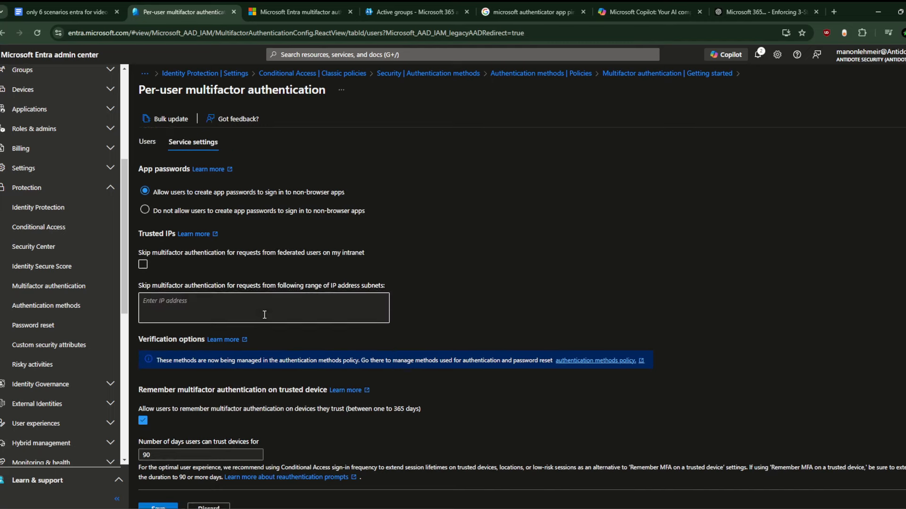
pyautogui.scroll(1, 262, 355)
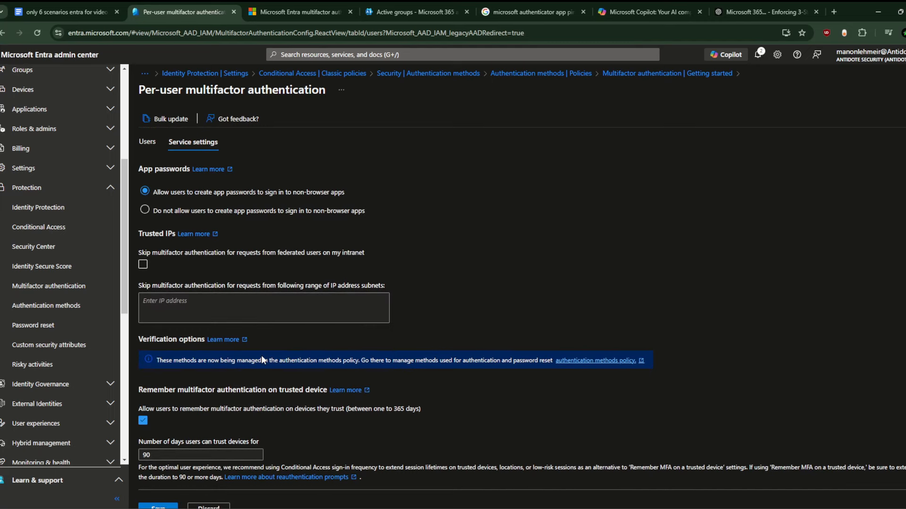
pyautogui.scroll(-1, 261, 355)
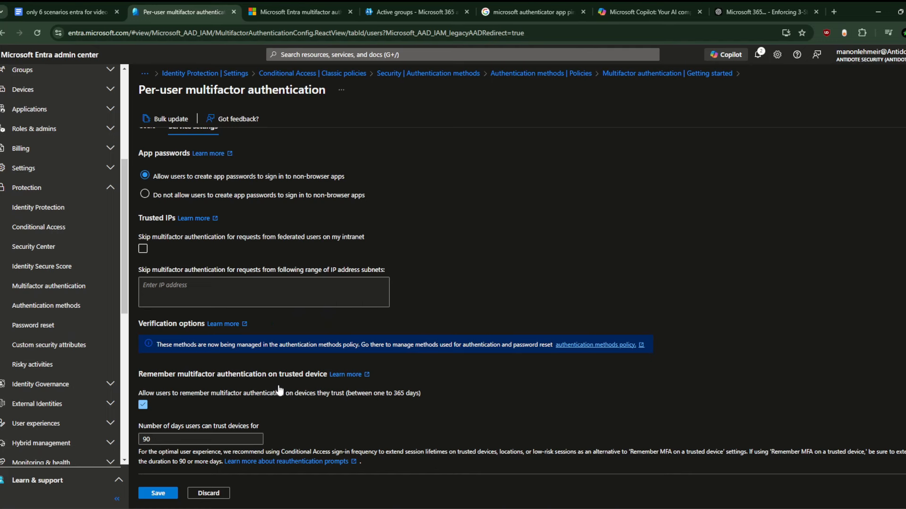
pyautogui.scroll(1, 491, 217)
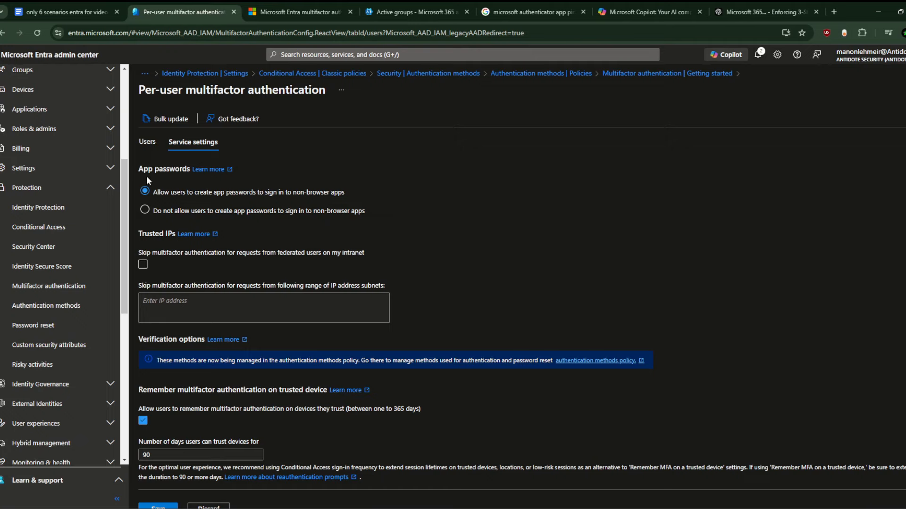
# - Look closely at the trusted IPs section and try the option to skip MFA for requests from federated users on the intranet
pyautogui.scroll(-1, 231, 278)
pyautogui.scroll(5, 230, 278)
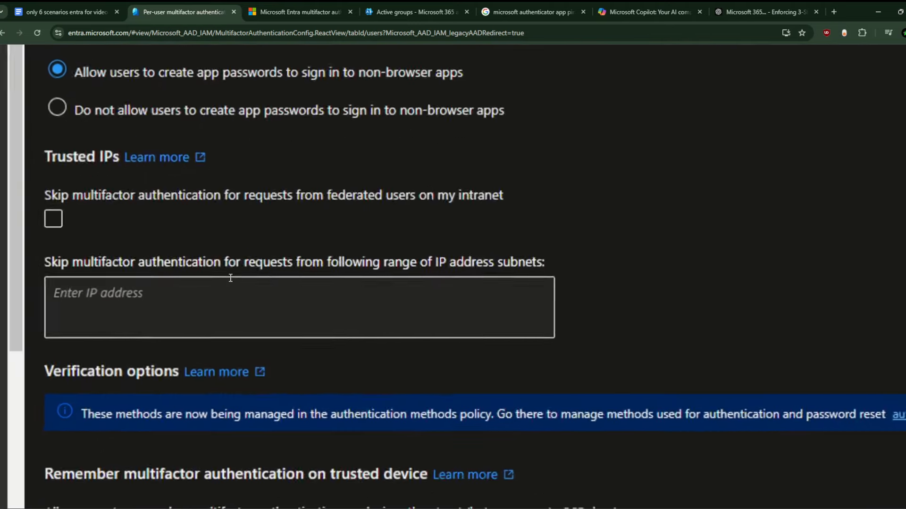
pyautogui.click(73, 218)
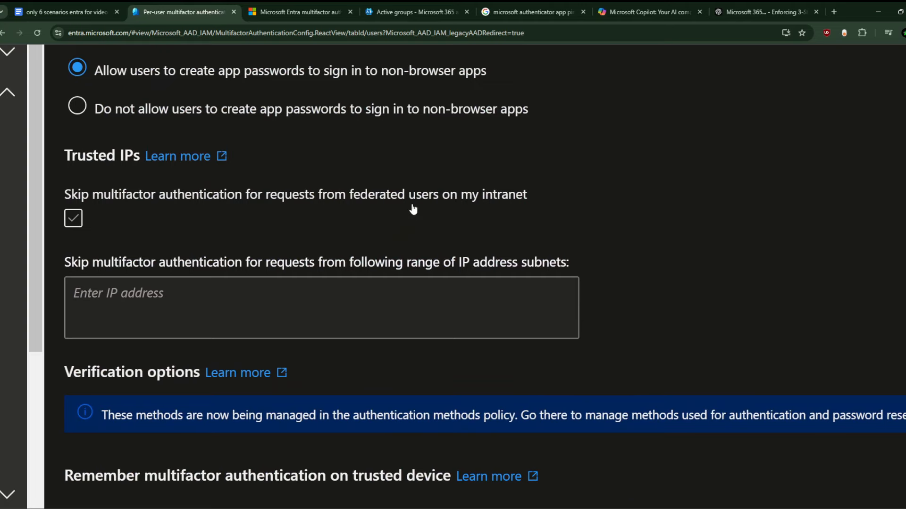
pyautogui.scroll(-5, 412, 207)
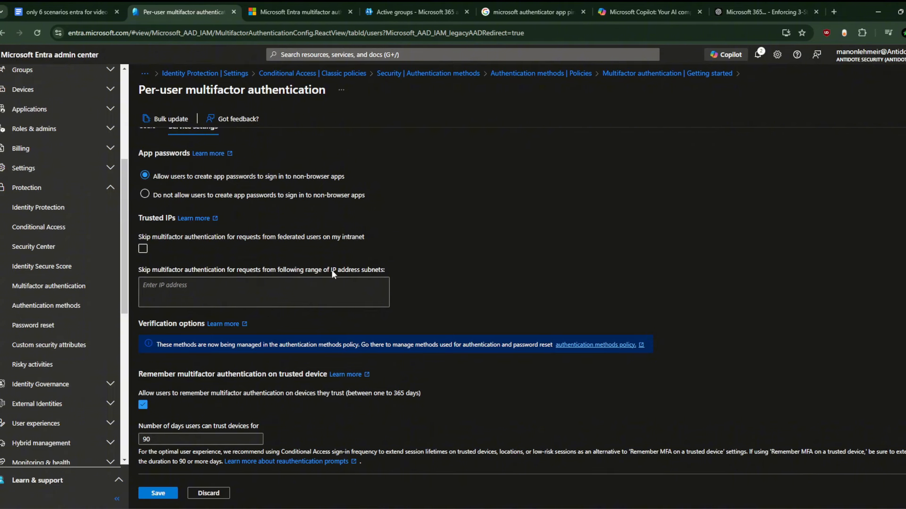
pyautogui.scroll(1, 425, 141)
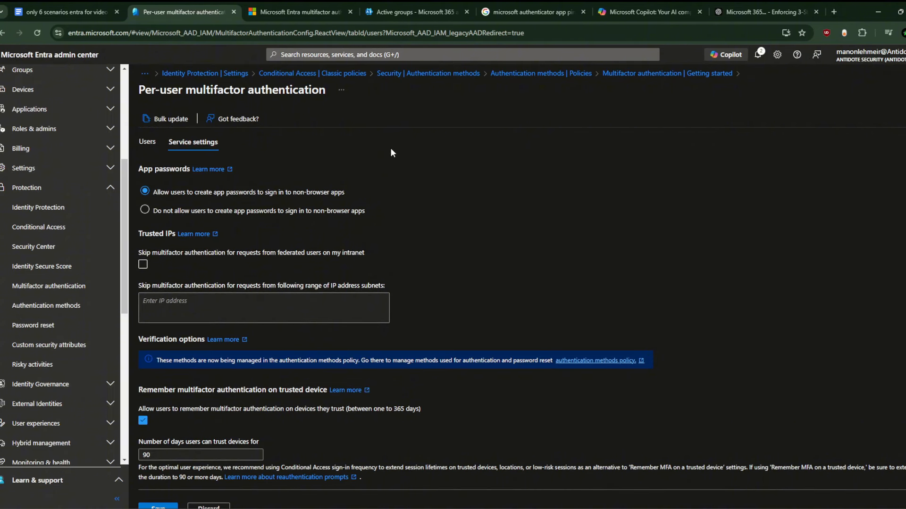
# - Disable per-user MFA for the user whose status is enforced and confirm the change
pyautogui.click(149, 142)
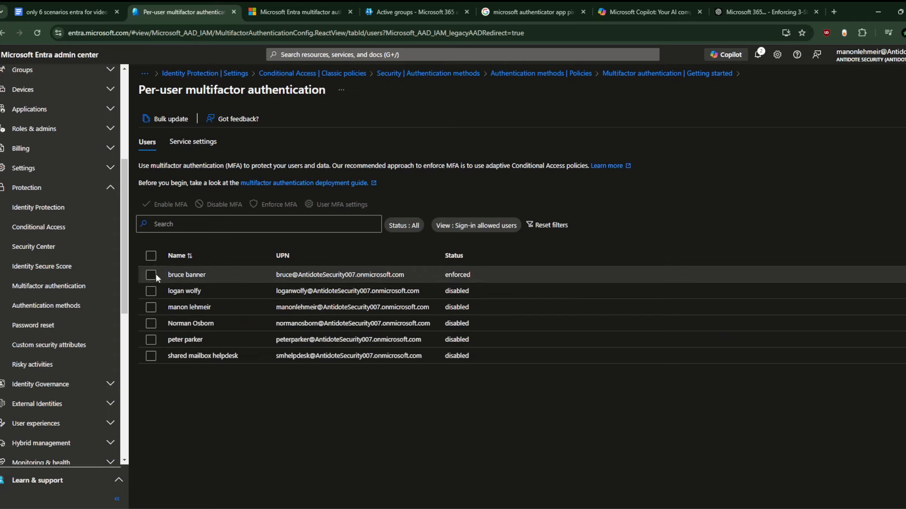
pyautogui.click(199, 280)
pyautogui.click(223, 205)
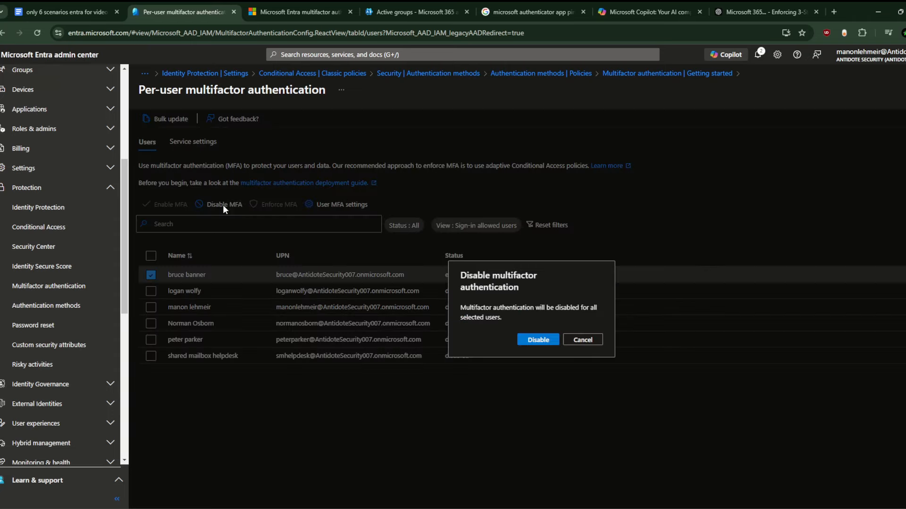
pyautogui.click(533, 340)
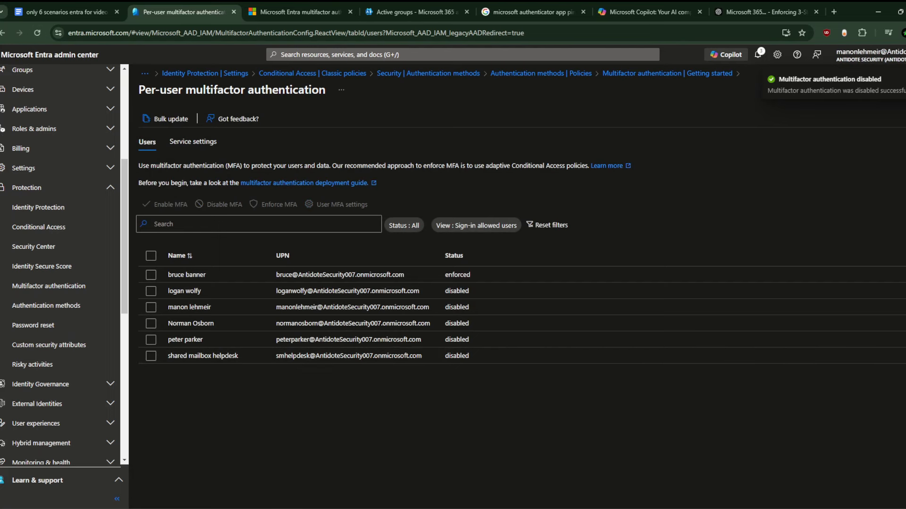
# - Try to open the sign-in page login.microsoftonline.com/common/login in another browser profile
pyautogui.click(626, 508)
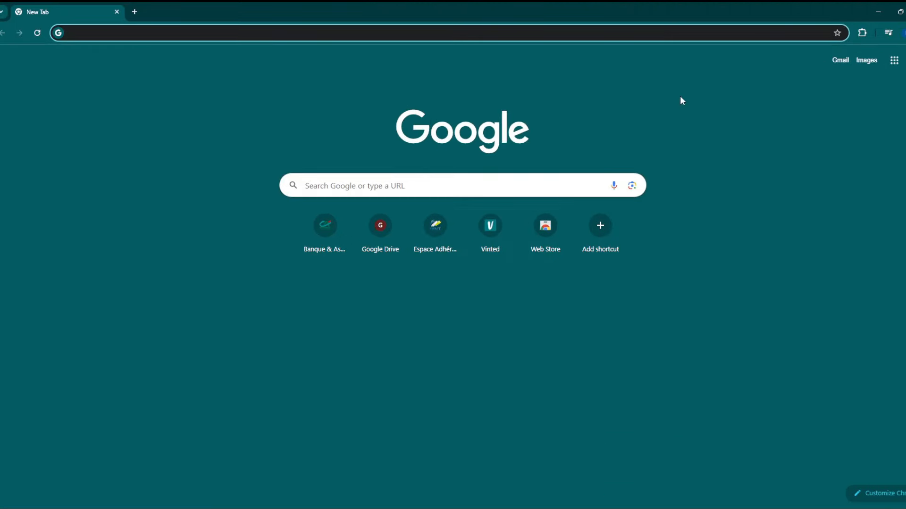
pyautogui.click(756, 29)
pyautogui.write('log')
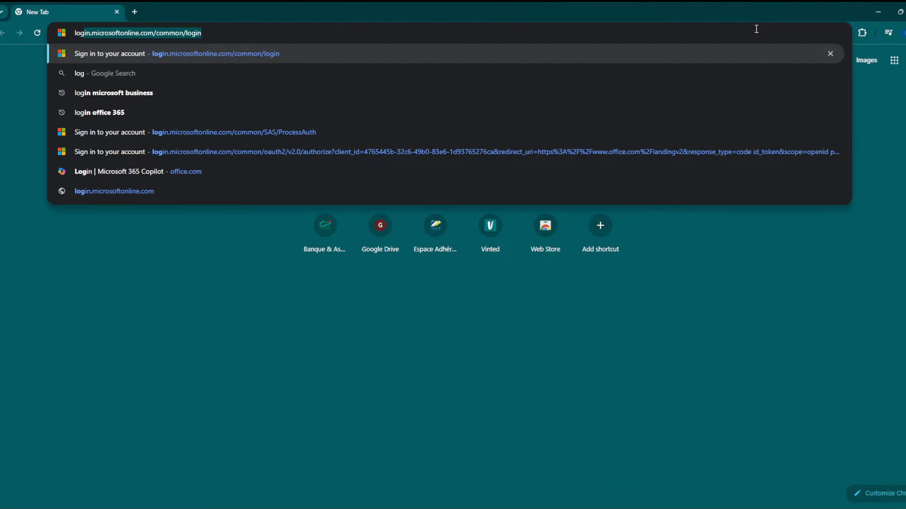
pyautogui.press('Return')
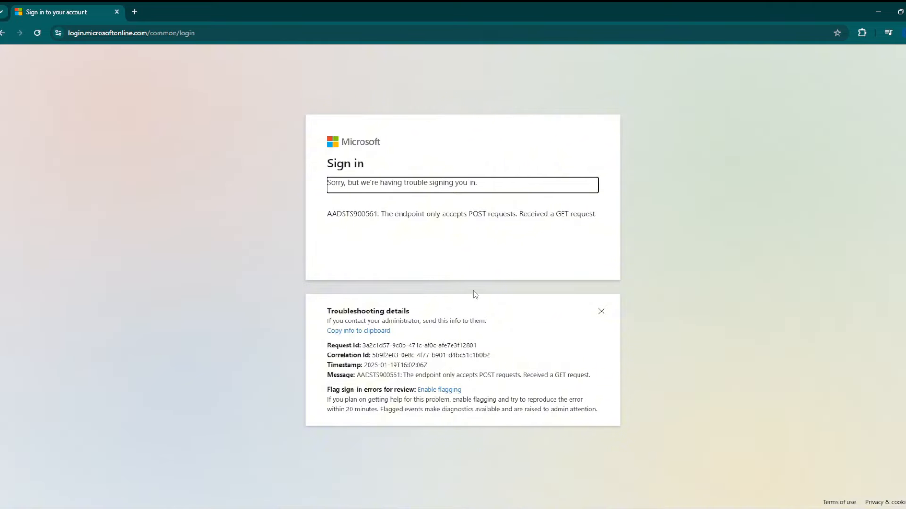
pyautogui.click(608, 508)
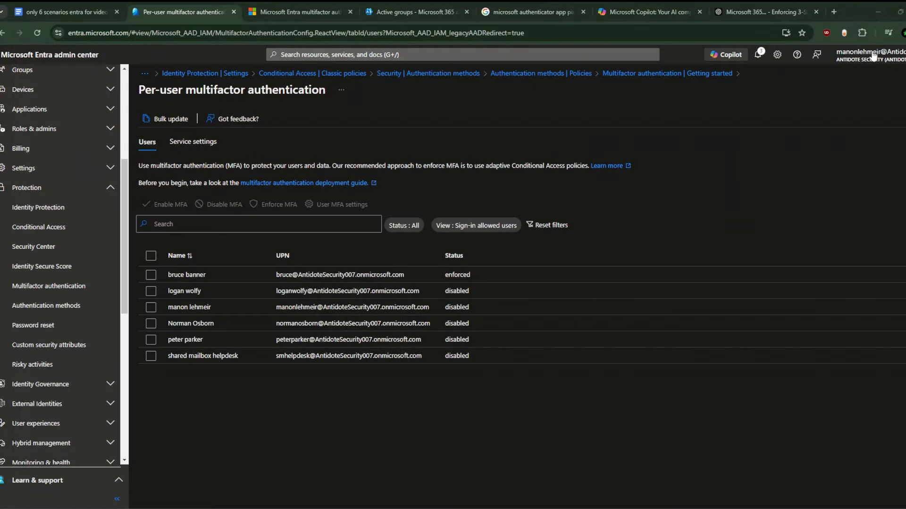
# - Switch to the browser profile with the Microsoft sign-in shortcut and sign in to the remembered account with its saved account password
pyautogui.click(901, 33)
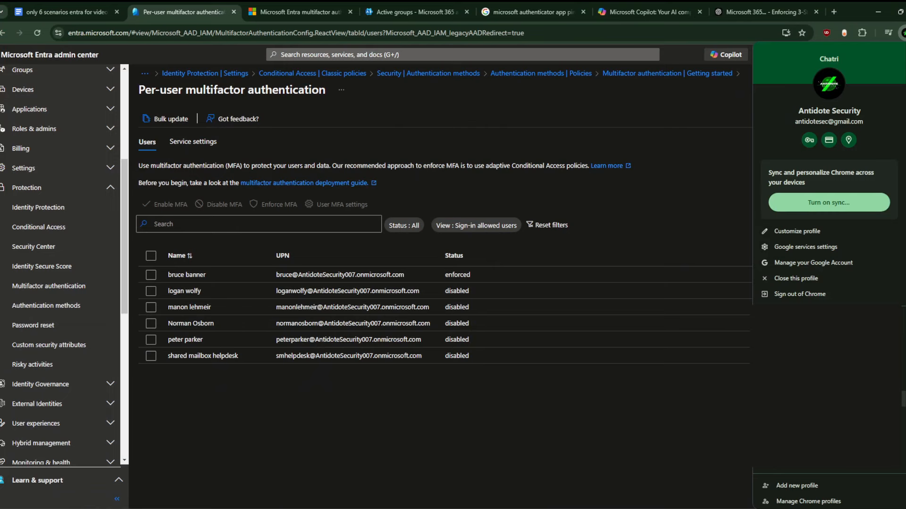
pyautogui.click(686, 409)
pyautogui.click(619, 508)
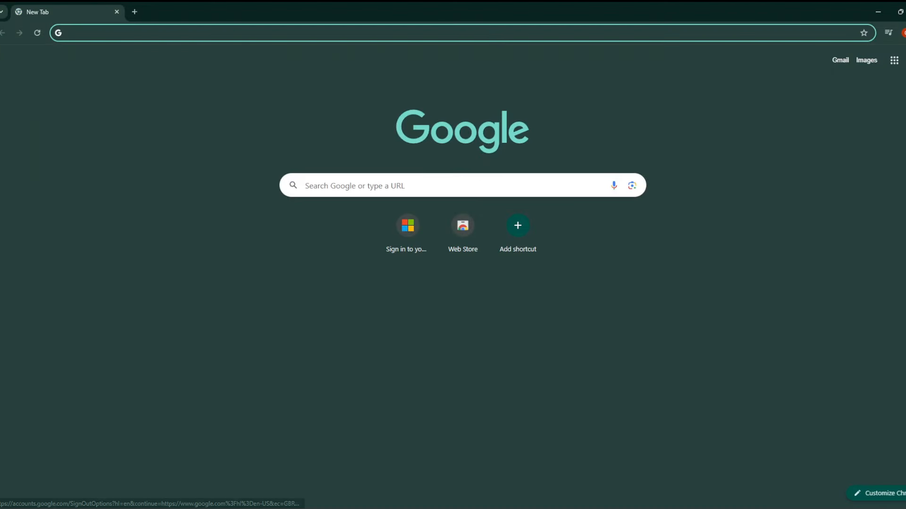
pyautogui.click(399, 243)
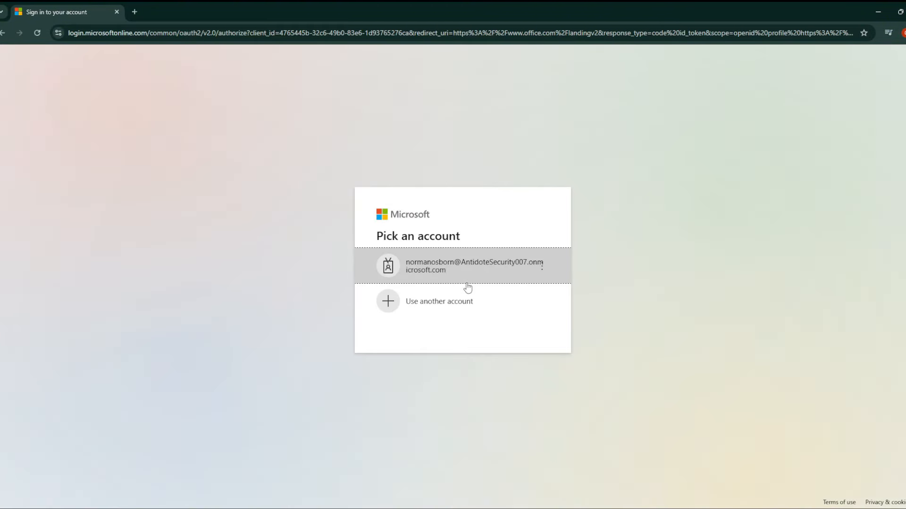
pyautogui.click(478, 267)
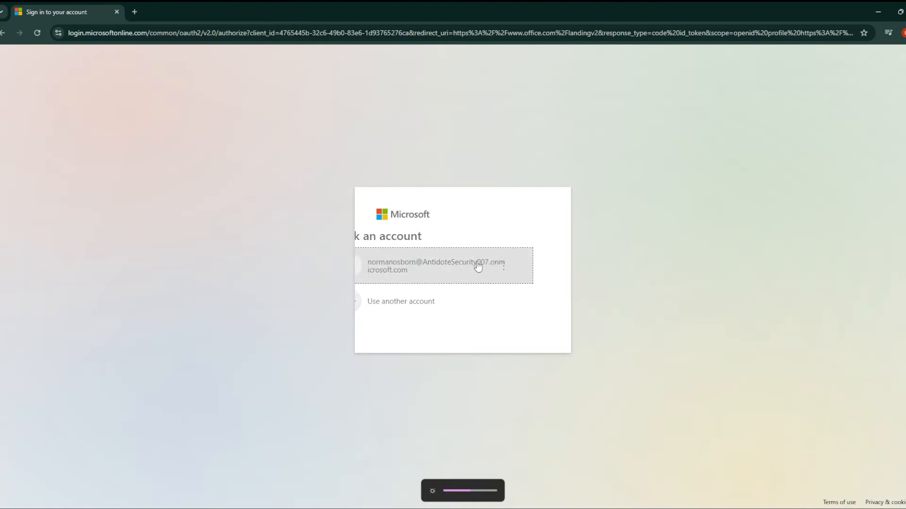
pyautogui.click(445, 276)
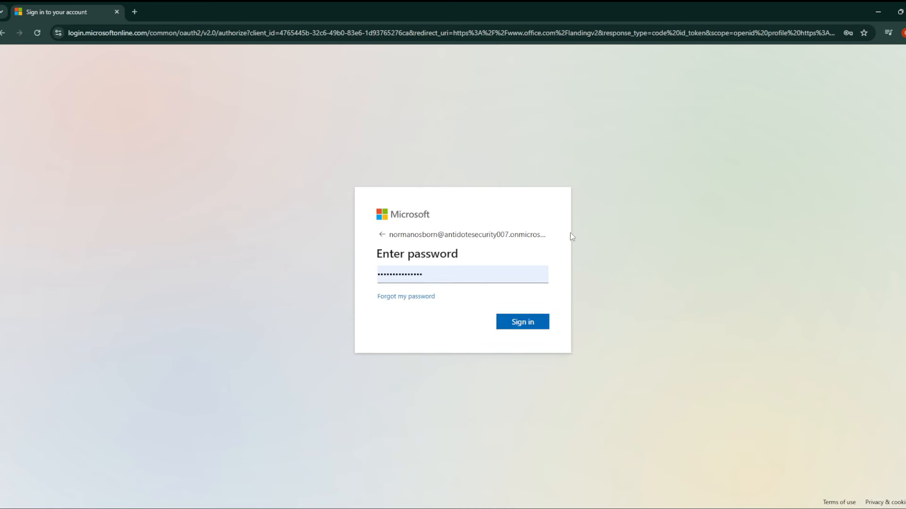
pyautogui.click(528, 327)
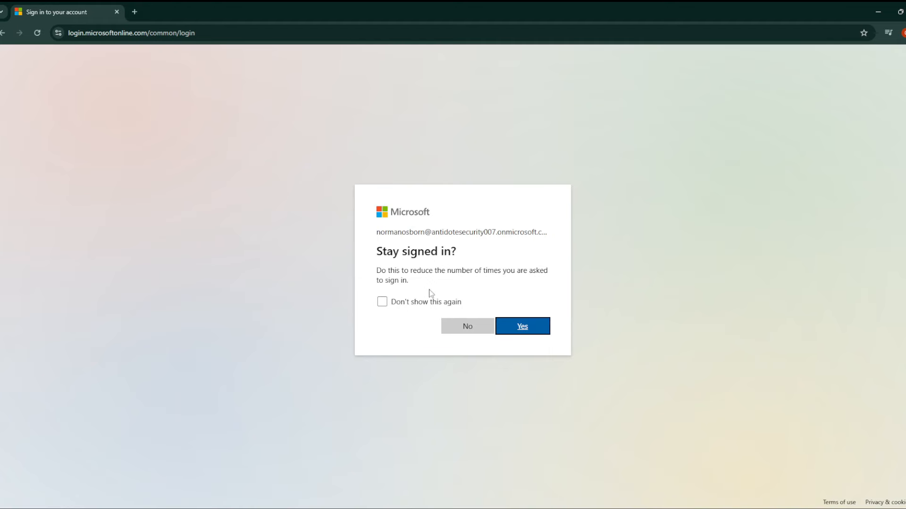
# - Try the "Don't show this again" option and choose to stay signed in
pyautogui.click(392, 308)
pyautogui.click(412, 307)
pyautogui.click(391, 305)
pyautogui.click(523, 330)
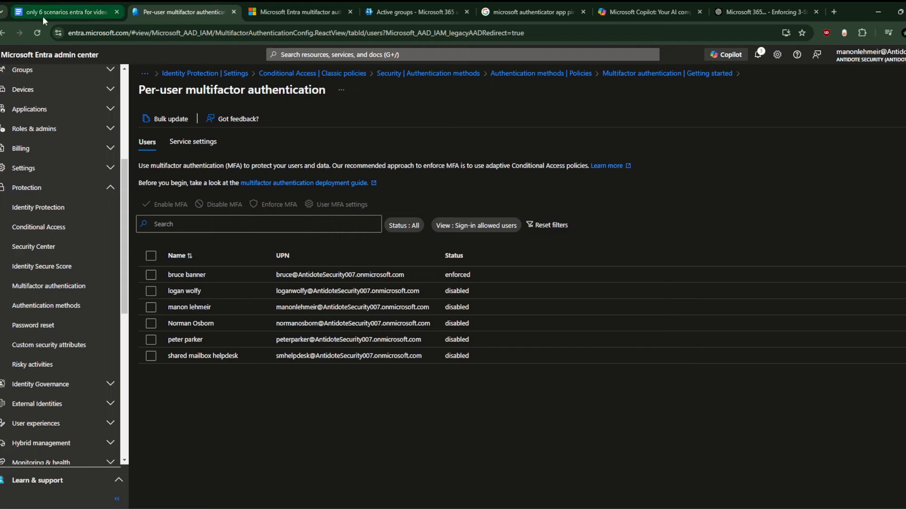
# - Refresh the per-user MFA user list, and sign out of Microsoft 365 with the account whose MFA was disabled
pyautogui.click(37, 33)
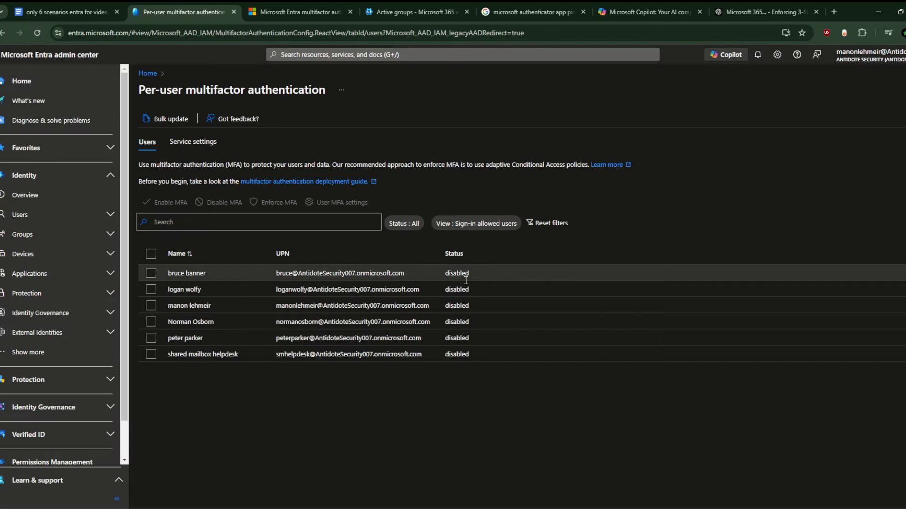
pyautogui.click(609, 508)
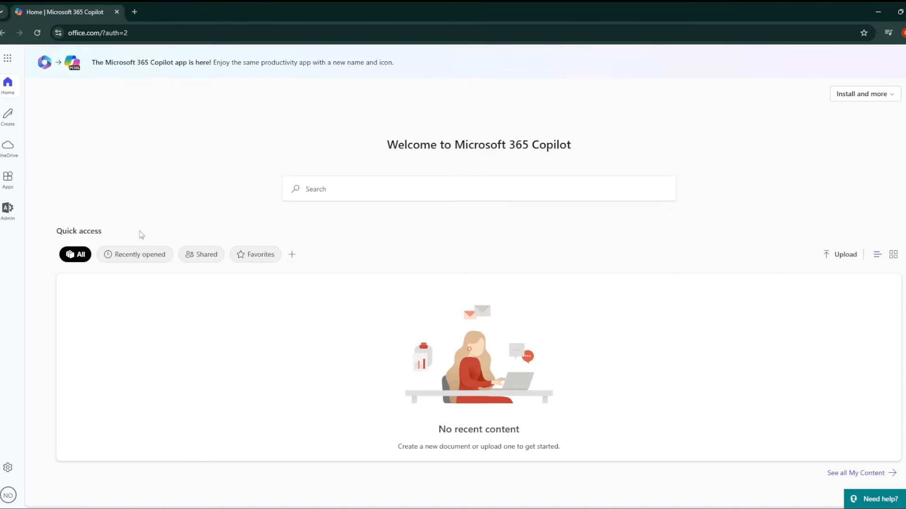
pyautogui.click(590, 508)
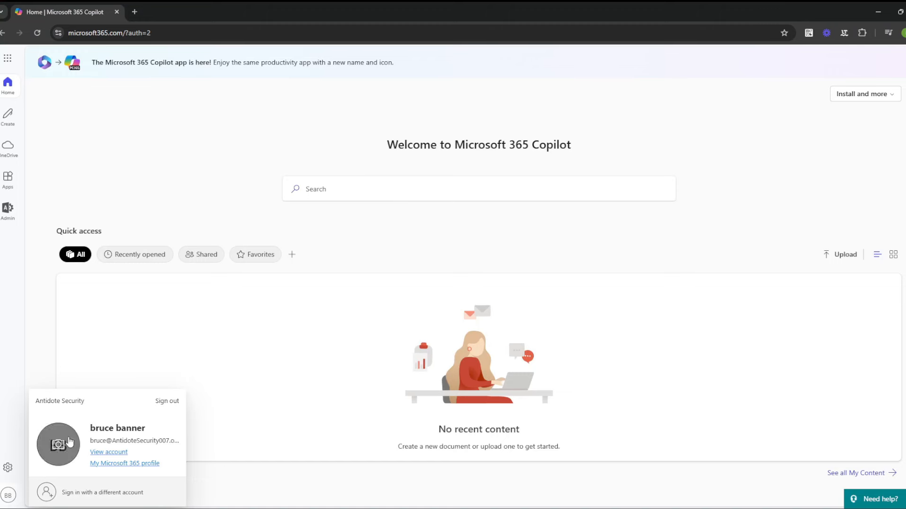
pyautogui.click(168, 404)
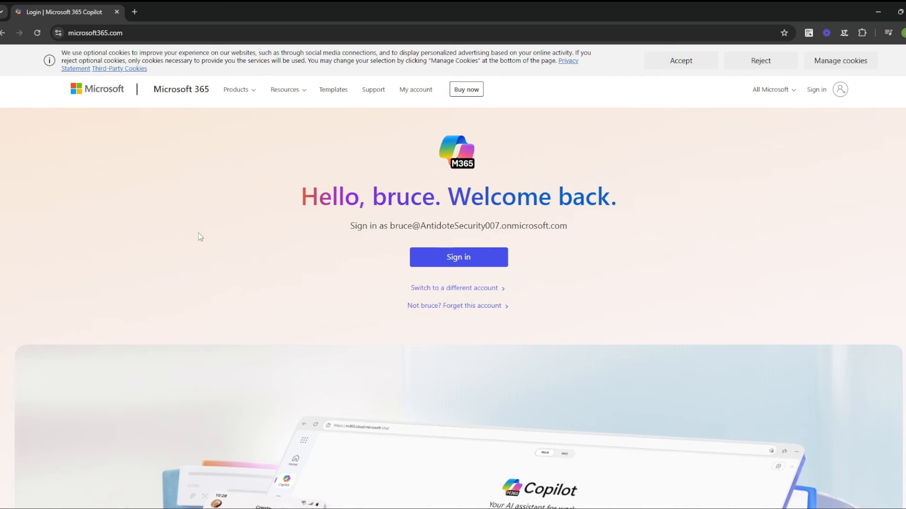
# - Return to the Entra admin center and open the list of all users
pyautogui.moveTo(572, 508)
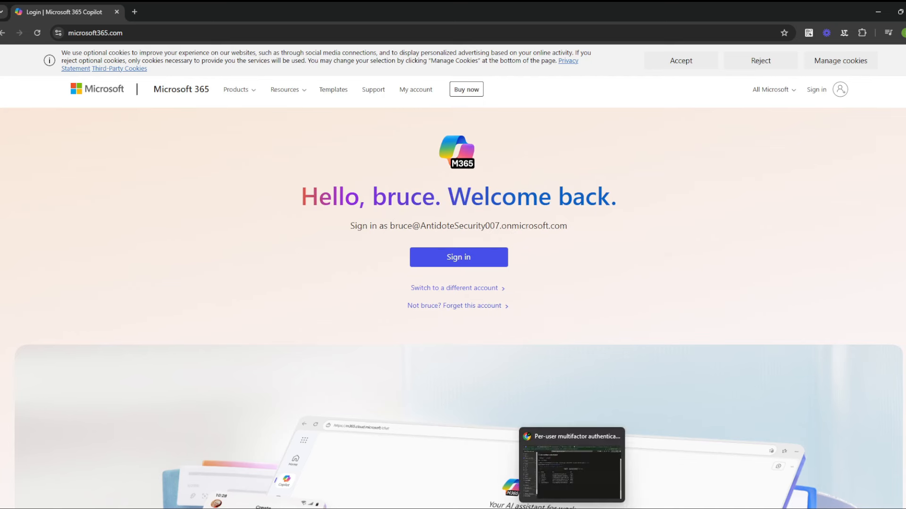
pyautogui.click(572, 467)
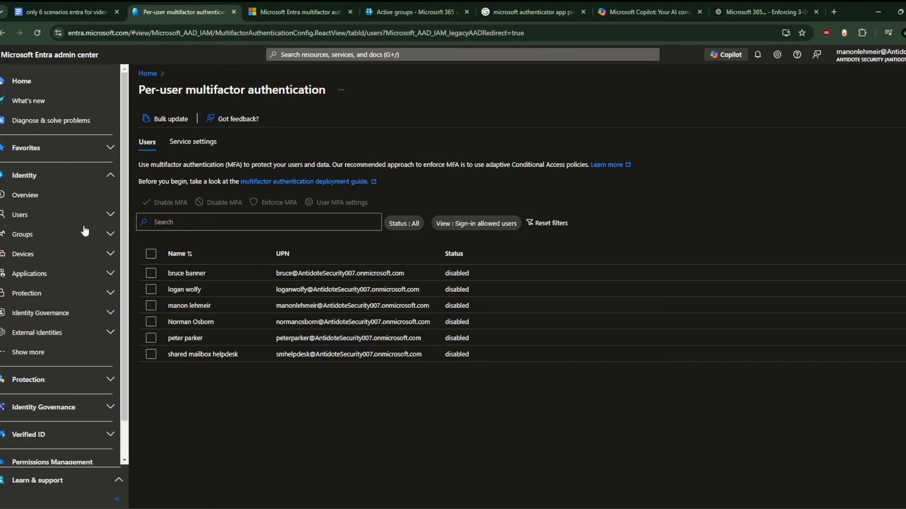
pyautogui.click(68, 217)
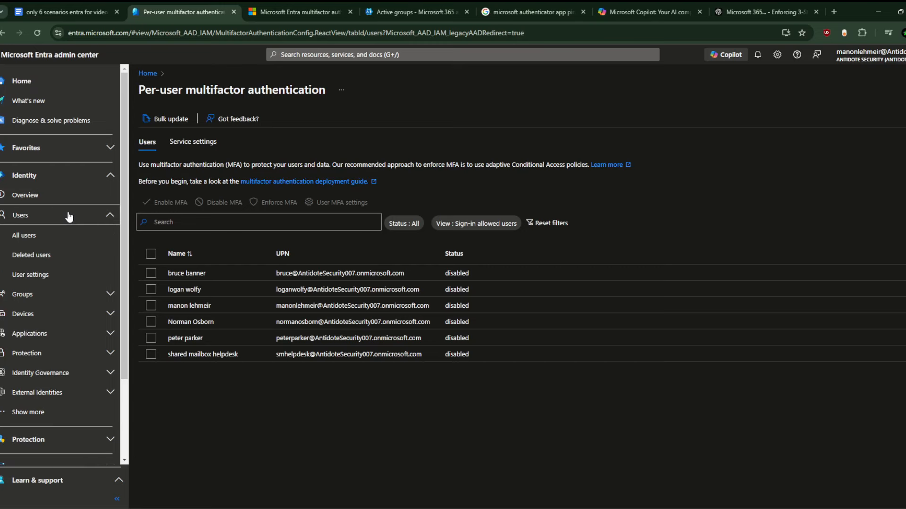
pyautogui.click(62, 241)
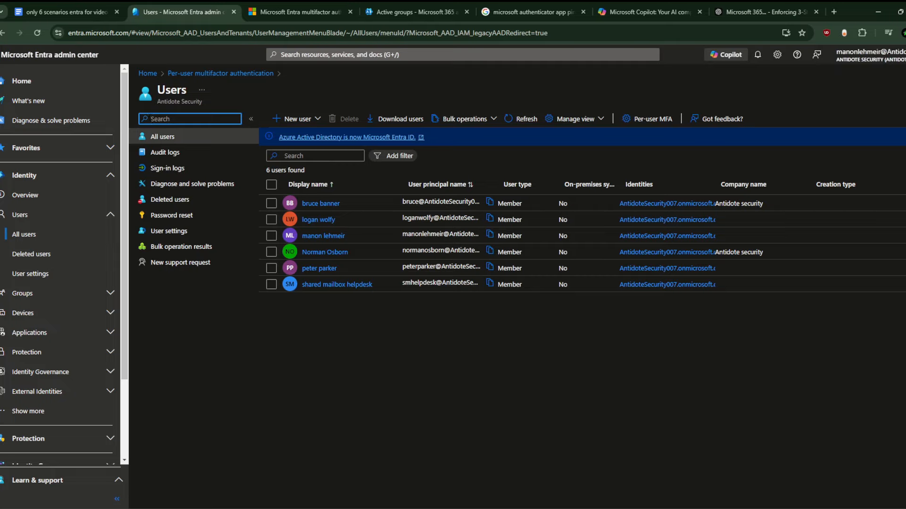
# - Sign back in to Microsoft 365 with the remembered account by entering its account password
pyautogui.hotkey('alt', 'Tab')
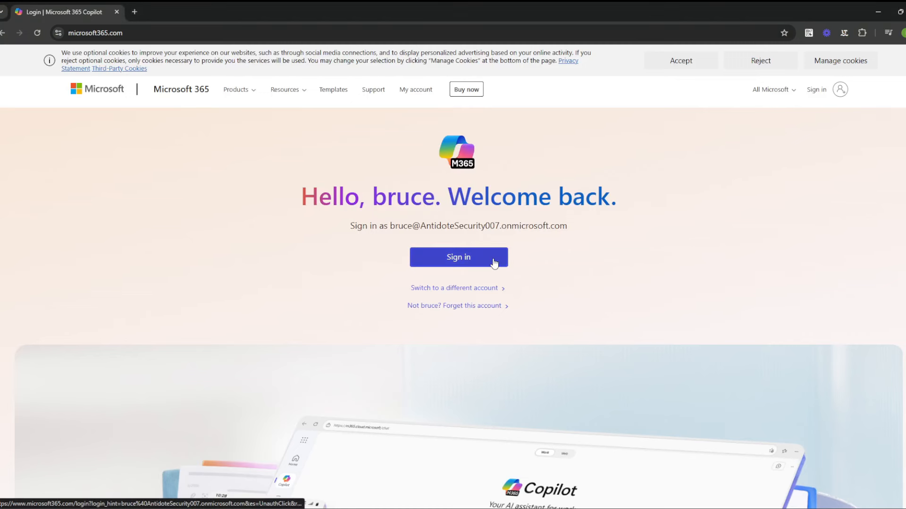
pyautogui.click(493, 262)
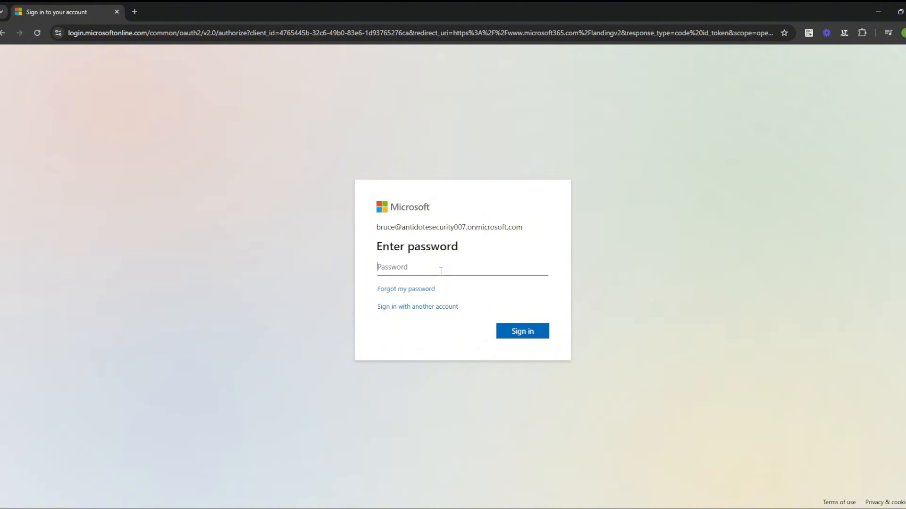
pyautogui.write('•••••')
pyautogui.click(768, 33)
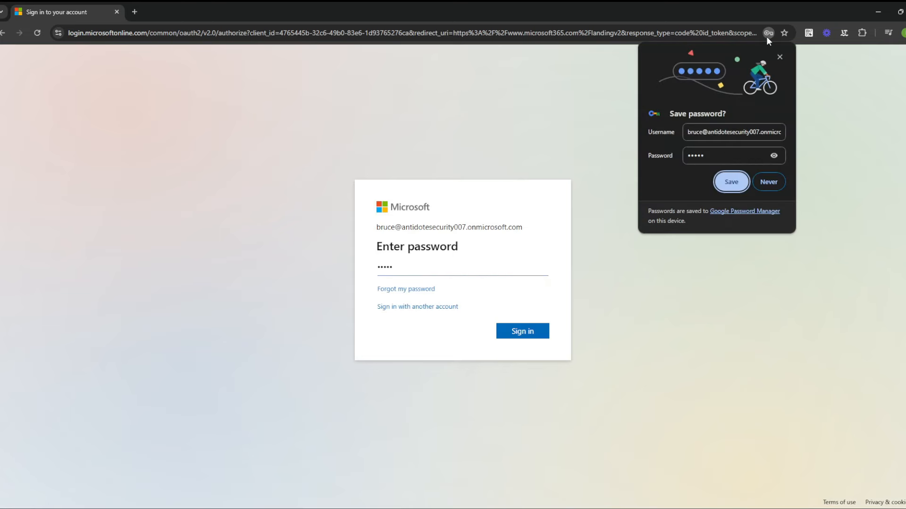
pyautogui.click(478, 256)
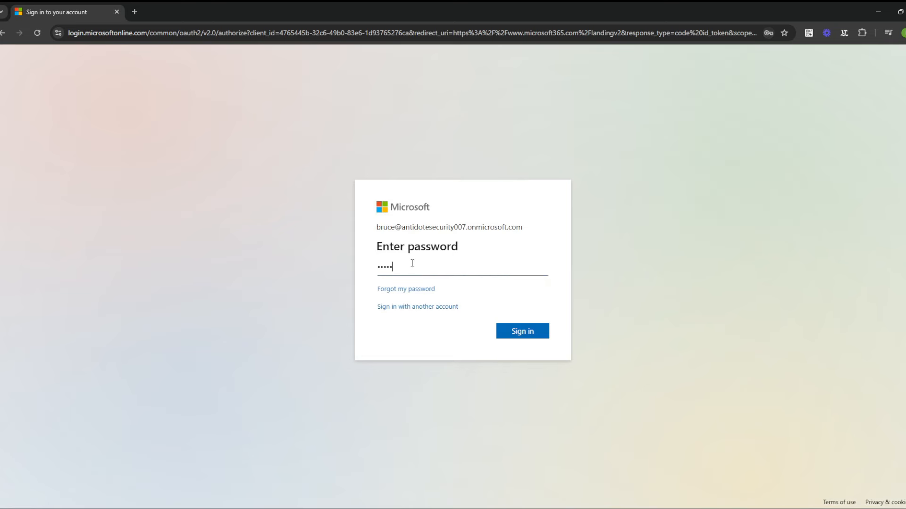
pyautogui.press('BackSpace')
pyautogui.write('•••••')
pyautogui.press('Return')
# - Set the stay-signed-in prompt not to show again and choose to stay signed in
pyautogui.click(400, 307)
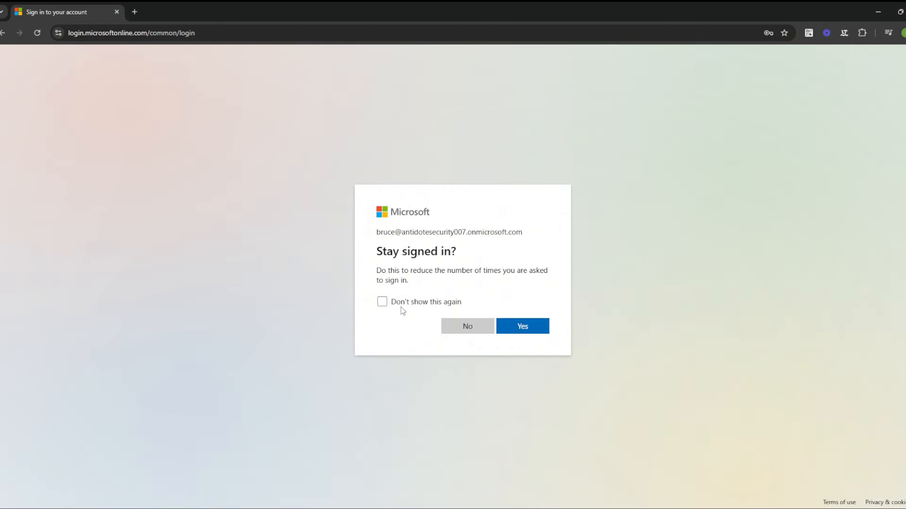
pyautogui.click(380, 303)
pyautogui.click(543, 326)
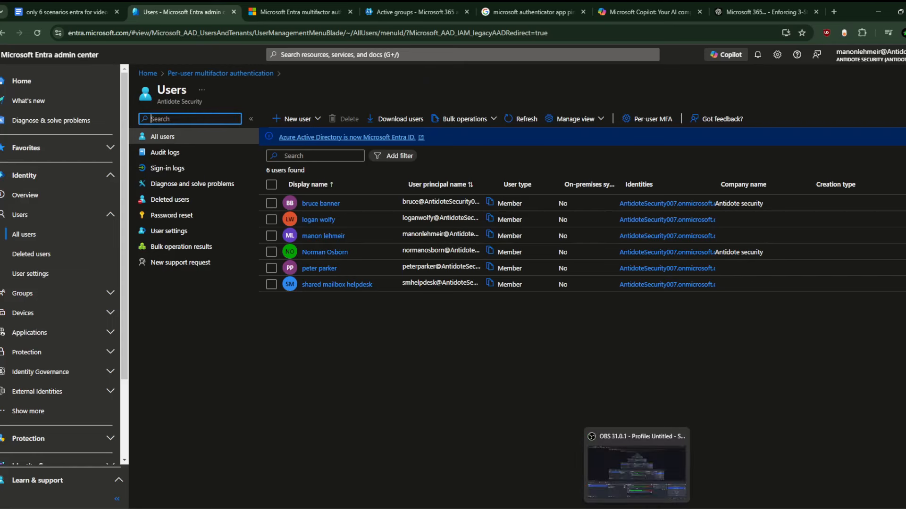
# - Check the overview page of the second listed user in Entra and return to the users list
pyautogui.click(593, 427)
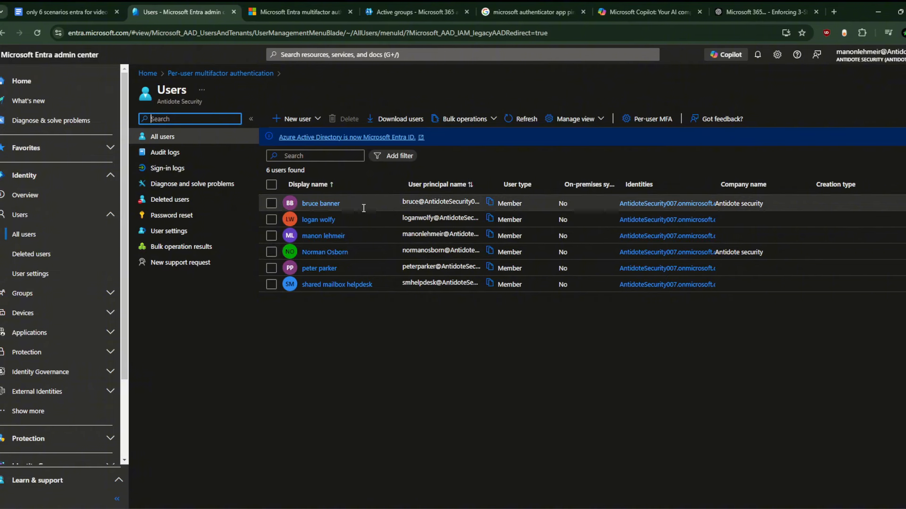
pyautogui.click(271, 219)
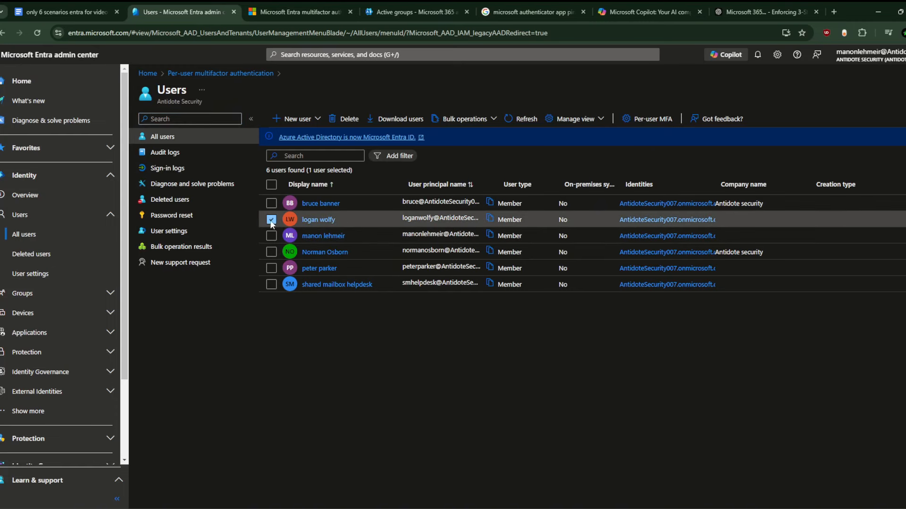
pyautogui.click(318, 220)
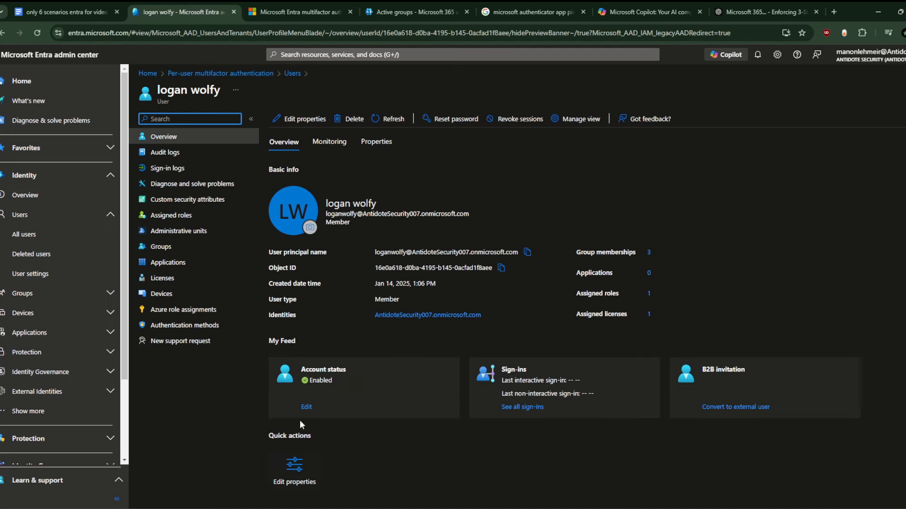
pyautogui.click(3, 32)
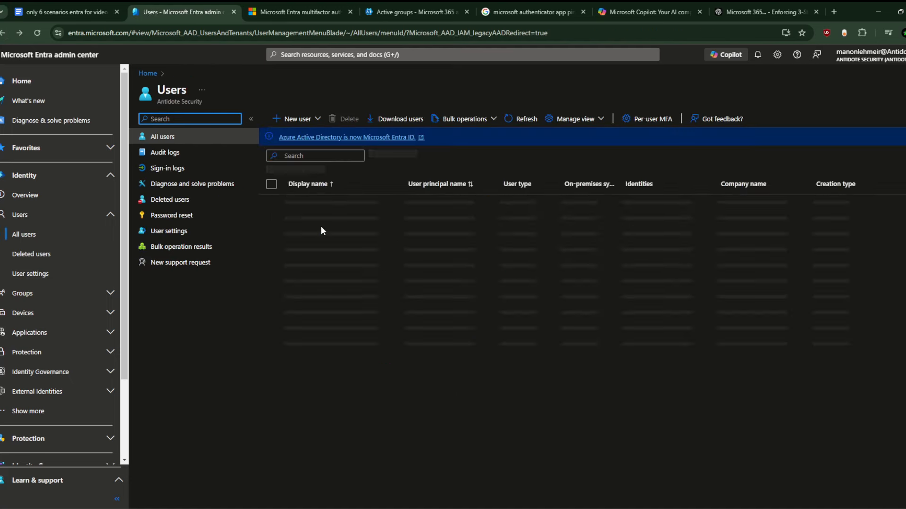
# - Open the authentication methods of the user with initials NO and show the methods offered for adding
pyautogui.click(327, 250)
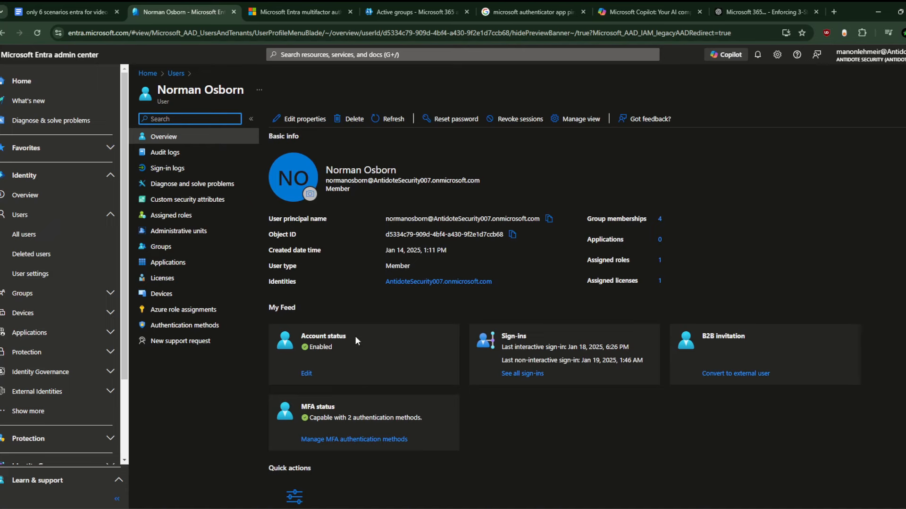
pyautogui.click(363, 439)
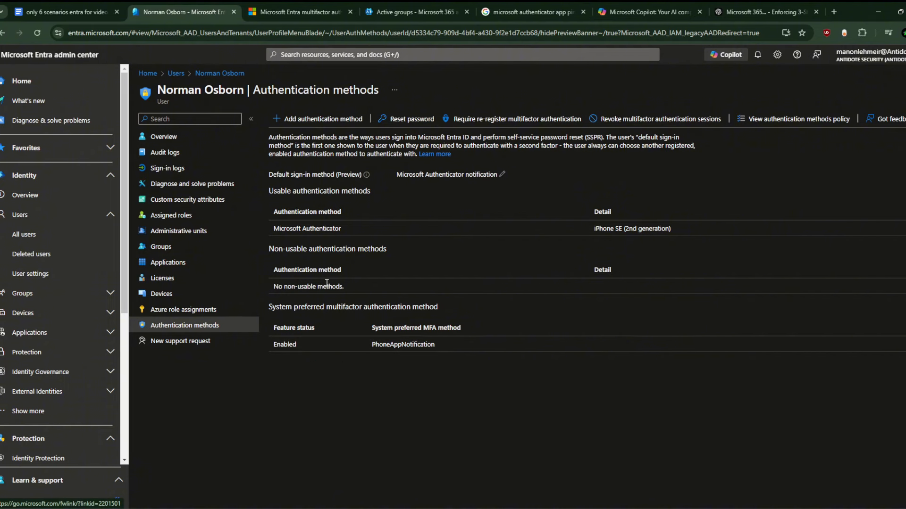
pyautogui.click(334, 122)
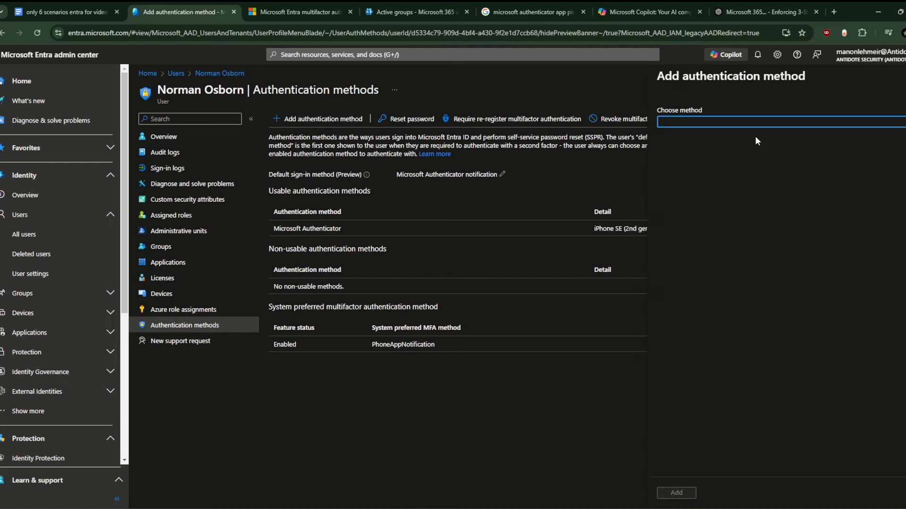
pyautogui.click(792, 123)
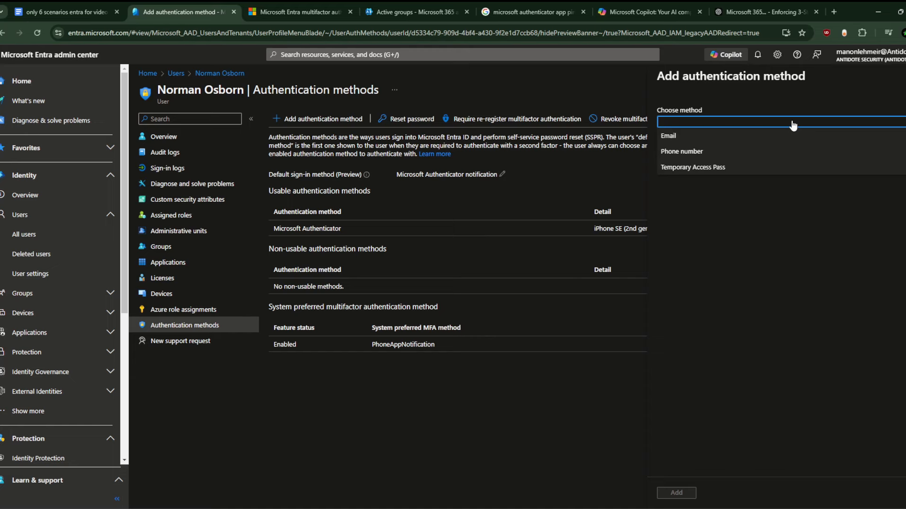
# - Duplicate the user's authentication methods browser page and open the tenant-wide Authentication methods policies in the copy
pyautogui.rightClick(185, 6)
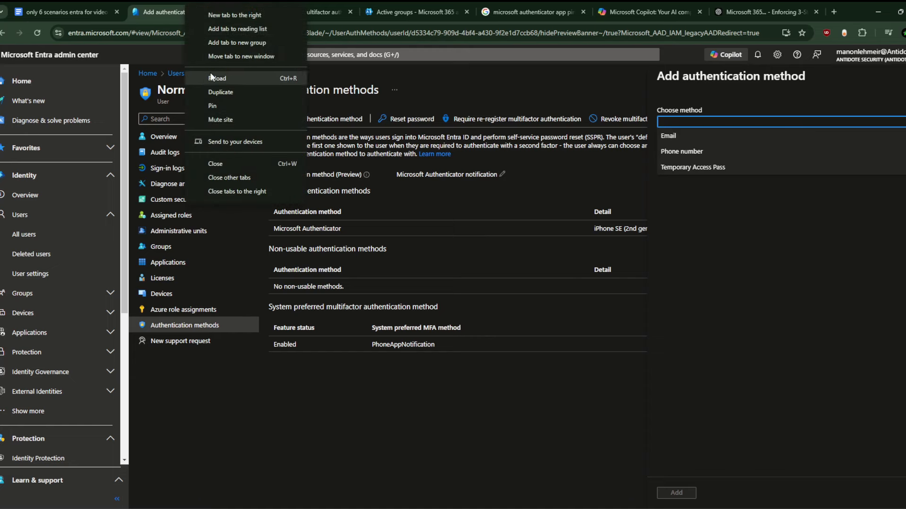
pyautogui.click(228, 93)
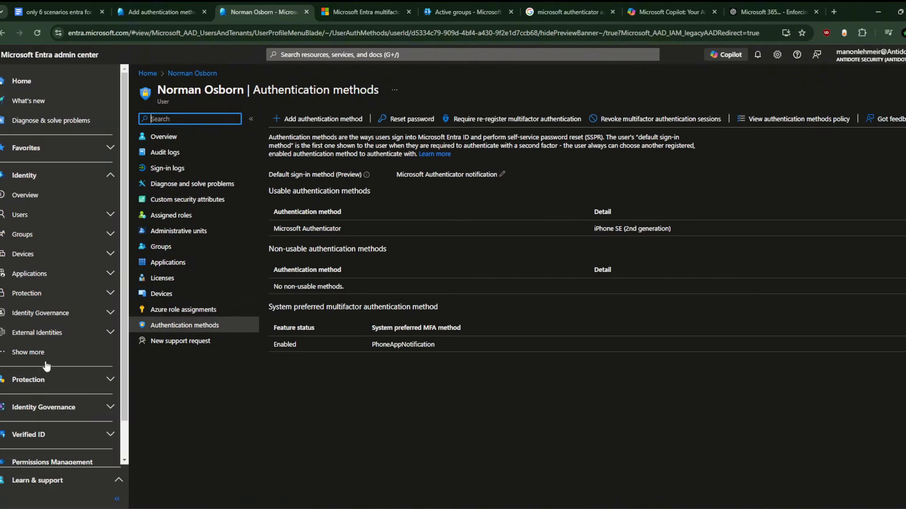
pyautogui.click(52, 379)
pyautogui.scroll(-4, 66, 306)
pyautogui.click(74, 250)
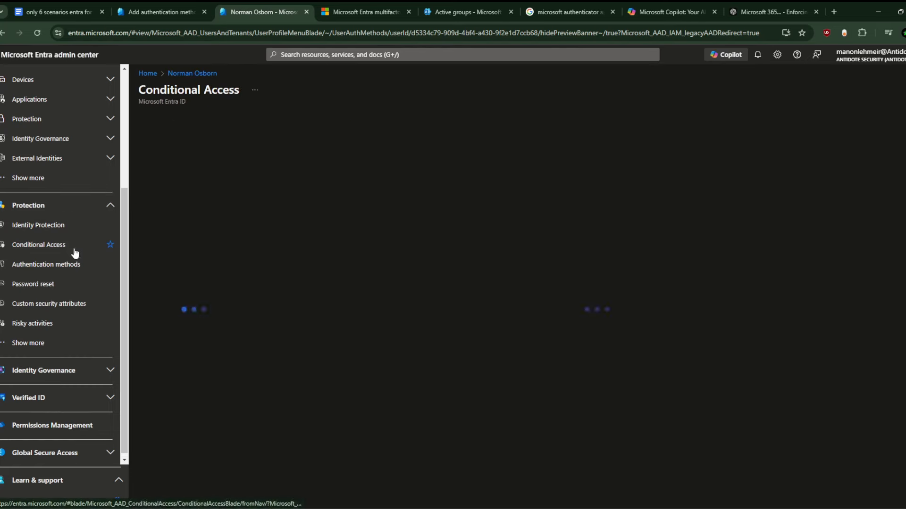
pyautogui.click(72, 265)
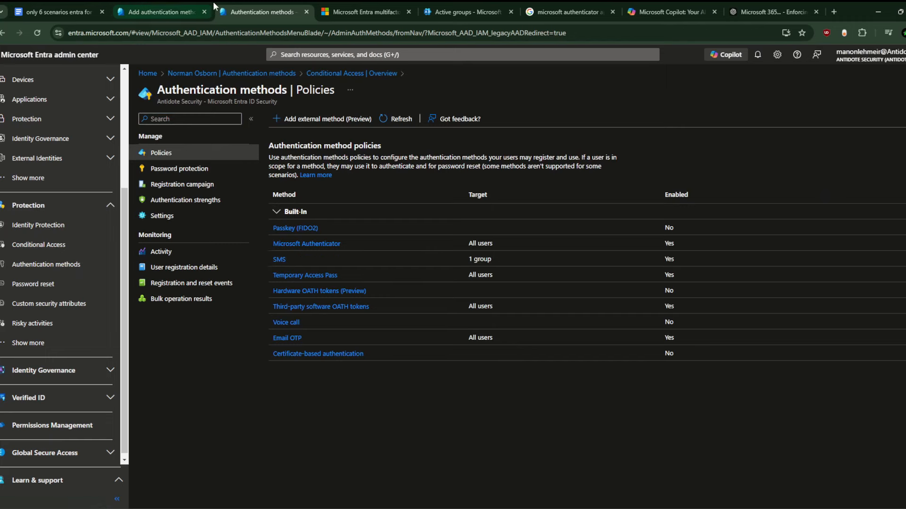
# - Select Email as the method to add for the user and compare the choices with the tenant's authentication method policies
pyautogui.click(184, 7)
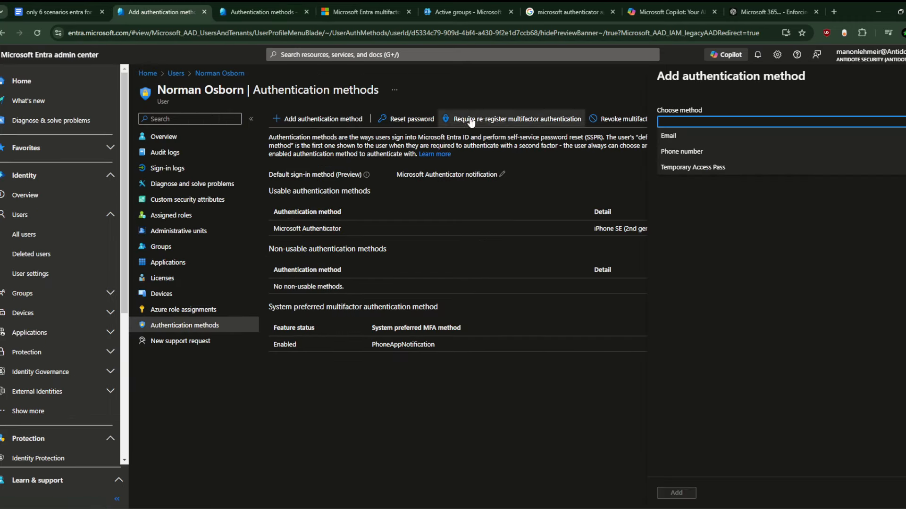
pyautogui.click(730, 140)
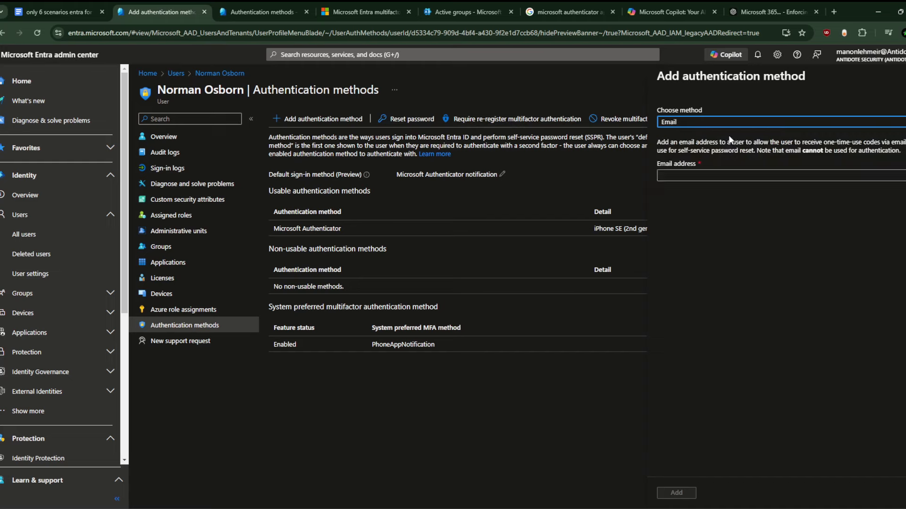
pyautogui.hscroll(4, 736, 154)
pyautogui.click(263, 12)
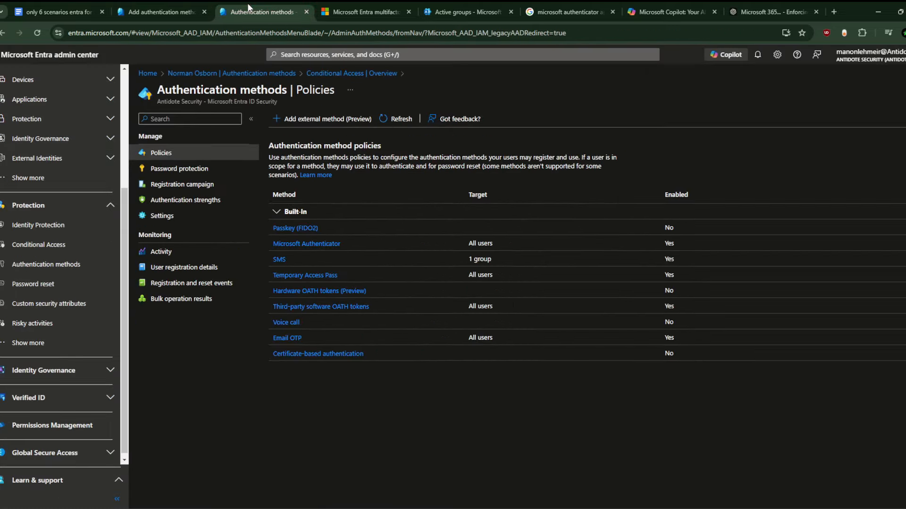
pyautogui.click(164, 4)
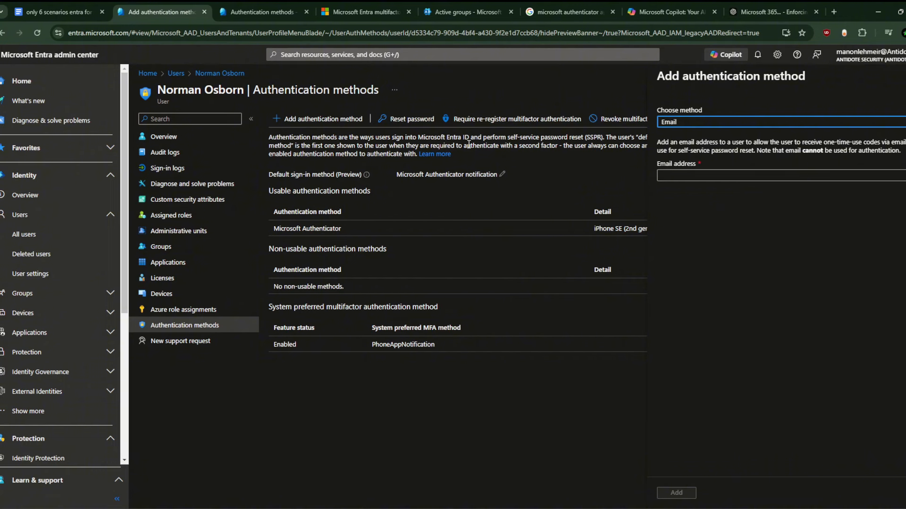
# - Switch the method to Phone number to view its fields, and close the form without adding anything
pyautogui.click(796, 123)
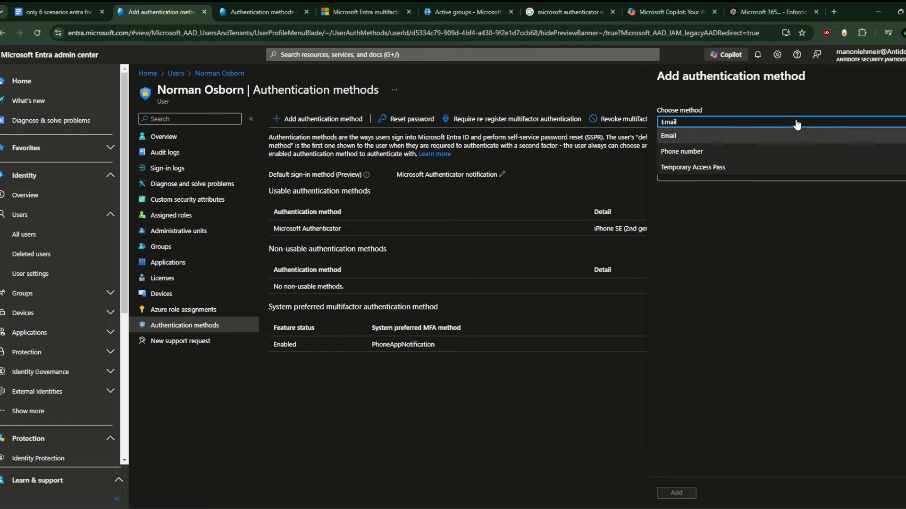
pyautogui.click(773, 150)
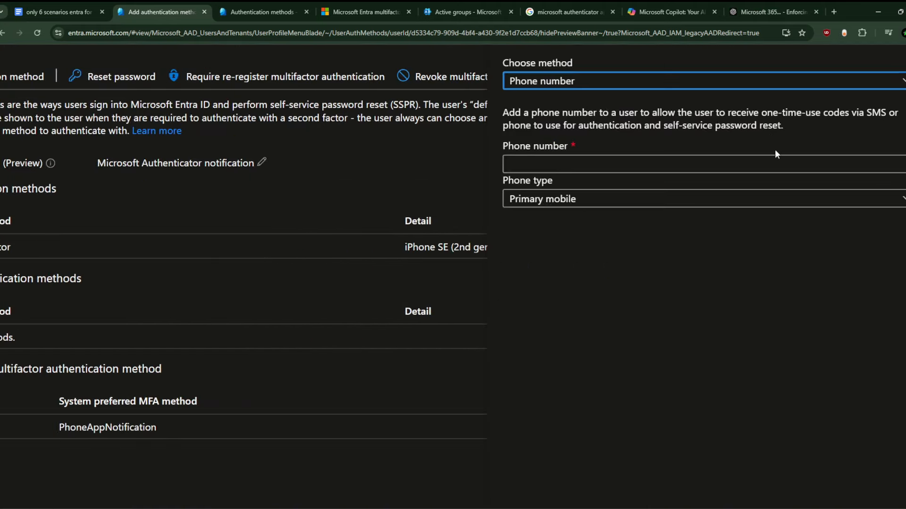
pyautogui.hscroll(1, 777, 154)
pyautogui.hscroll(1, 803, 150)
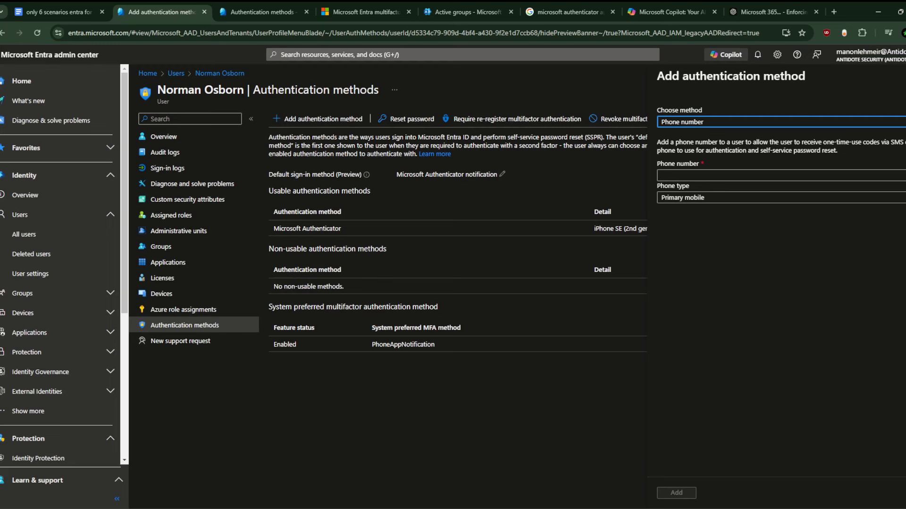
pyautogui.click(905, 76)
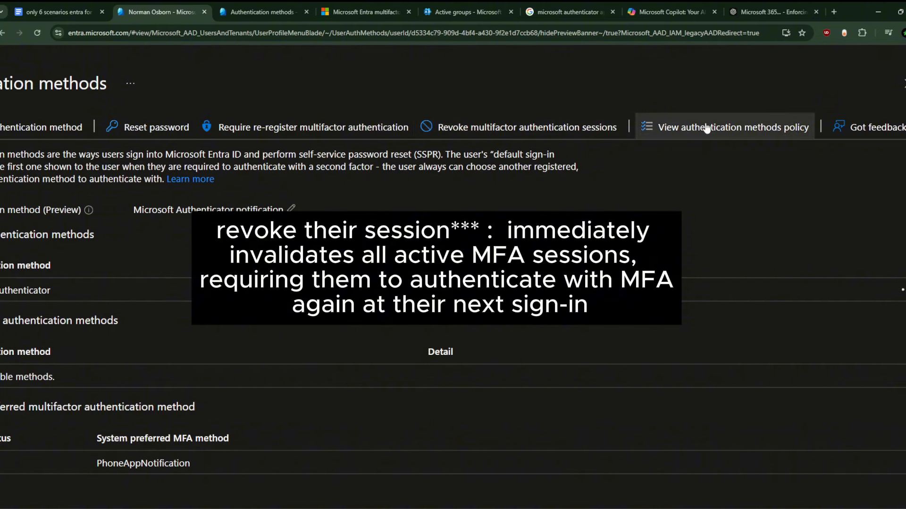
# - Open the user's authentication methods policy and examine the FIDO2 security key, Microsoft Authenticator and SMS settings
pyautogui.click(734, 129)
pyautogui.scroll(-5, 585, 184)
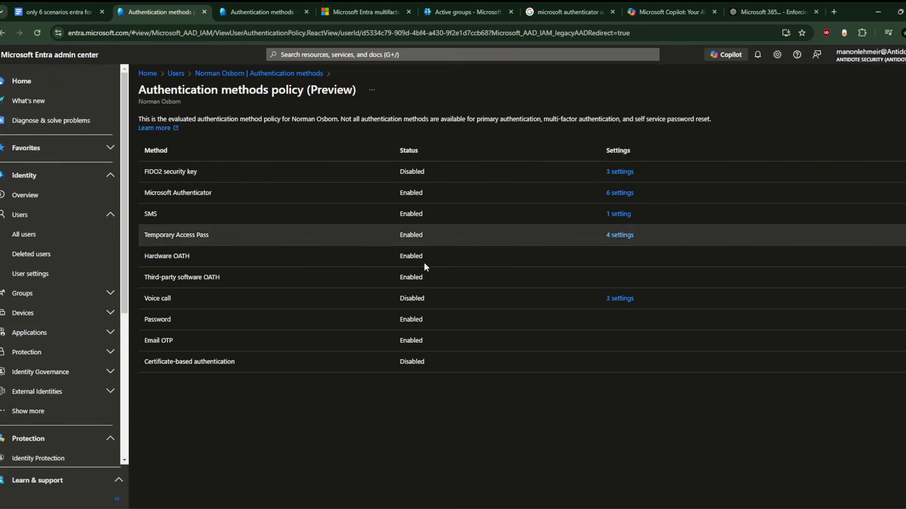
pyautogui.scroll(-3, 89, 376)
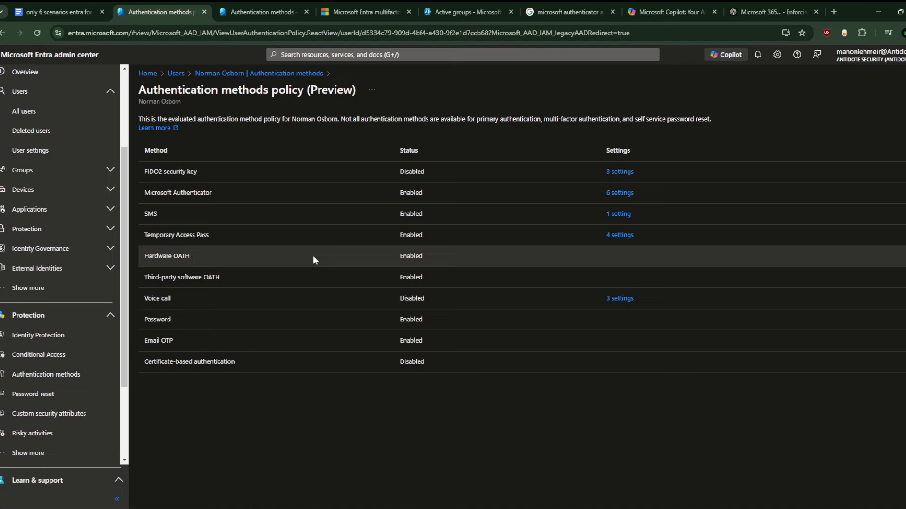
pyautogui.click(621, 173)
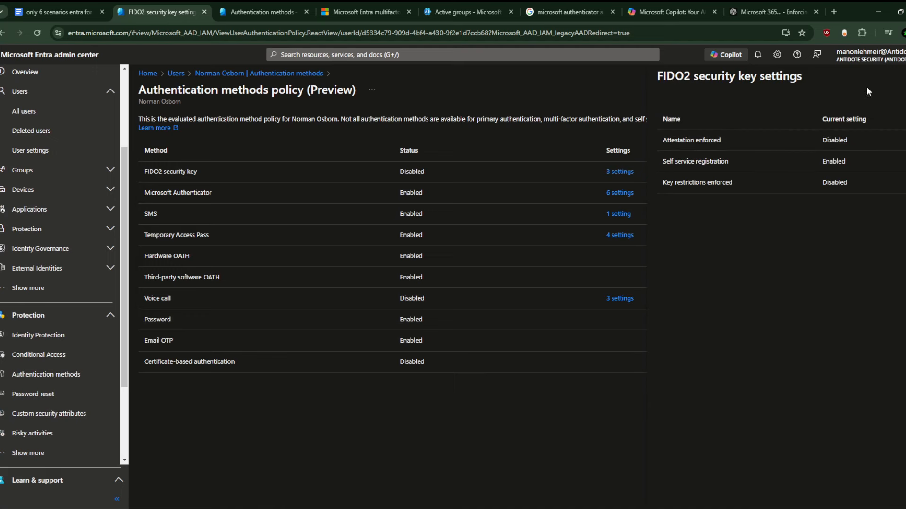
pyautogui.click(619, 194)
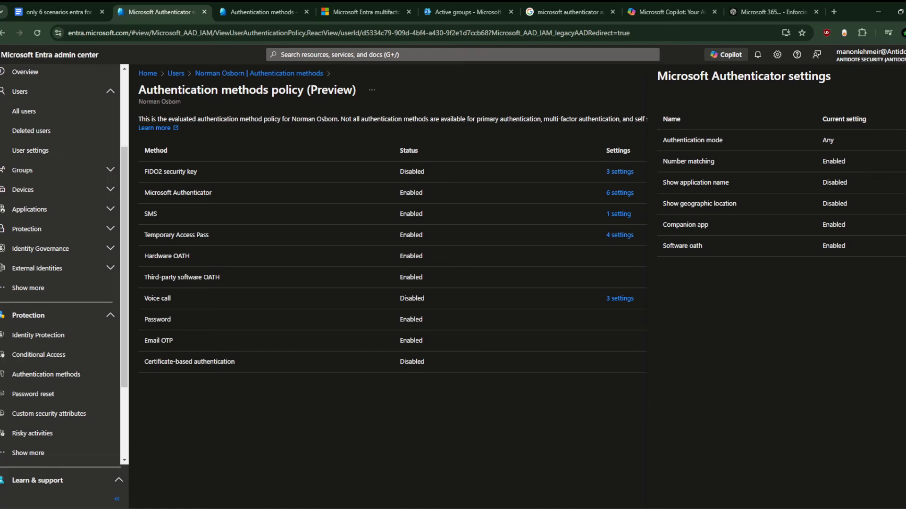
pyautogui.click(905, 76)
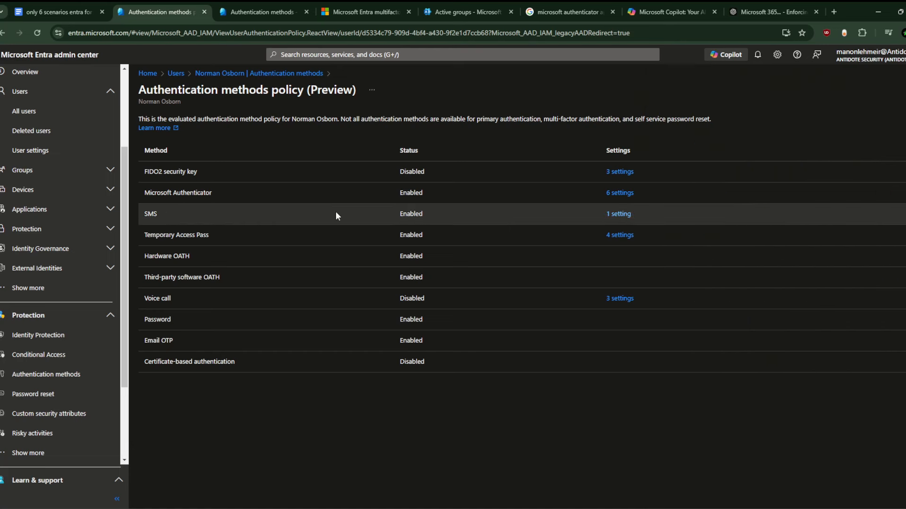
pyautogui.click(620, 214)
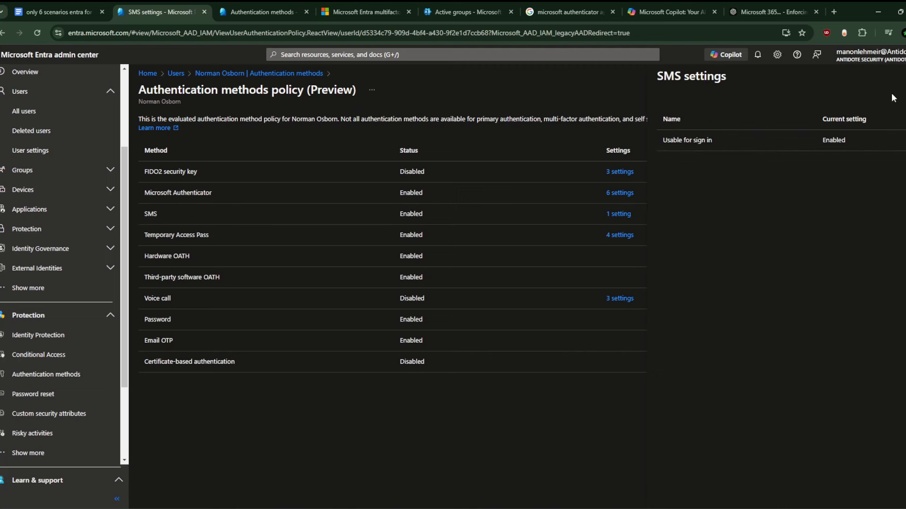
pyautogui.click(905, 76)
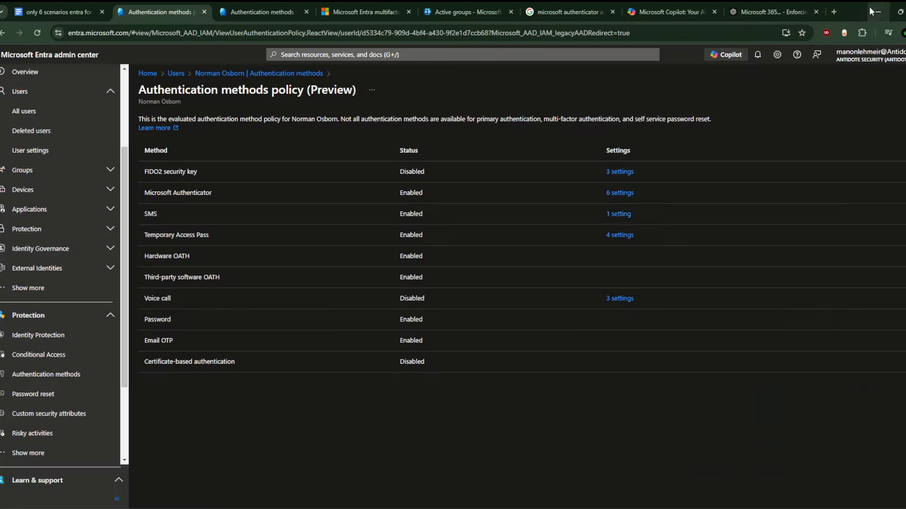
# - Highlight Microsoft Authenticator and SMS in the user's policy and return to the user's authentication methods
pyautogui.click(878, 12)
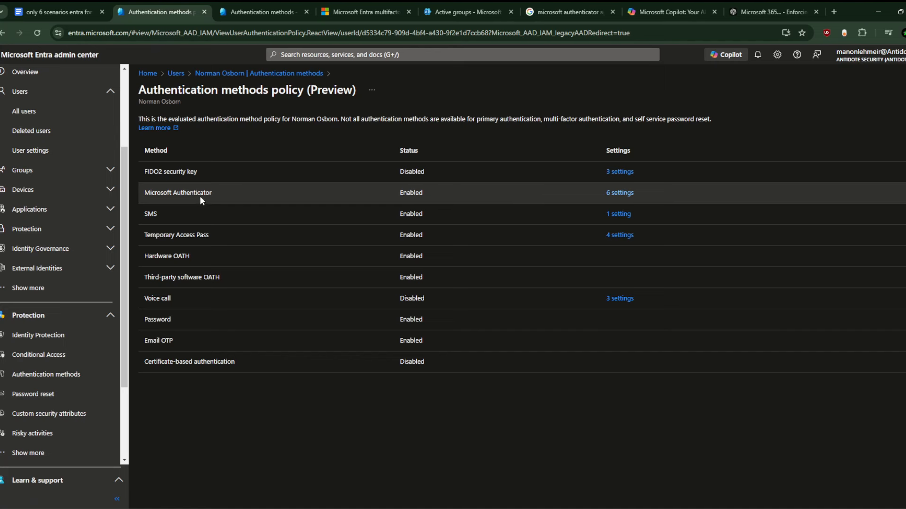
pyautogui.tripleClick(187, 194)
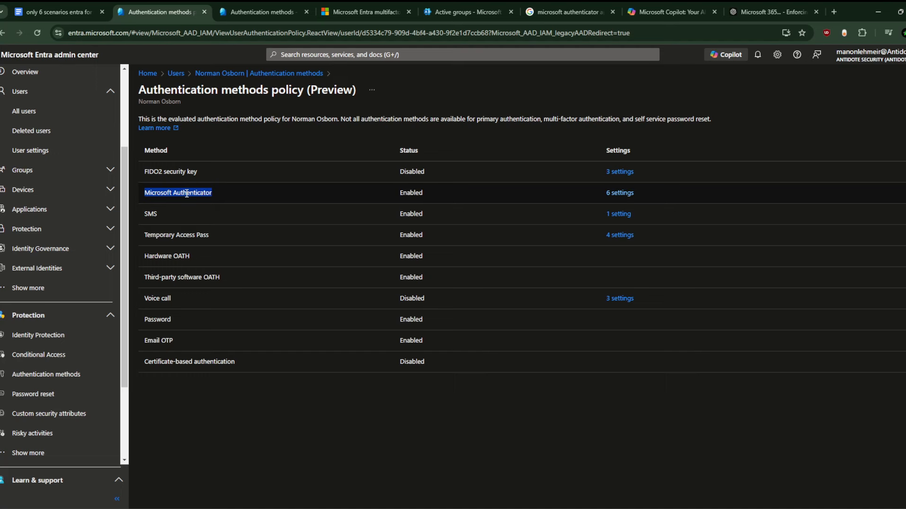
pyautogui.doubleClick(150, 215)
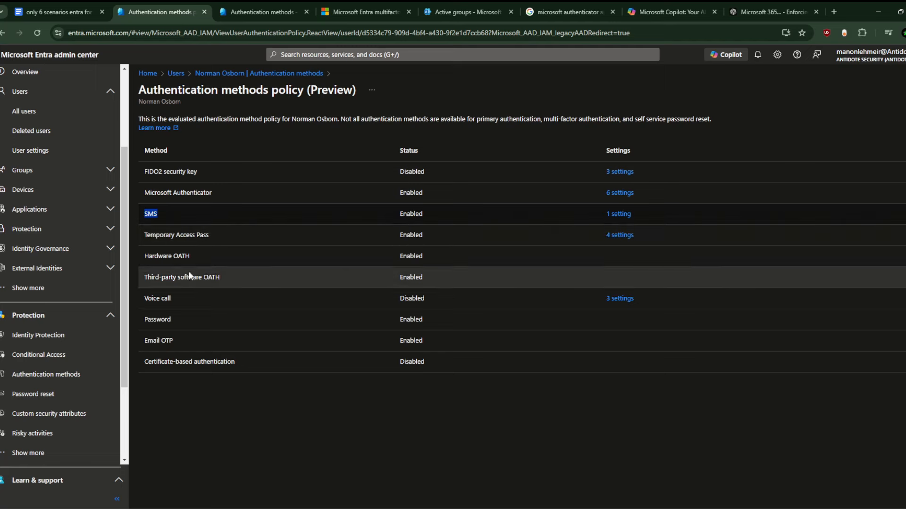
pyautogui.click(243, 76)
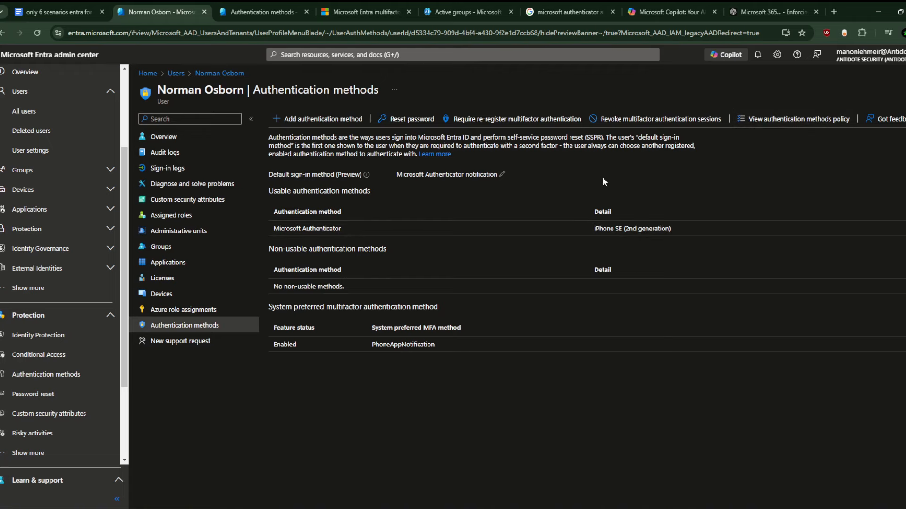
# - Glance at Scenario 5 in the scenarios document and examine the tenant's registration campaign settings and included users
pyautogui.click(60, 2)
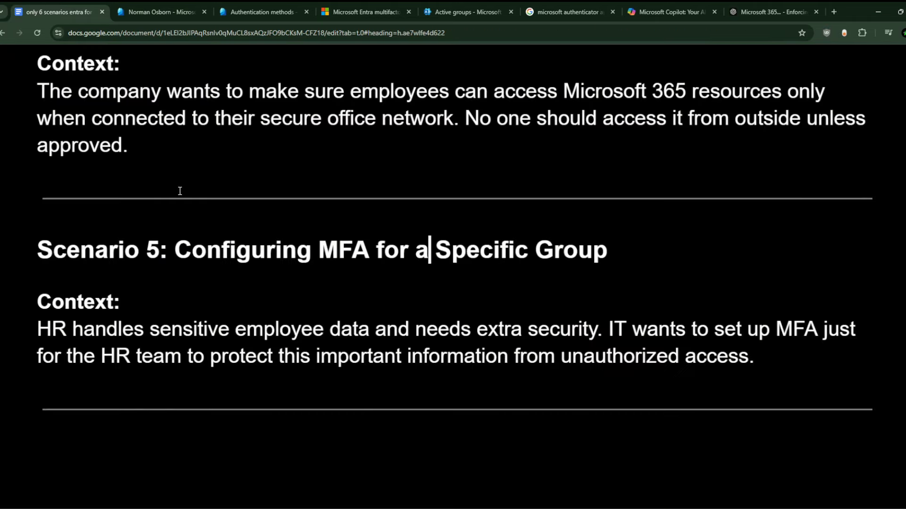
pyautogui.click(257, 8)
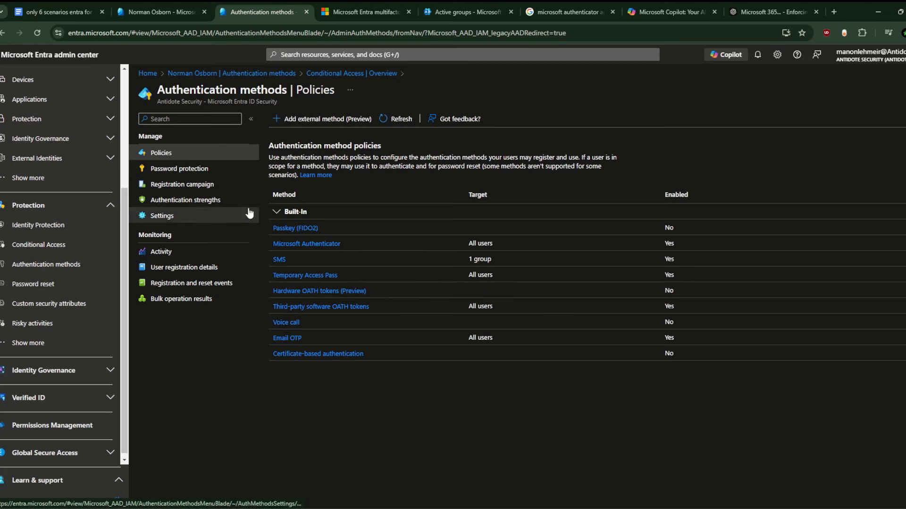
pyautogui.click(208, 188)
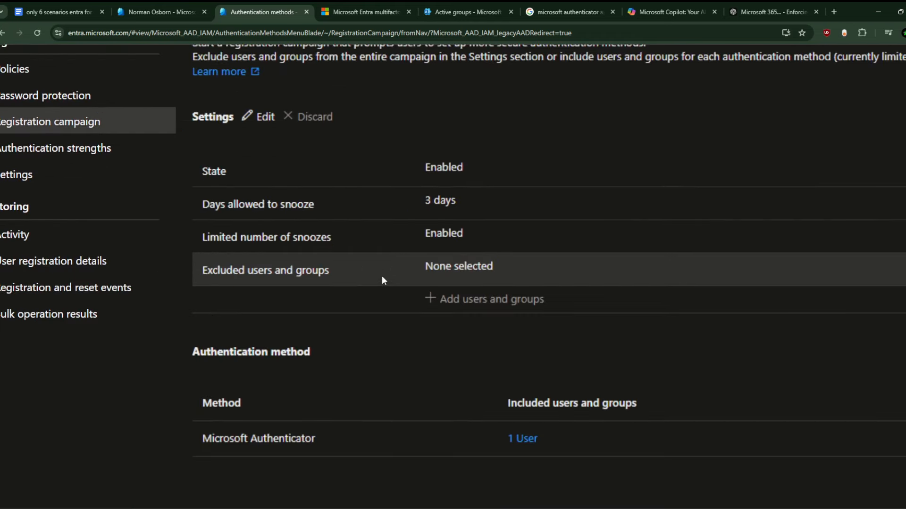
pyautogui.hscroll(-1, 323, 277)
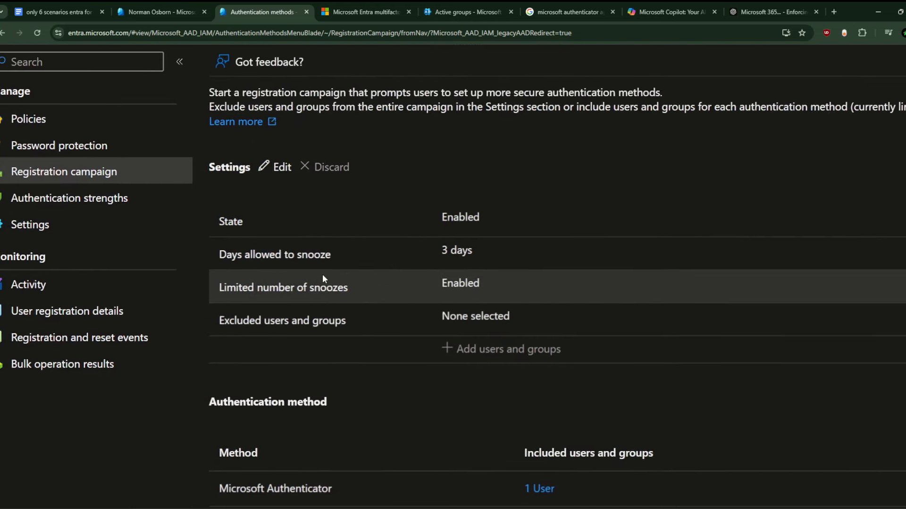
pyautogui.scroll(-1, 323, 276)
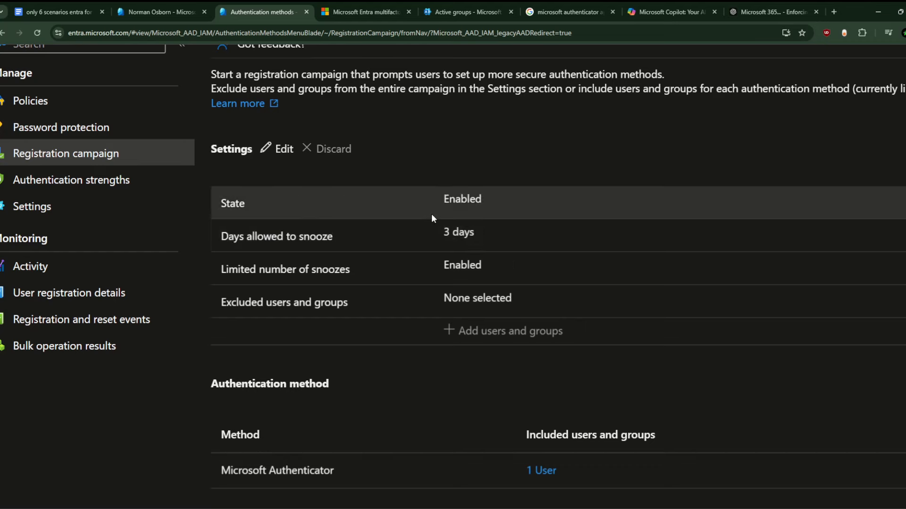
pyautogui.scroll(1, 403, 233)
pyautogui.scroll(-1, 403, 233)
pyautogui.scroll(-1, 403, 233)
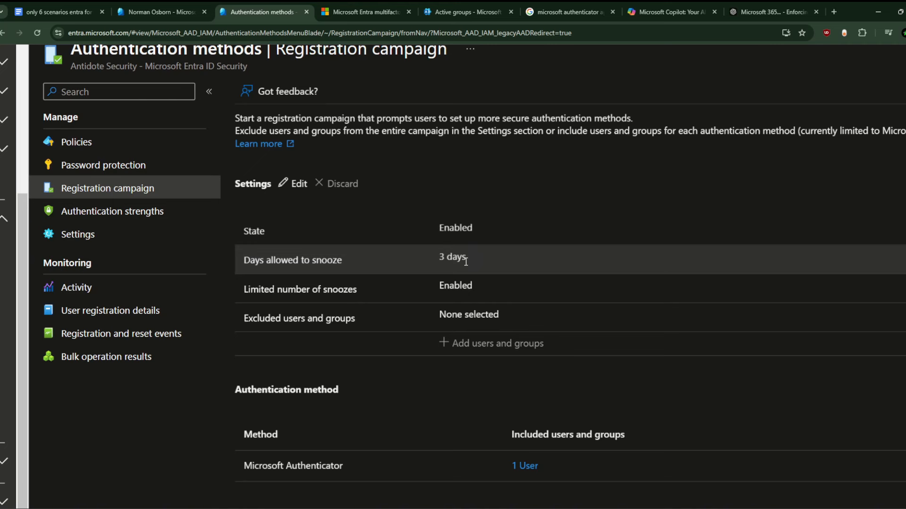
pyautogui.hscroll(2, 499, 239)
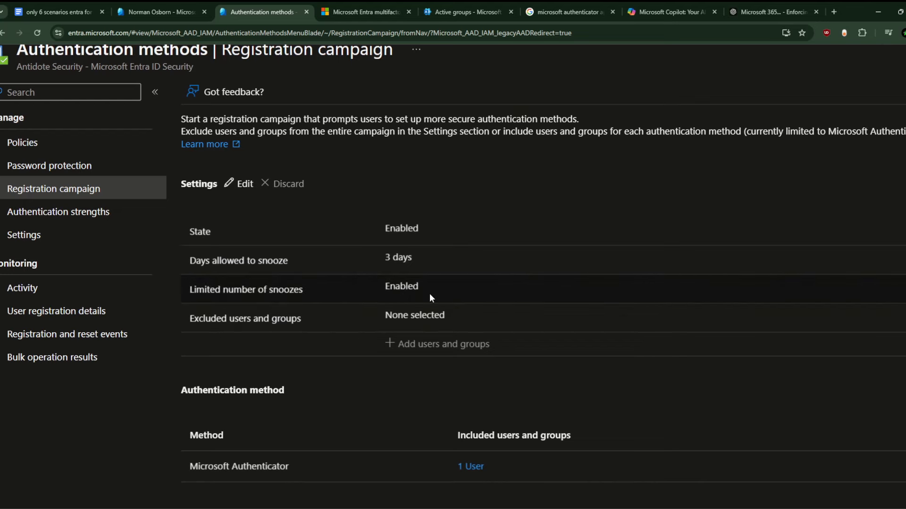
pyautogui.scroll(-1, 430, 293)
pyautogui.scroll(1, 430, 297)
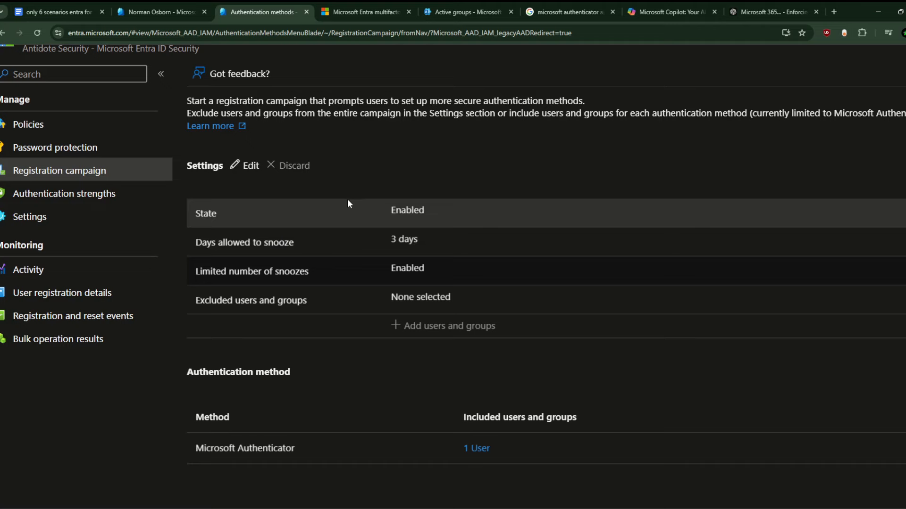
# - Examine the tenant's authentication method policies and the list of Conditional Access policies
pyautogui.click(63, 127)
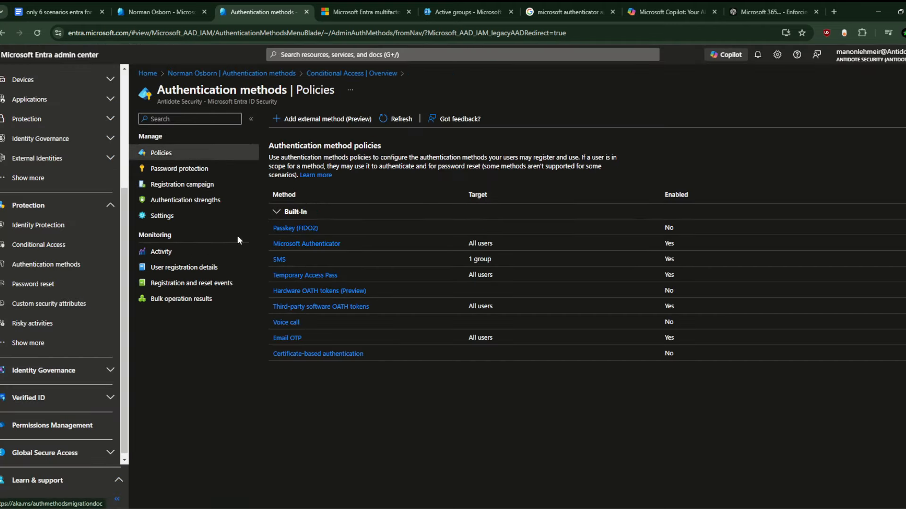
pyautogui.click(37, 244)
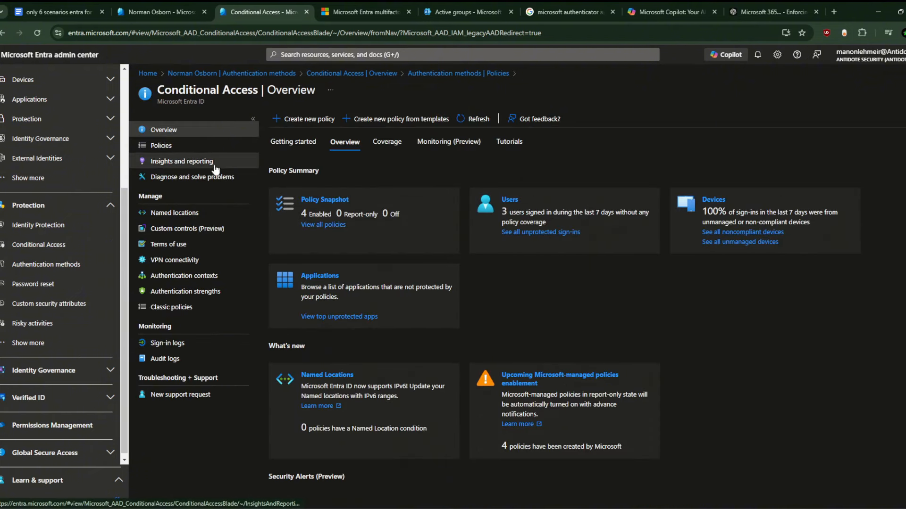
pyautogui.click(188, 147)
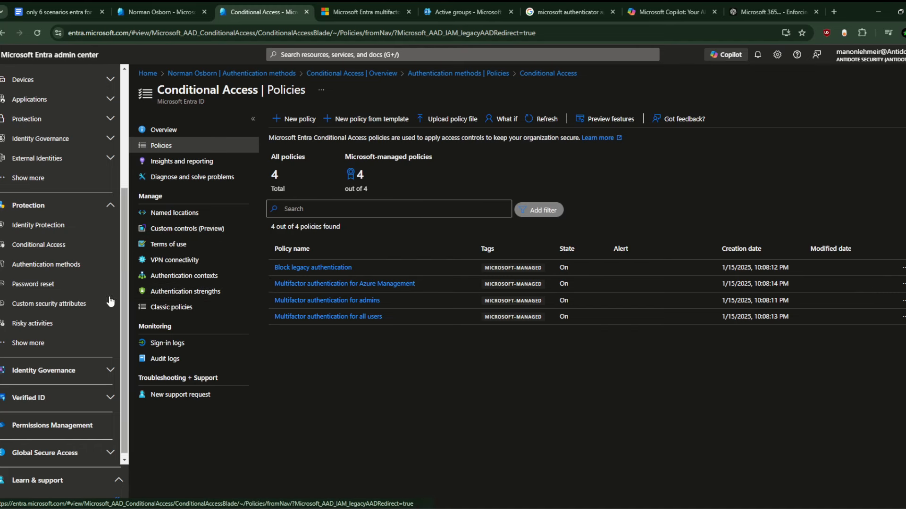
# - Look at the custom security attributes and risky users pages, and return to the Conditional Access overview
pyautogui.click(78, 303)
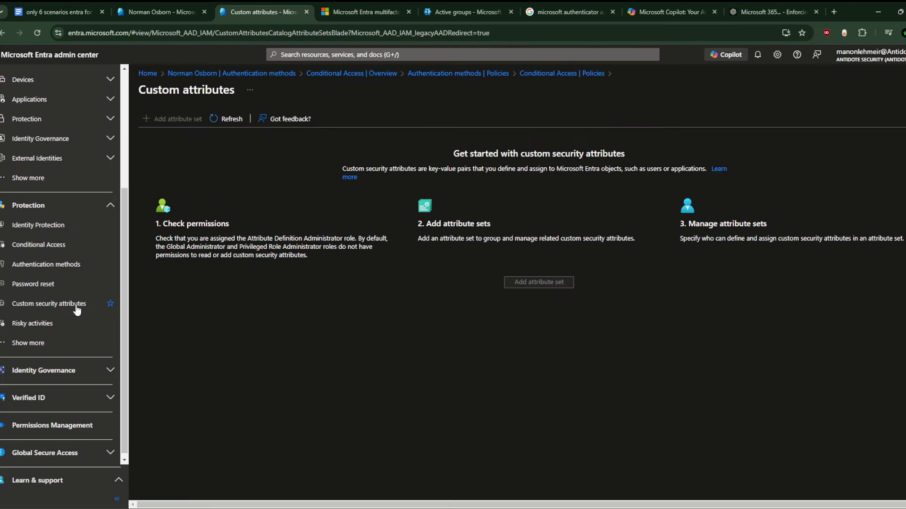
pyautogui.click(53, 323)
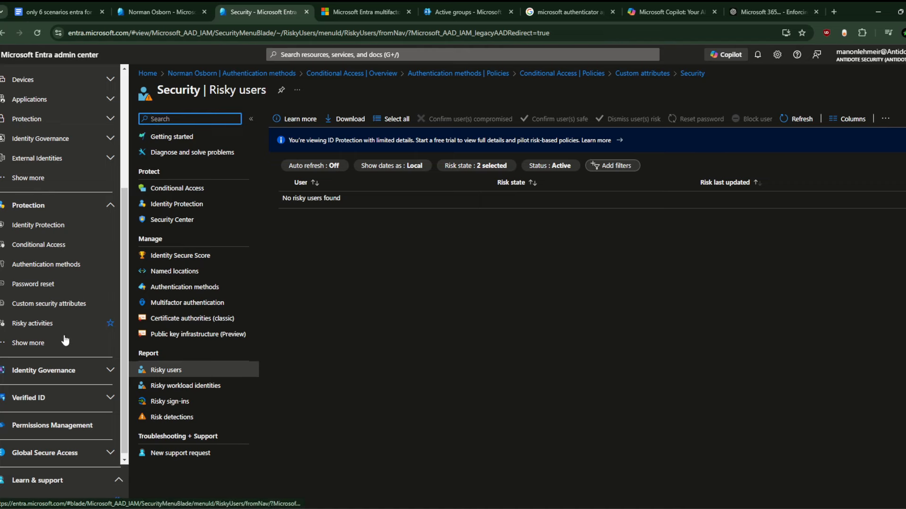
pyautogui.scroll(2, 61, 352)
pyautogui.scroll(1, 61, 352)
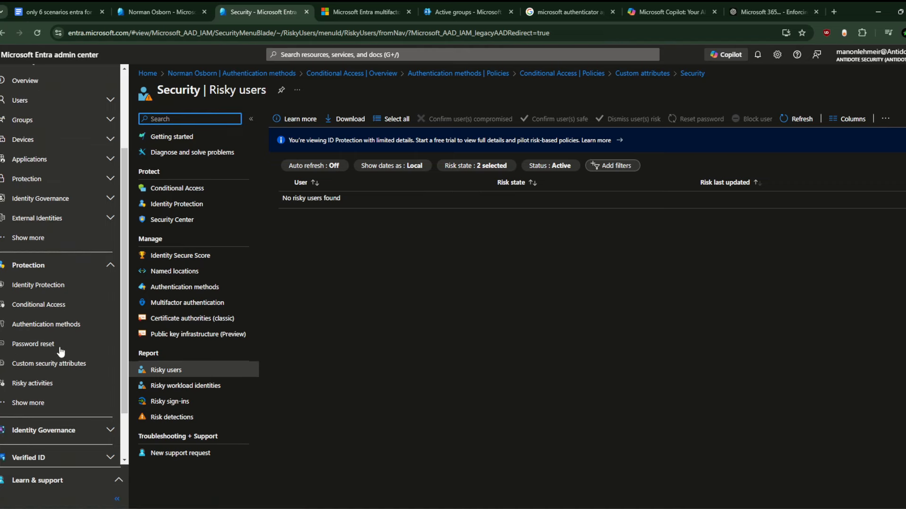
pyautogui.click(61, 307)
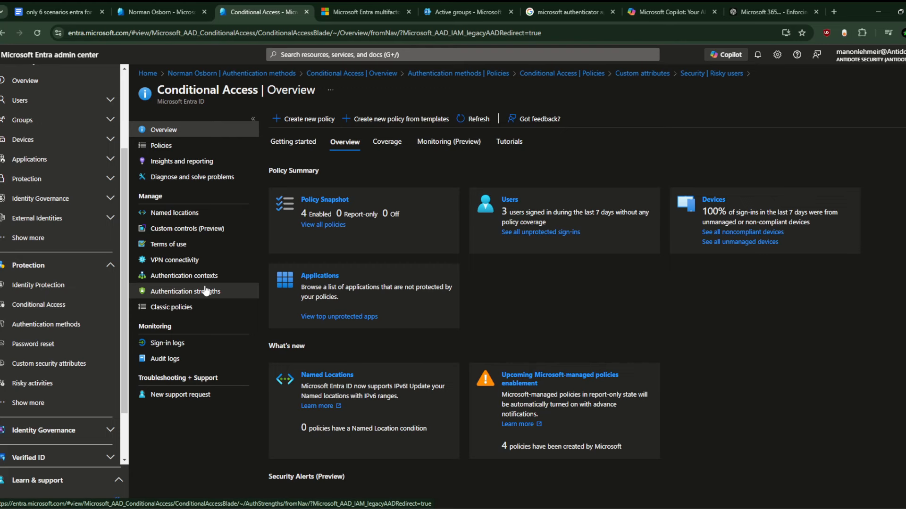
# - List all groups in the tenant and open the IT TEAM group
pyautogui.scroll(2, 76, 198)
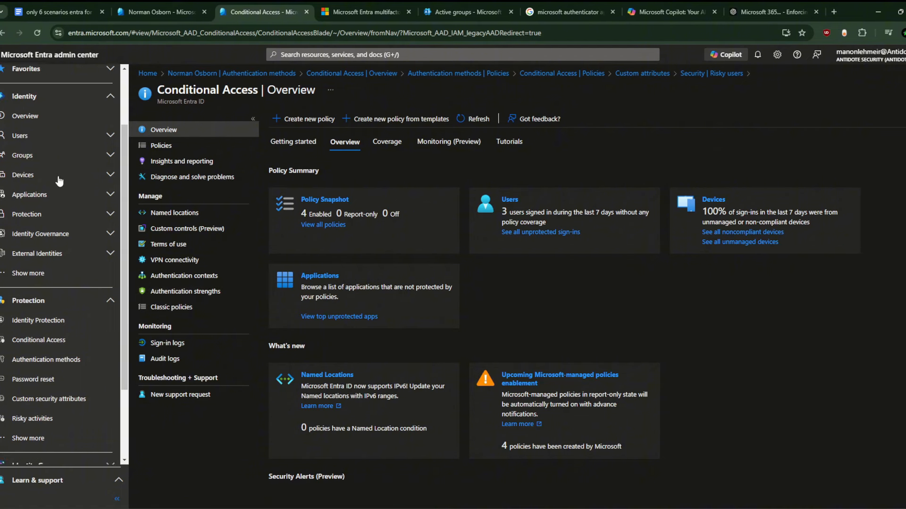
pyautogui.click(55, 160)
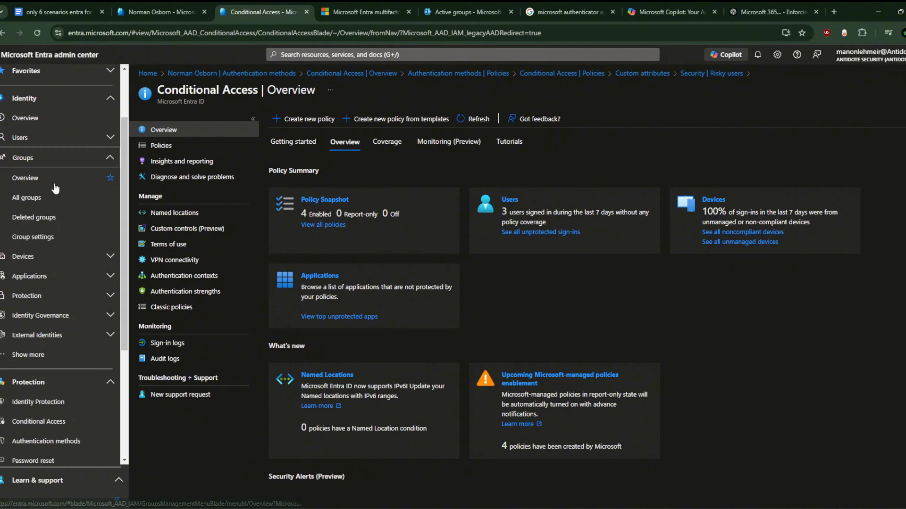
pyautogui.click(63, 214)
pyautogui.click(65, 200)
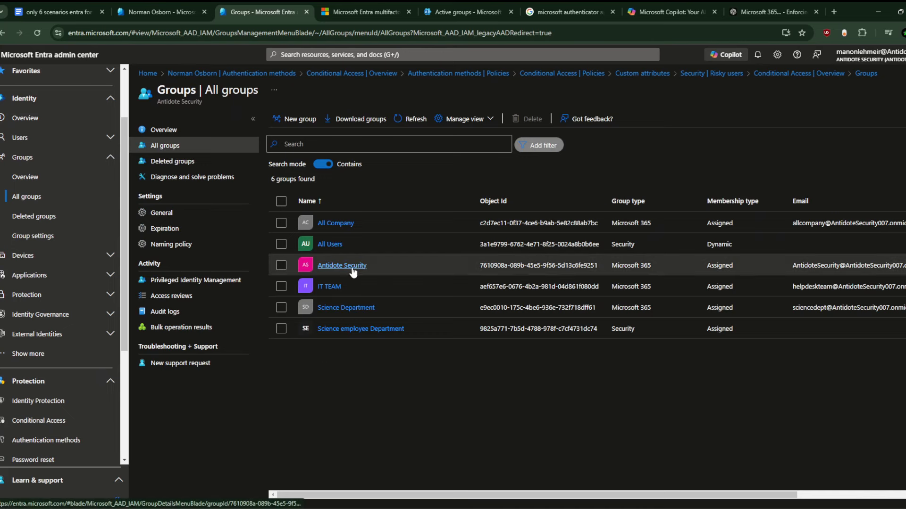
pyautogui.click(332, 286)
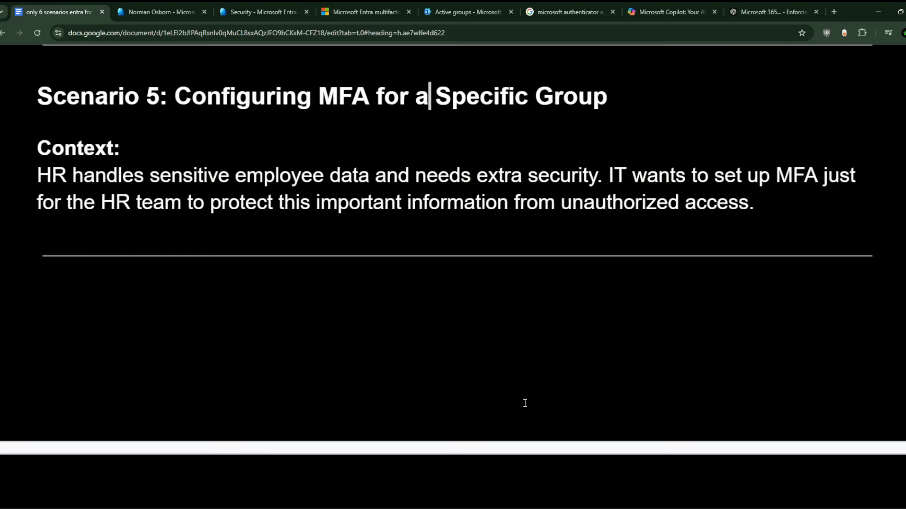
# - Read Scenario 5 on MFA for a specific group and Scenario 6 on high-risk sign-ins in the scenarios document
pyautogui.scroll(-1, 525, 404)
pyautogui.scroll(1, 524, 404)
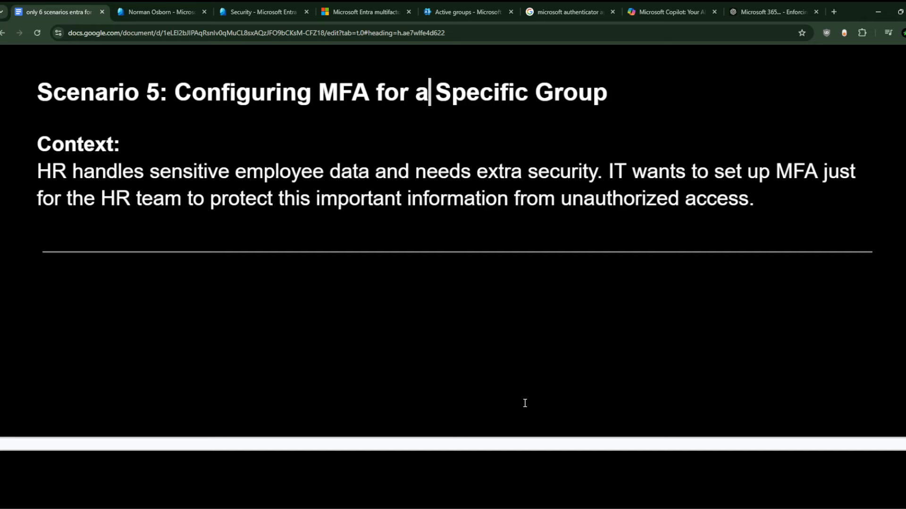
pyautogui.scroll(-4, 459, 359)
pyautogui.scroll(-4, 459, 358)
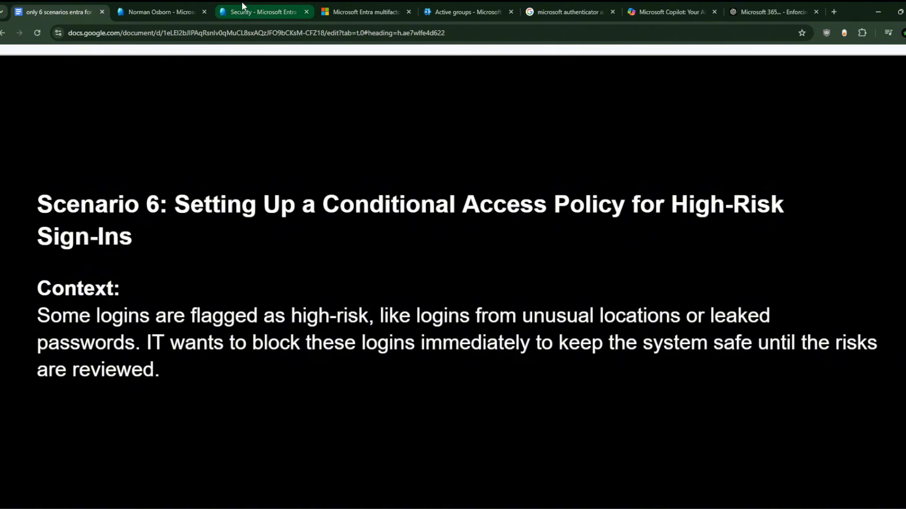
# - Move the Security browser tab ahead of the user's tab and view the Conditional Access policies there
pyautogui.moveTo(243, 2); pyautogui.dragTo(163, 1)
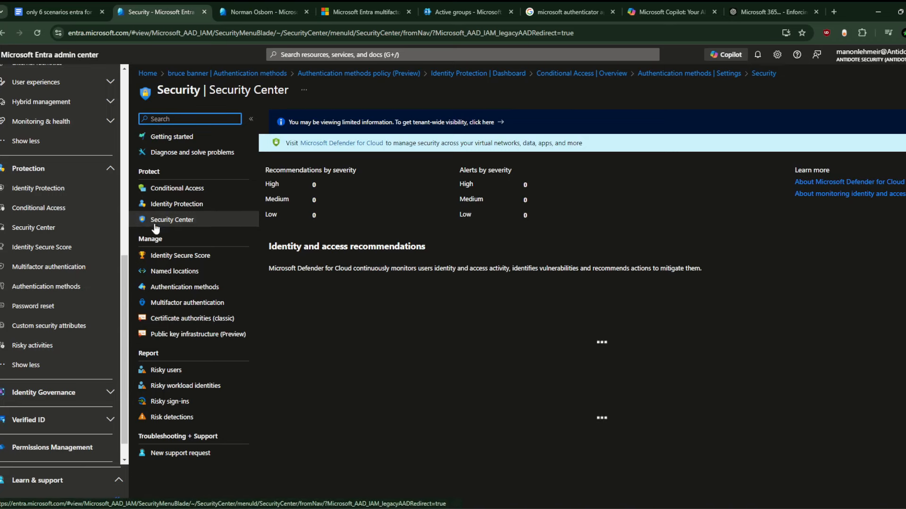
pyautogui.click(175, 194)
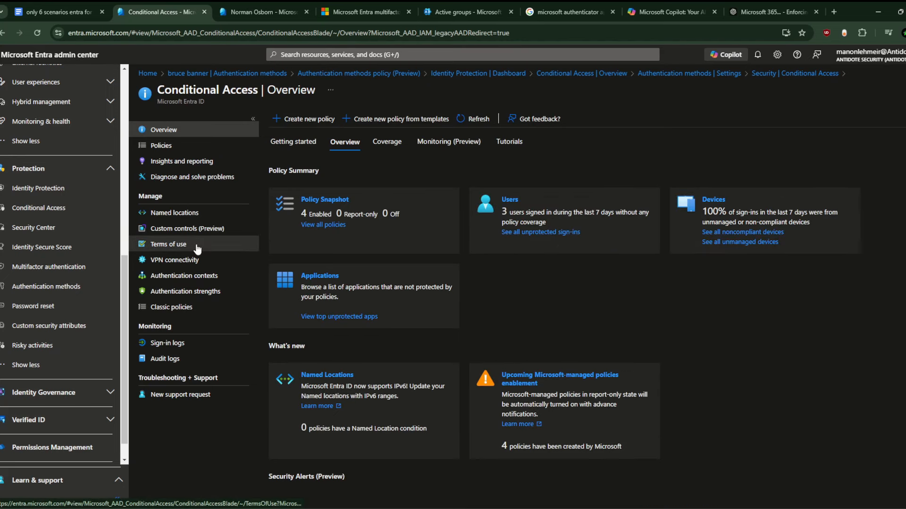
pyautogui.click(196, 150)
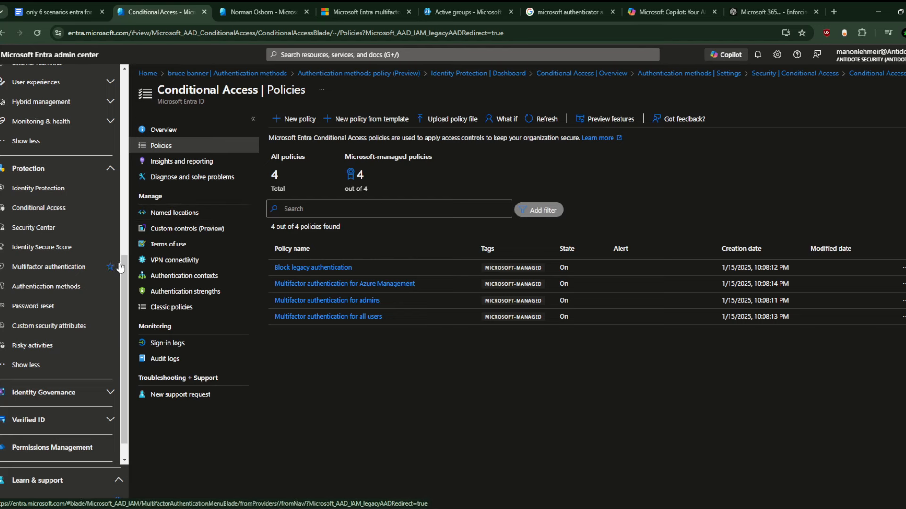
# - Look through the risky users report, password reset properties and authentication methods settings
pyautogui.click(45, 346)
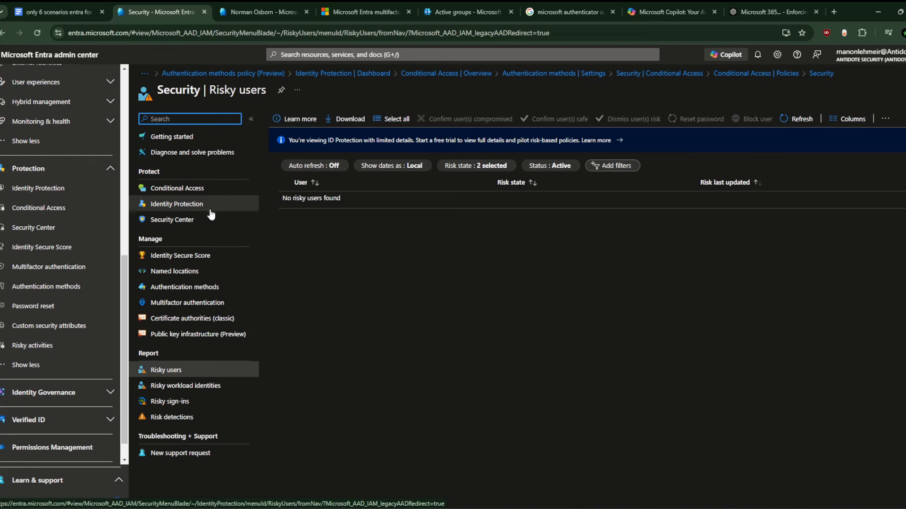
pyautogui.click(60, 324)
pyautogui.click(61, 306)
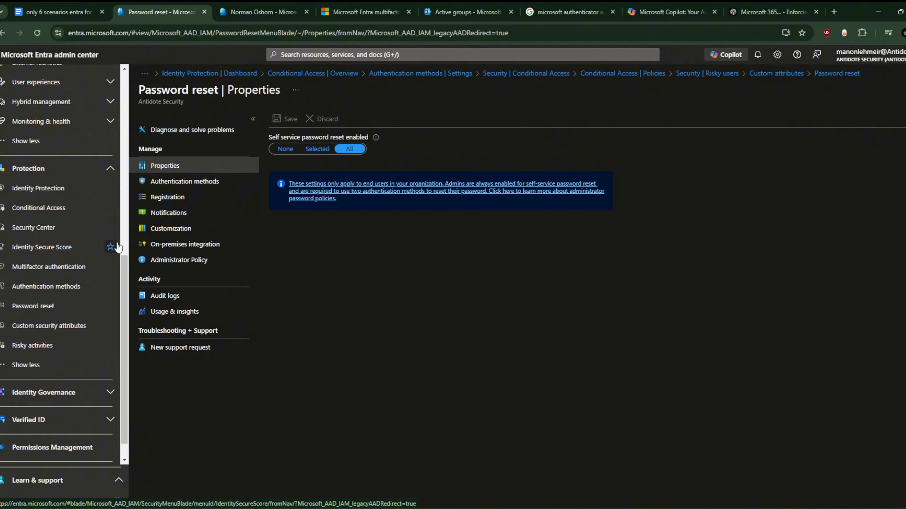
pyautogui.click(46, 289)
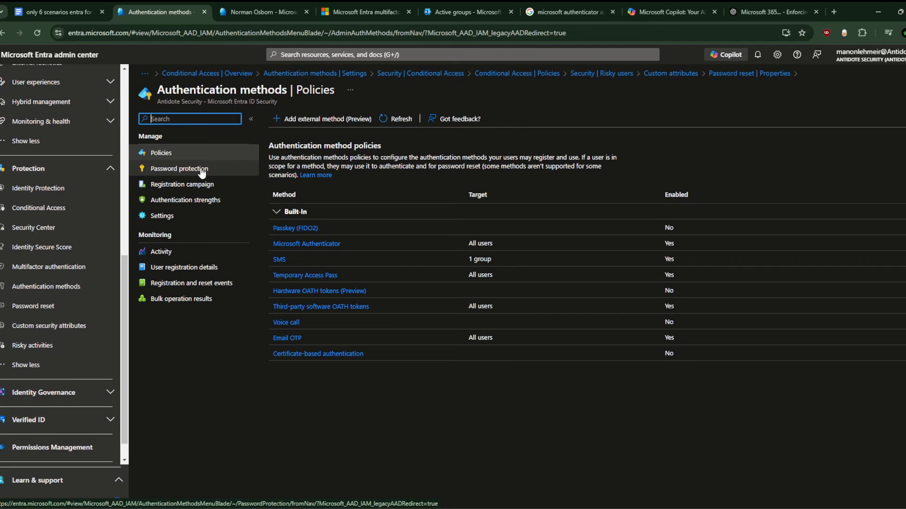
pyautogui.click(190, 217)
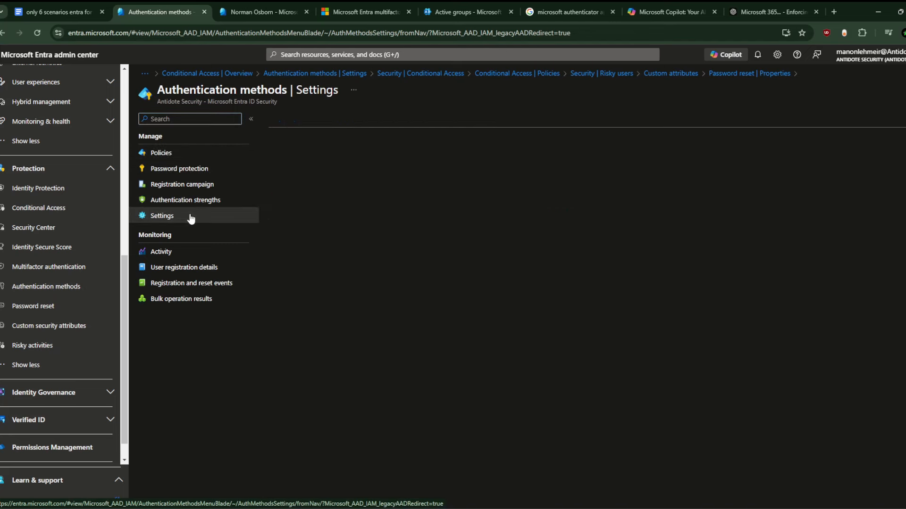
# - Examine the multifactor authentication account lockout settings and the list of blocked users
pyautogui.click(52, 267)
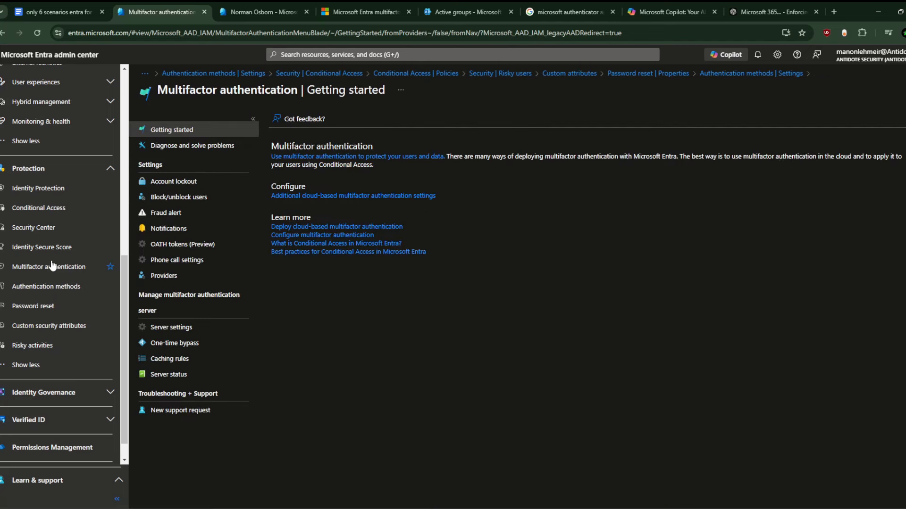
pyautogui.click(212, 181)
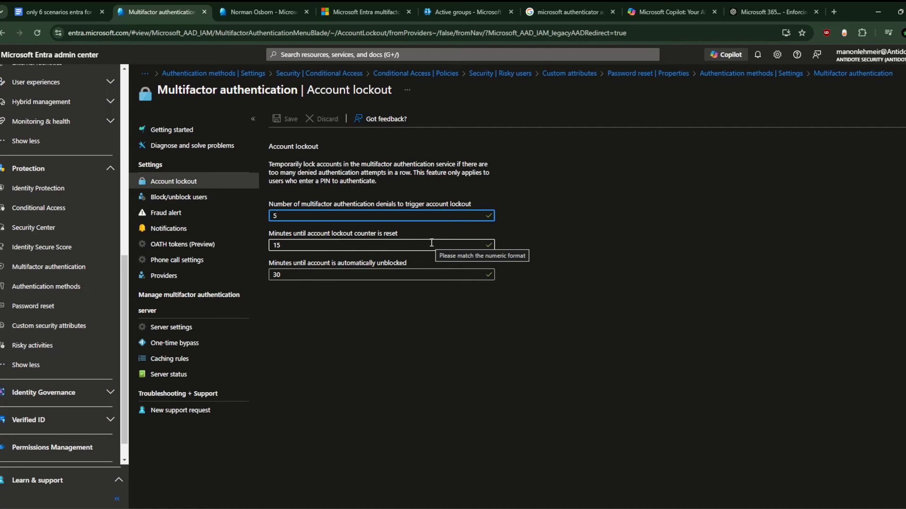
pyautogui.click(189, 197)
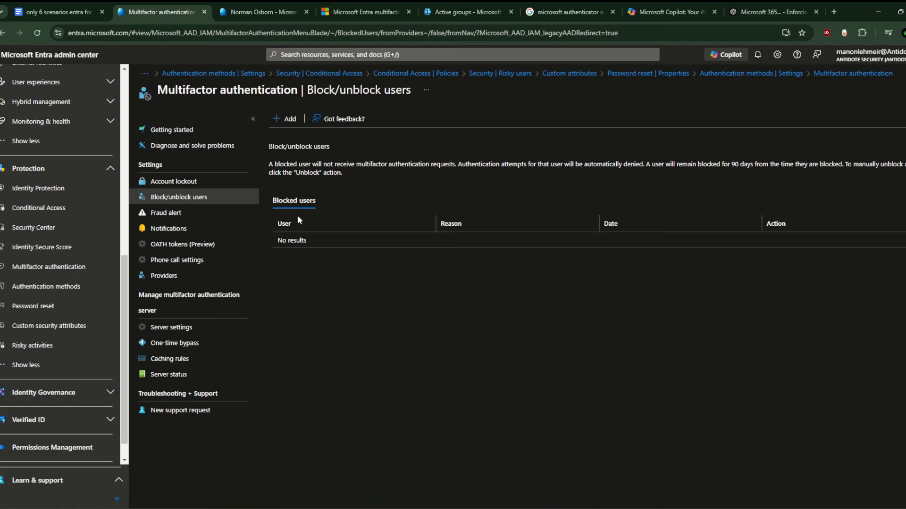
# - Open the form for blocking a user from multifactor authentication, highlight its example reason, and close it without blocking anyone
pyautogui.click(284, 117)
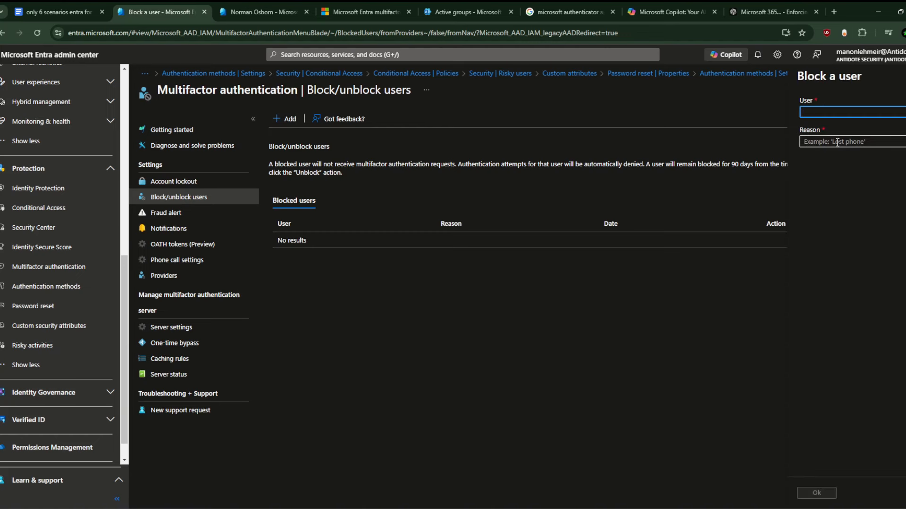
pyautogui.click(858, 148)
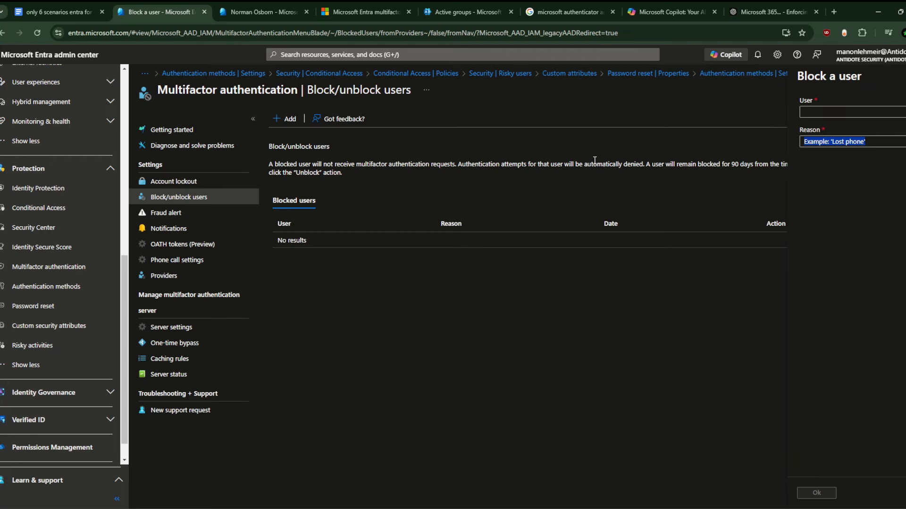
pyautogui.click(760, 119)
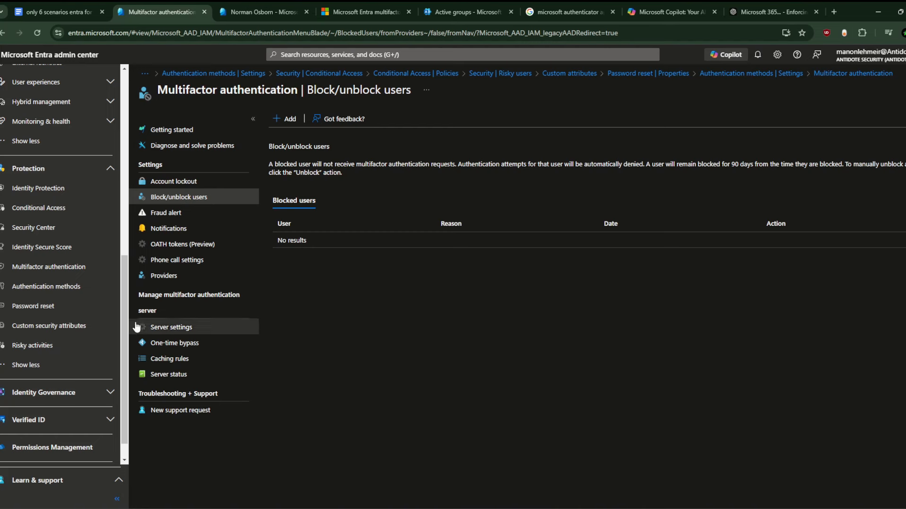
pyautogui.scroll(-1, 51, 264)
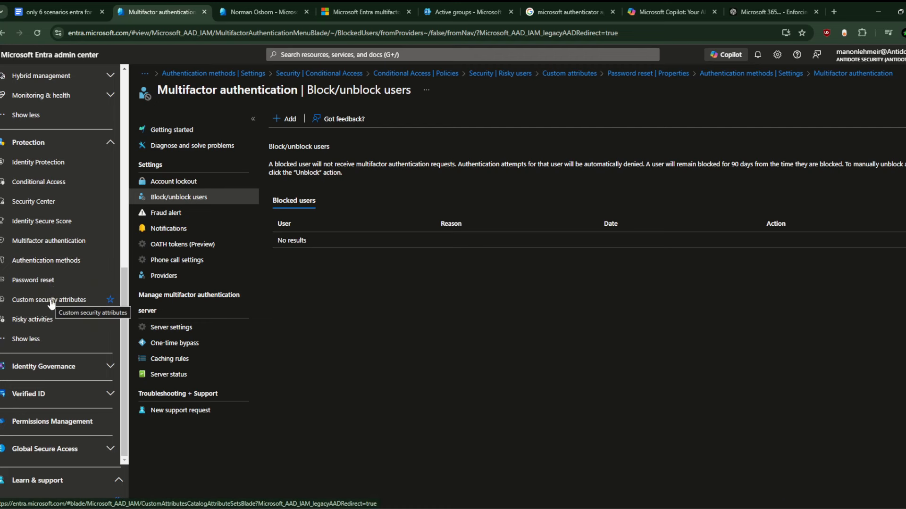
pyautogui.scroll(7, 51, 302)
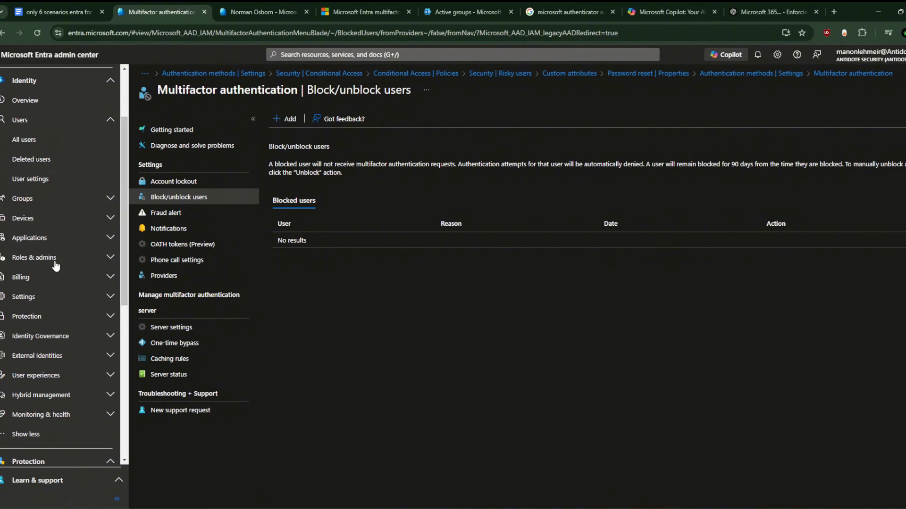
pyautogui.scroll(-1, 56, 266)
pyautogui.scroll(-6, 67, 327)
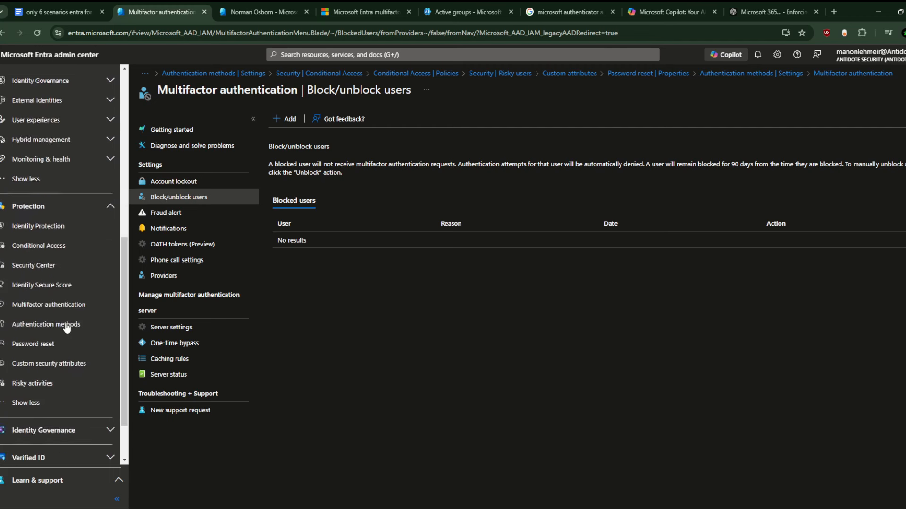